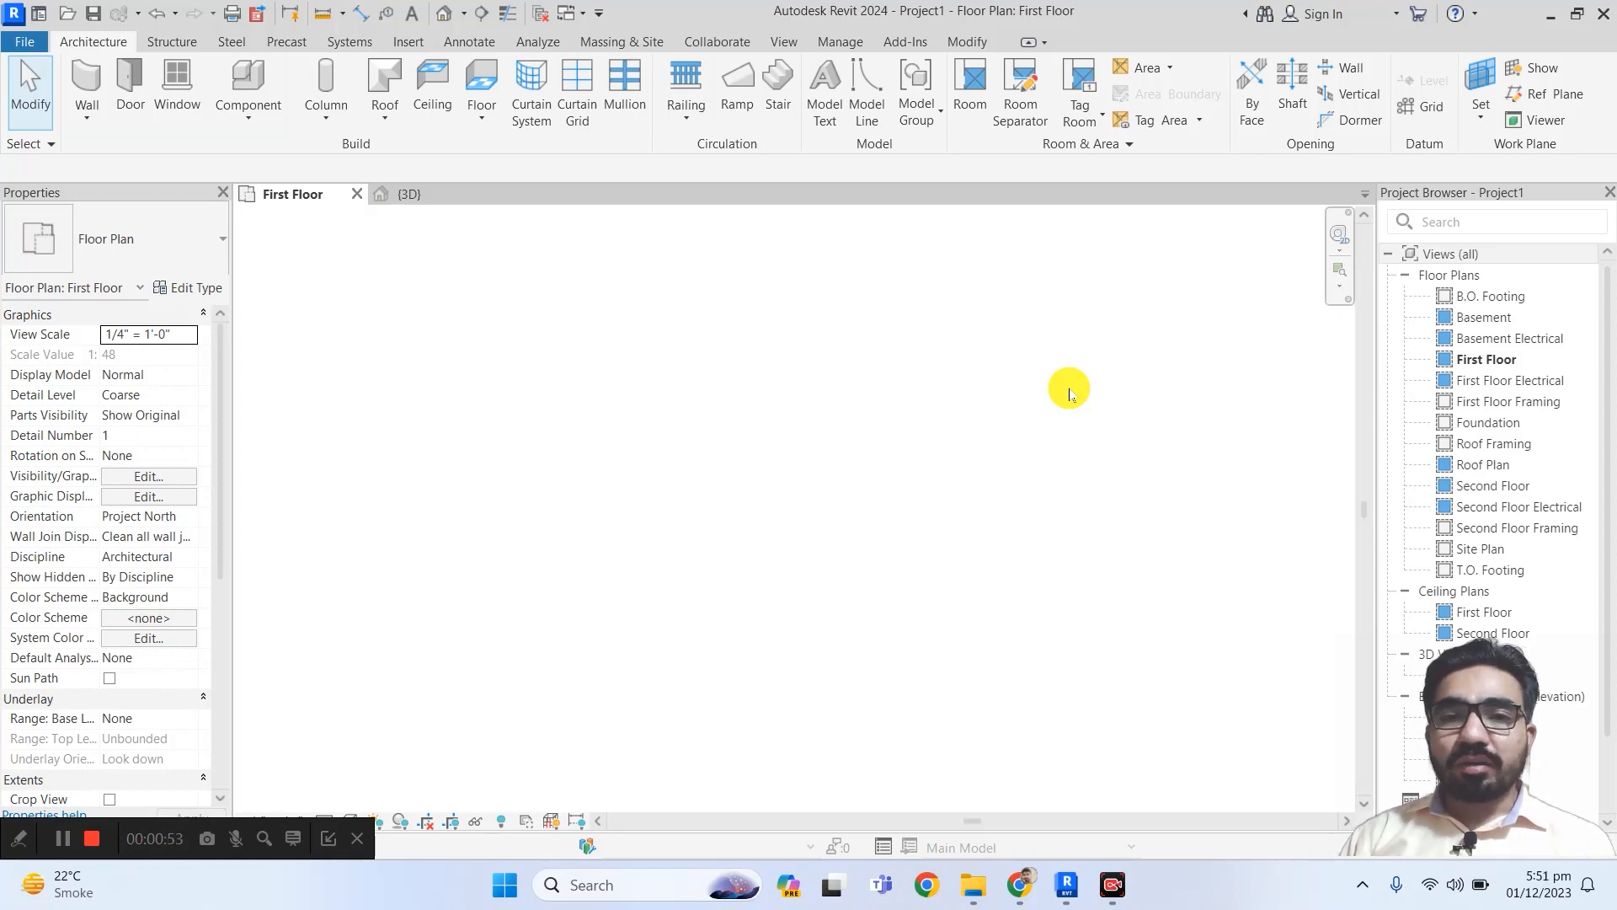
Step: Start a stair with a custom sketched run and draw its outer three-sided boundary: 15' up, 20' across and 15' down, with the lower side open
{"action": "left_click", "coordinate": [778, 88]}
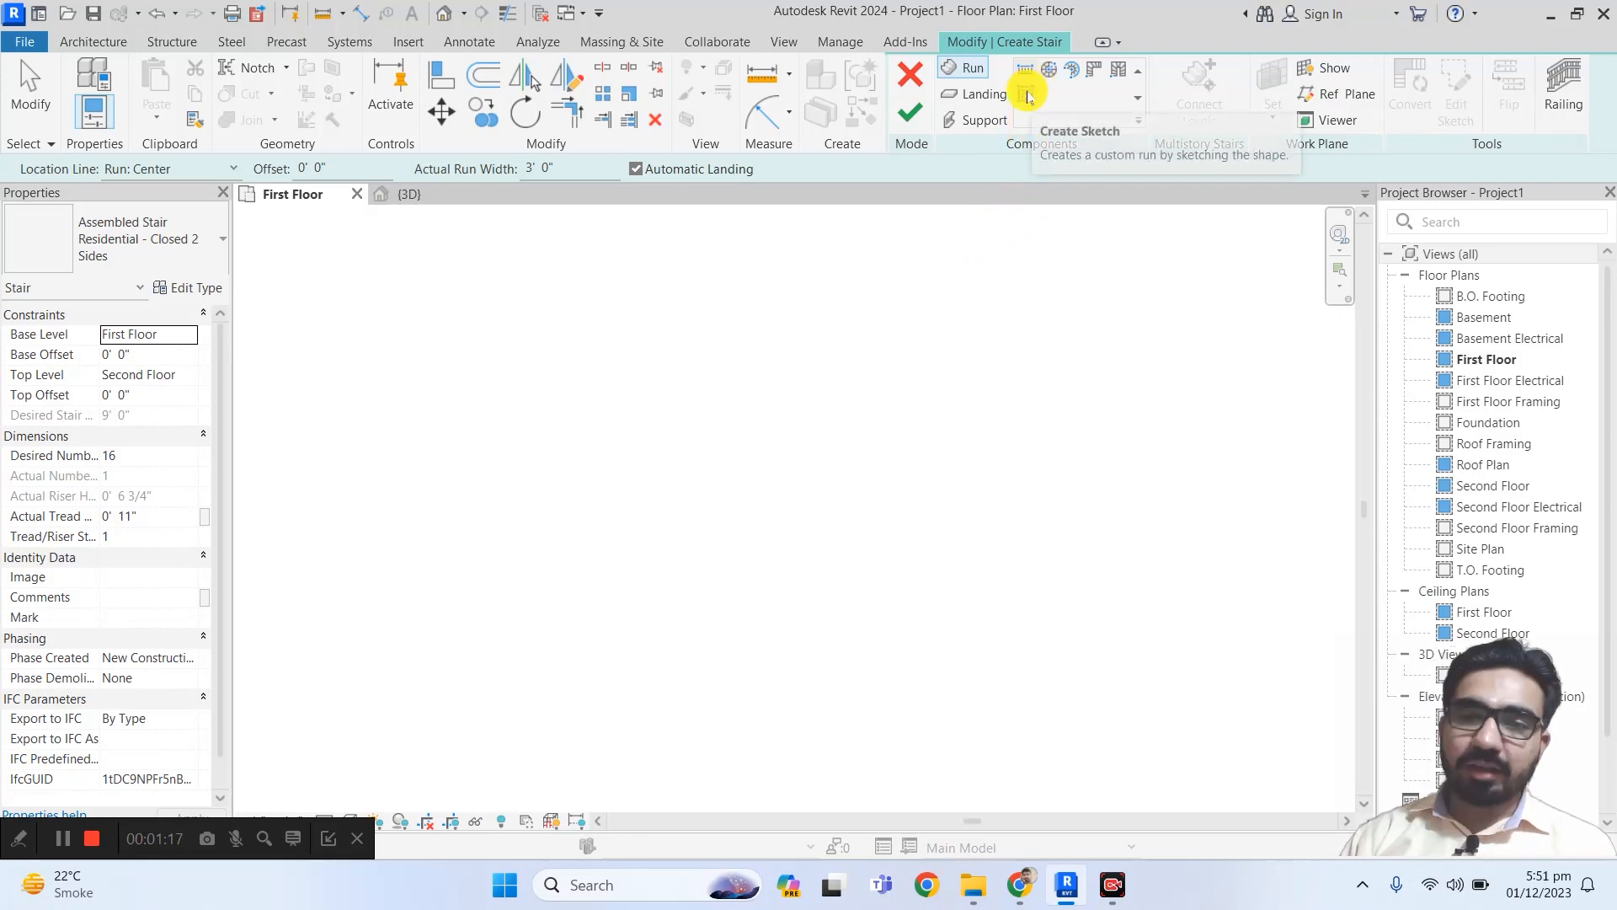
{"action": "left_click", "coordinate": [1027, 95]}
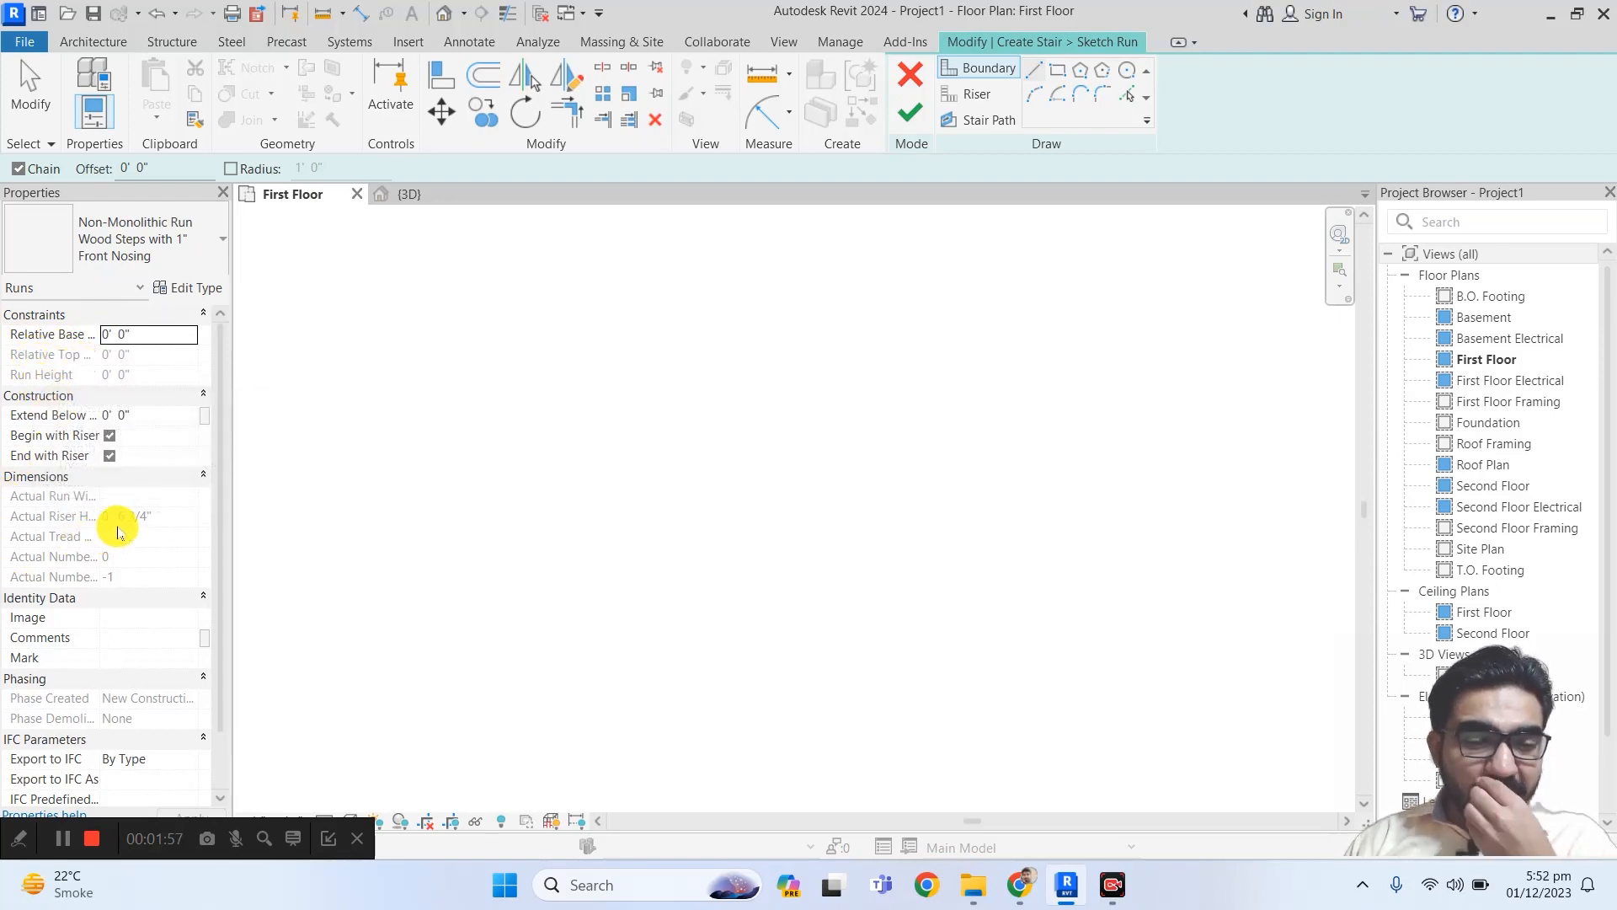
{"action": "scroll", "coordinate": [76, 621], "scroll_direction": "down", "scroll_amount": 1}
{"action": "scroll", "coordinate": [76, 622], "scroll_direction": "up", "scroll_amount": 1}
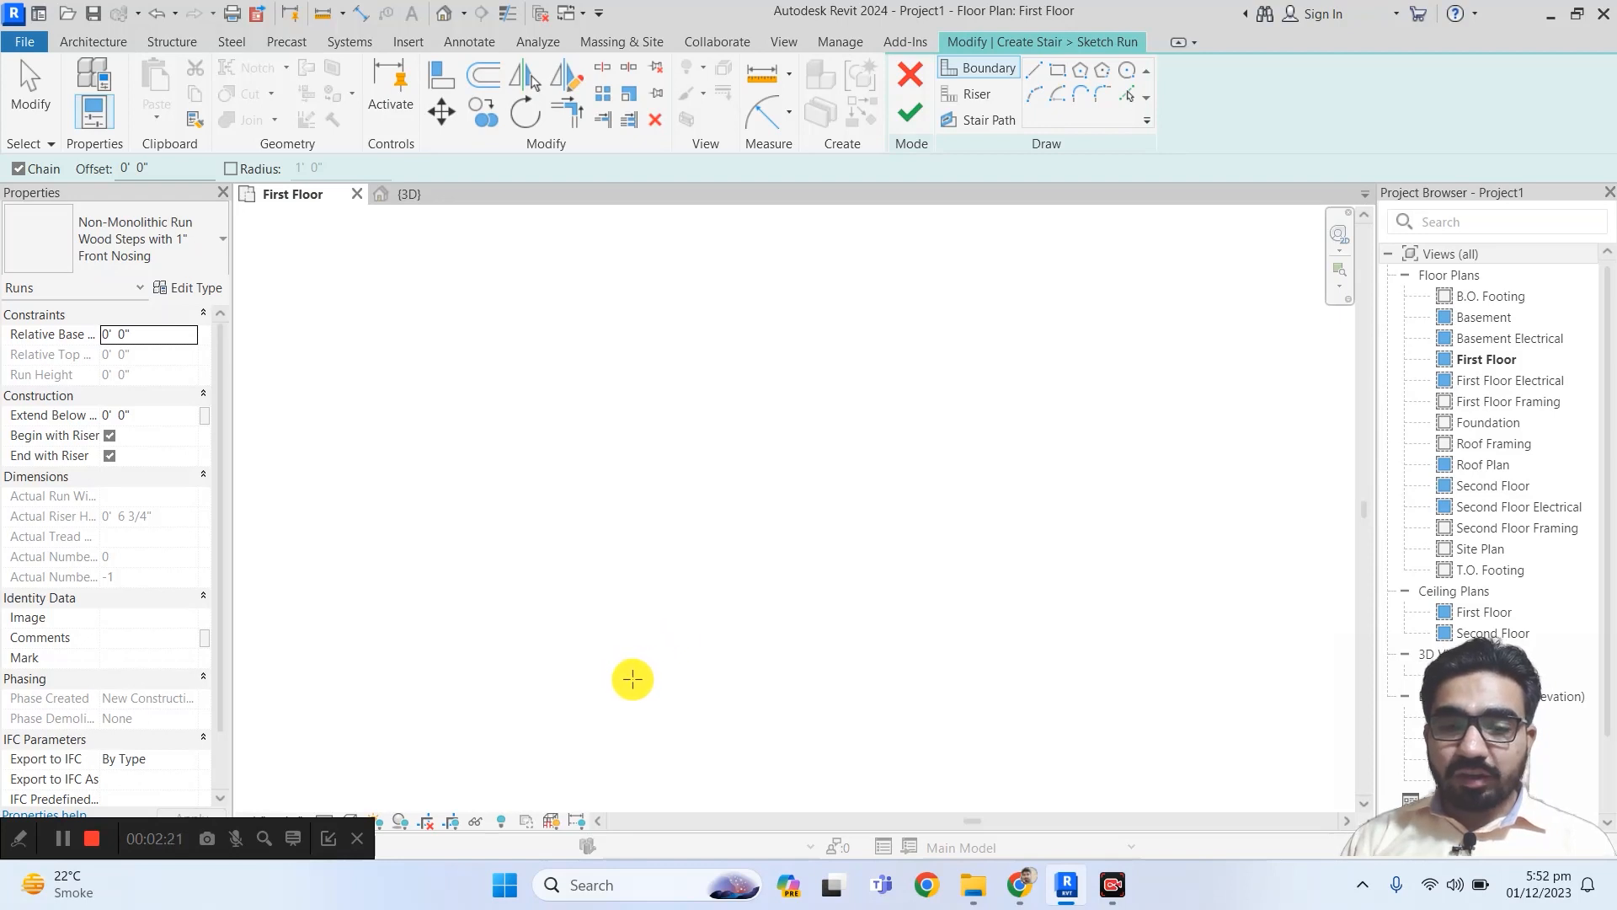
{"action": "left_click", "coordinate": [627, 650]}
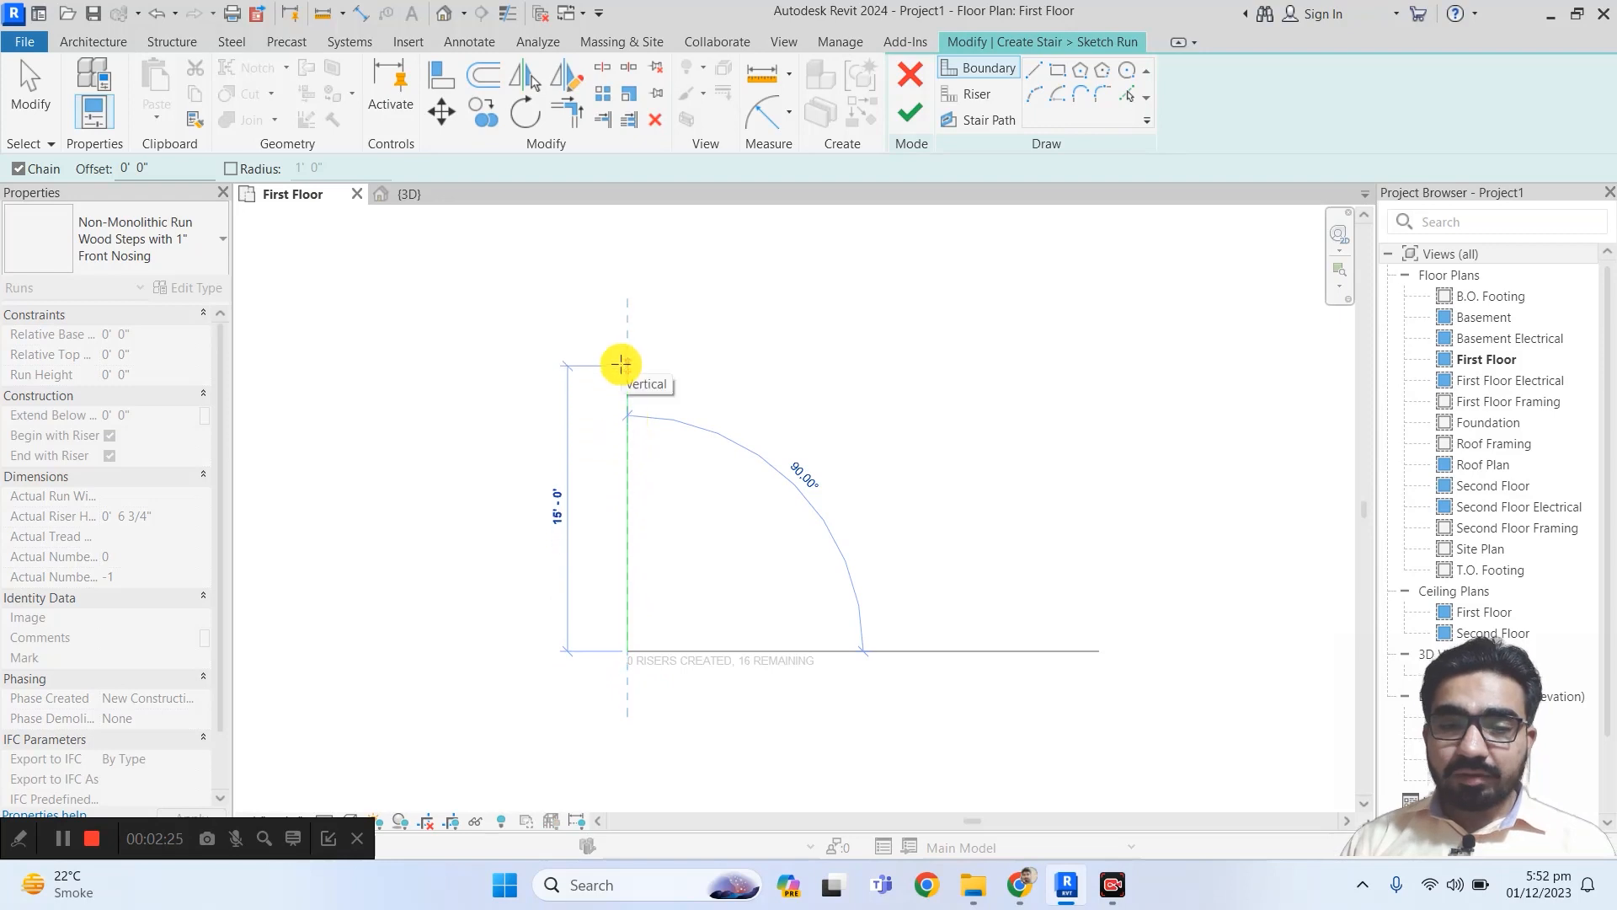
{"action": "left_click", "coordinate": [624, 364]}
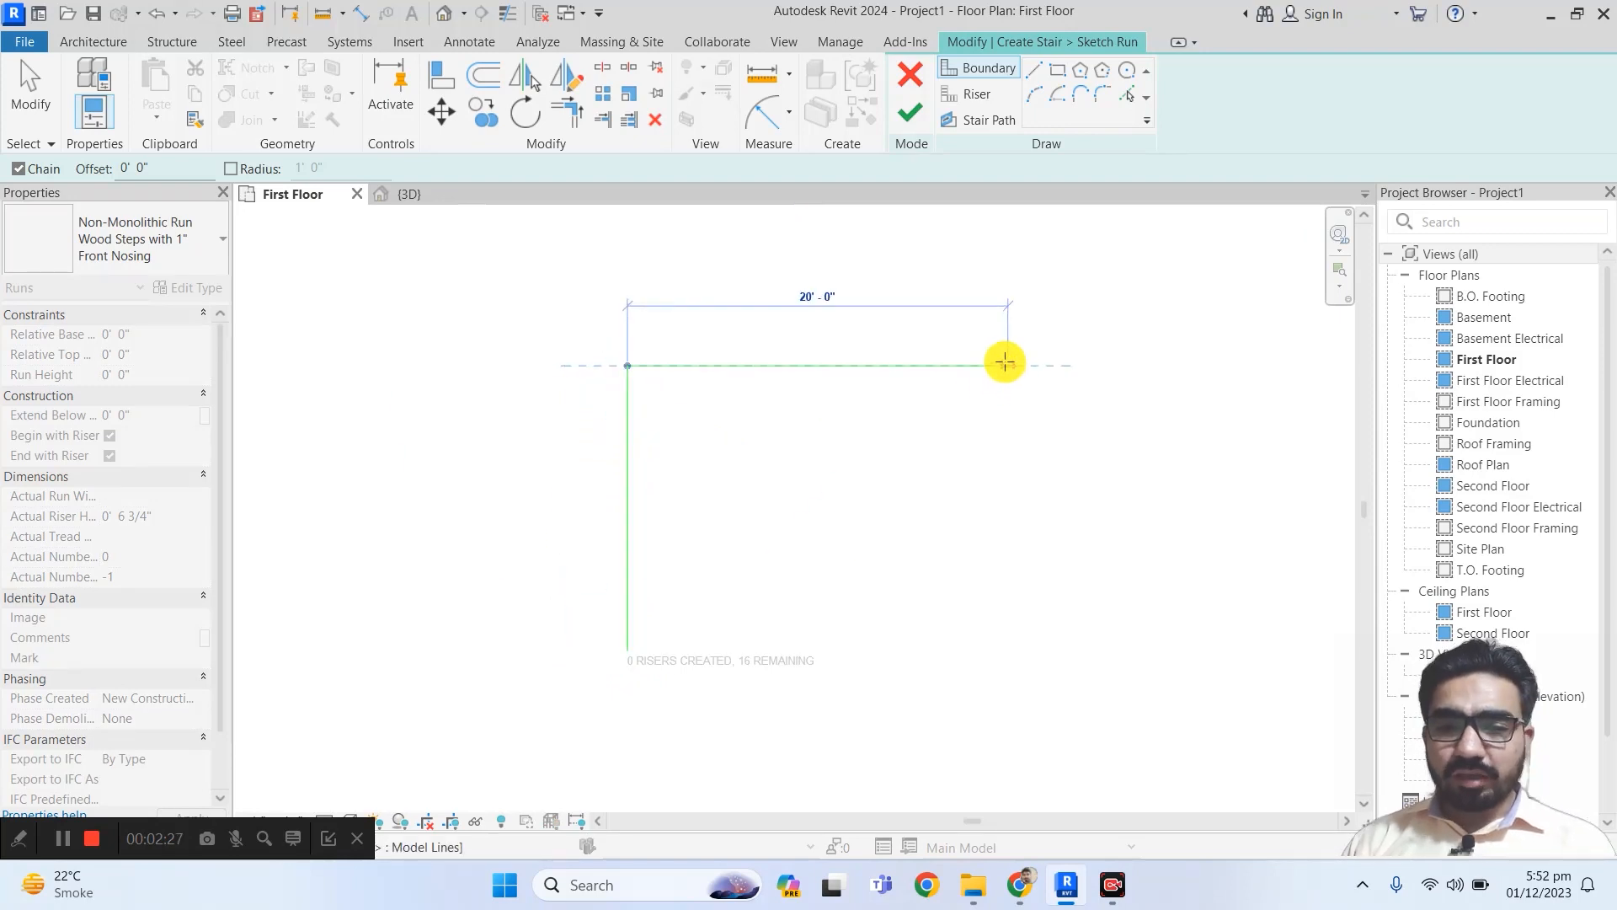
{"action": "left_click", "coordinate": [1006, 363]}
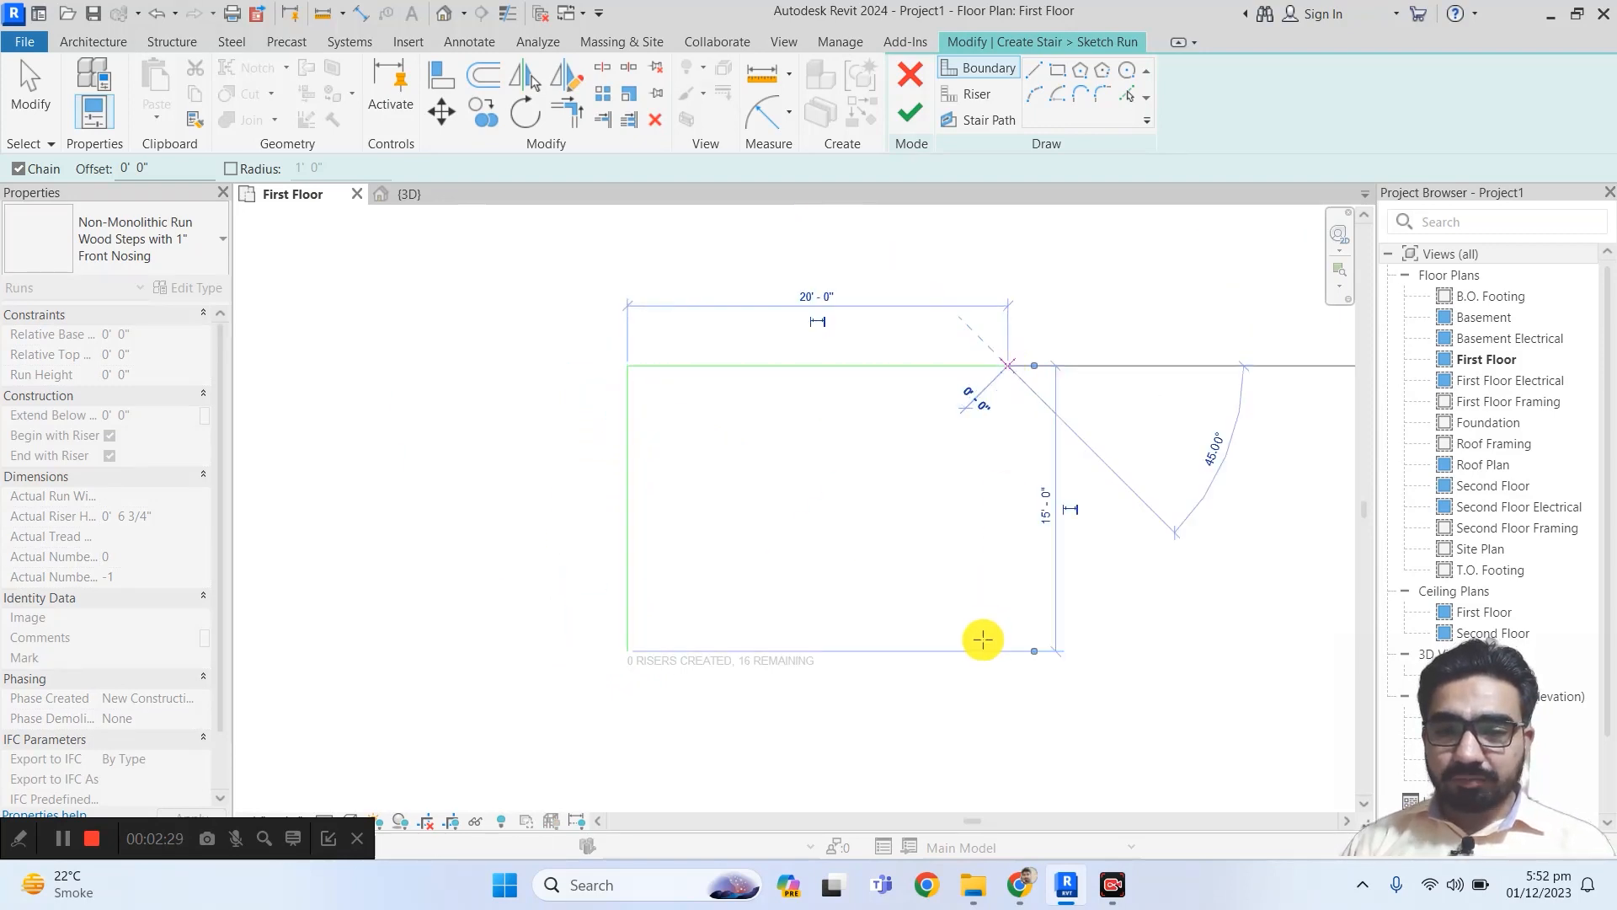
{"action": "left_click", "coordinate": [1004, 652]}
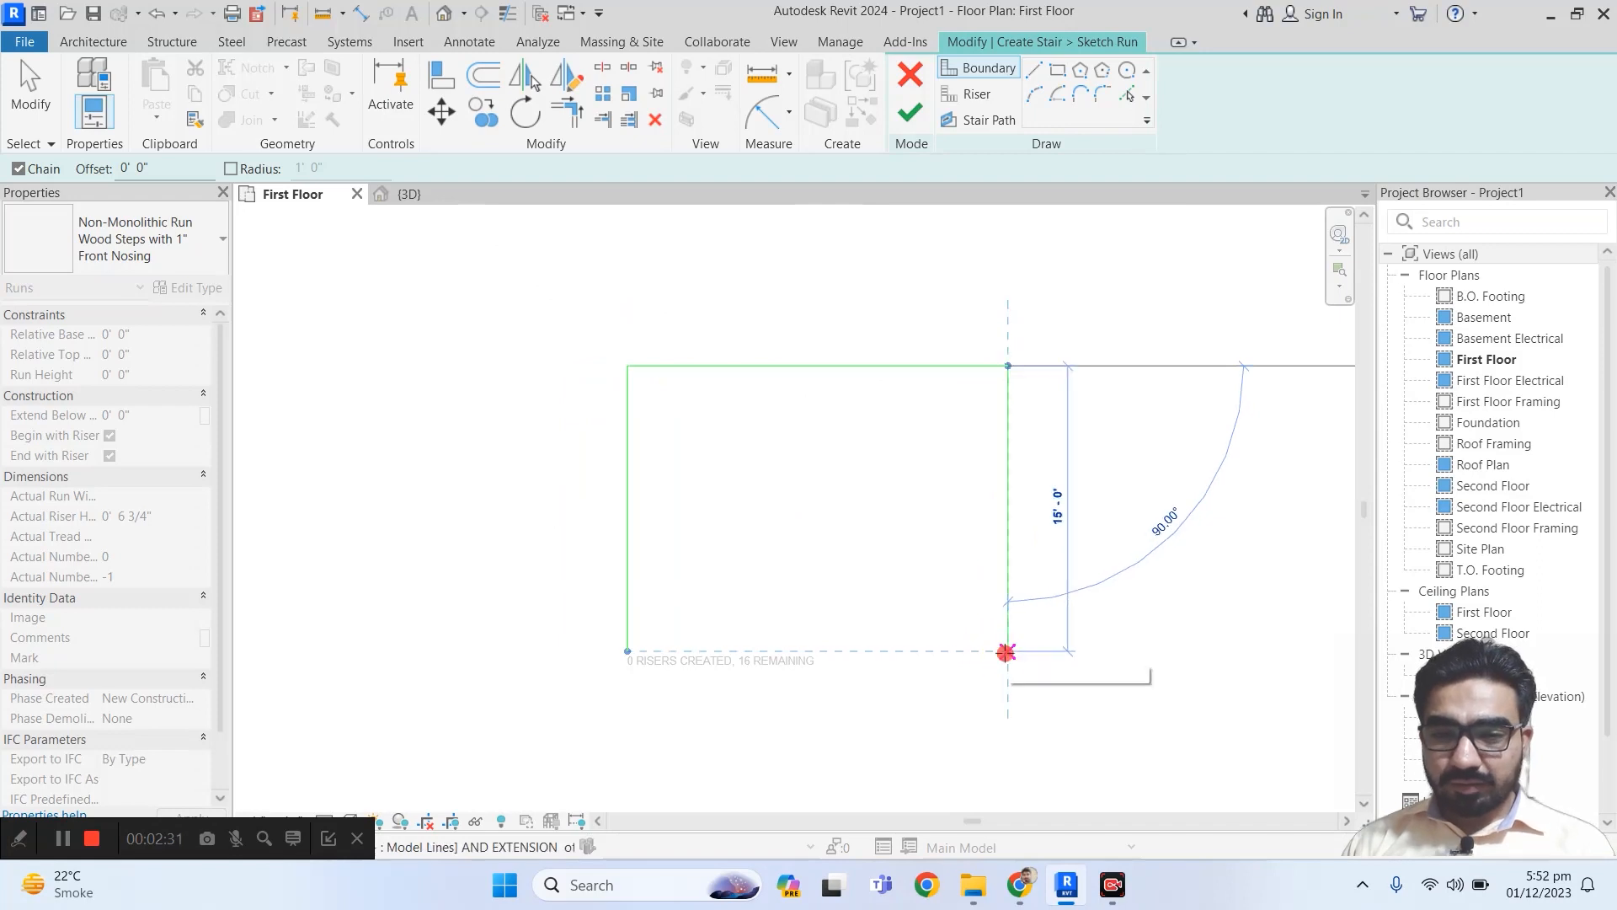
{"action": "key", "text": "Escape"}
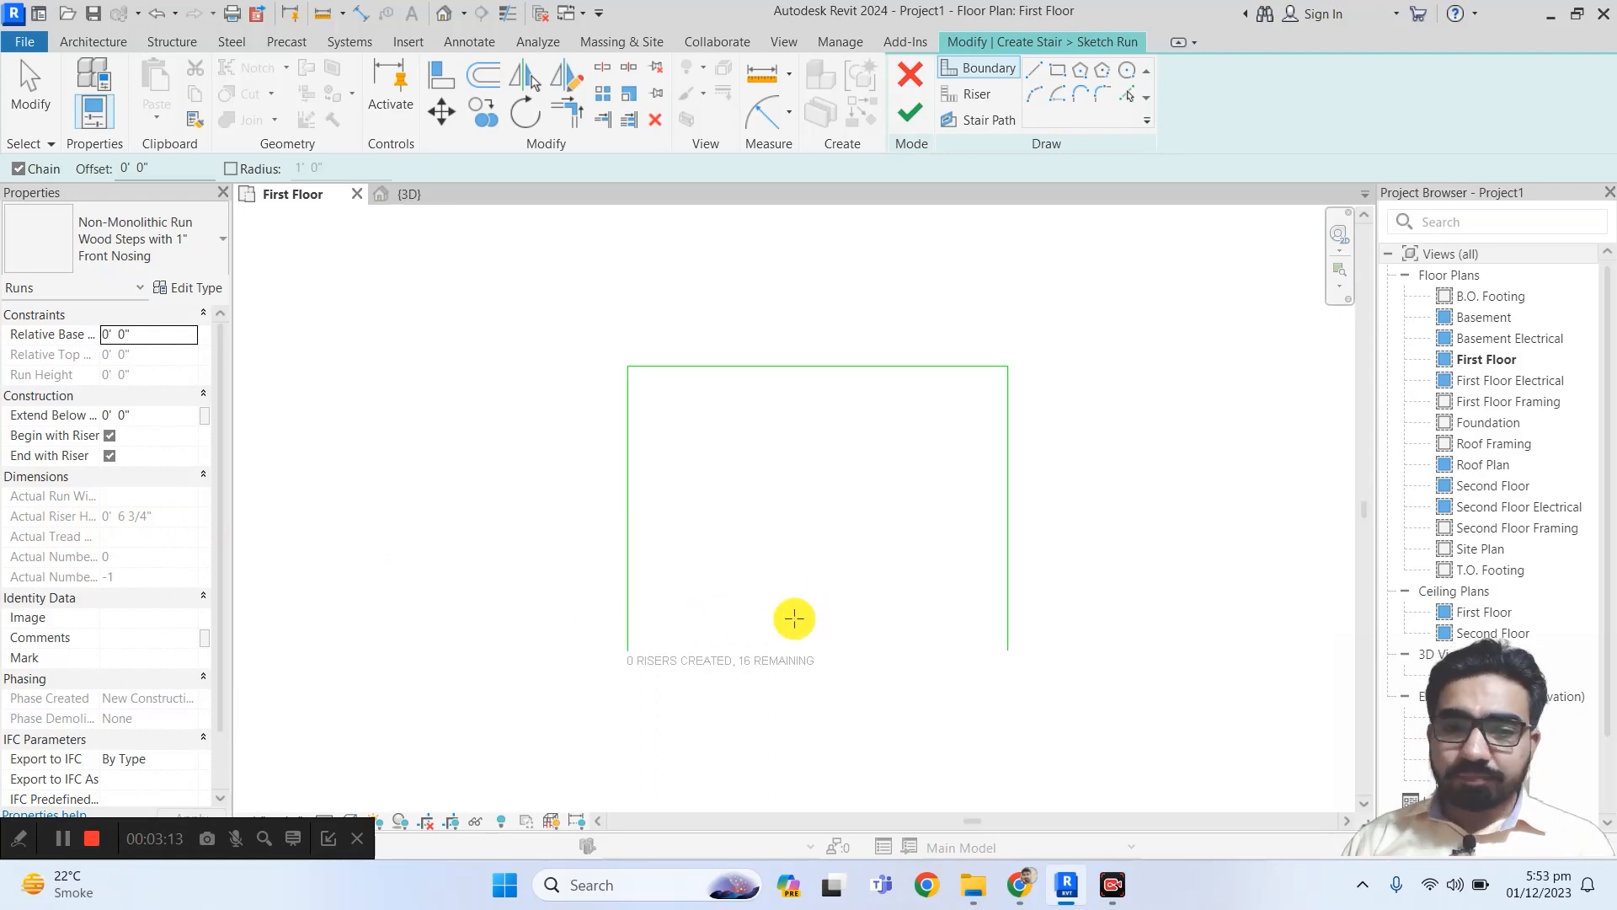
Step: Draw the inner three-sided boundary inside the outer one: 10'-6" up, 9'-6" across and 10'-6" down, ending level with the outer lines
{"action": "left_click", "coordinate": [776, 650]}
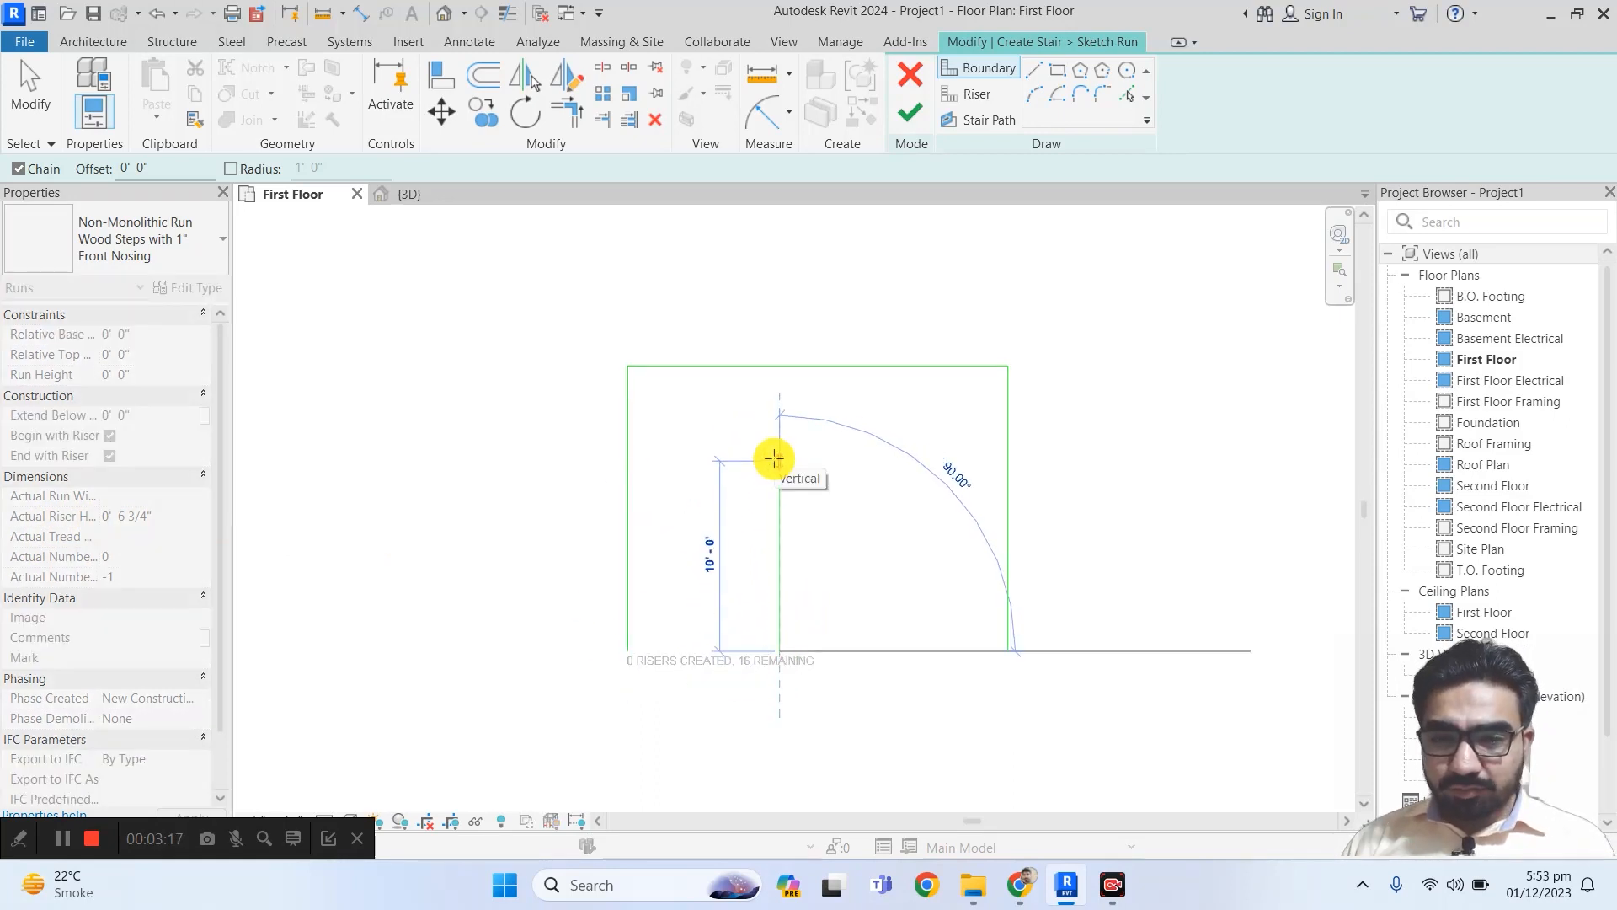
{"action": "key", "text": "Escape"}
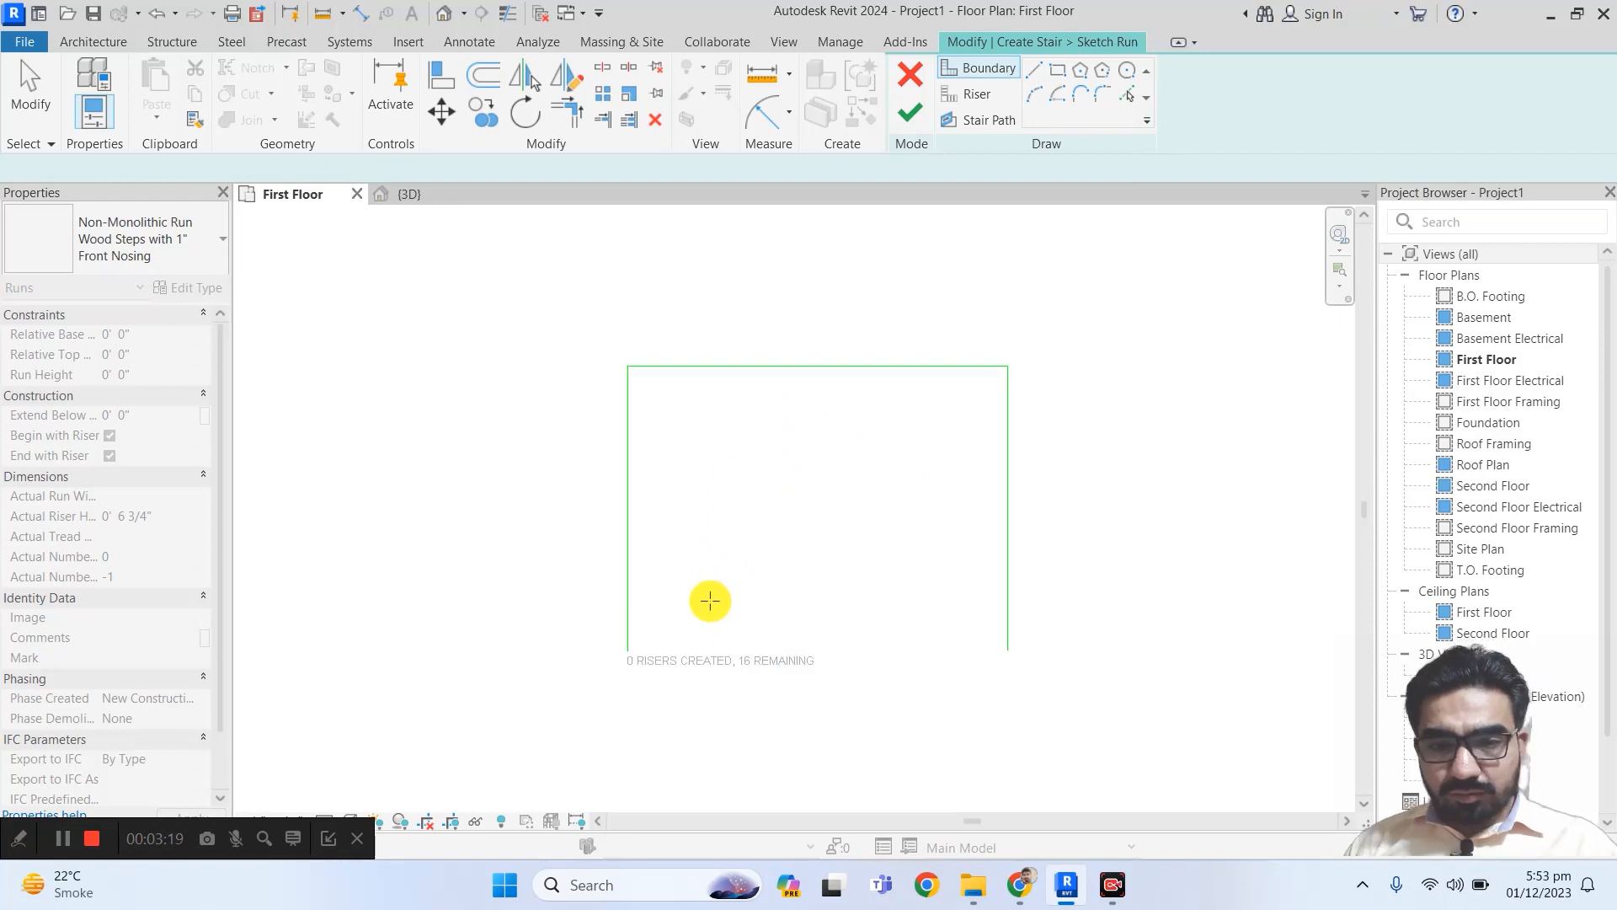
{"action": "left_click", "coordinate": [731, 650]}
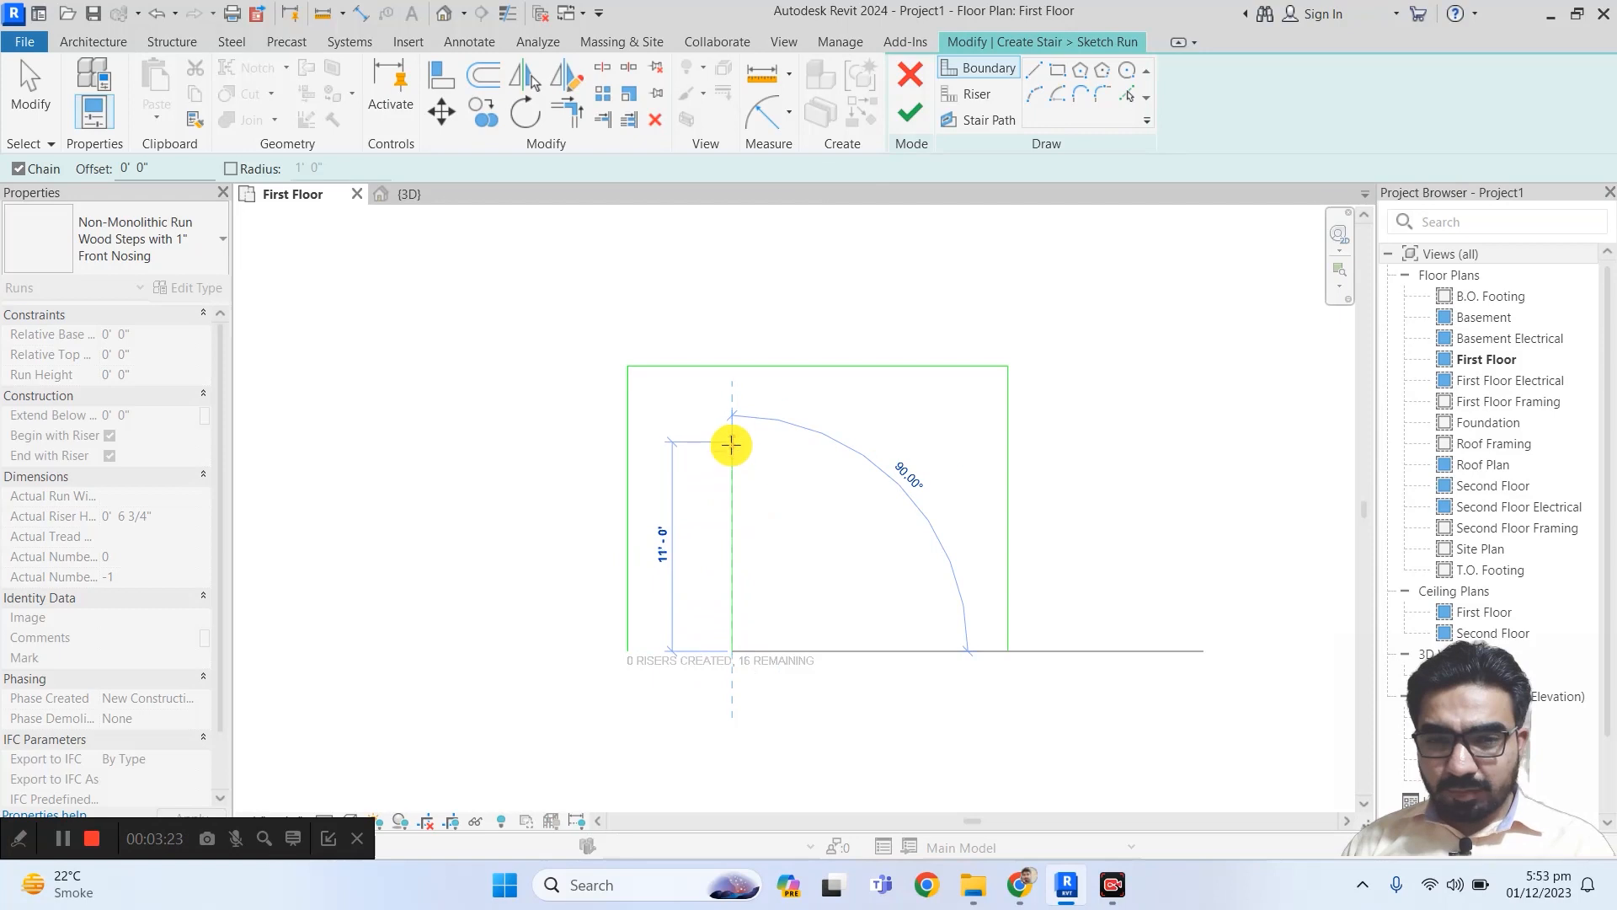
{"action": "left_click", "coordinate": [732, 453]}
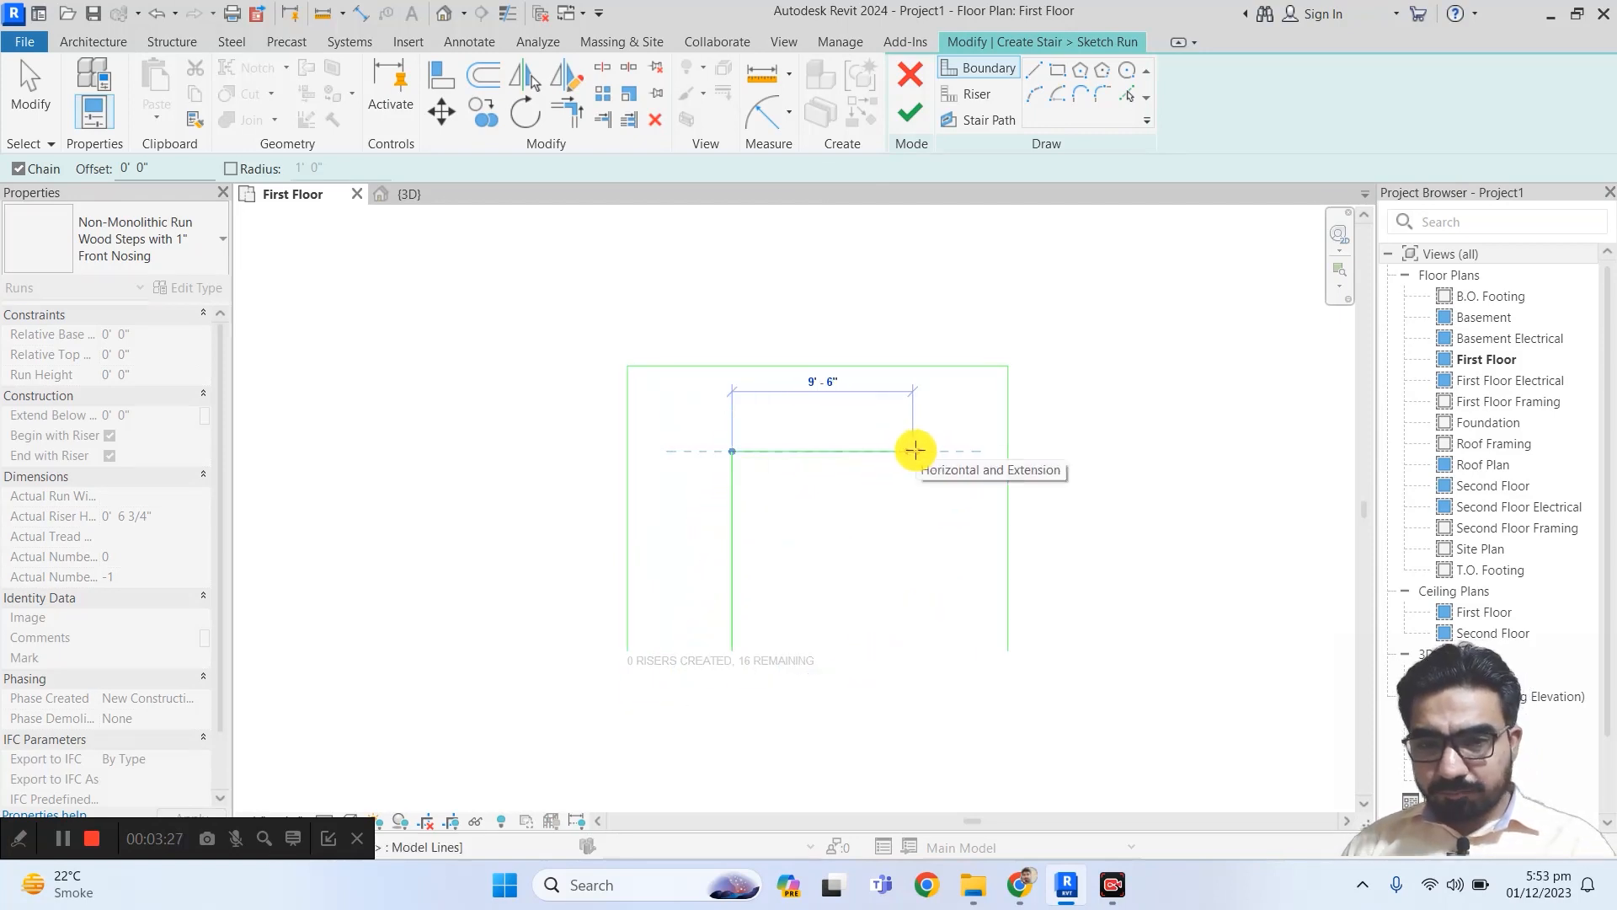
{"action": "left_click", "coordinate": [913, 452]}
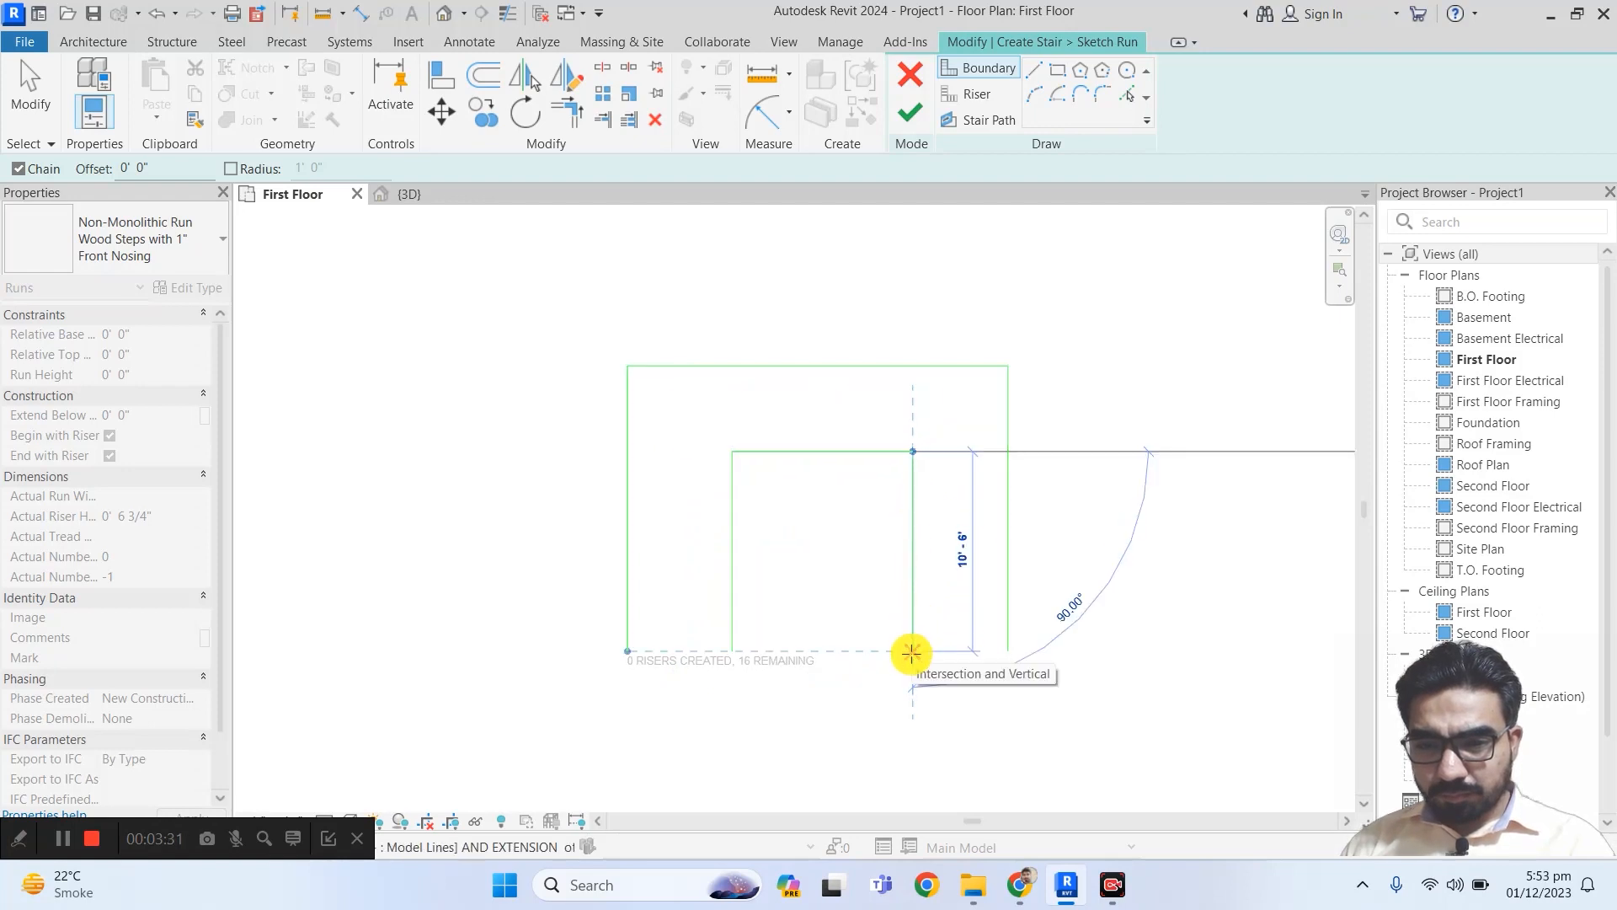
{"action": "left_click", "coordinate": [911, 653]}
{"action": "key", "text": "Escape"}
{"action": "key", "text": "Escape"}
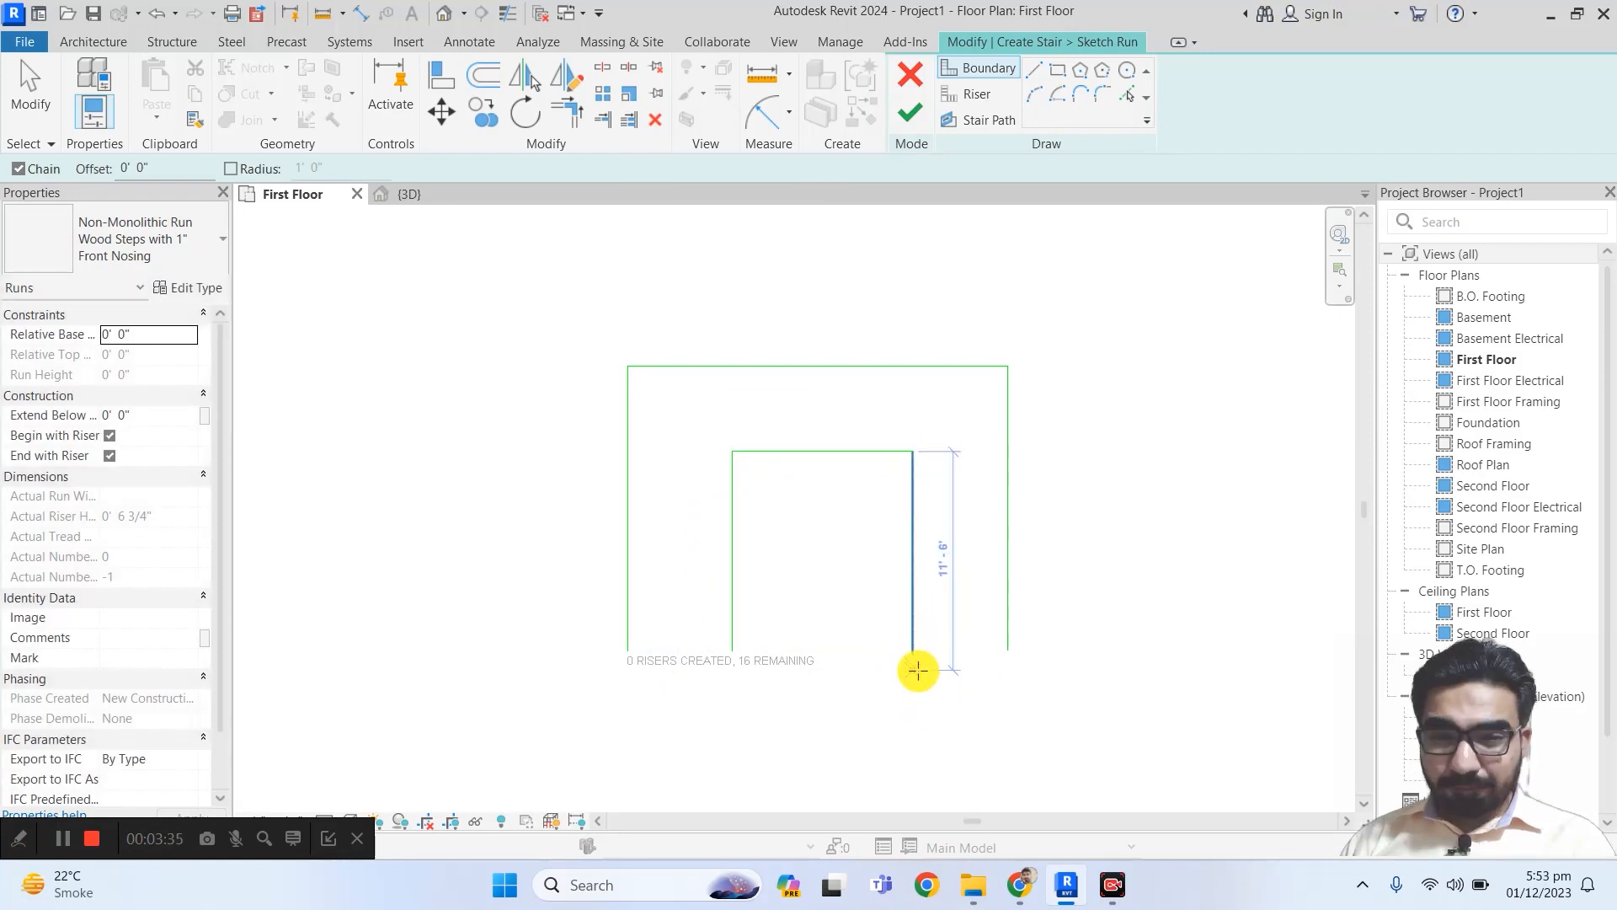
{"action": "scroll", "coordinate": [876, 662], "scroll_direction": "up", "scroll_amount": 1}
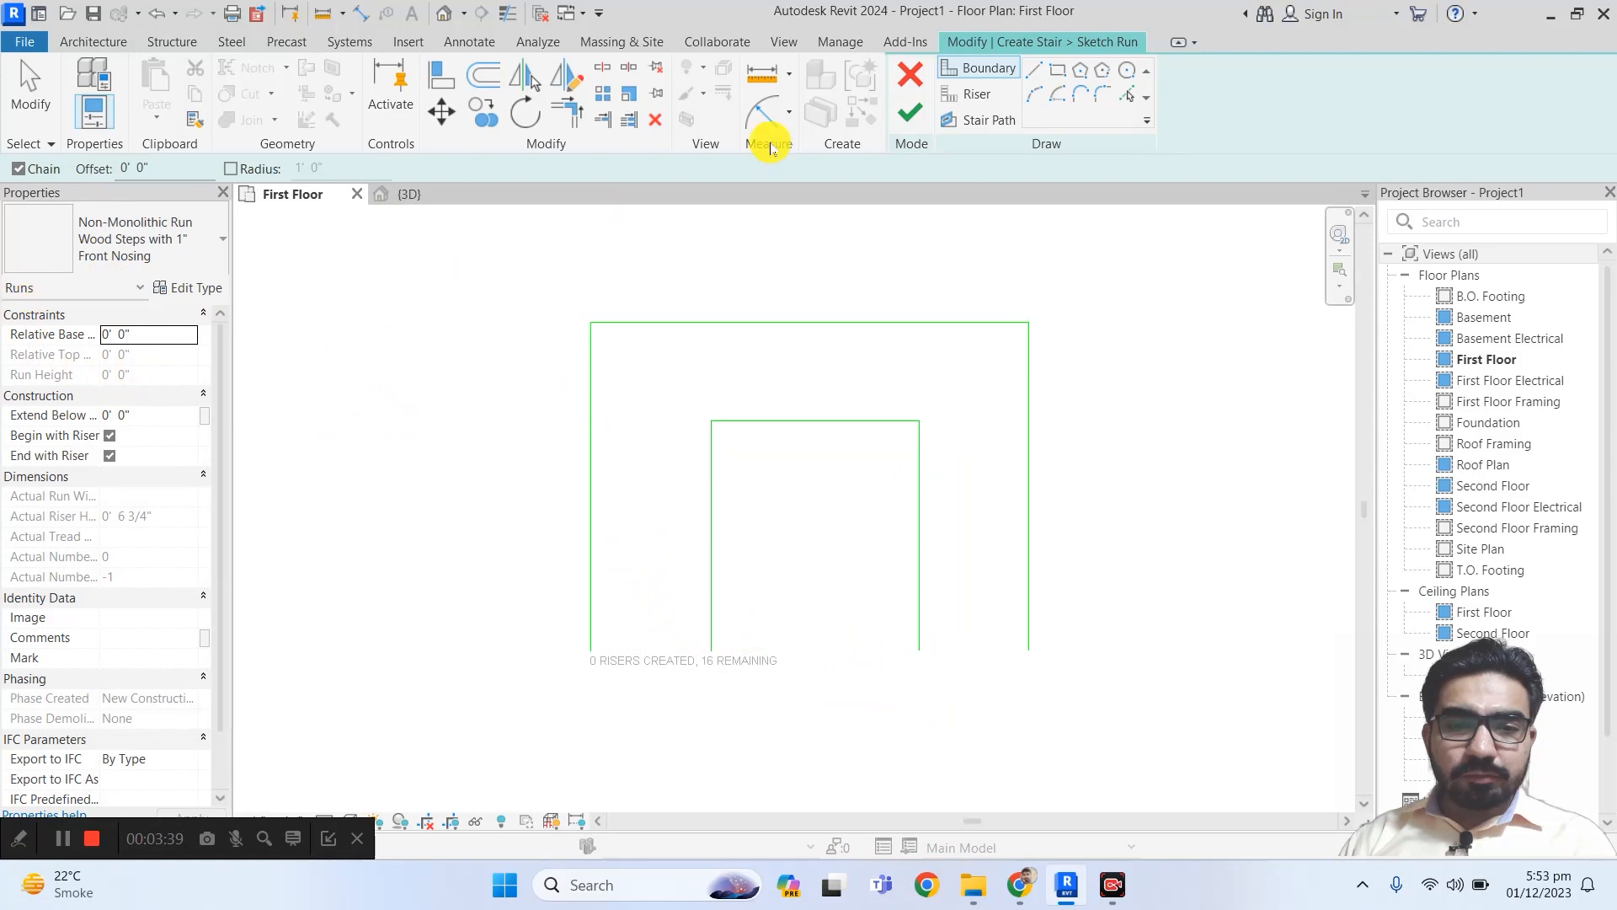
{"action": "left_click", "coordinate": [960, 95]}
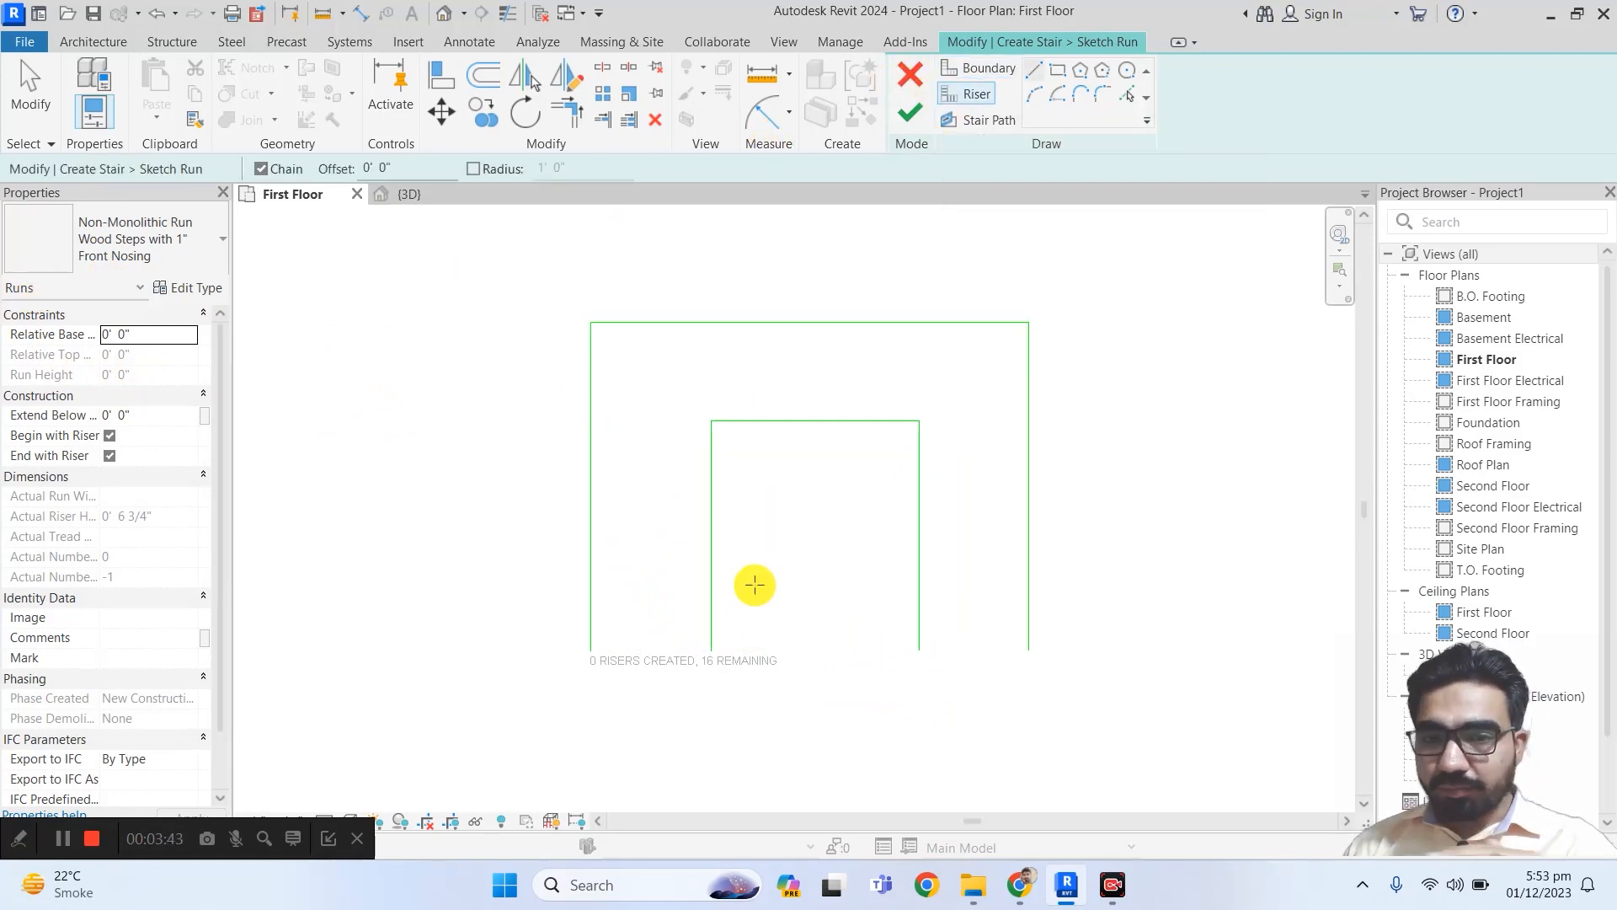
{"action": "key", "text": "Escape"}
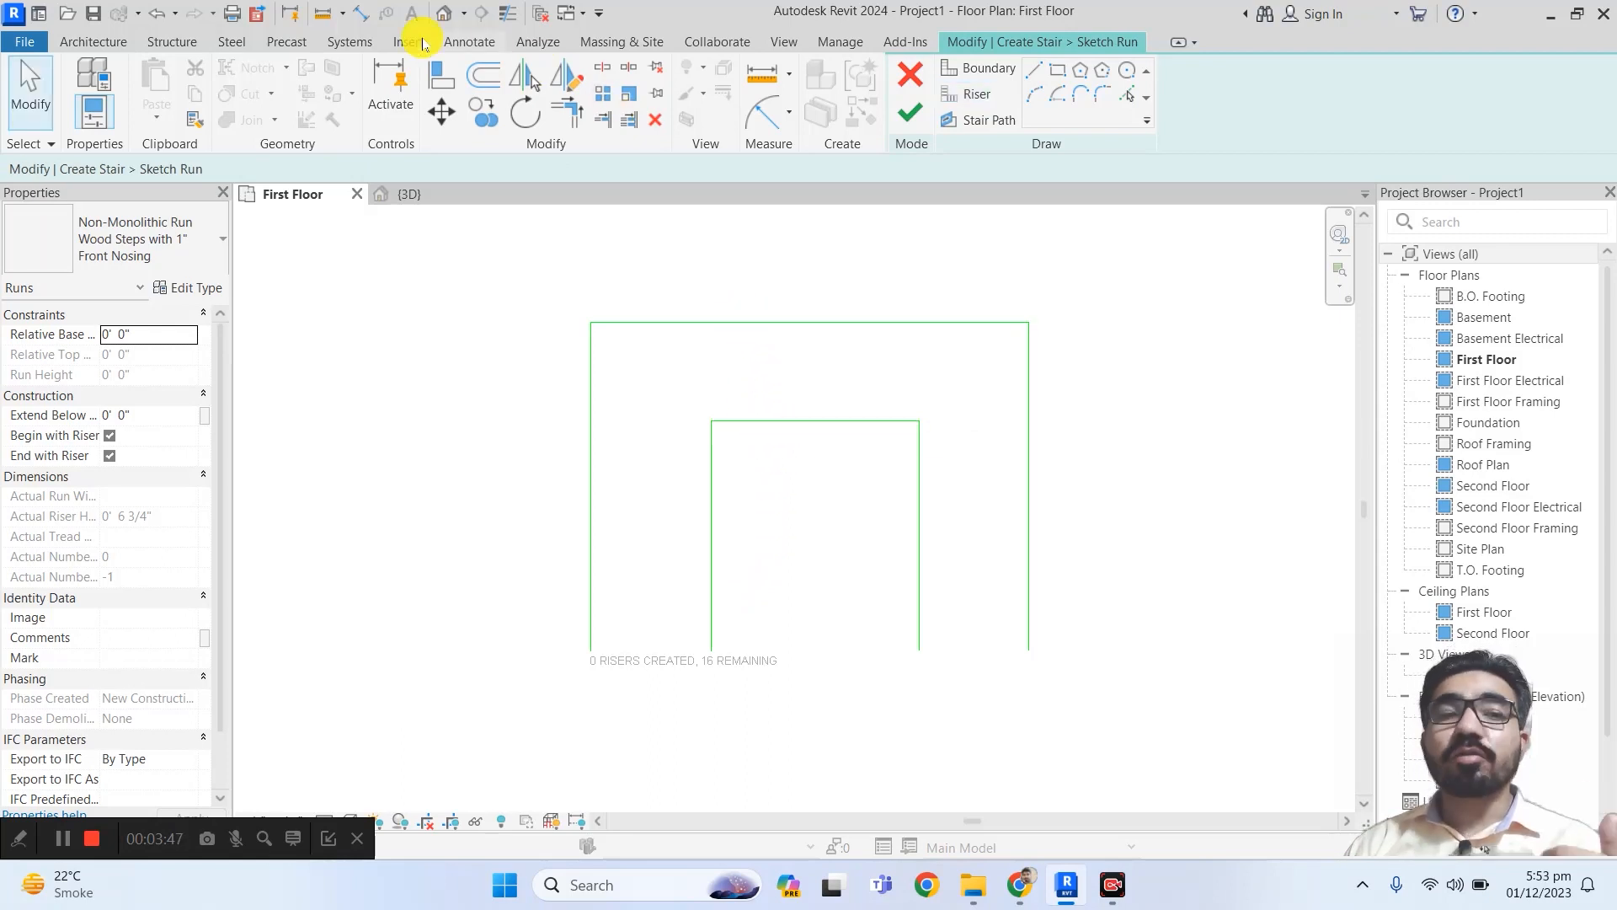
{"action": "left_click", "coordinate": [461, 43]}
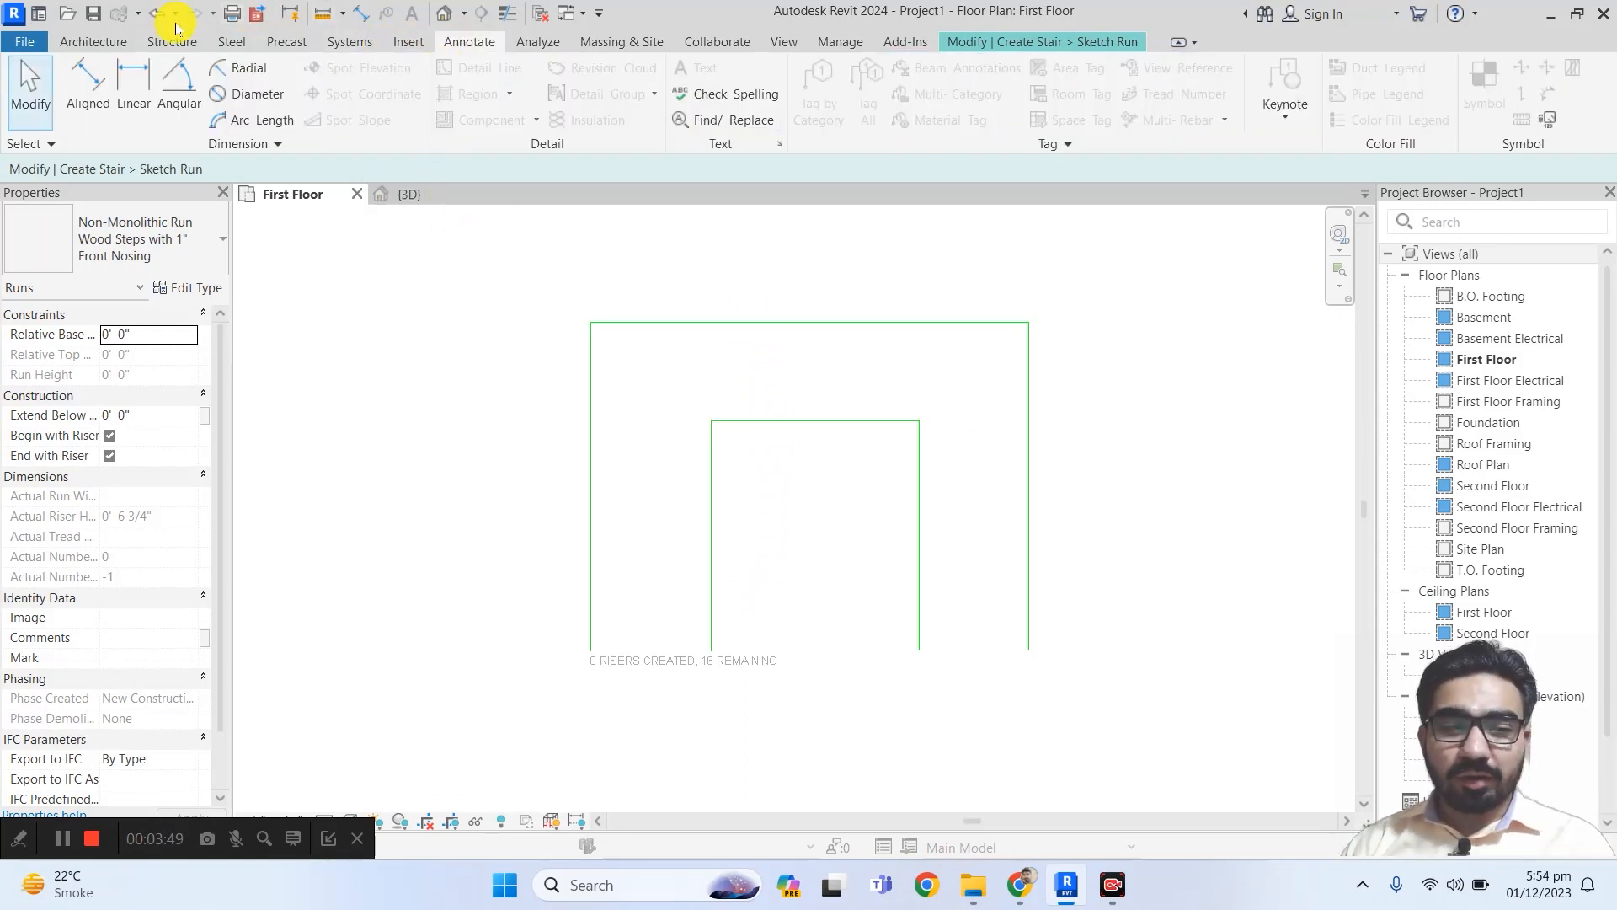
{"action": "left_click", "coordinate": [93, 42]}
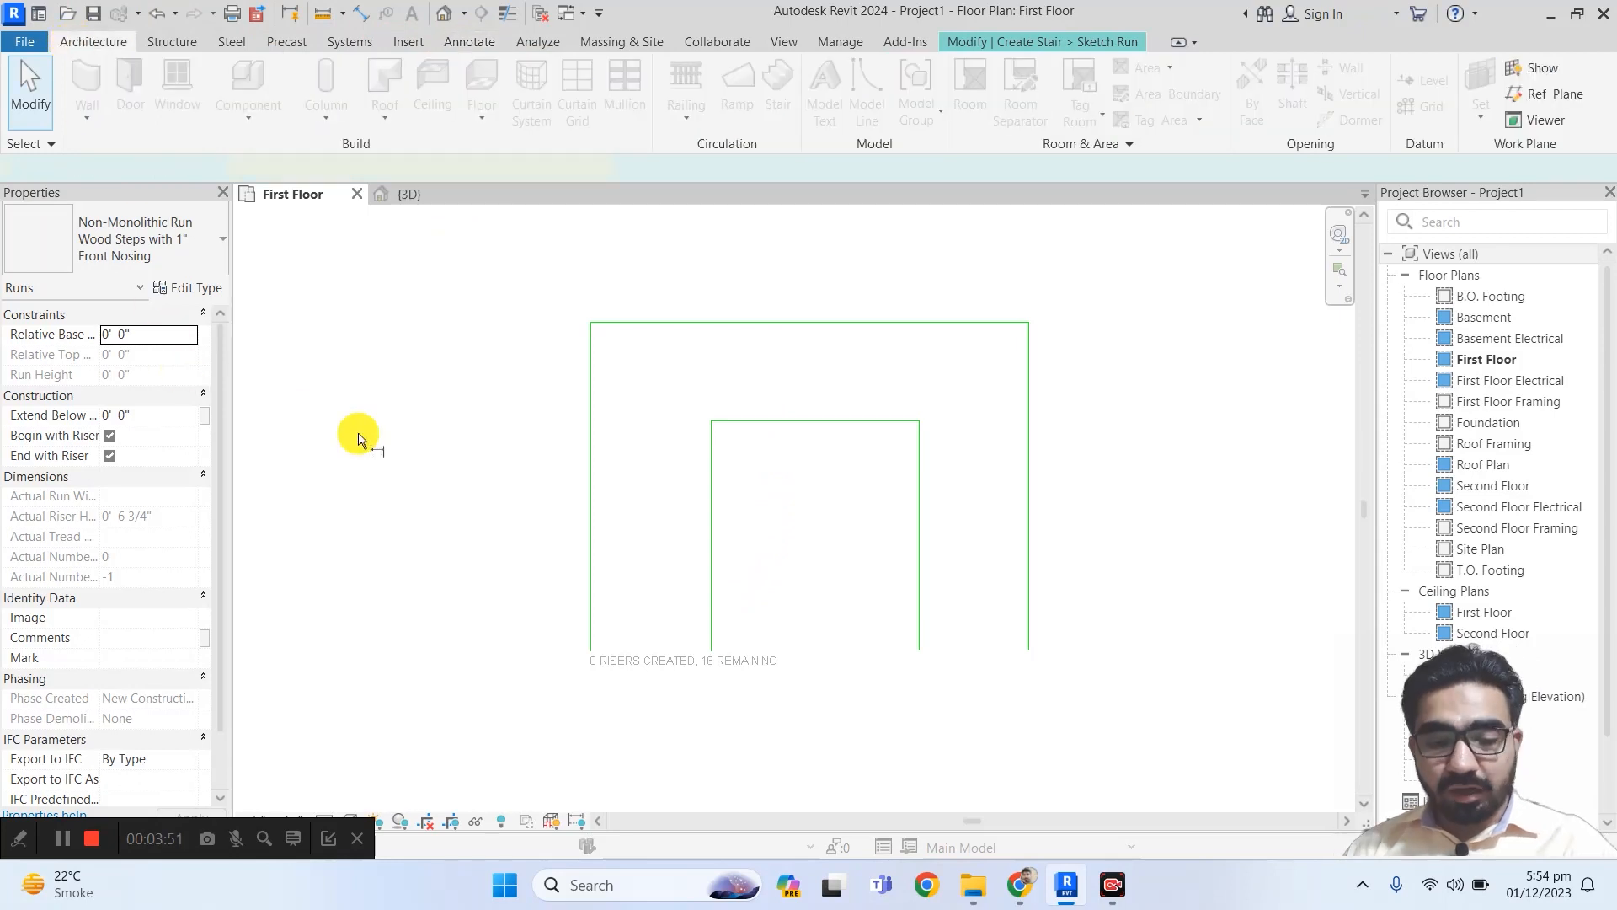
Step: Place aligned dimensions between the outer and inner boundary lines across the left and right legs of the stair sketch
{"action": "key", "text": "d"}
{"action": "key", "text": "i"}
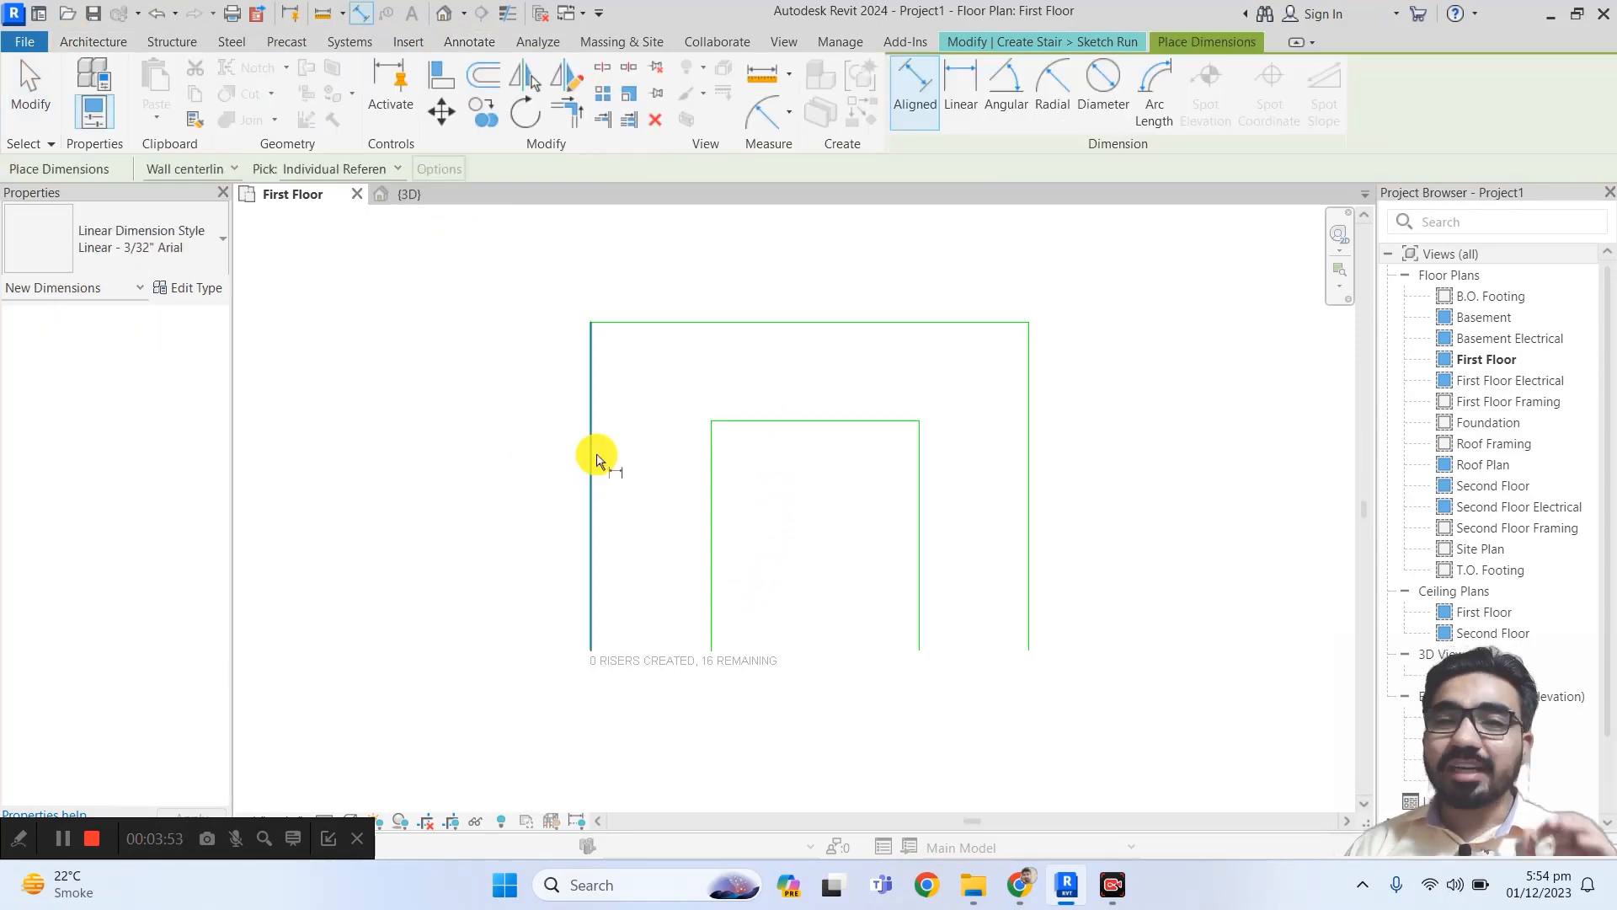
{"action": "left_click", "coordinate": [593, 463]}
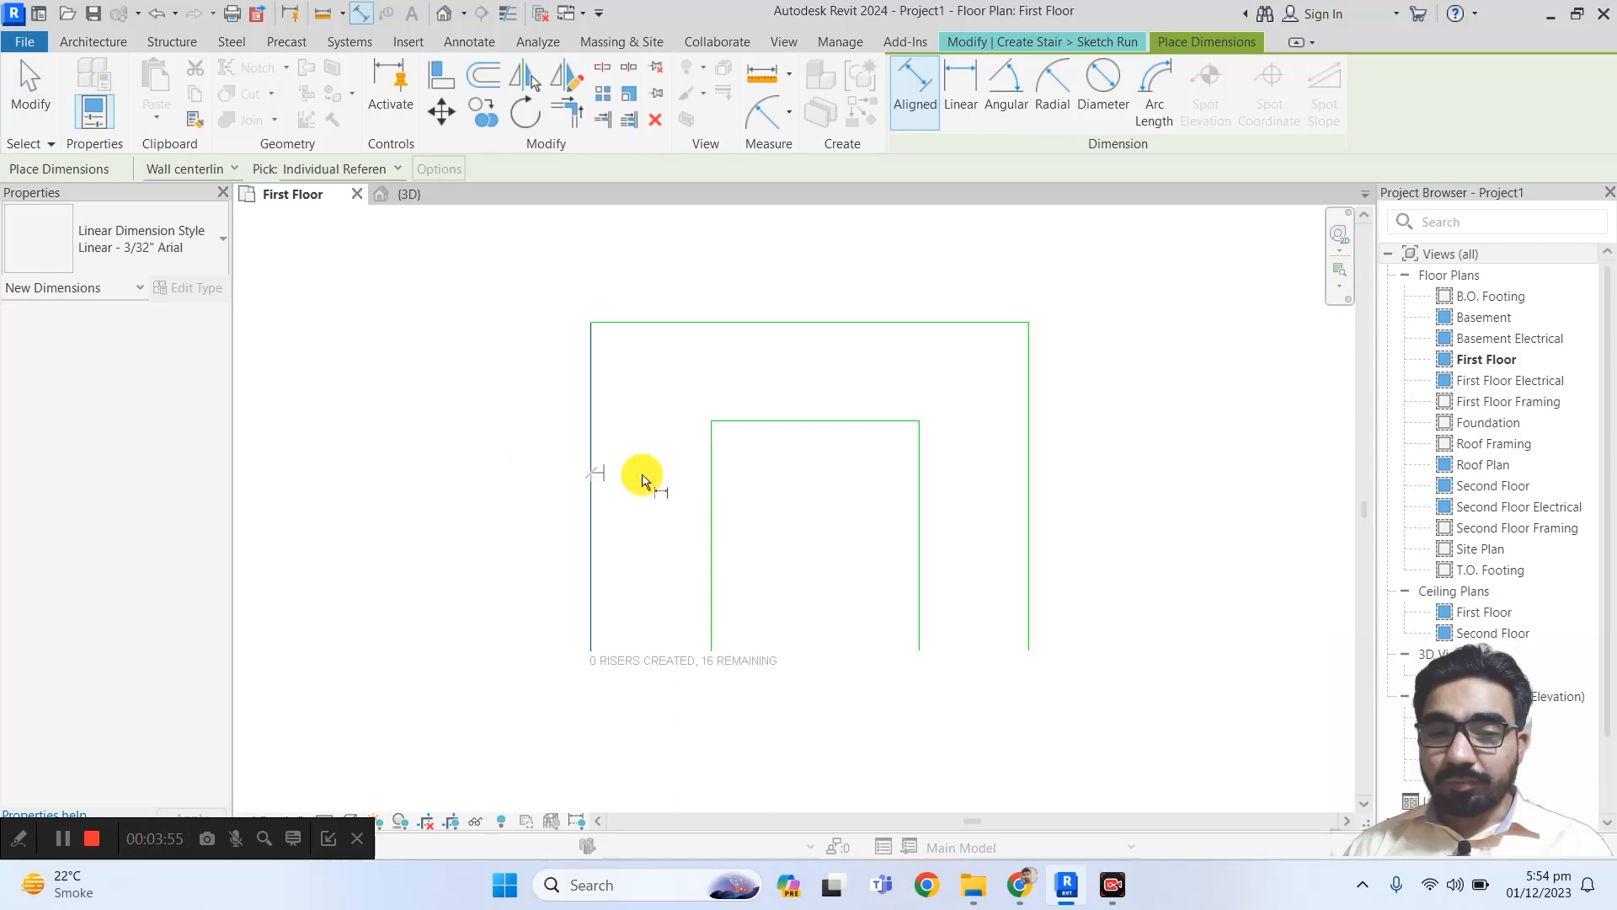
{"action": "left_click", "coordinate": [712, 482]}
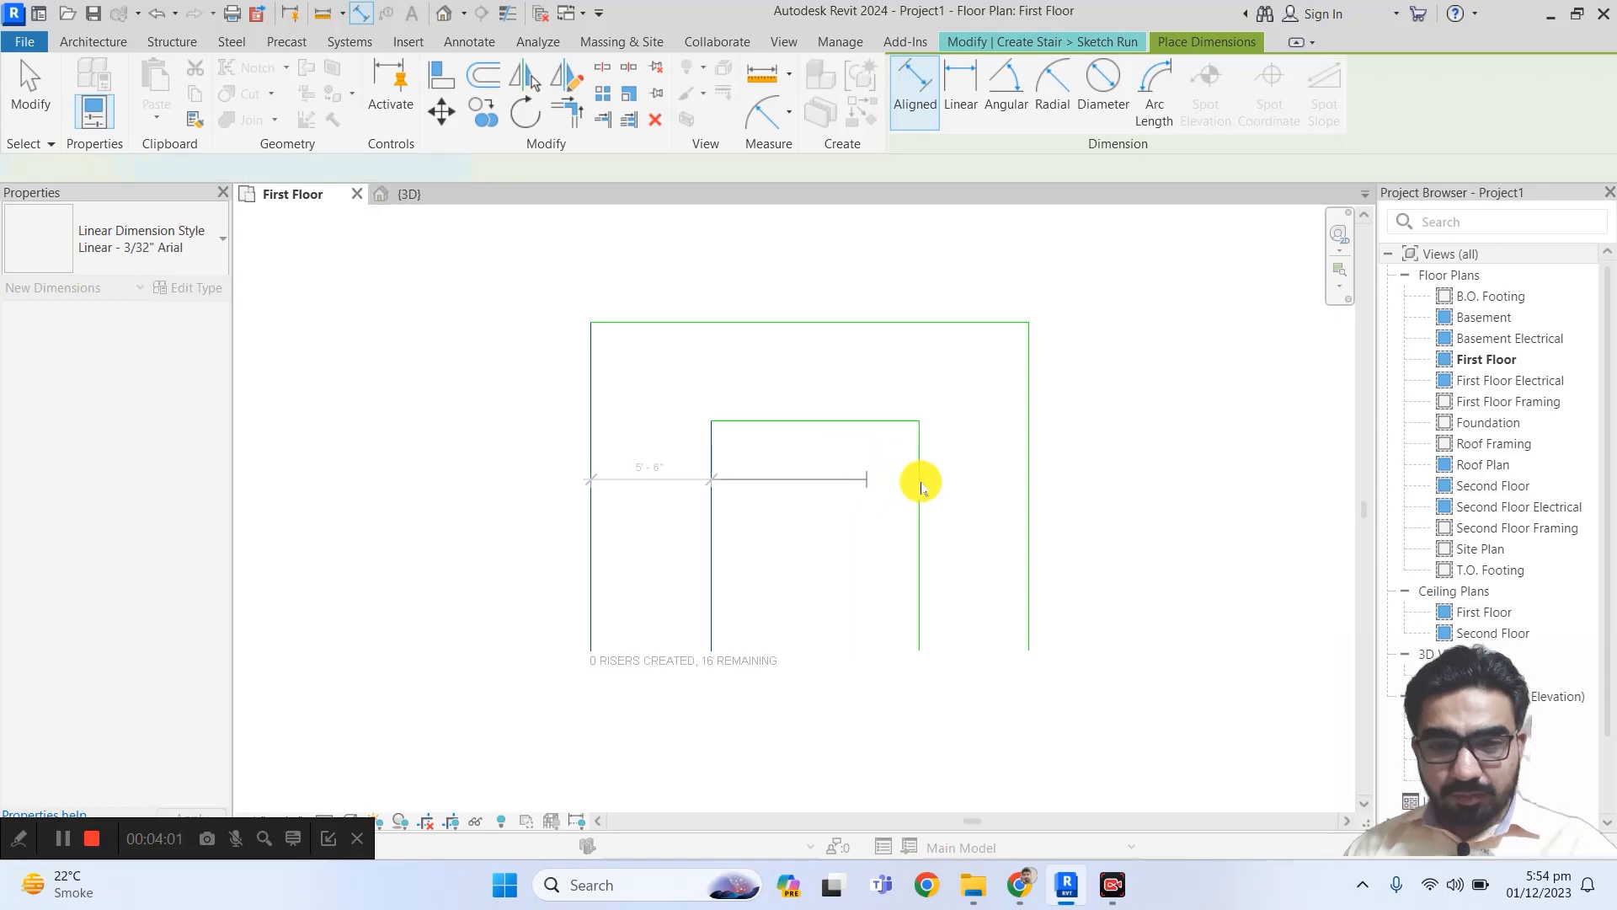
{"action": "key", "text": "Escape"}
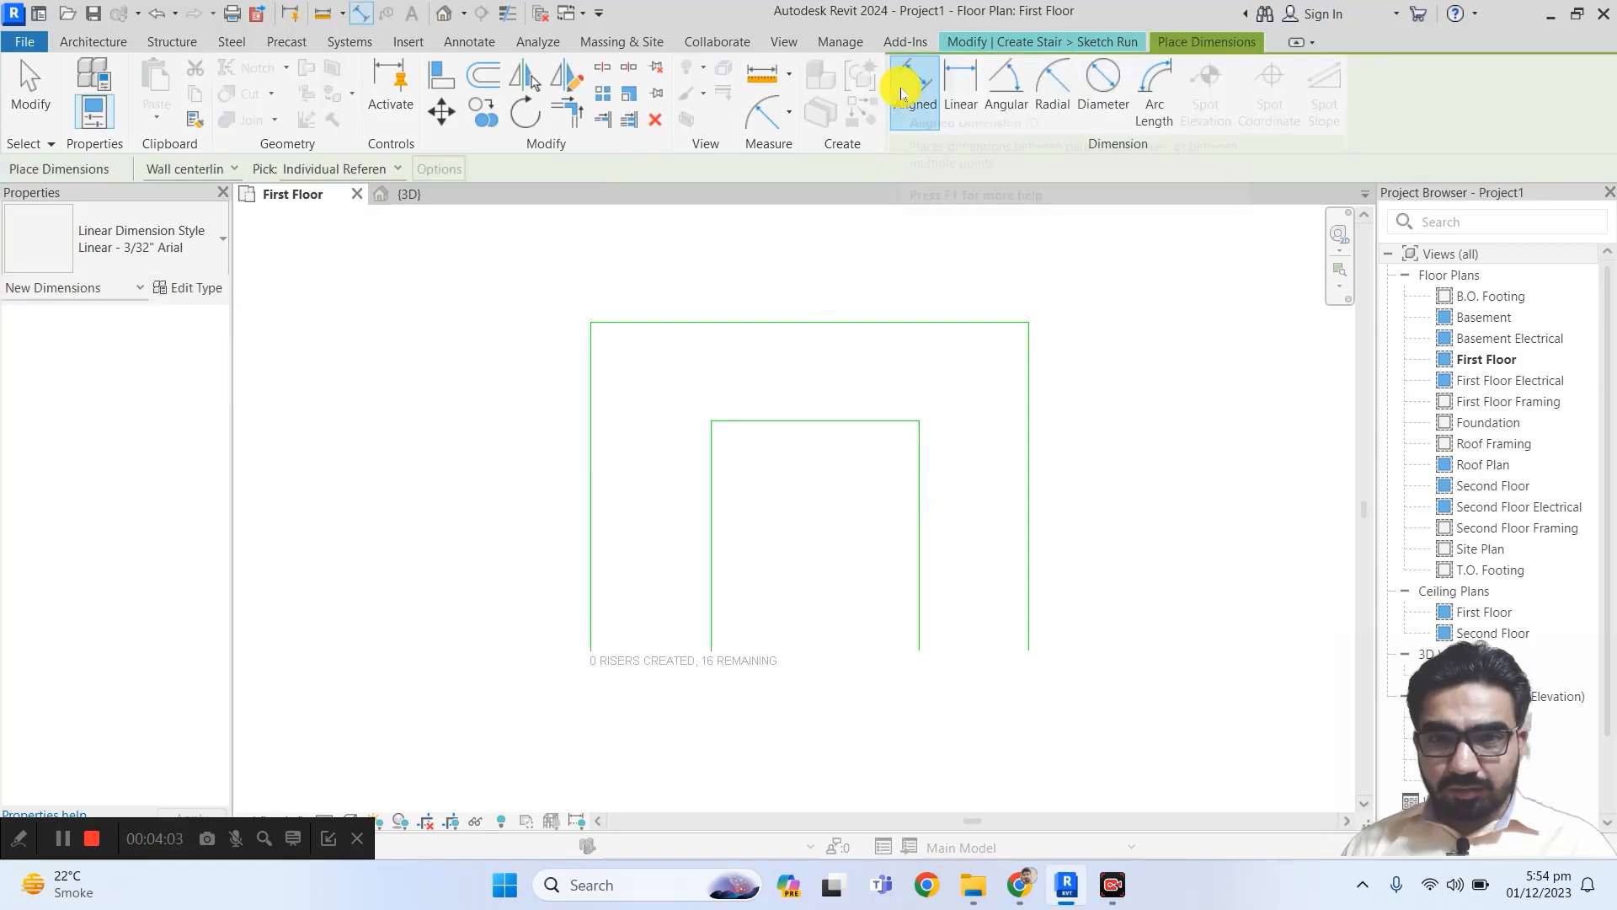
{"action": "left_click", "coordinate": [590, 479]}
{"action": "left_click", "coordinate": [712, 480]}
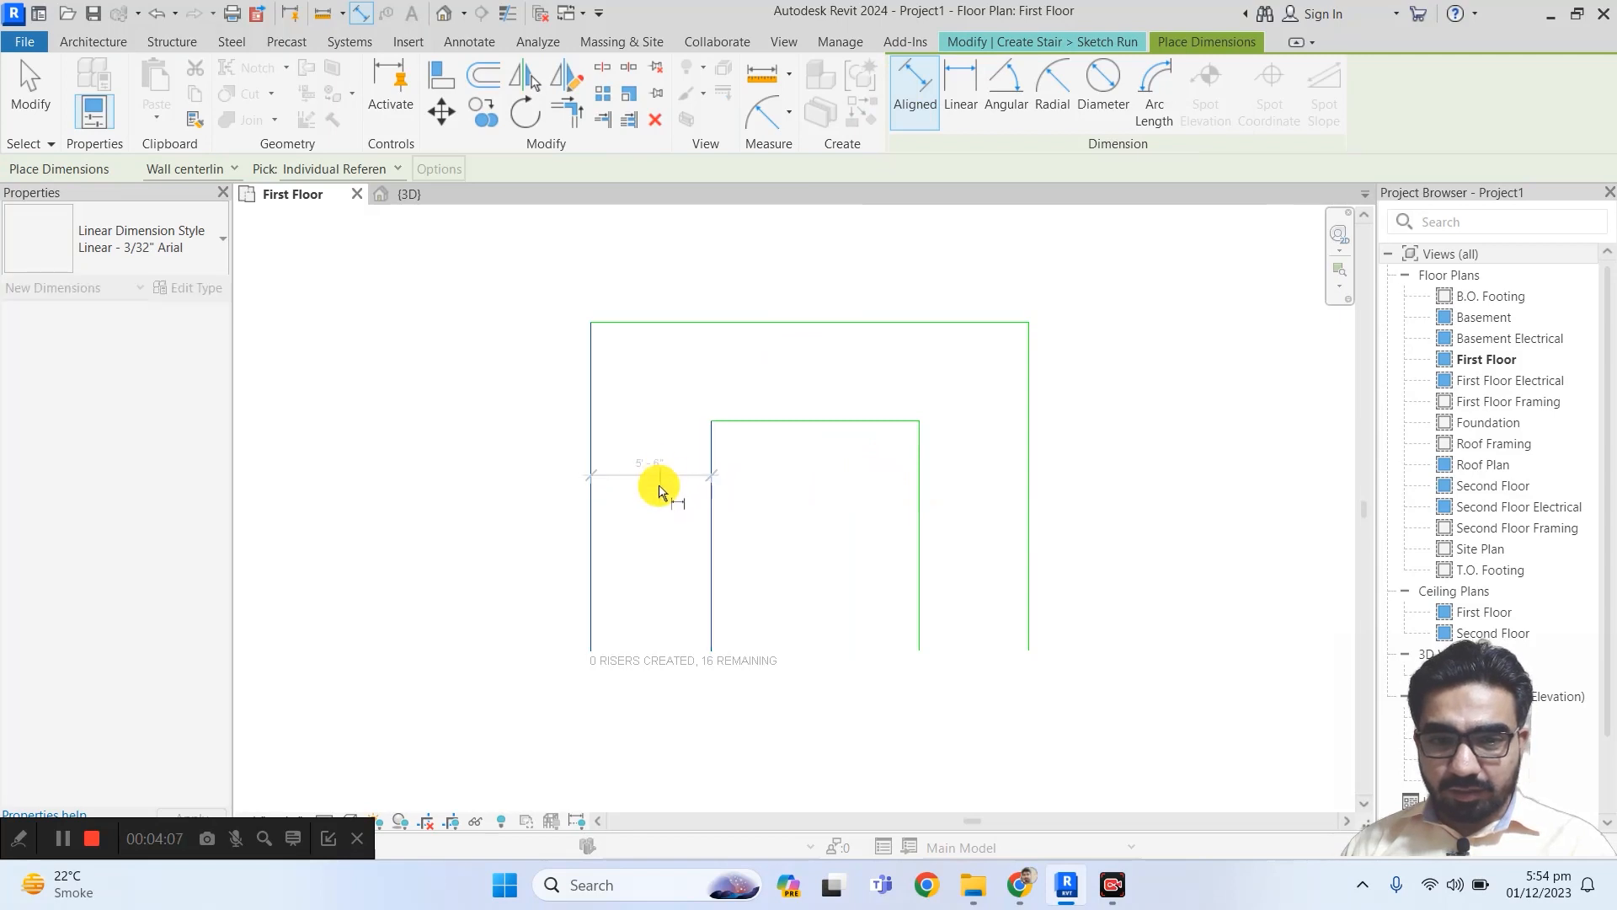
{"action": "left_click", "coordinate": [657, 499]}
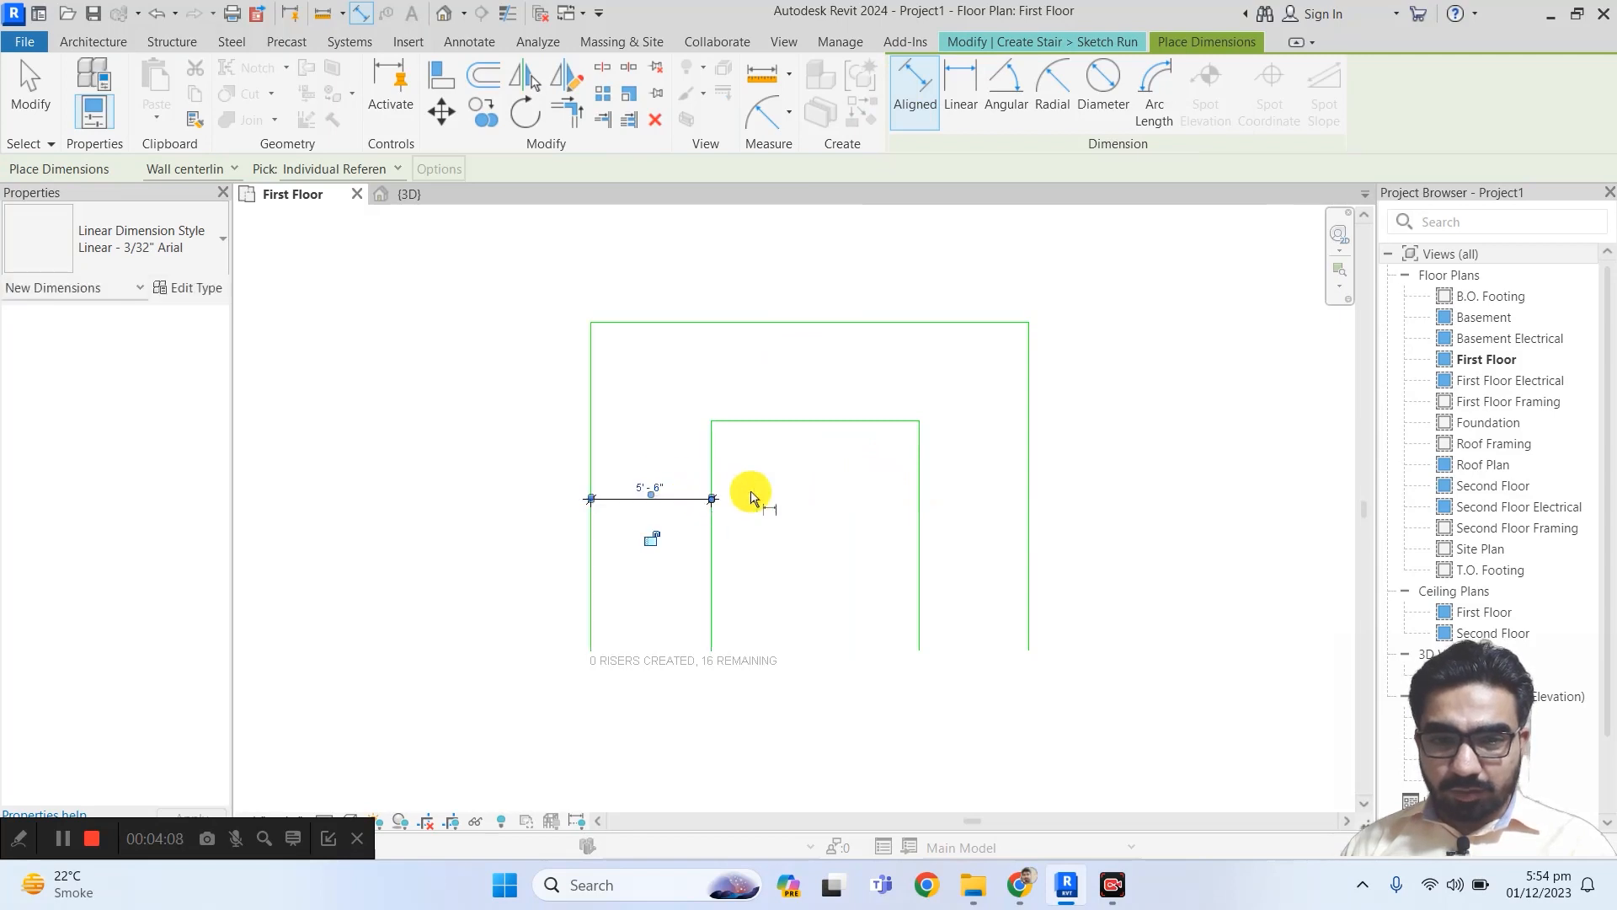
{"action": "left_click", "coordinate": [922, 505]}
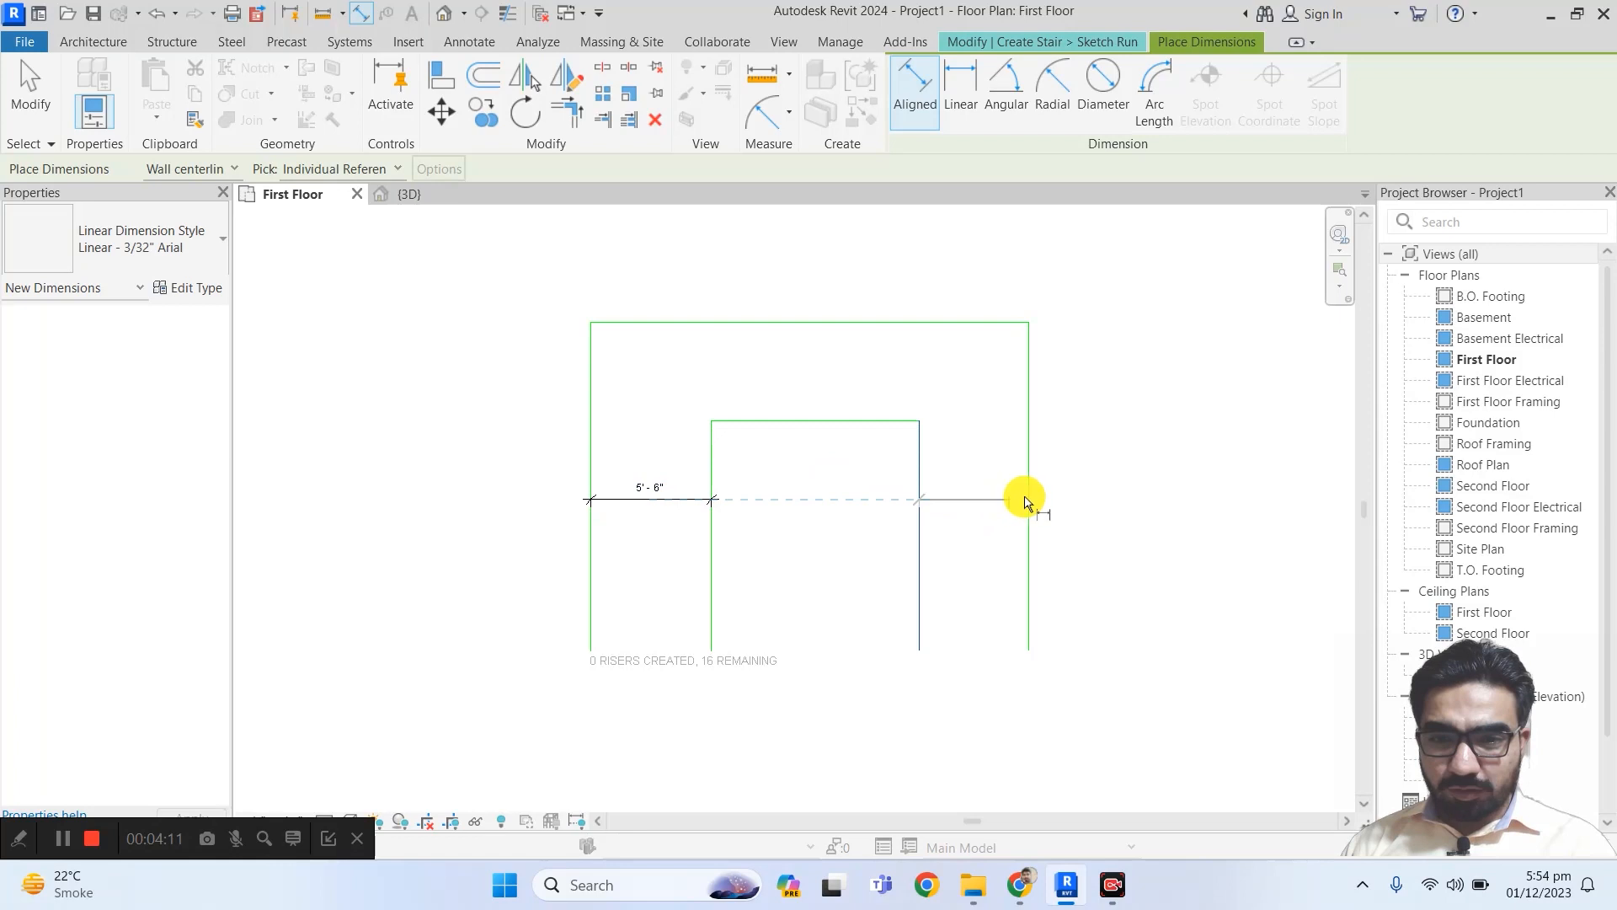
{"action": "left_click", "coordinate": [1008, 483]}
{"action": "left_click", "coordinate": [1007, 475]}
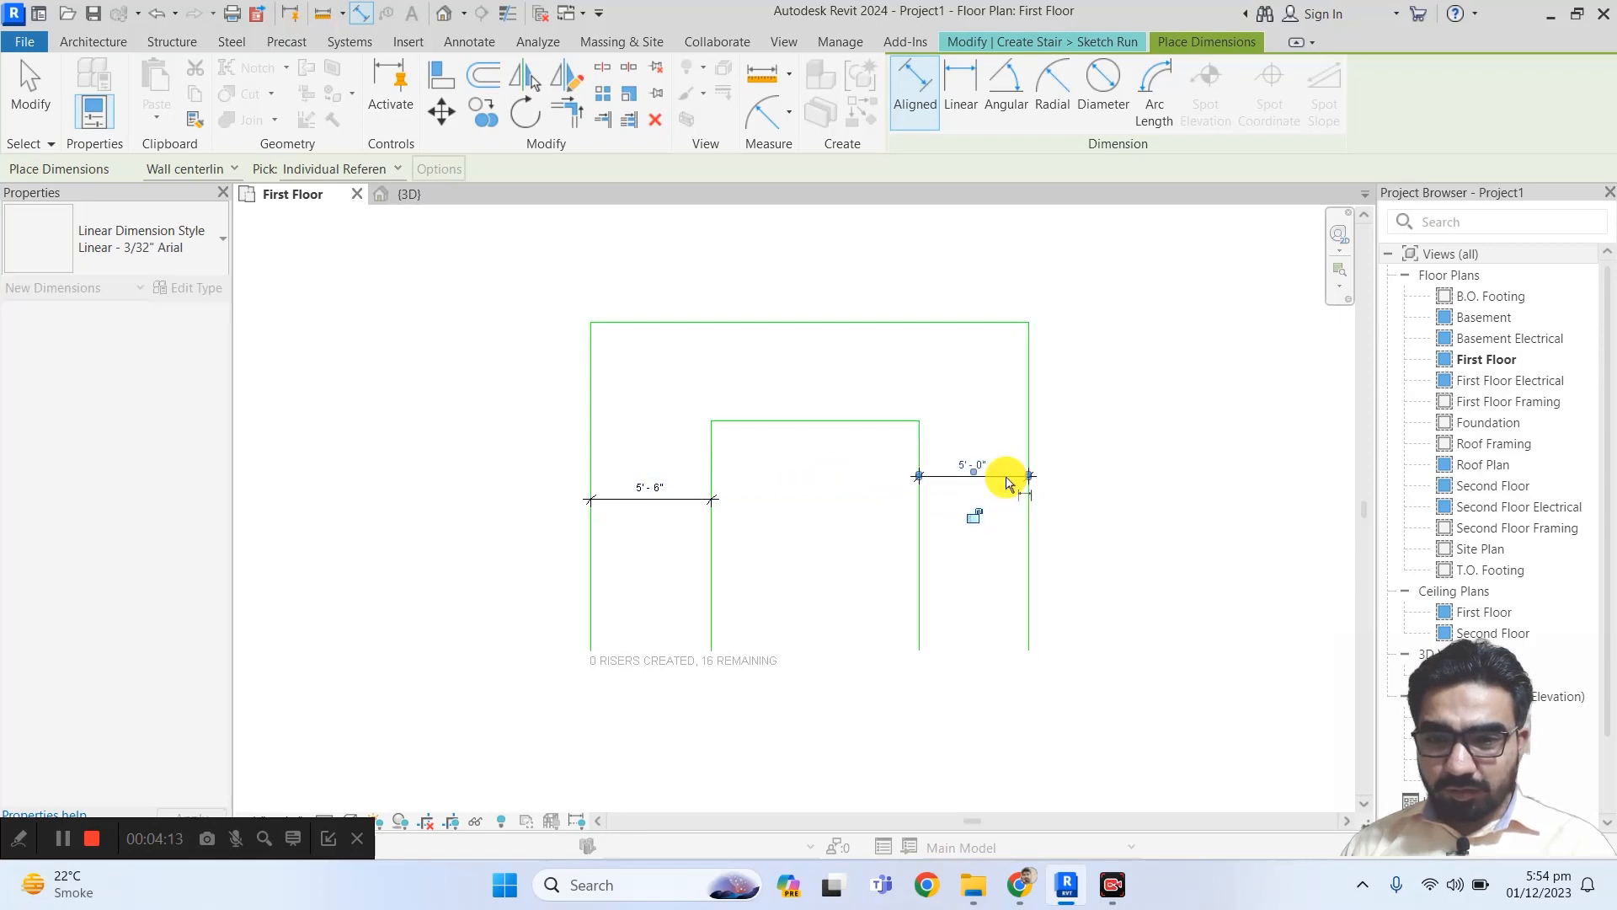
Step: Place an aligned dimension between the upper horizontal lines of the outer and inner boundaries
{"action": "left_click", "coordinate": [822, 420]}
{"action": "left_click", "coordinate": [825, 327]}
{"action": "left_click", "coordinate": [789, 373]}
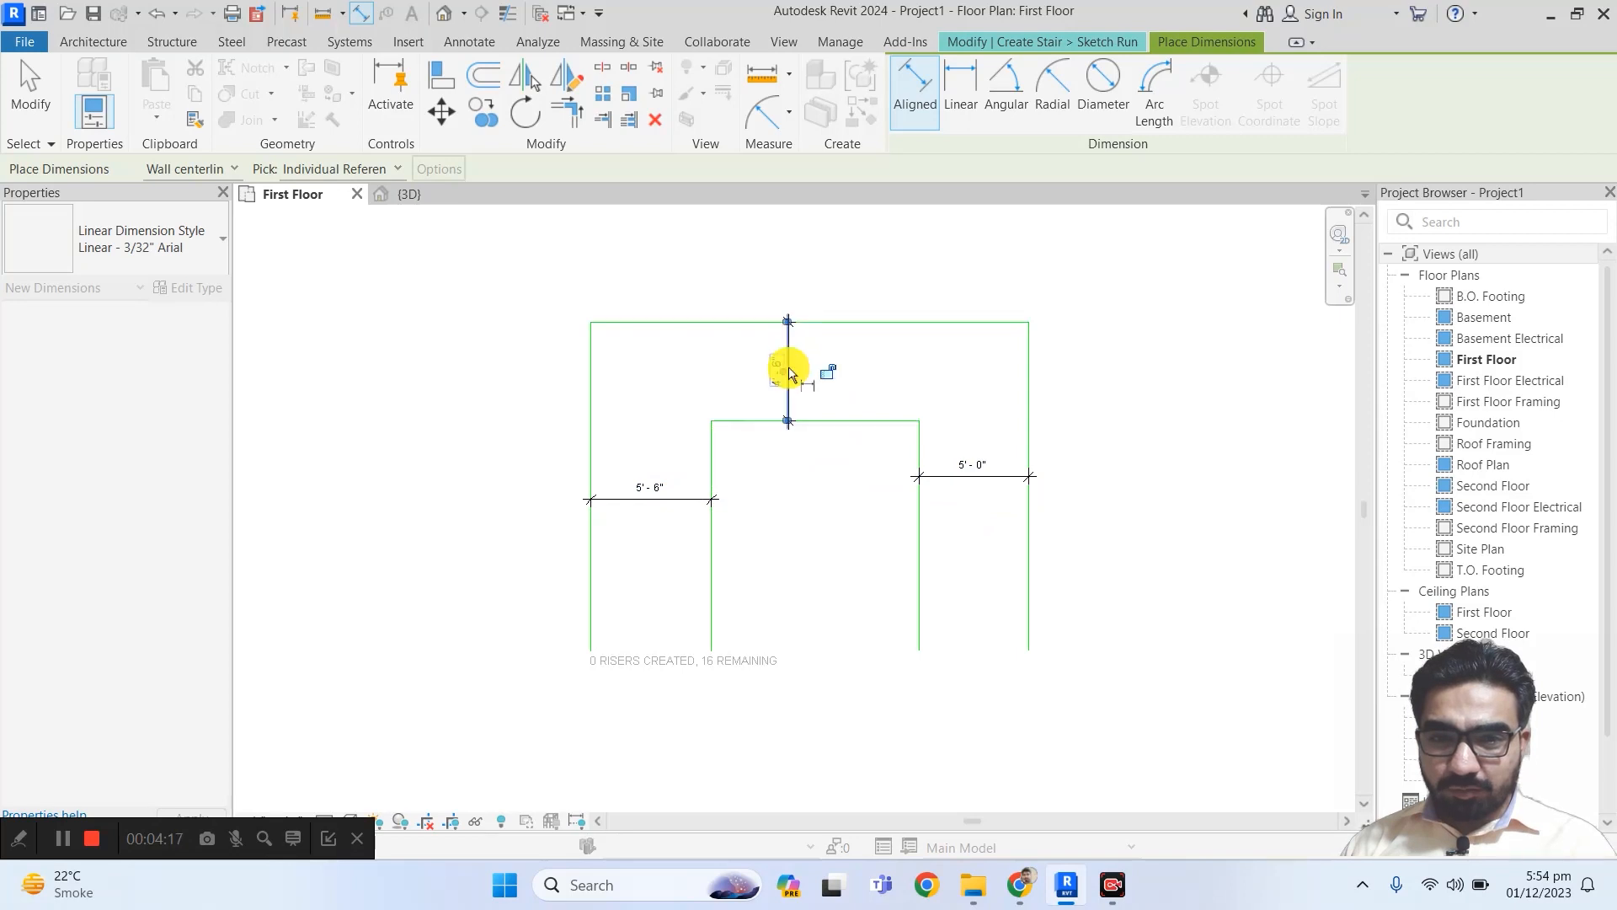
{"action": "key", "text": "Escape"}
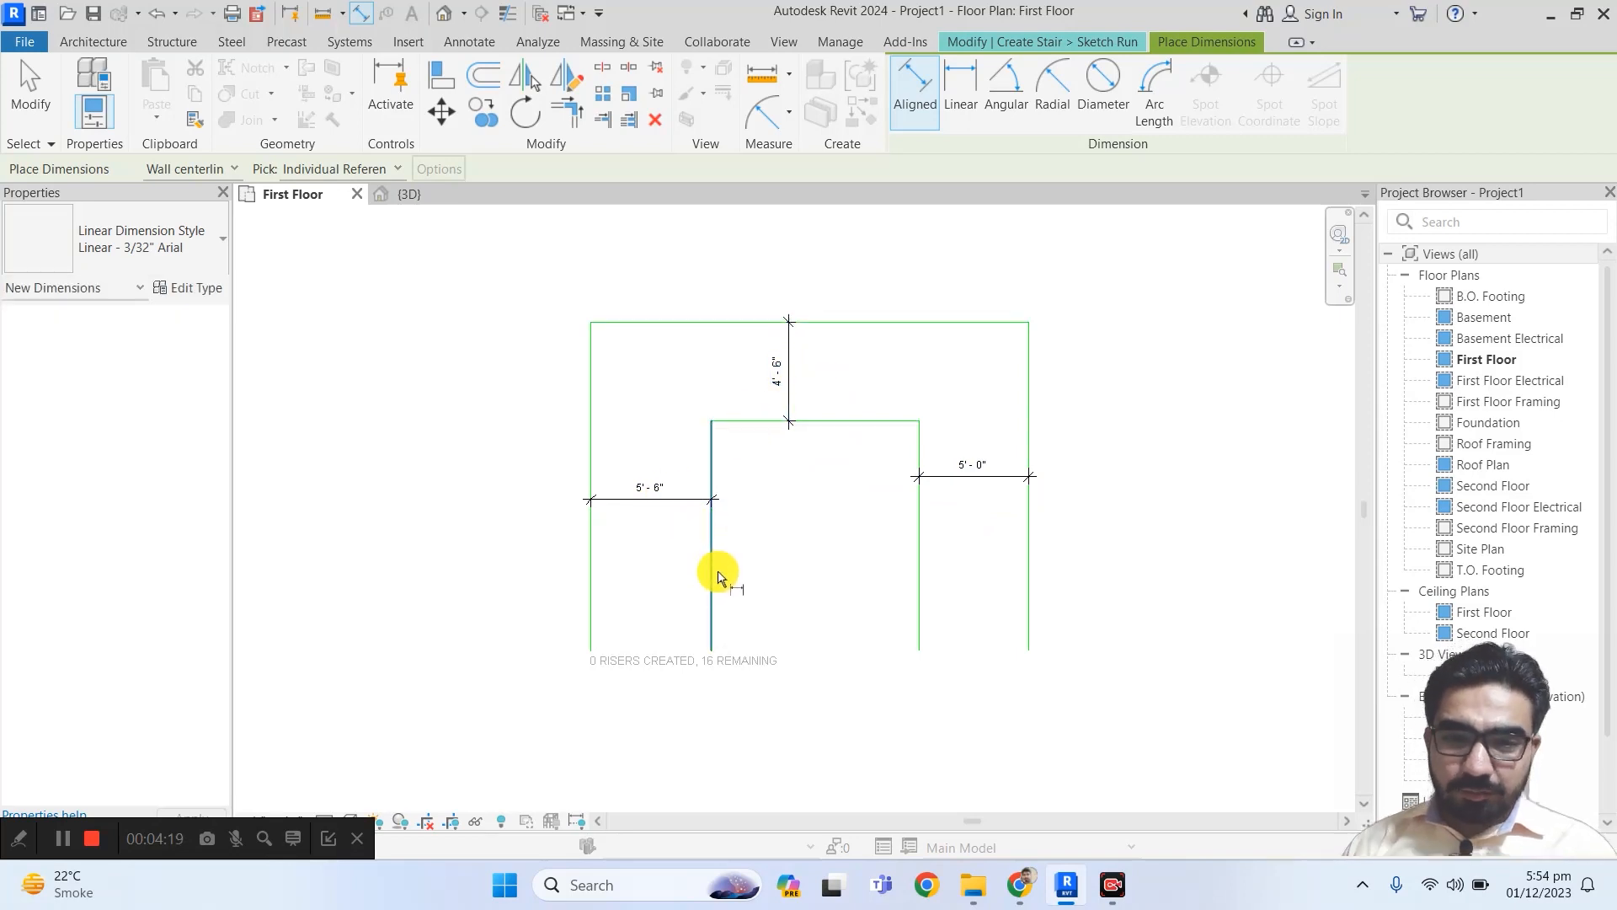
Step: Dimension the width between the two vertical lines of the inner boundary, and leave the dimension command
{"action": "left_click", "coordinate": [713, 589]}
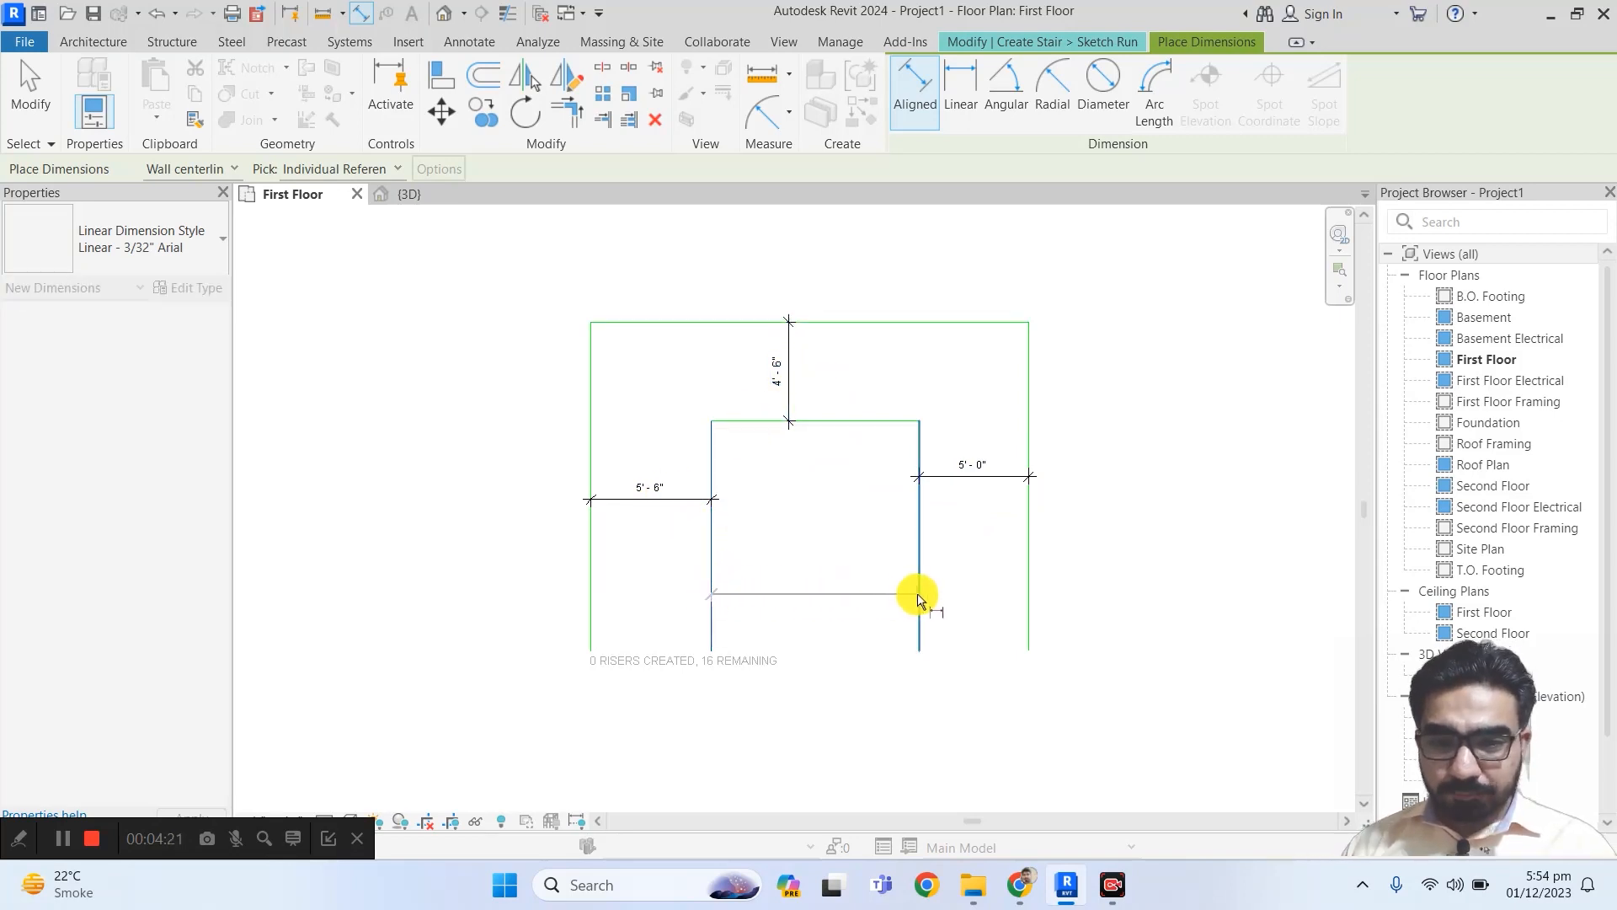
{"action": "key", "text": "Escape"}
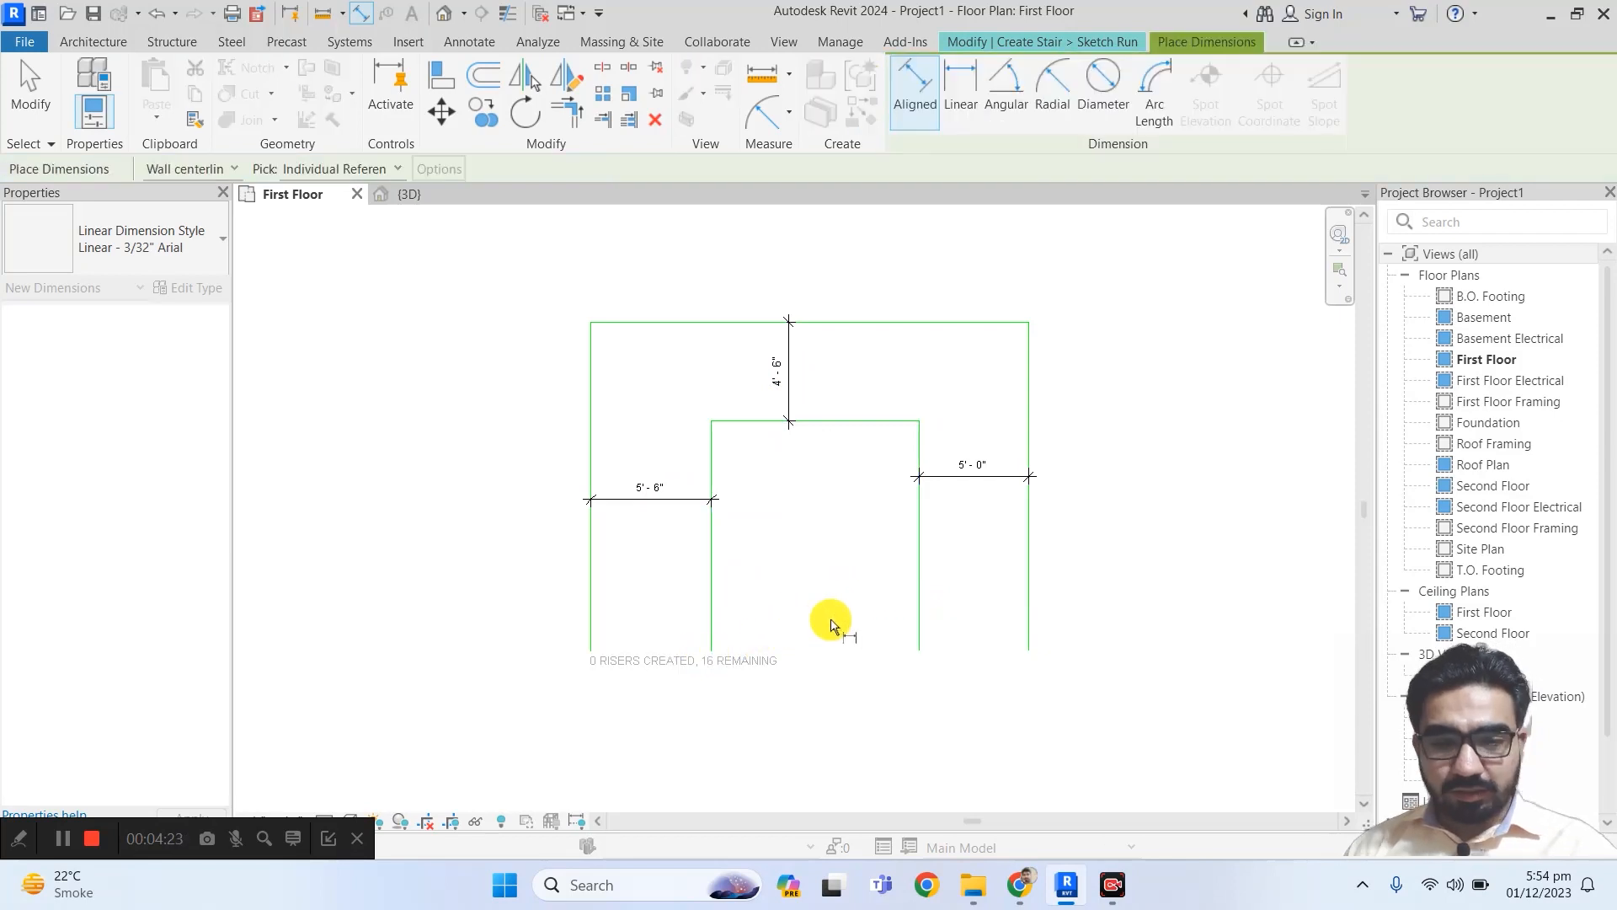
{"action": "left_click", "coordinate": [712, 612]}
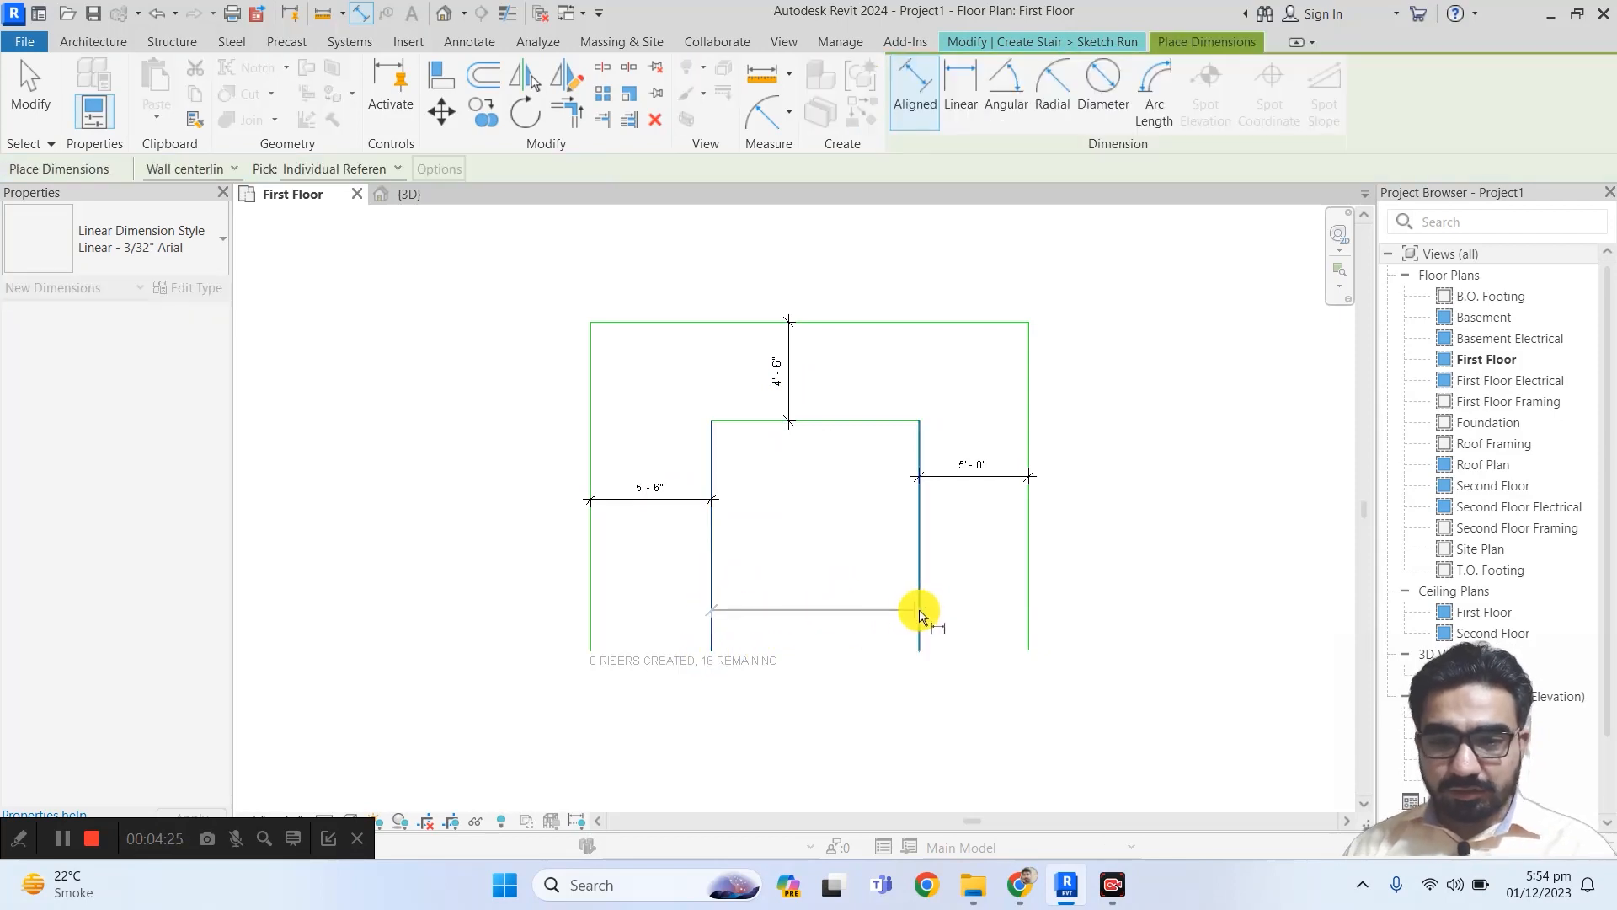
{"action": "left_click", "coordinate": [919, 612]}
{"action": "left_click", "coordinate": [847, 628]}
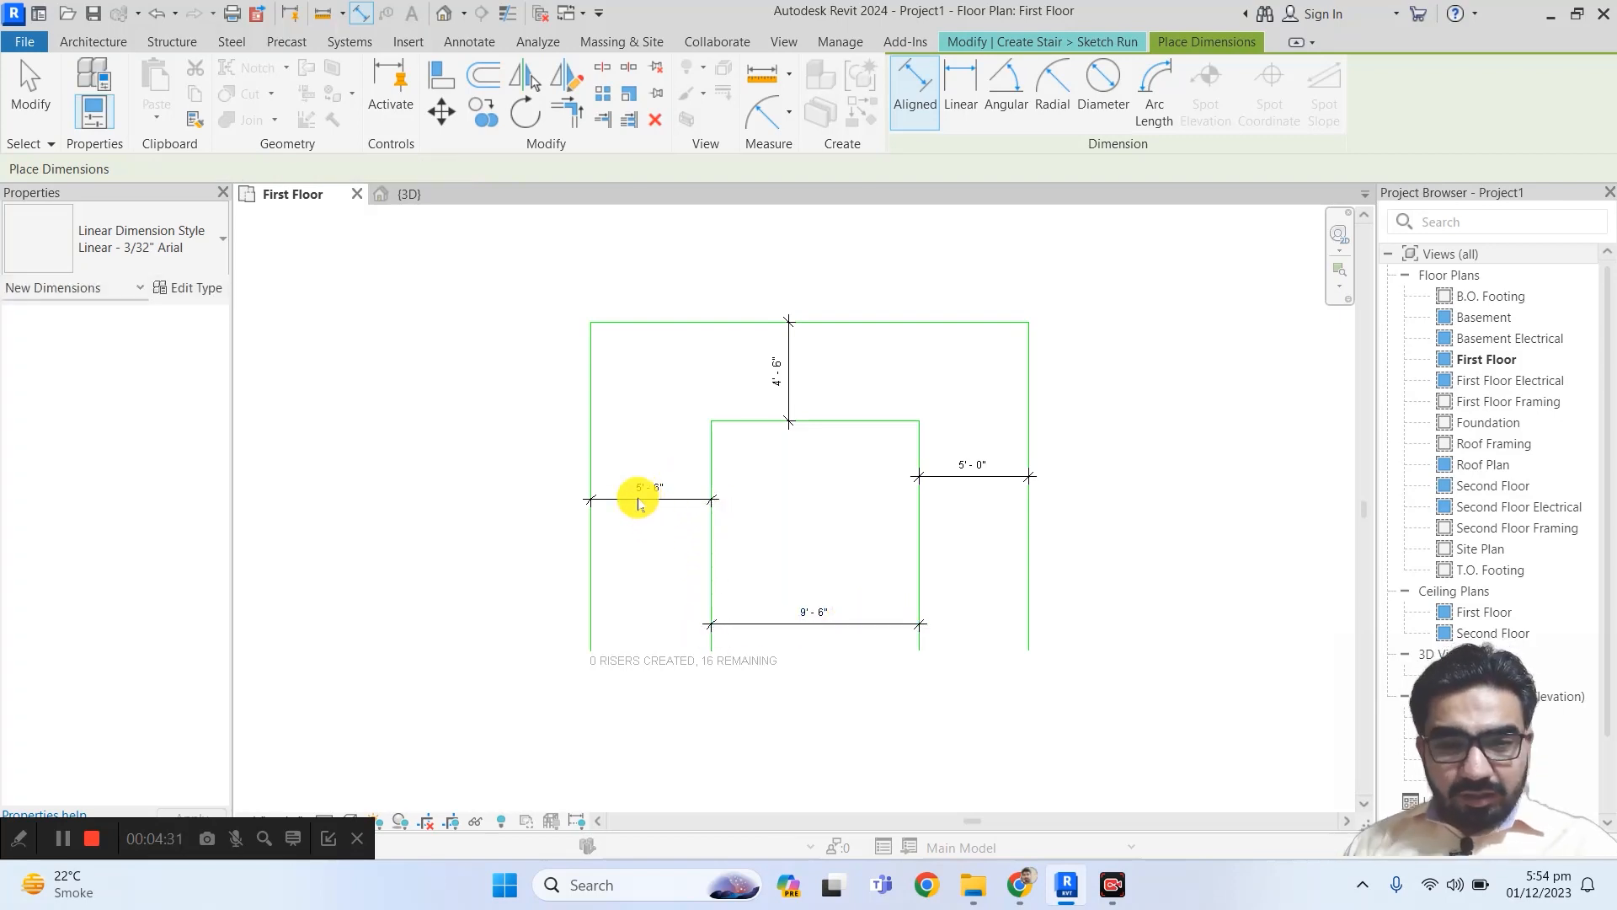
{"action": "key", "text": "Escape"}
{"action": "key", "text": "Escape"}
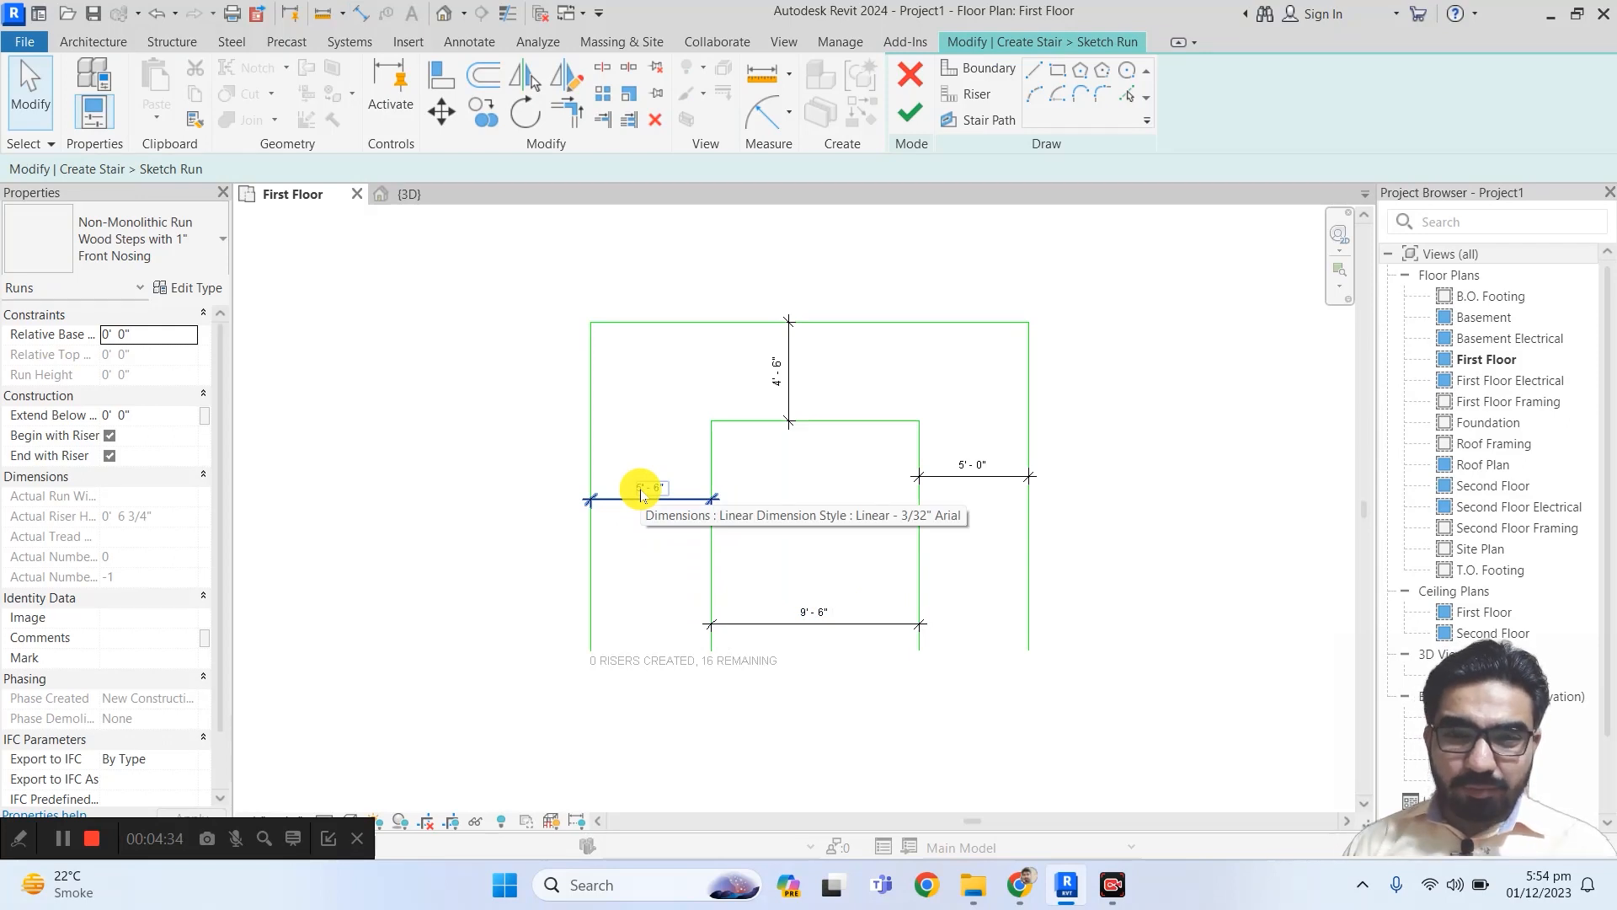
Step: Set the widths of both the left and right stair legs to 6'-0" by shifting the inner boundary's vertical lines
{"action": "left_click", "coordinate": [712, 552]}
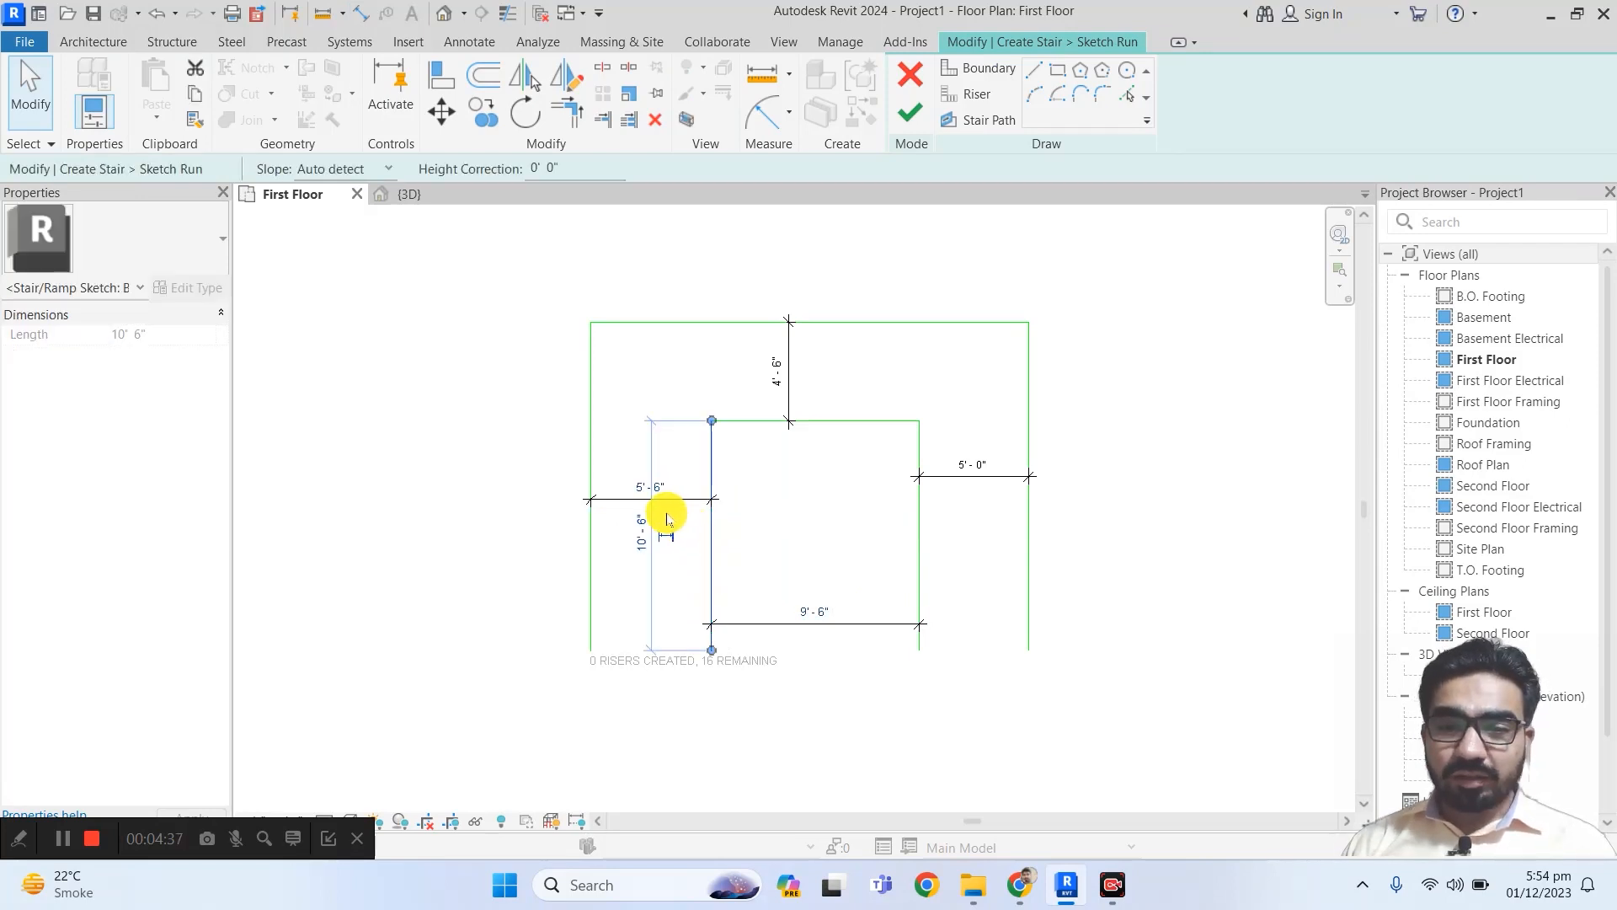
{"action": "left_click", "coordinate": [649, 487]}
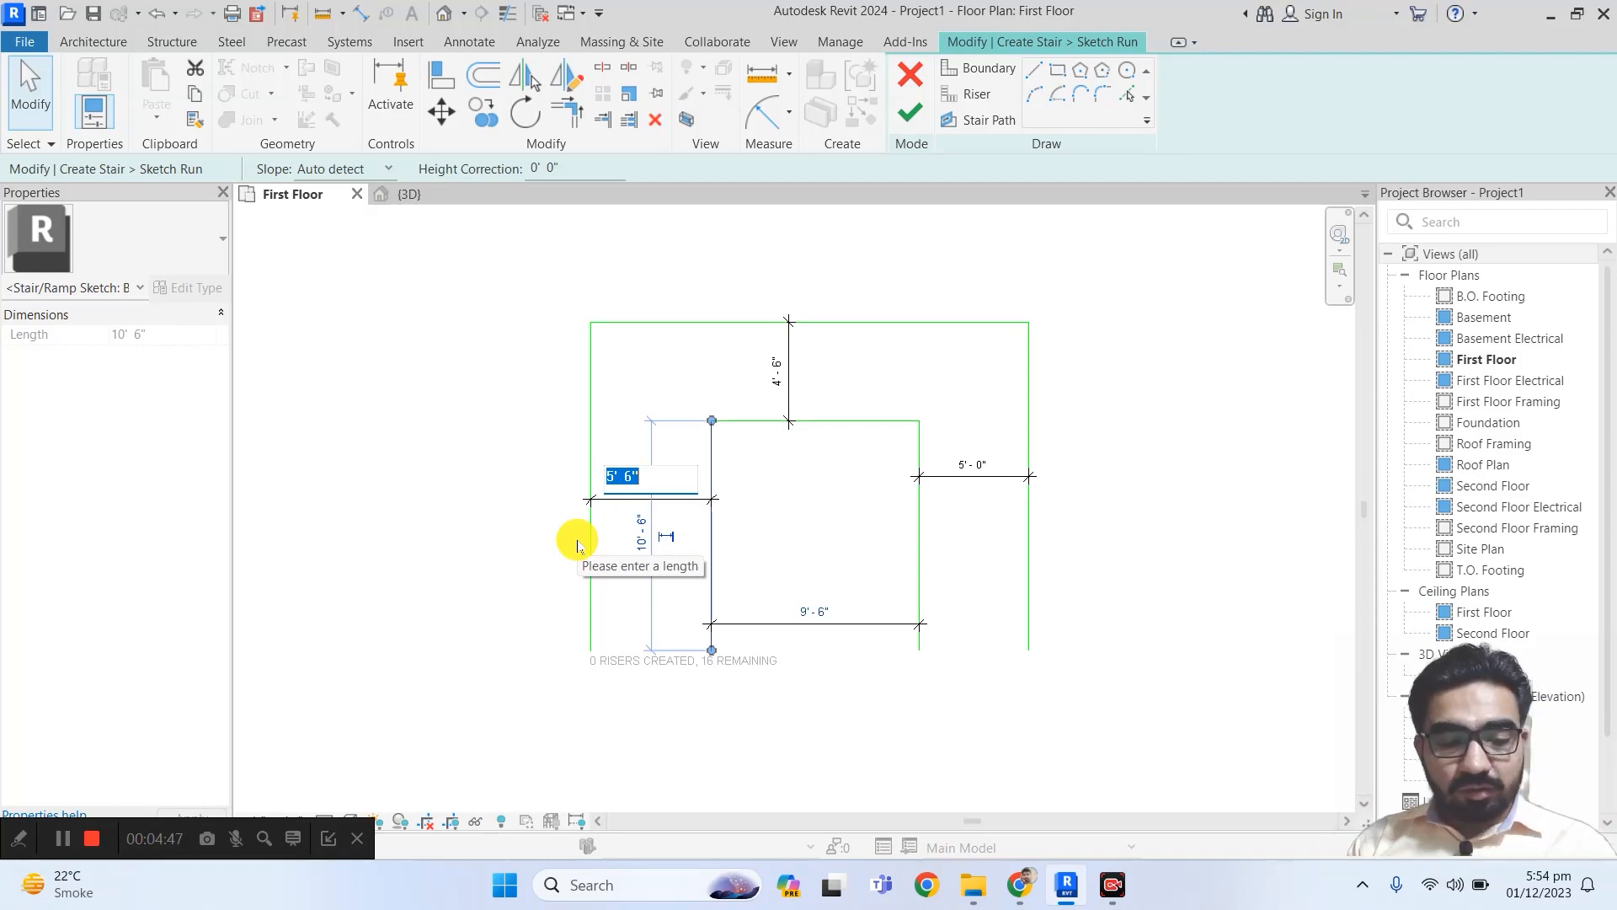
{"action": "type", "text": "6"}
{"action": "key", "text": "Return"}
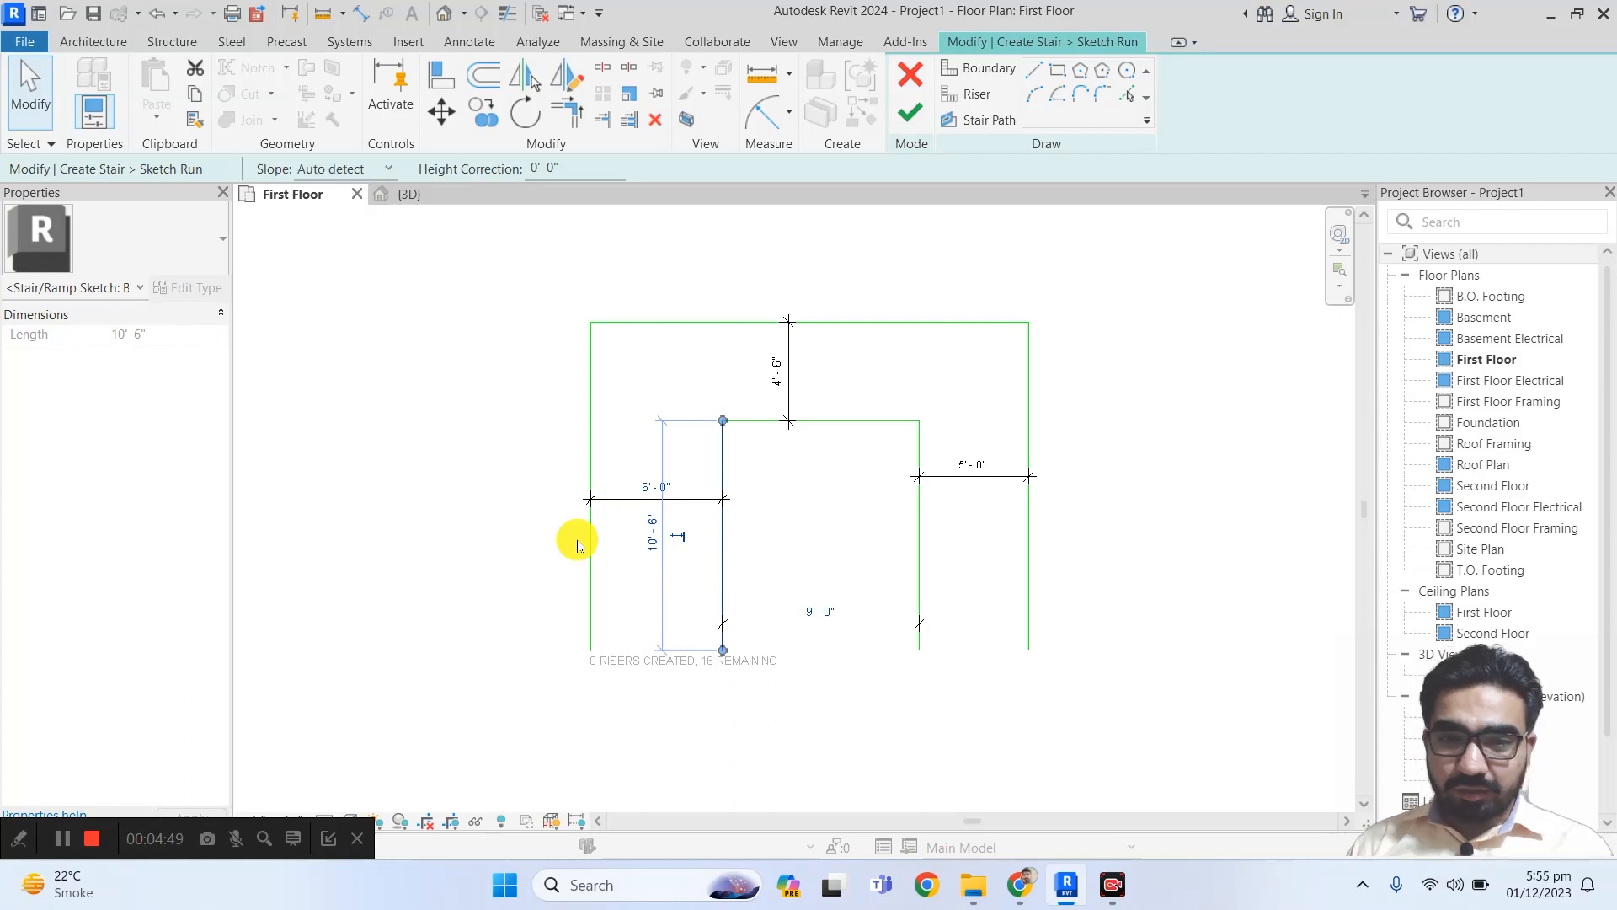
{"action": "left_click", "coordinate": [920, 537]}
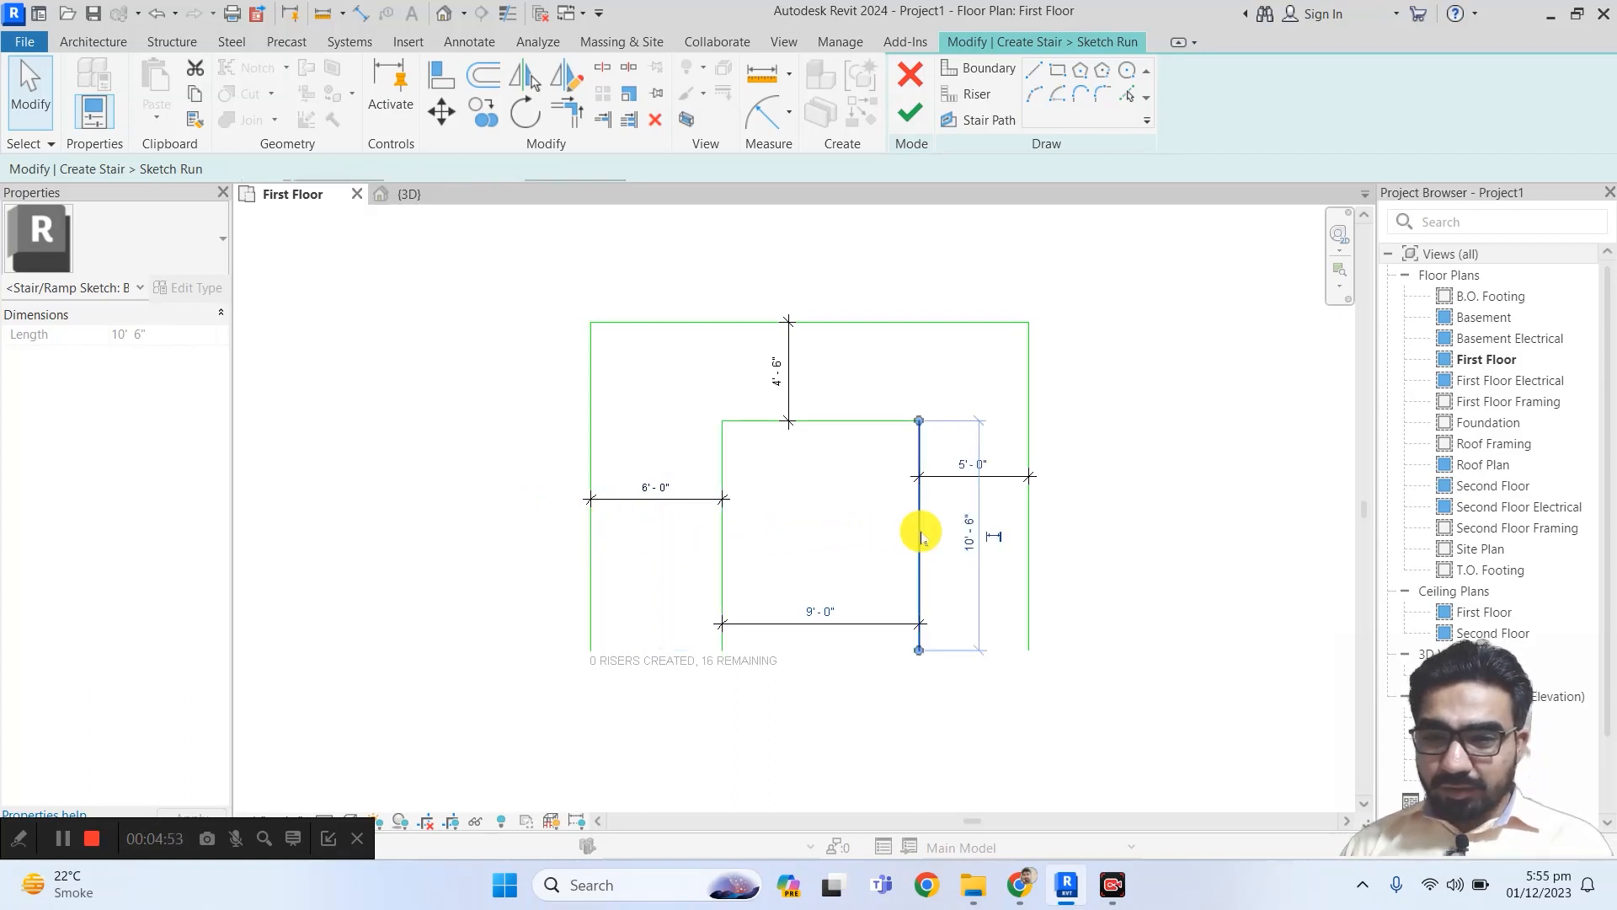
{"action": "left_click", "coordinate": [989, 466]}
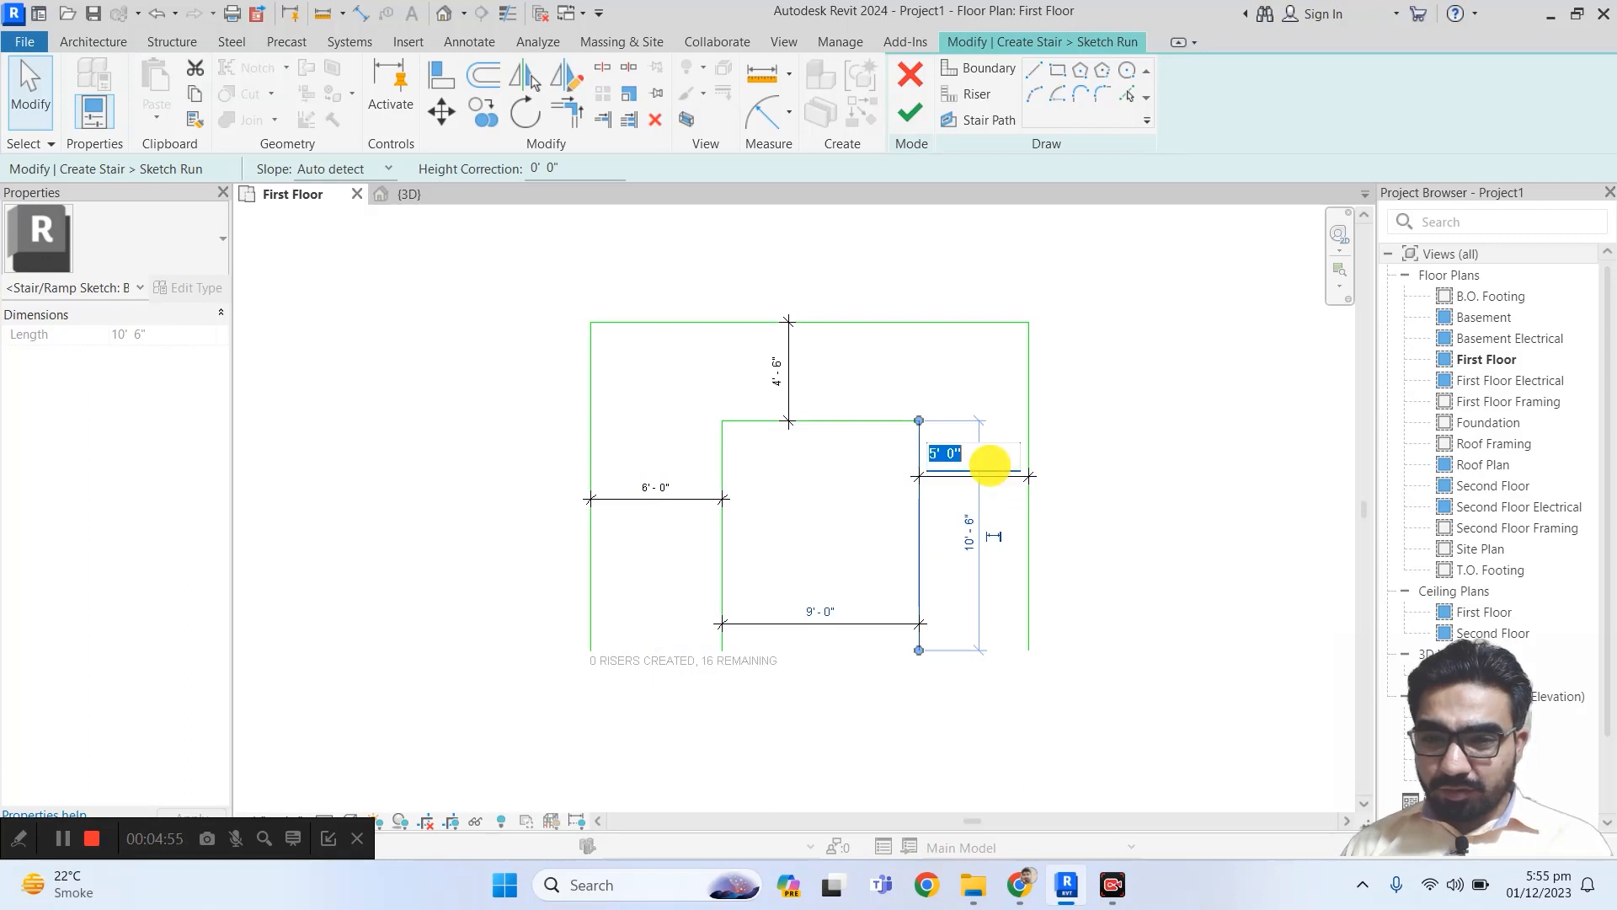
{"action": "type", "text": "6"}
{"action": "key", "text": "Return"}
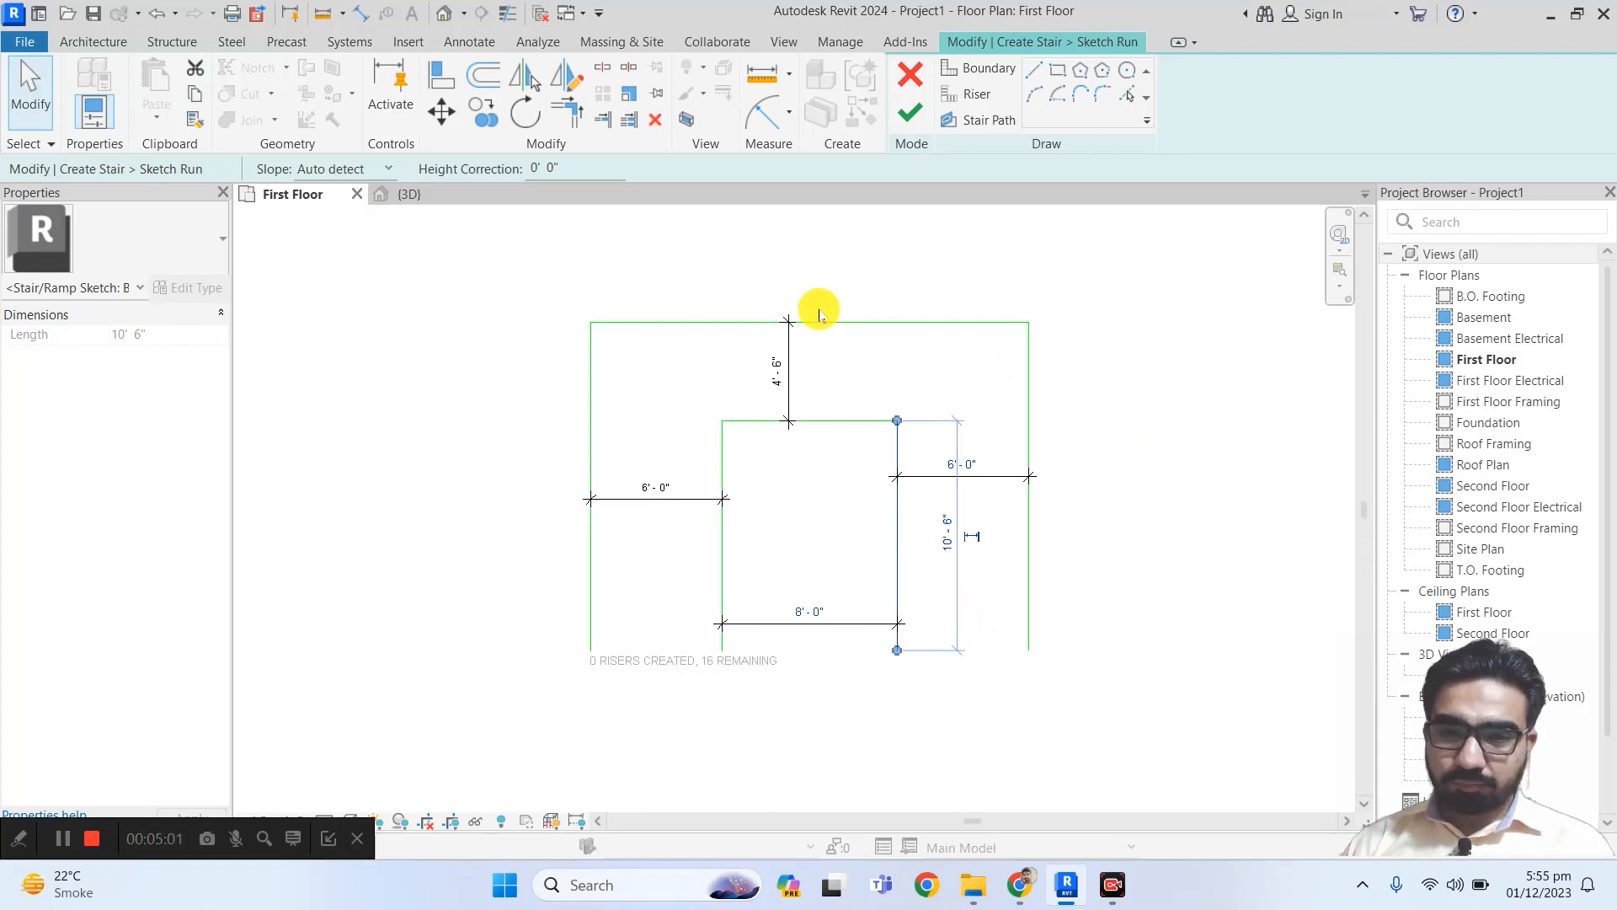
{"action": "left_click", "coordinate": [789, 357]}
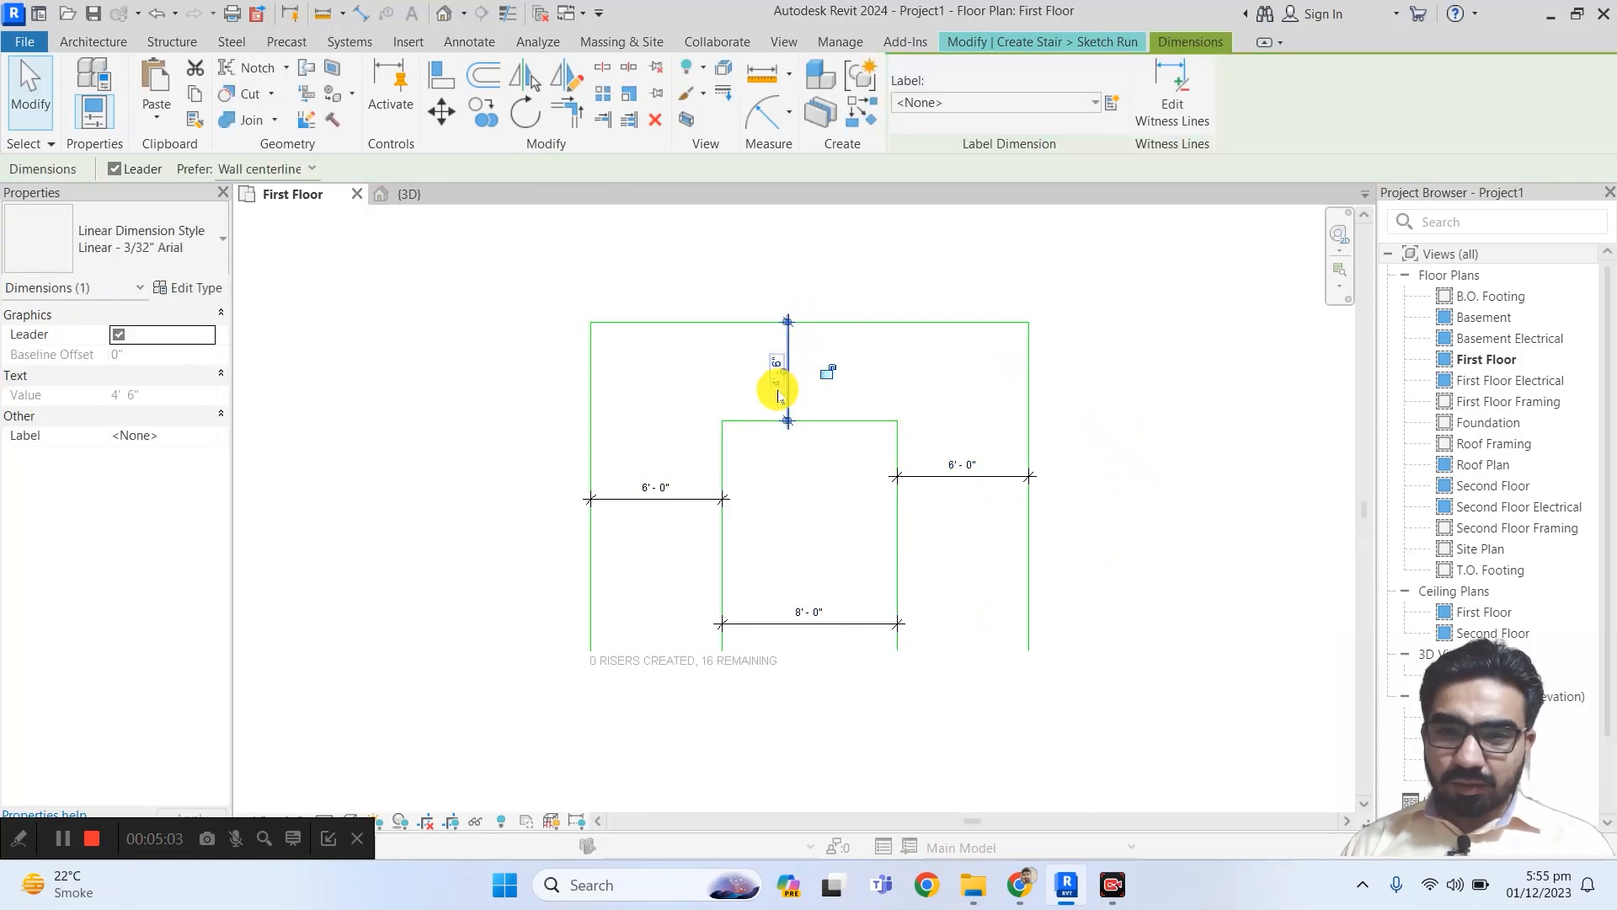
{"action": "double_click", "coordinate": [776, 379]}
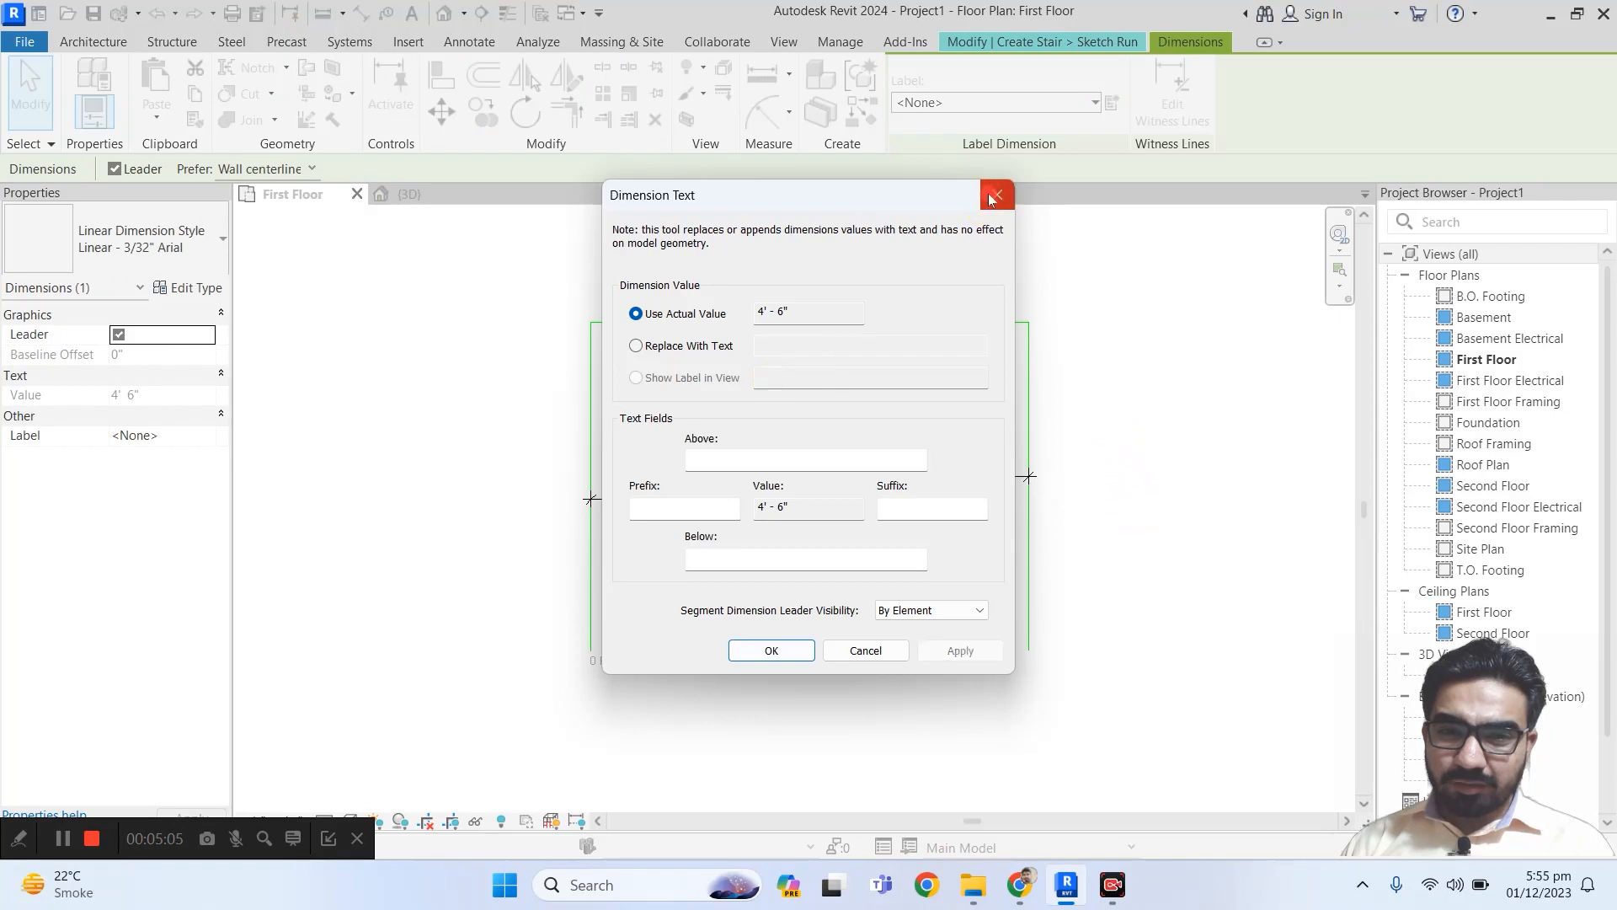
{"action": "key", "text": "Escape"}
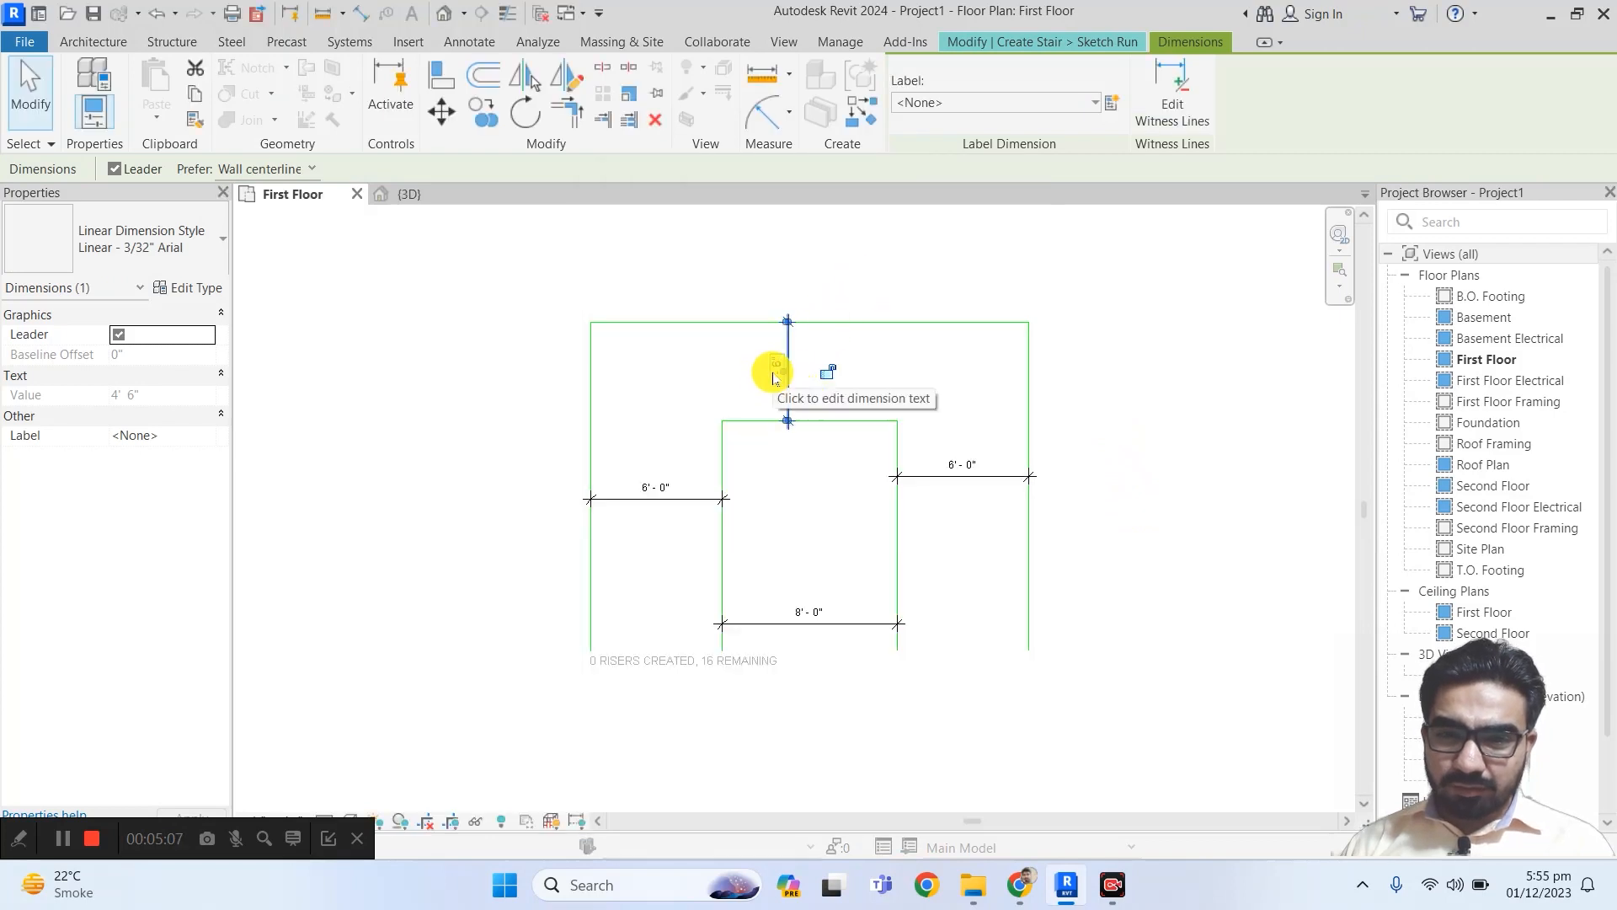
{"action": "scroll", "coordinate": [775, 373], "scroll_direction": "up", "scroll_amount": 3}
{"action": "double_click", "coordinate": [775, 373]}
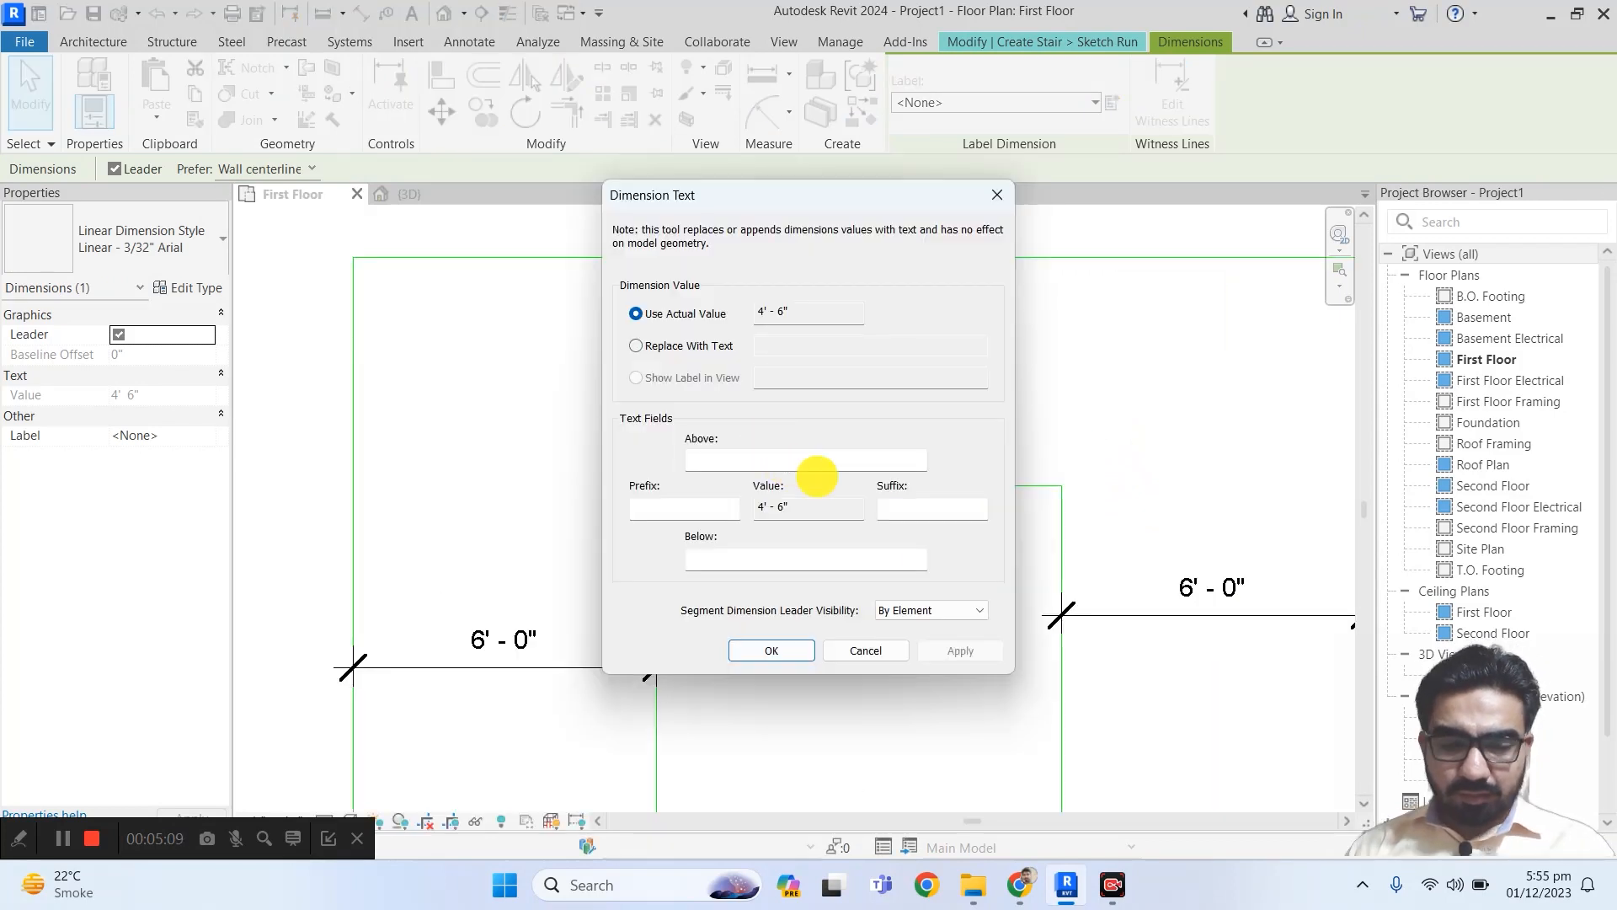
{"action": "key", "text": "Escape"}
Step: Set the distance between the upper horizontal lines of the outer and inner boundaries to 6'-0" by moving the inner line
{"action": "left_click", "coordinate": [898, 488]}
{"action": "left_click", "coordinate": [786, 369]}
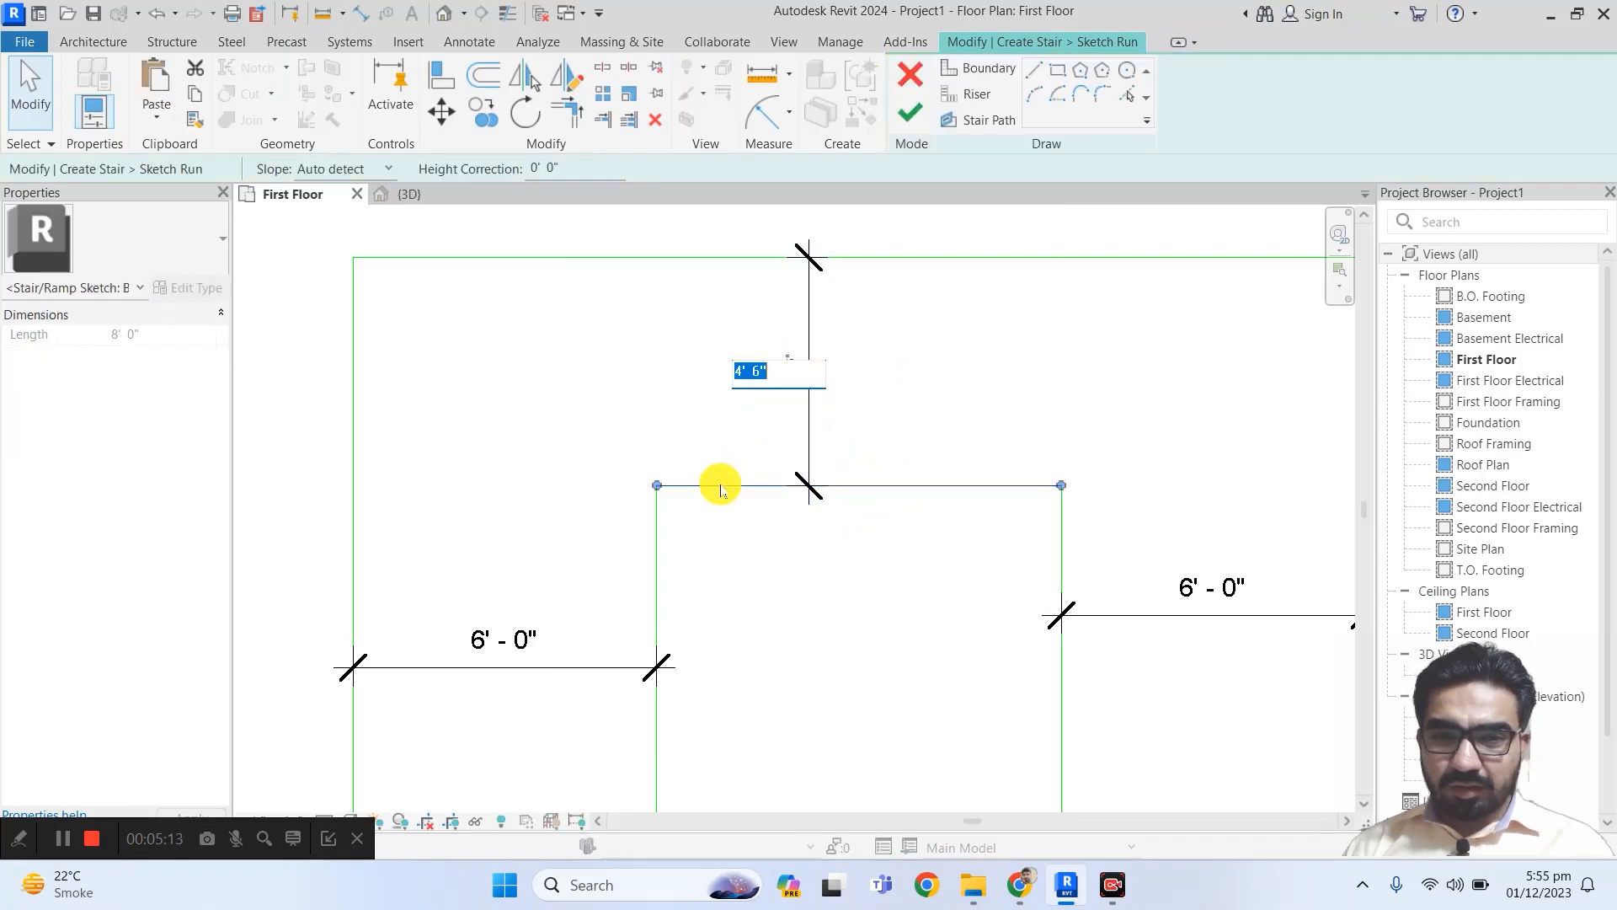
{"action": "type", "text": "6"}
{"action": "key", "text": "Return"}
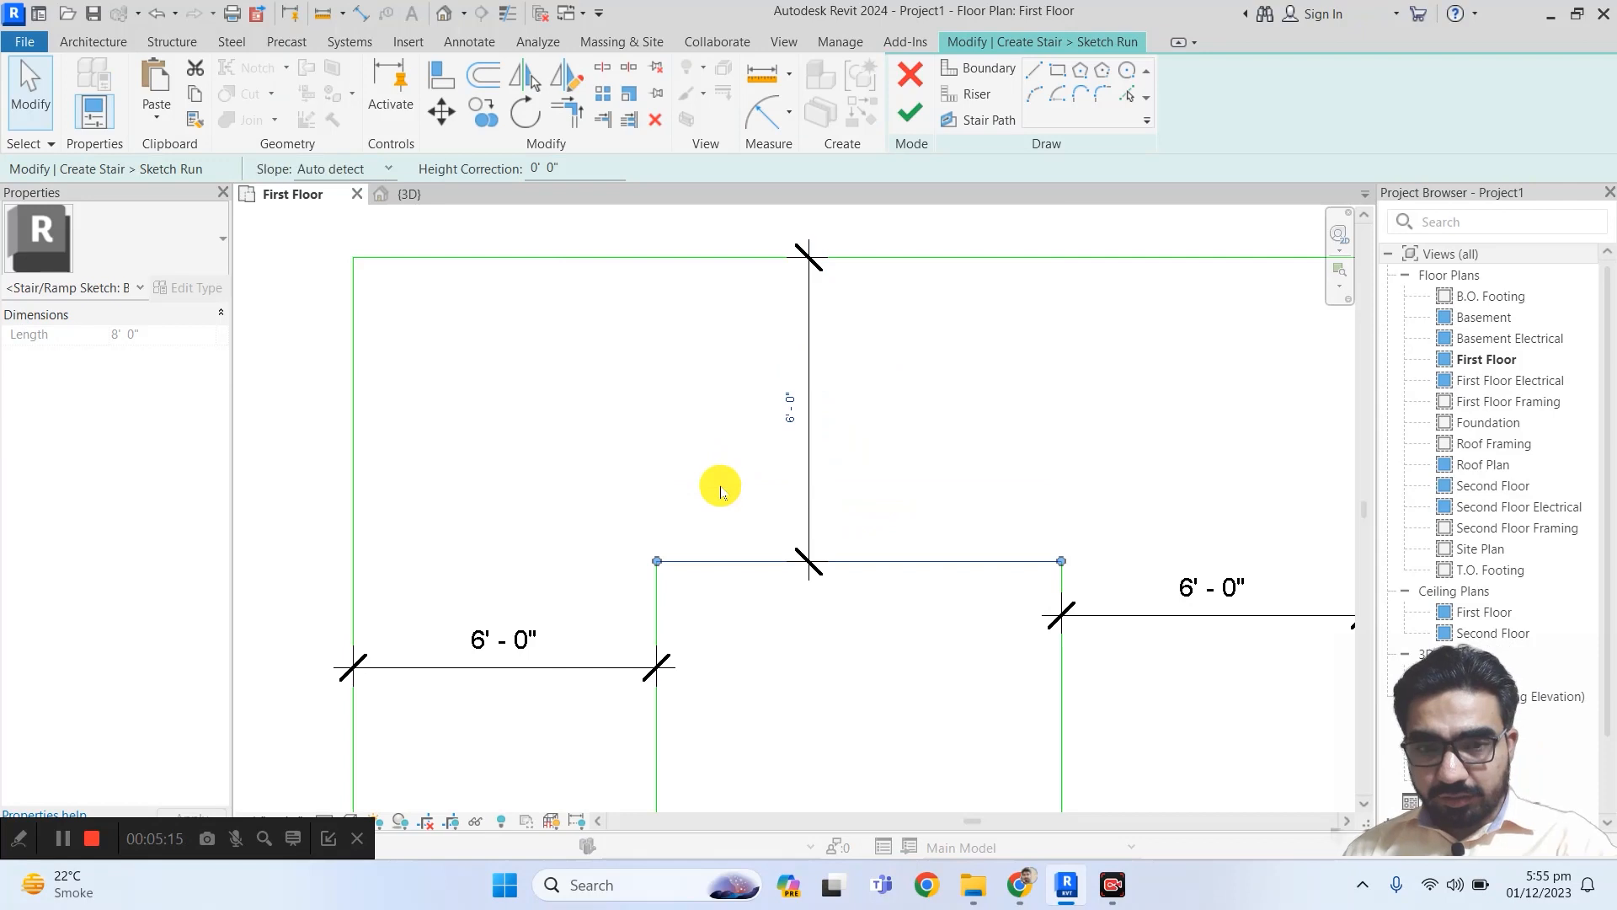
{"action": "scroll", "coordinate": [721, 488], "scroll_direction": "down", "scroll_amount": 4}
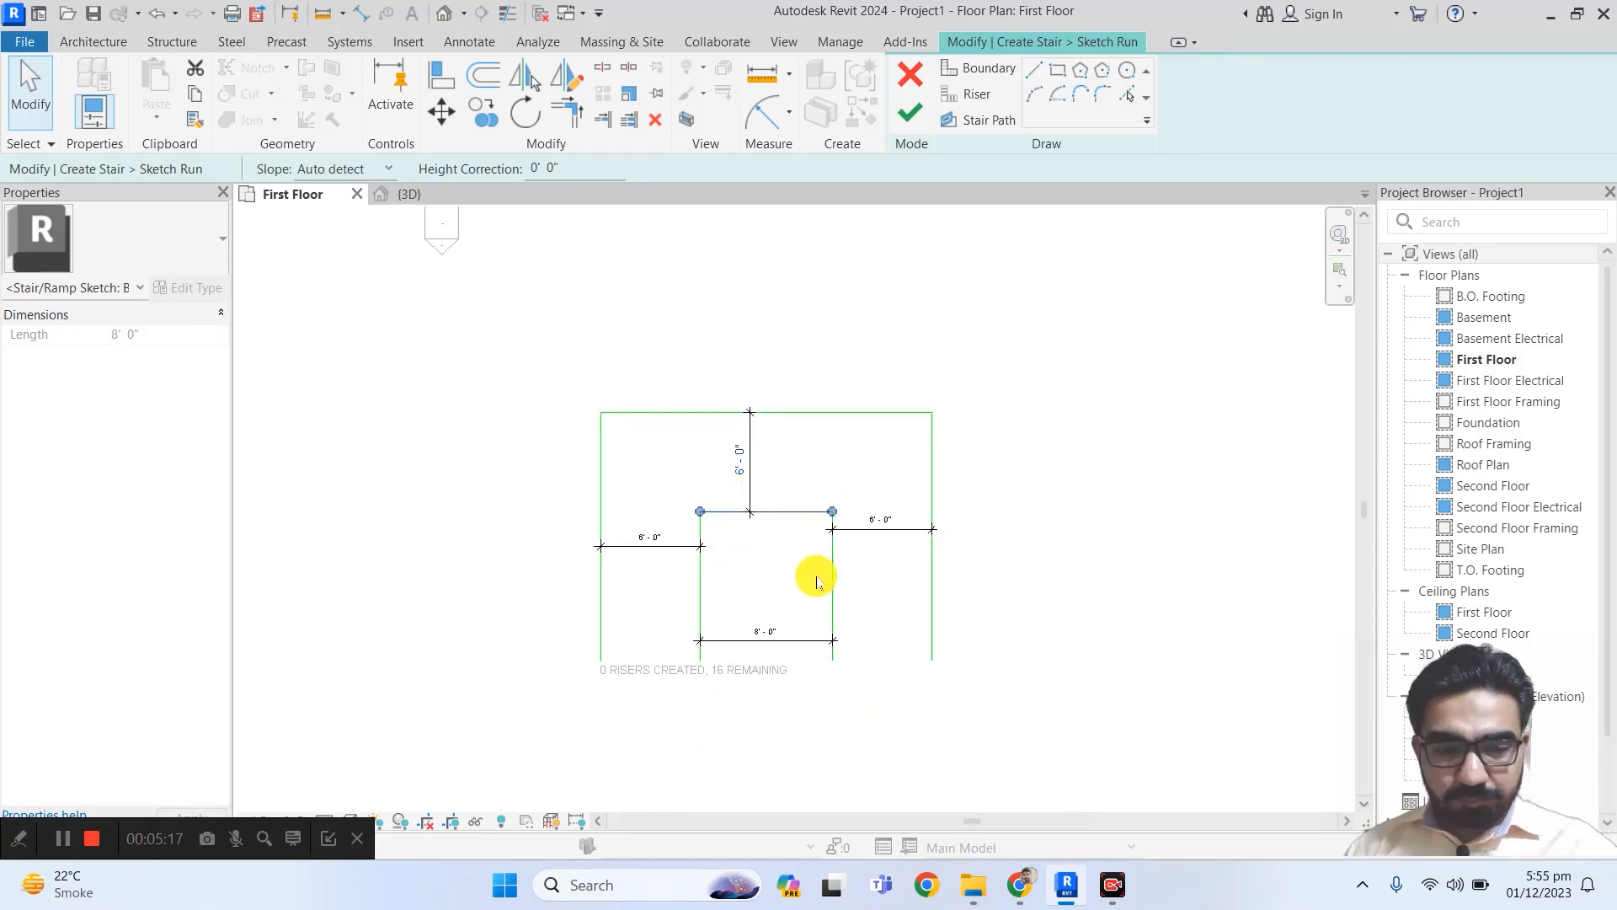
{"action": "scroll", "coordinate": [805, 614], "scroll_direction": "up", "scroll_amount": 3}
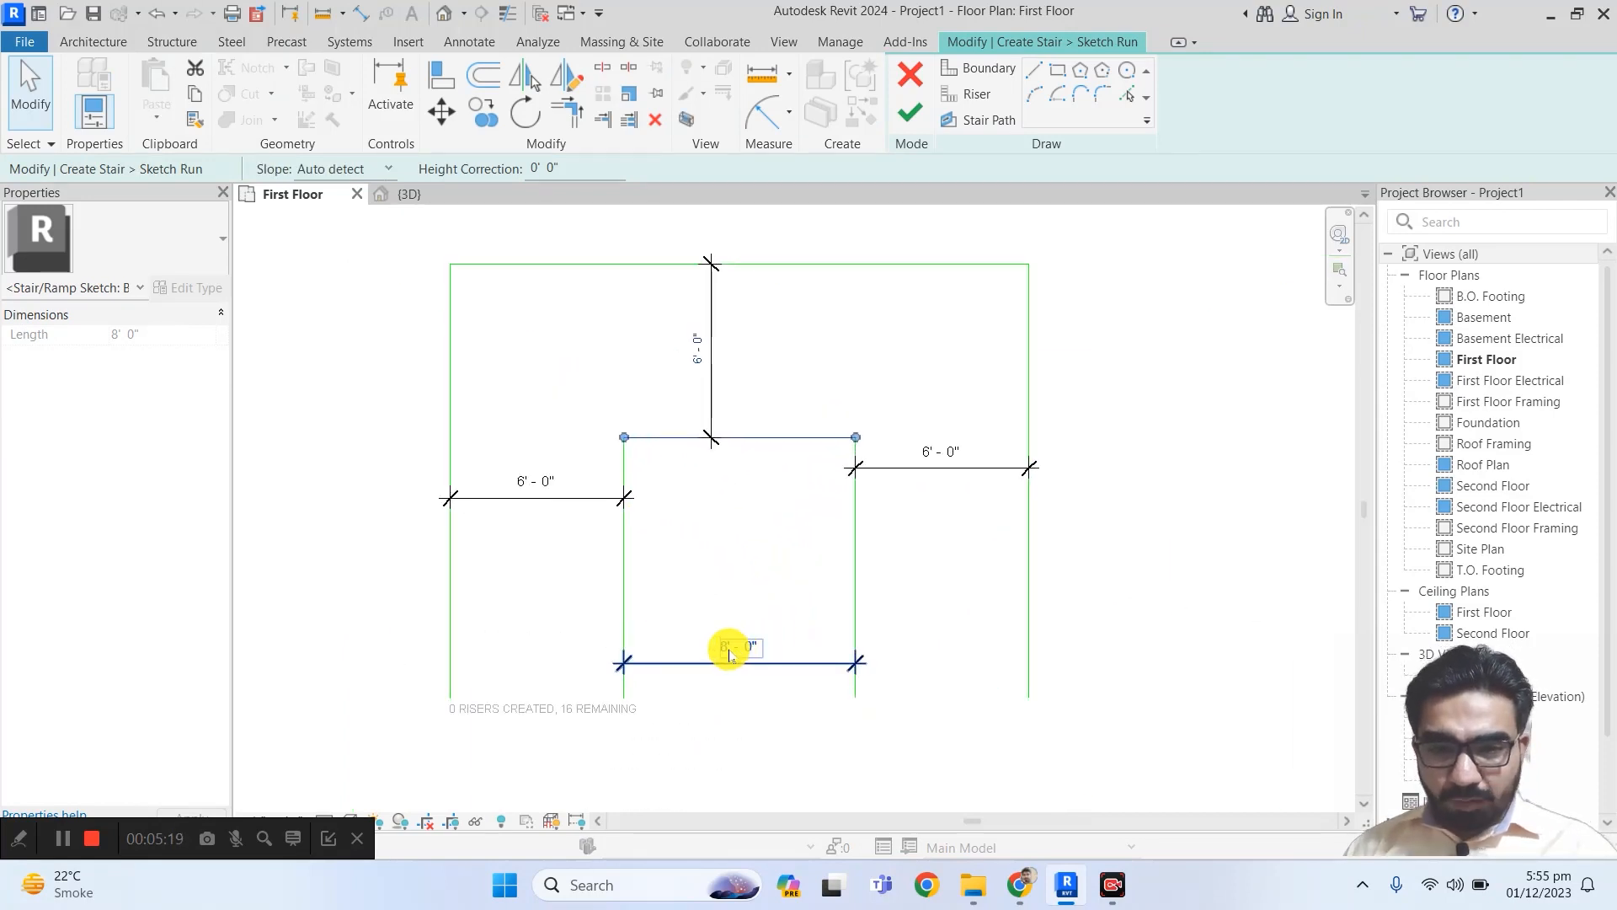
{"action": "left_click", "coordinate": [730, 652]}
{"action": "left_click", "coordinate": [722, 551]}
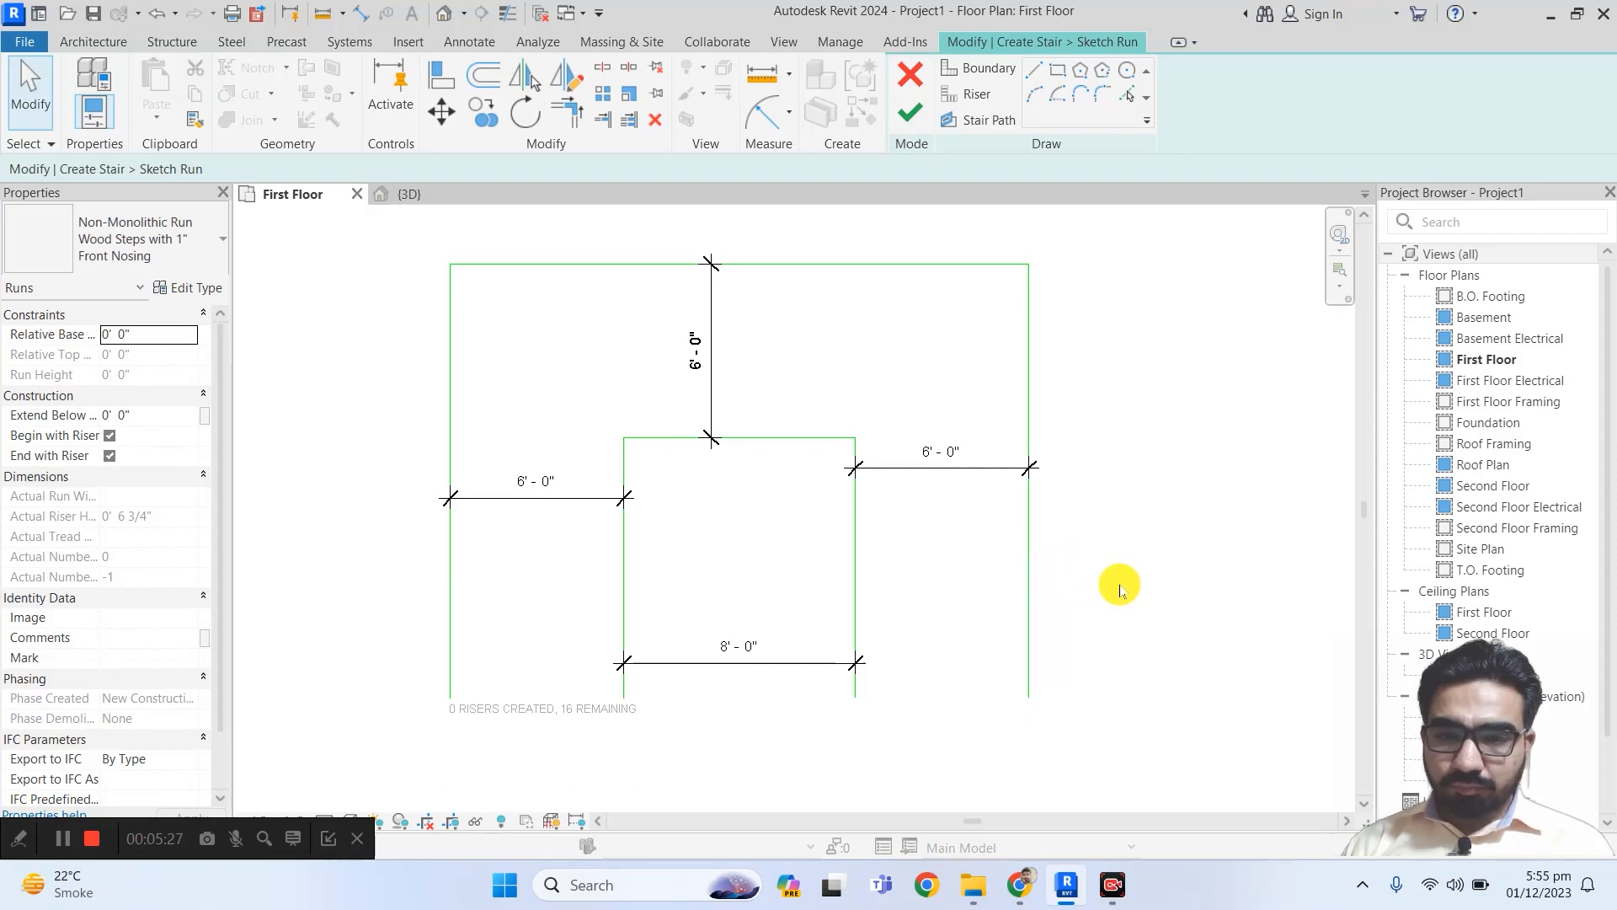
Step: Draw a straight 6'-0" riser across the open lower end of the left leg, and delete it
{"action": "left_click", "coordinate": [966, 94]}
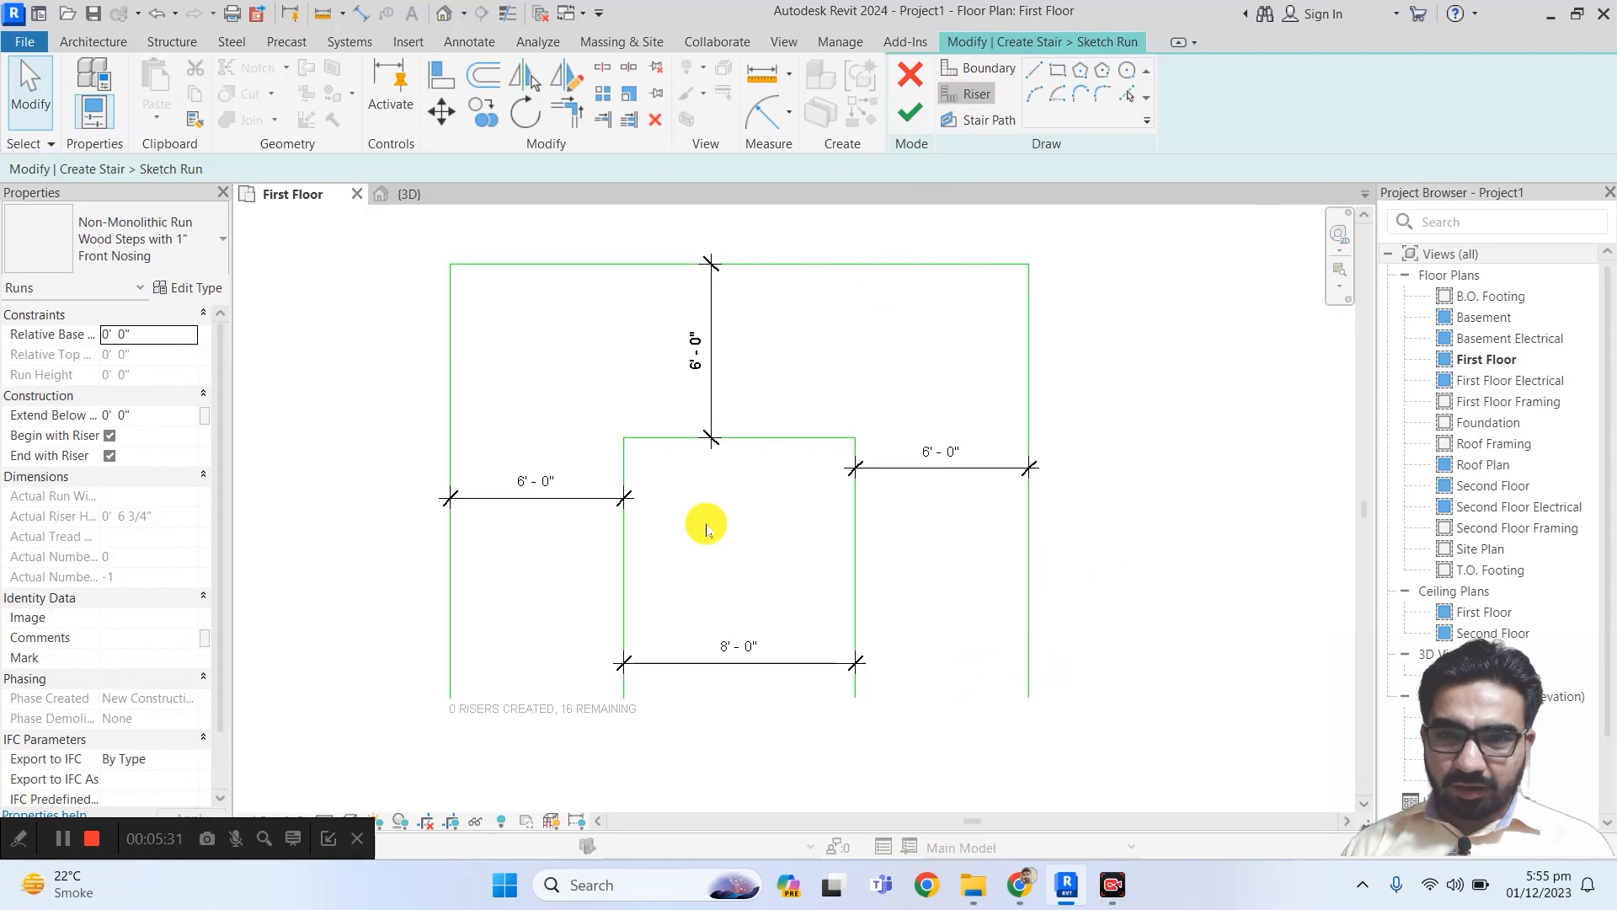
{"action": "left_click", "coordinate": [451, 698]}
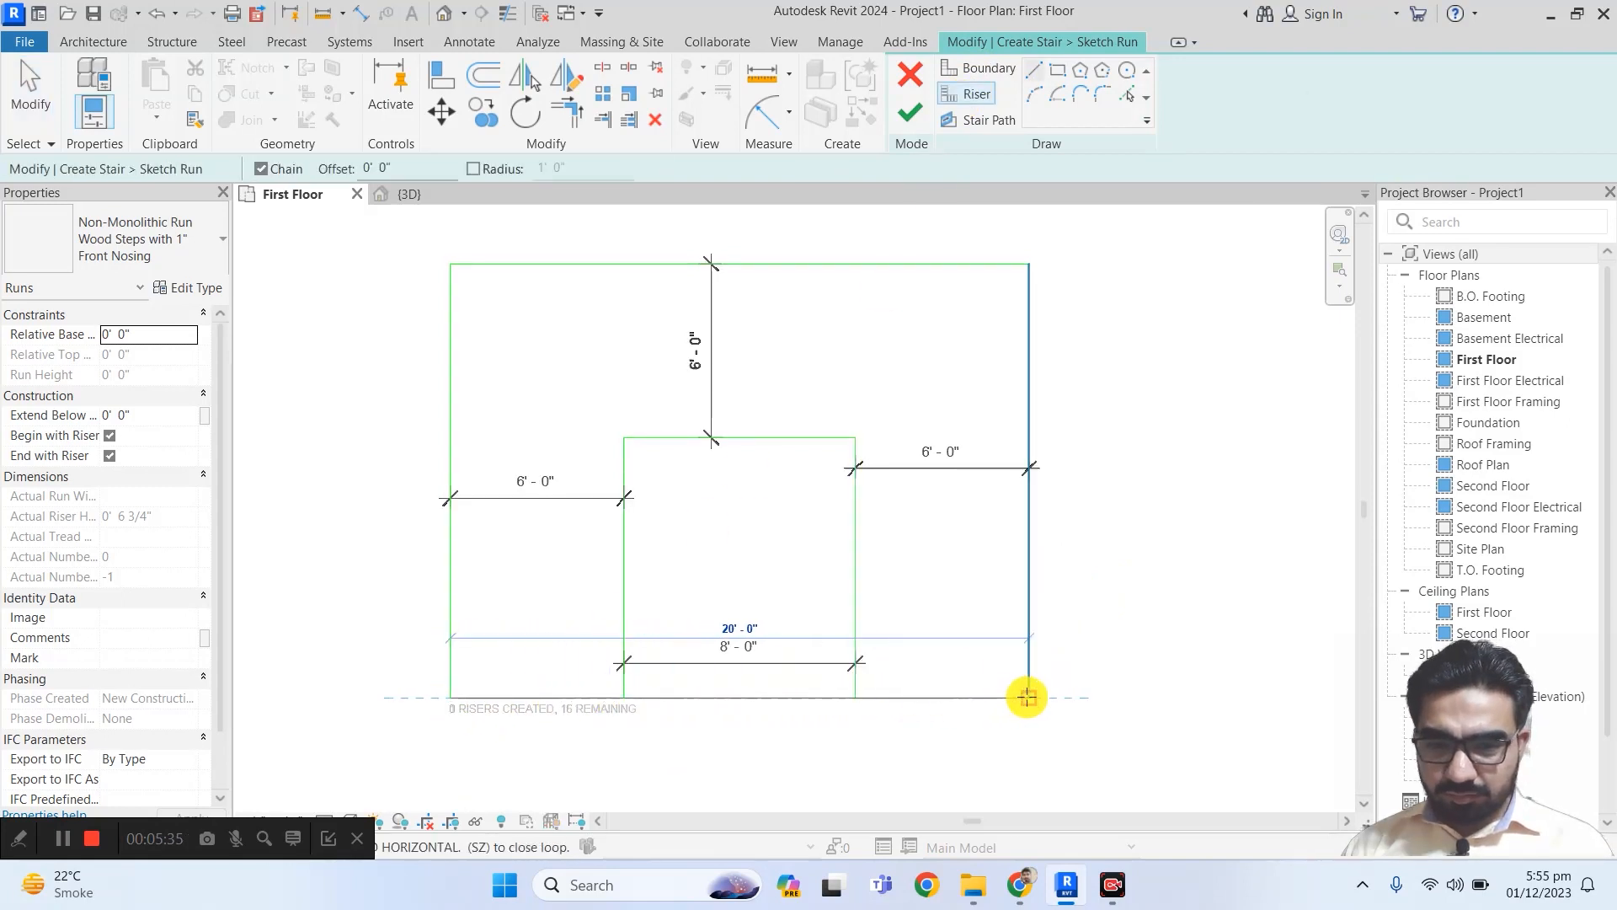
{"action": "left_click", "coordinate": [622, 697]}
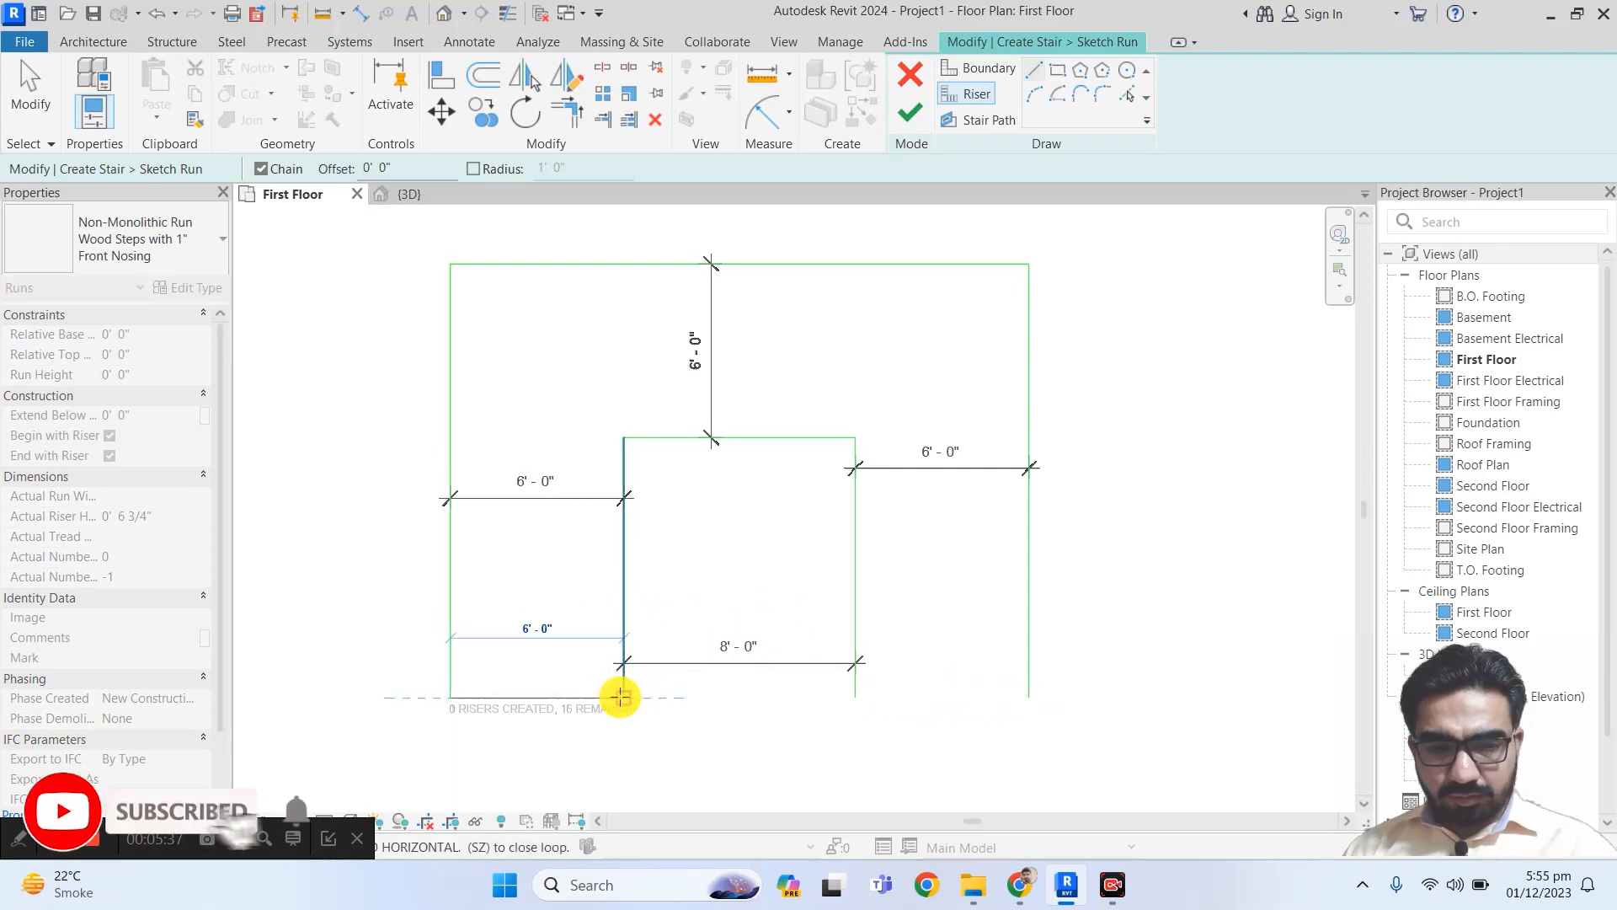
{"action": "key", "text": "Escape"}
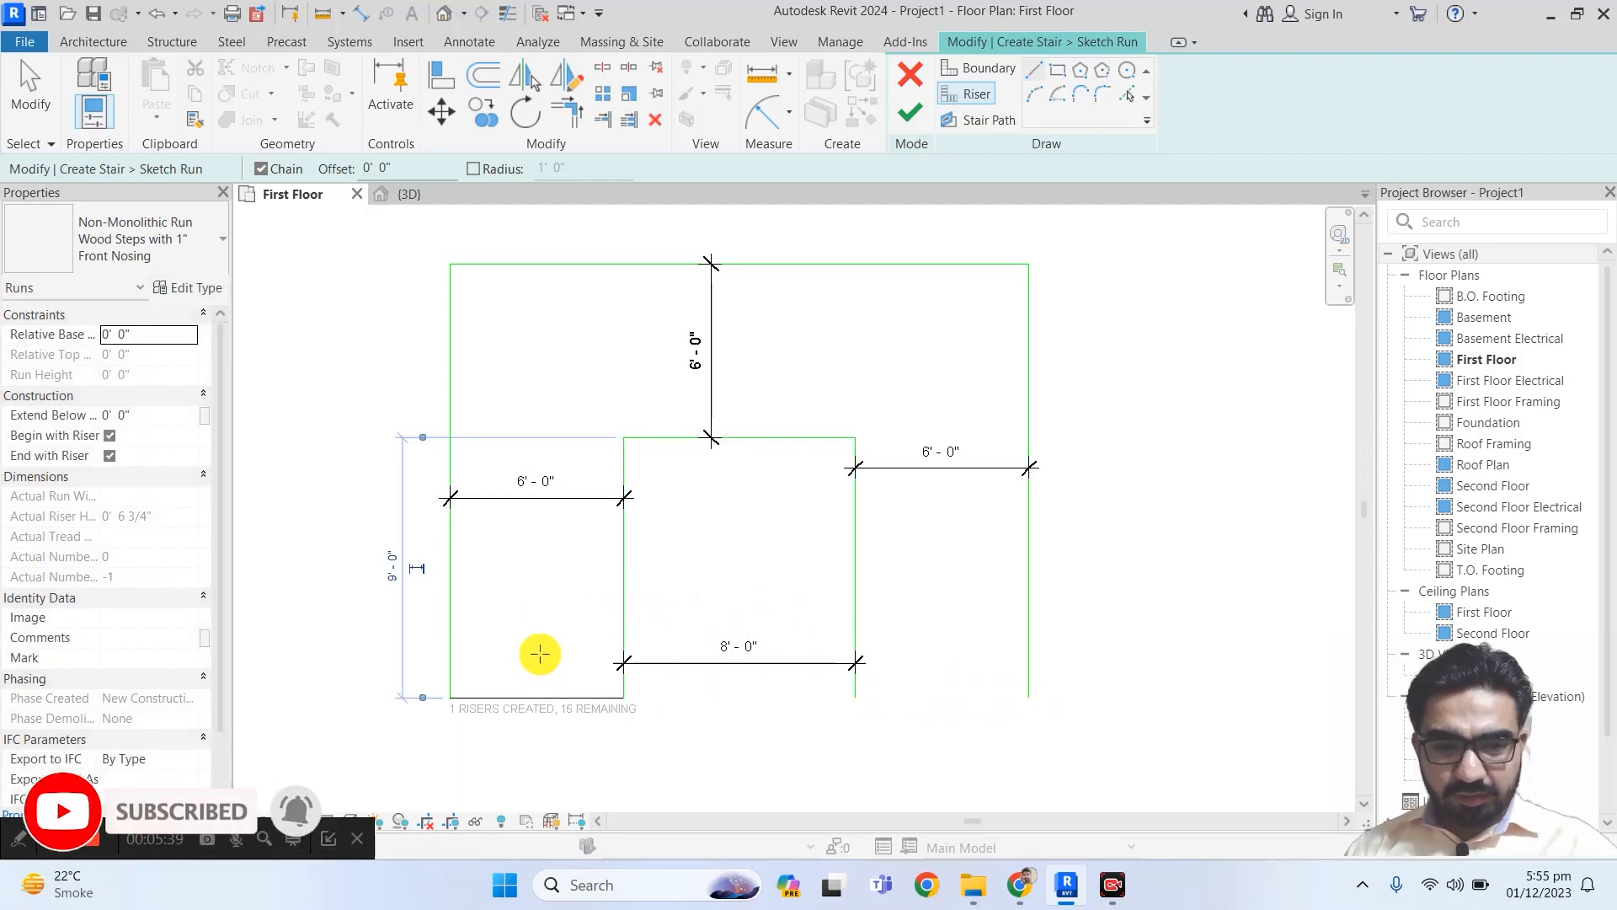
{"action": "key", "text": "Escape"}
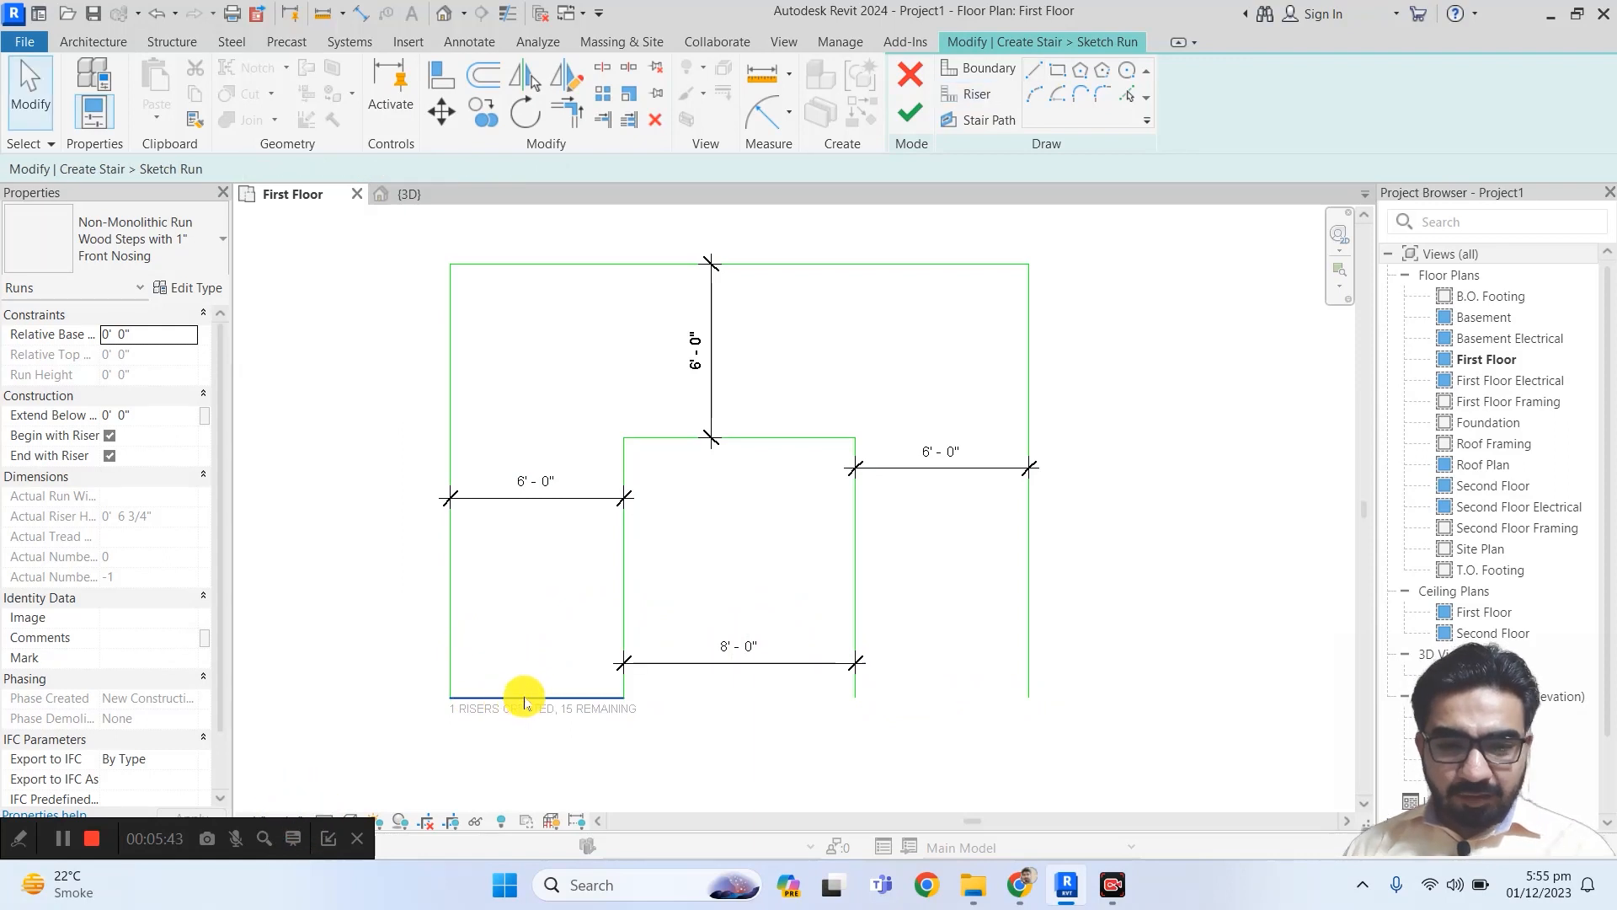
{"action": "left_click", "coordinate": [523, 704]}
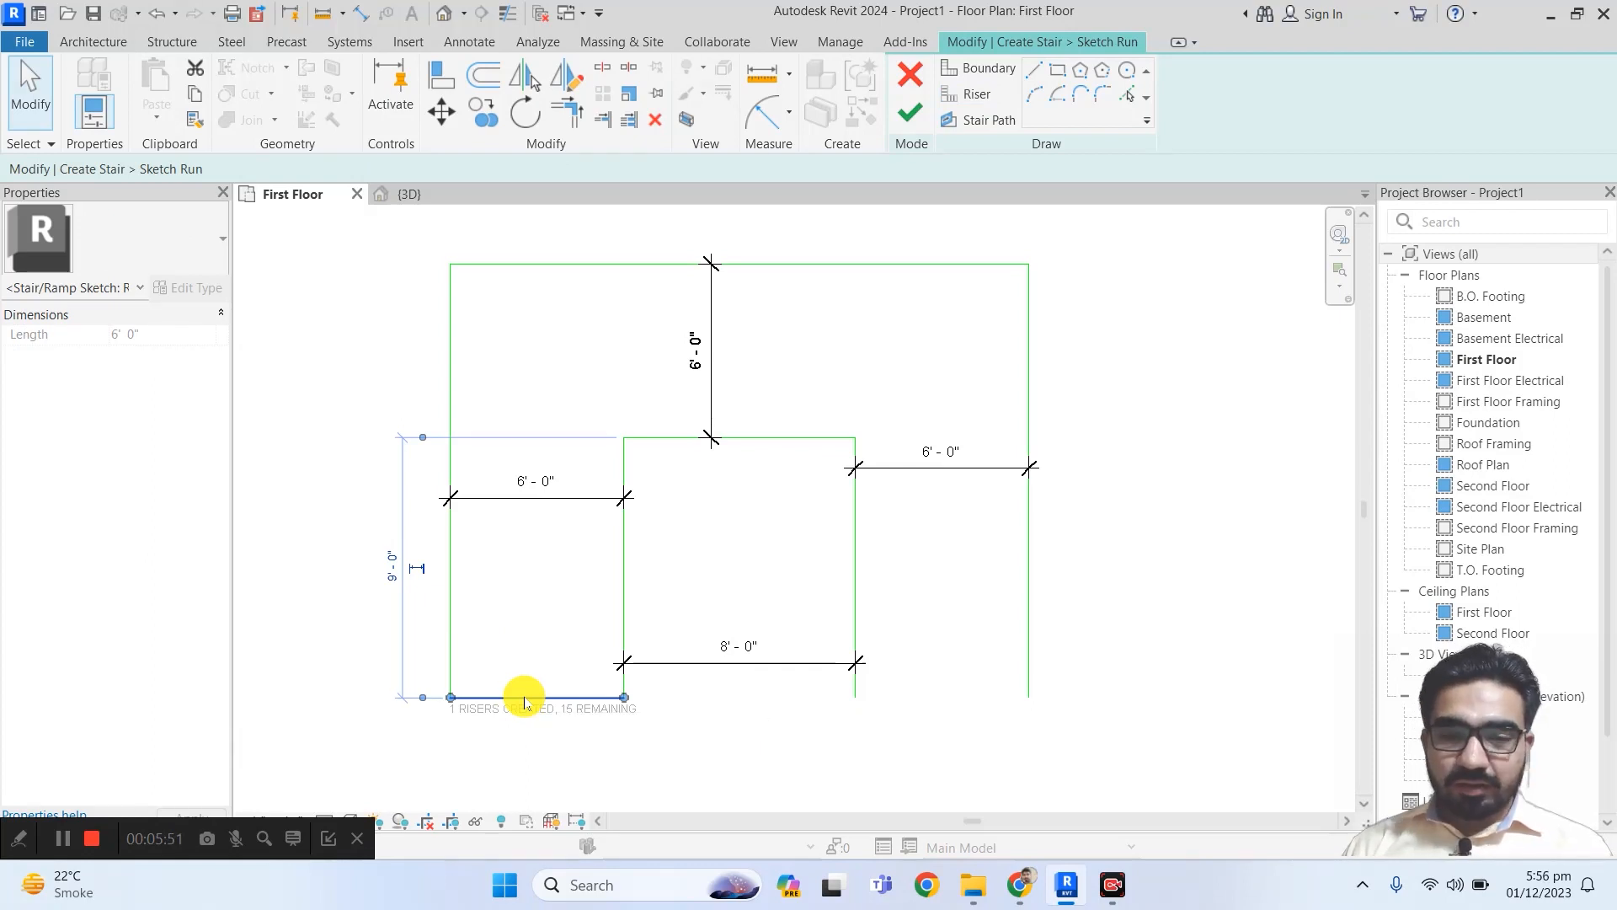
{"action": "key", "text": "Delete"}
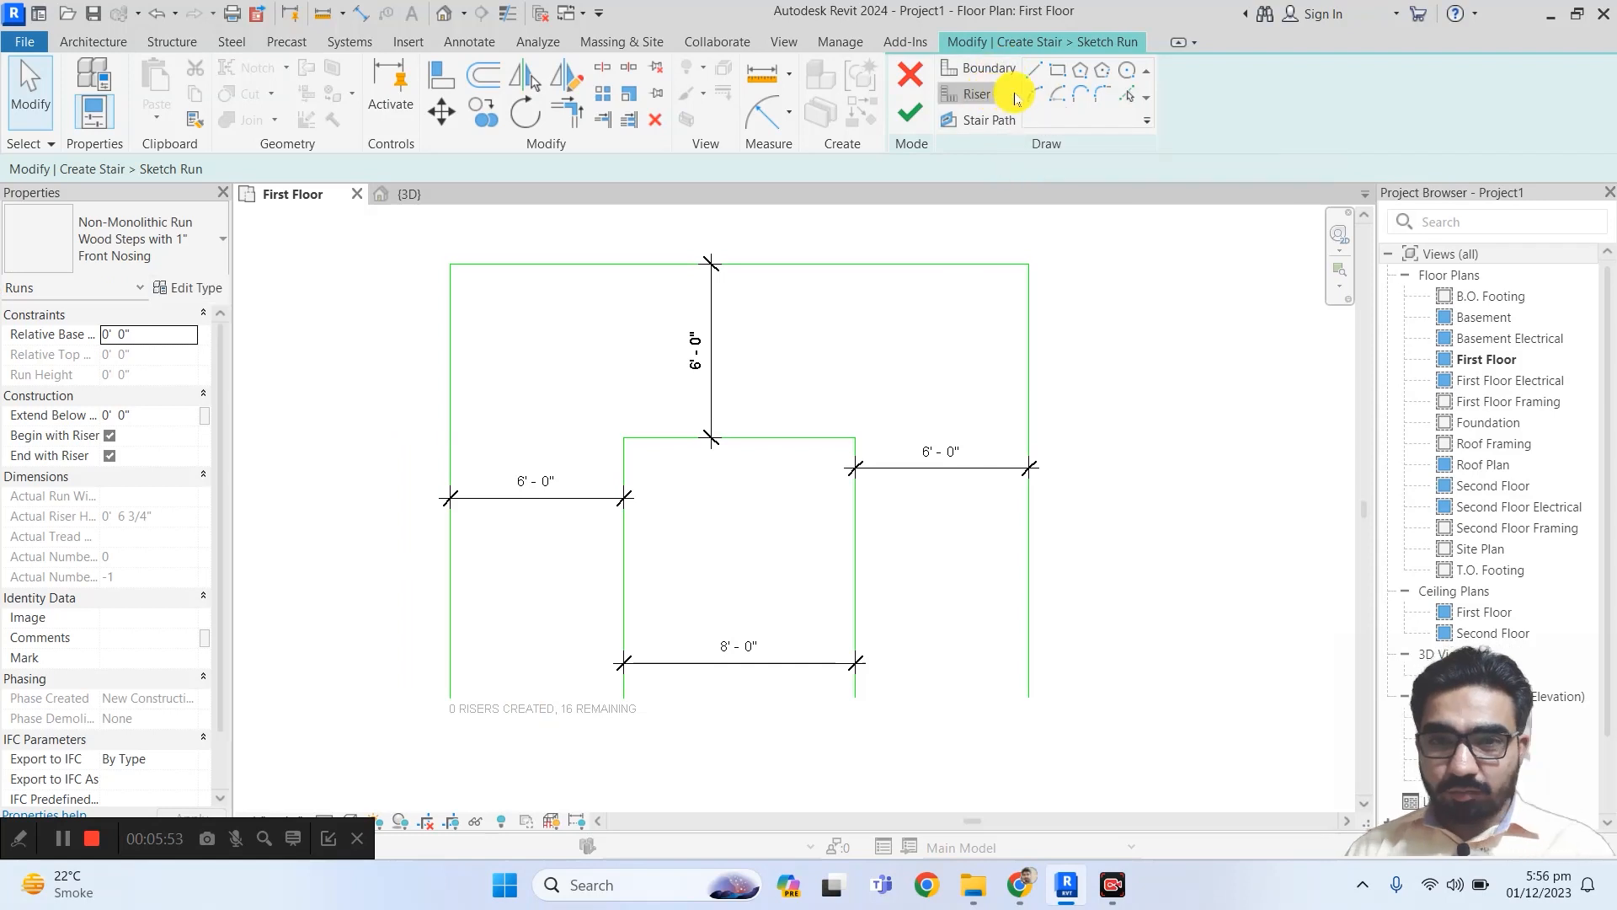
Step: Draw a start-end-radius arc riser across the left leg's open lower end, bulging slightly outward with a radius of about 13'-5"
{"action": "left_click", "coordinate": [1036, 107]}
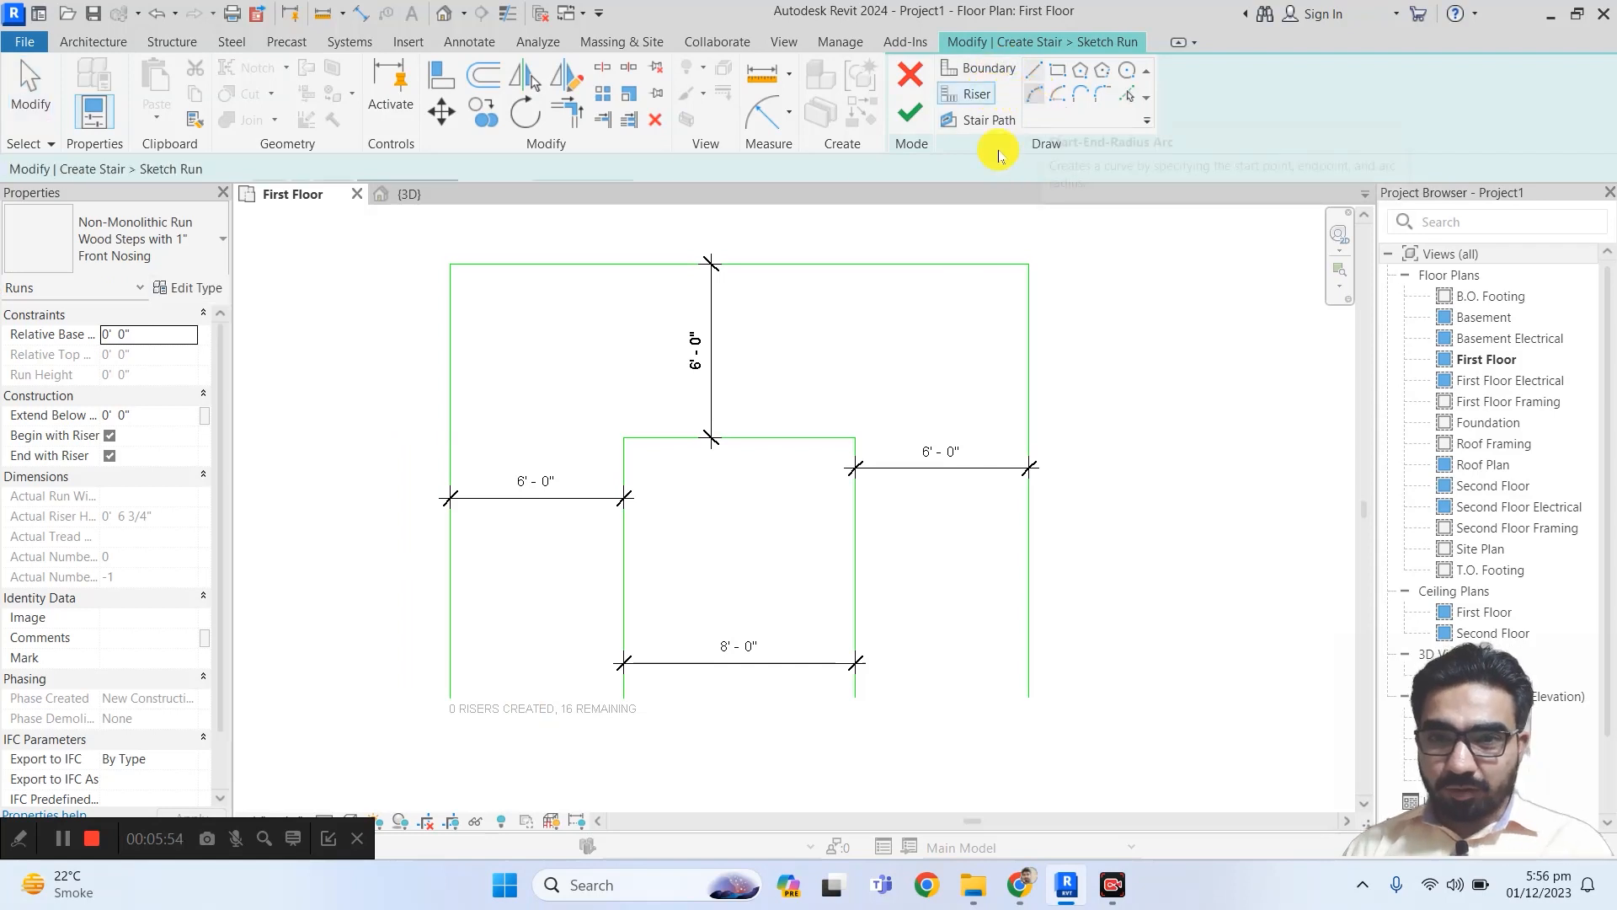
{"action": "left_click", "coordinate": [450, 697]}
{"action": "left_click", "coordinate": [624, 698]}
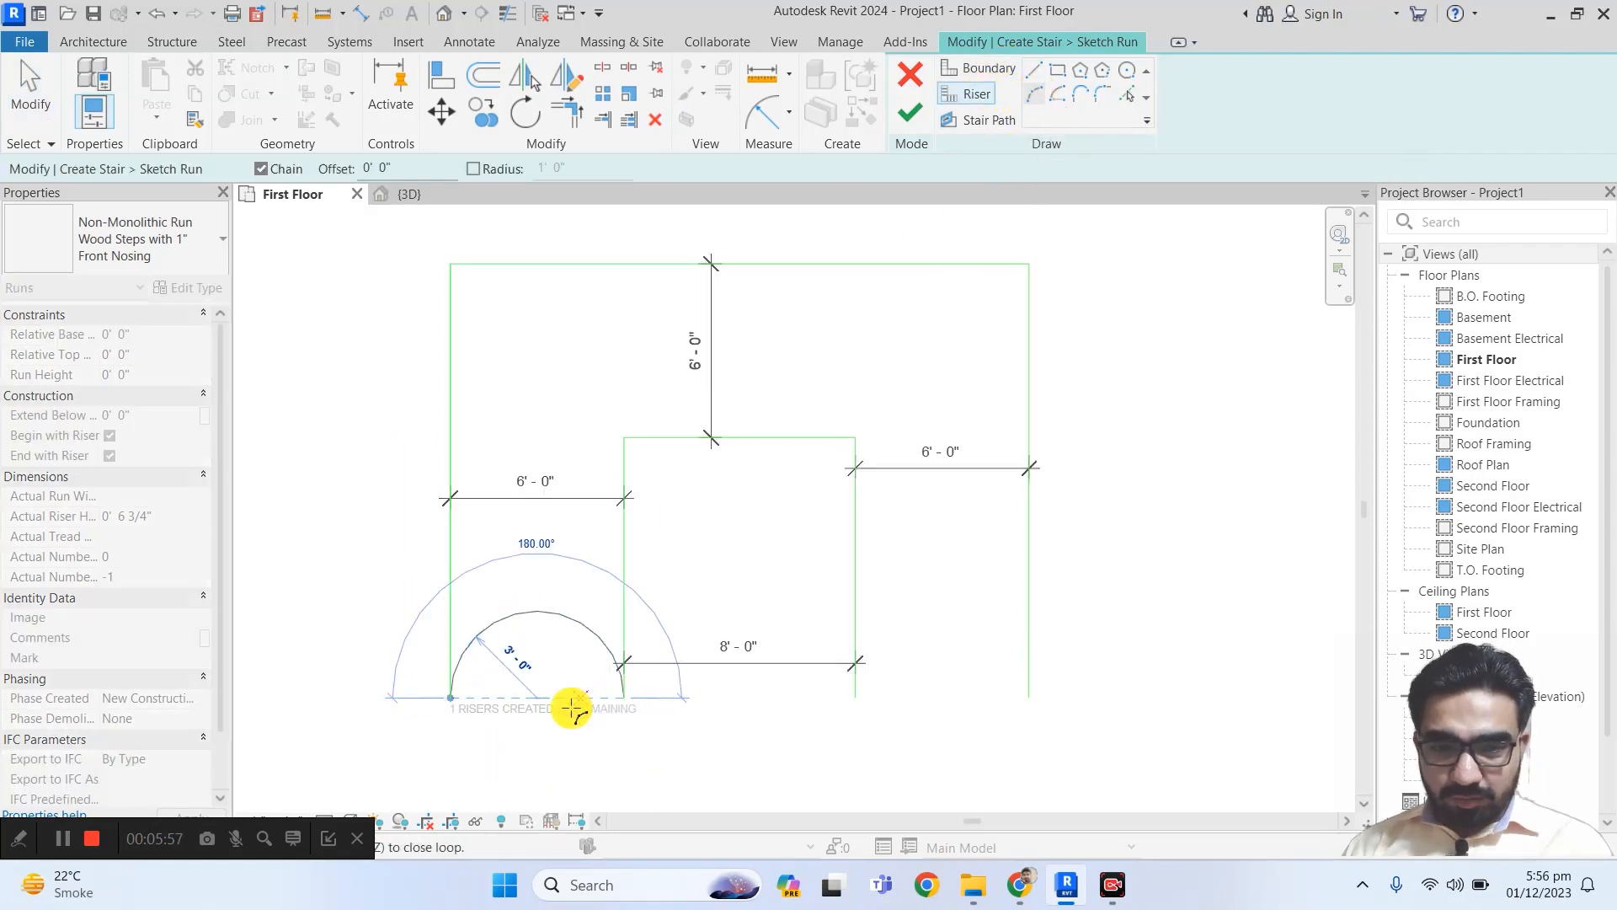
{"action": "left_click", "coordinate": [532, 707]}
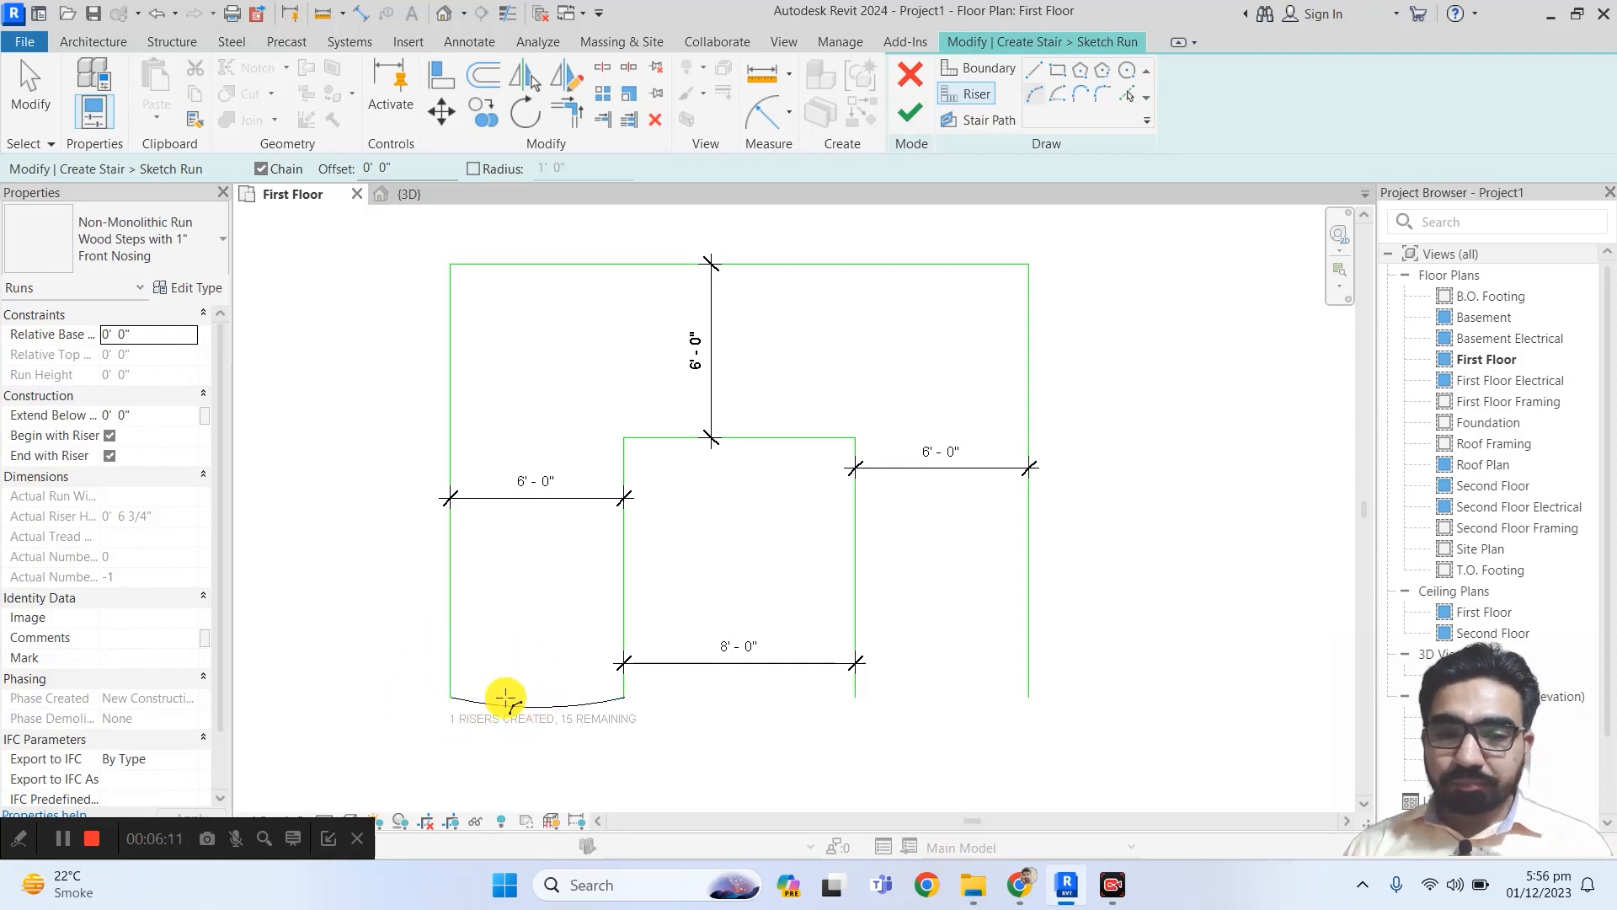
{"action": "key", "text": "Escape"}
{"action": "key", "text": "Escape"}
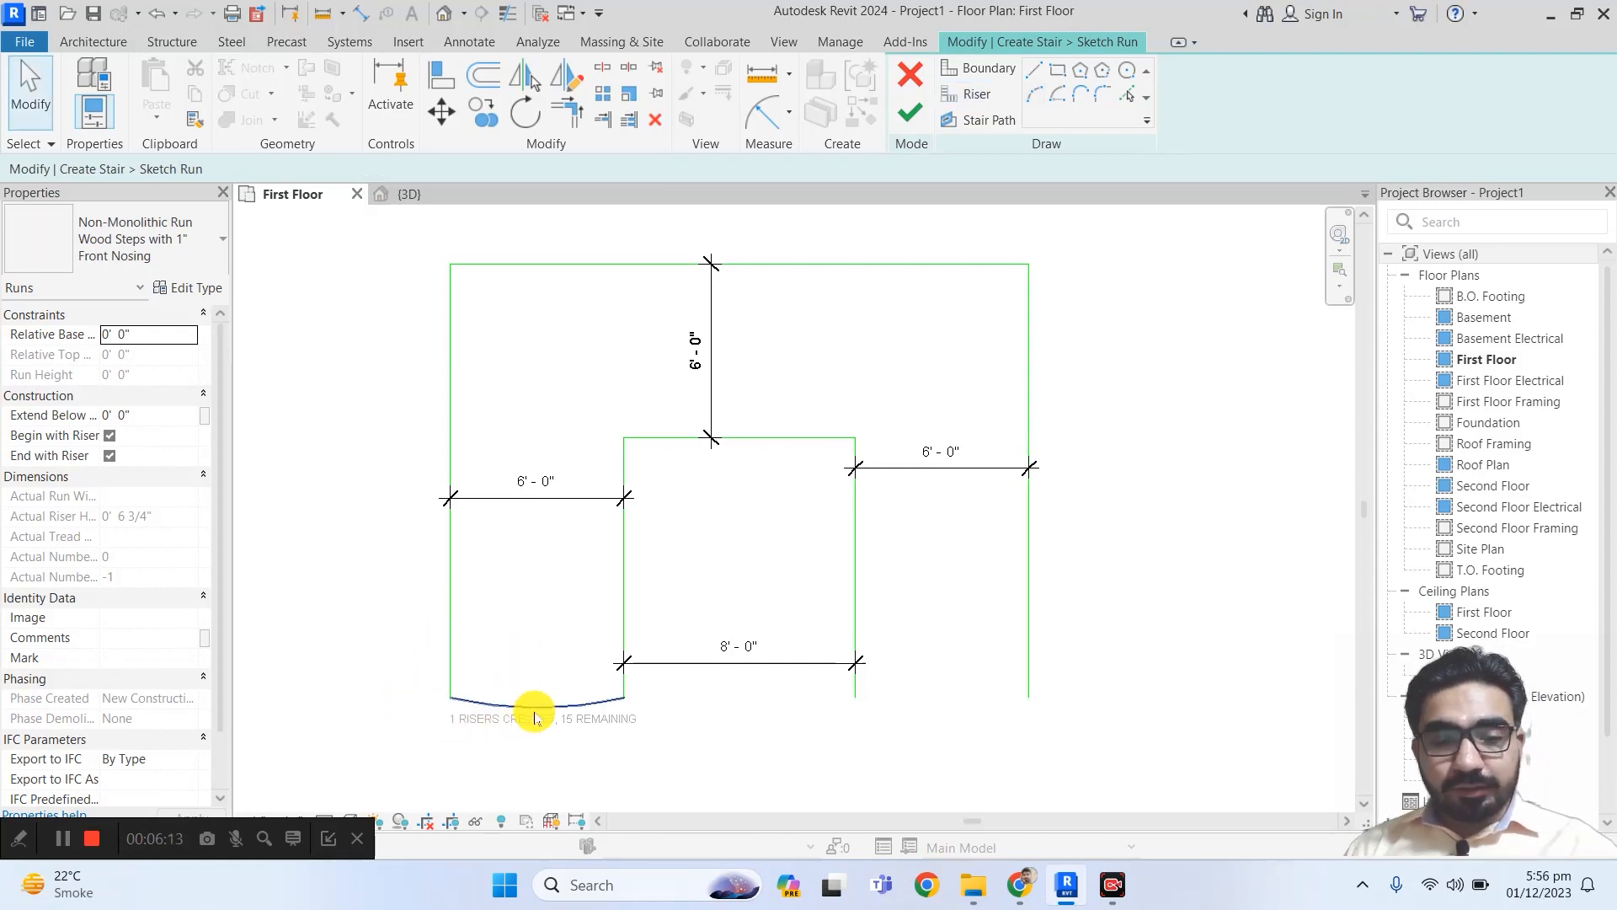
{"action": "left_click", "coordinate": [532, 706]}
{"action": "left_click", "coordinate": [484, 110]}
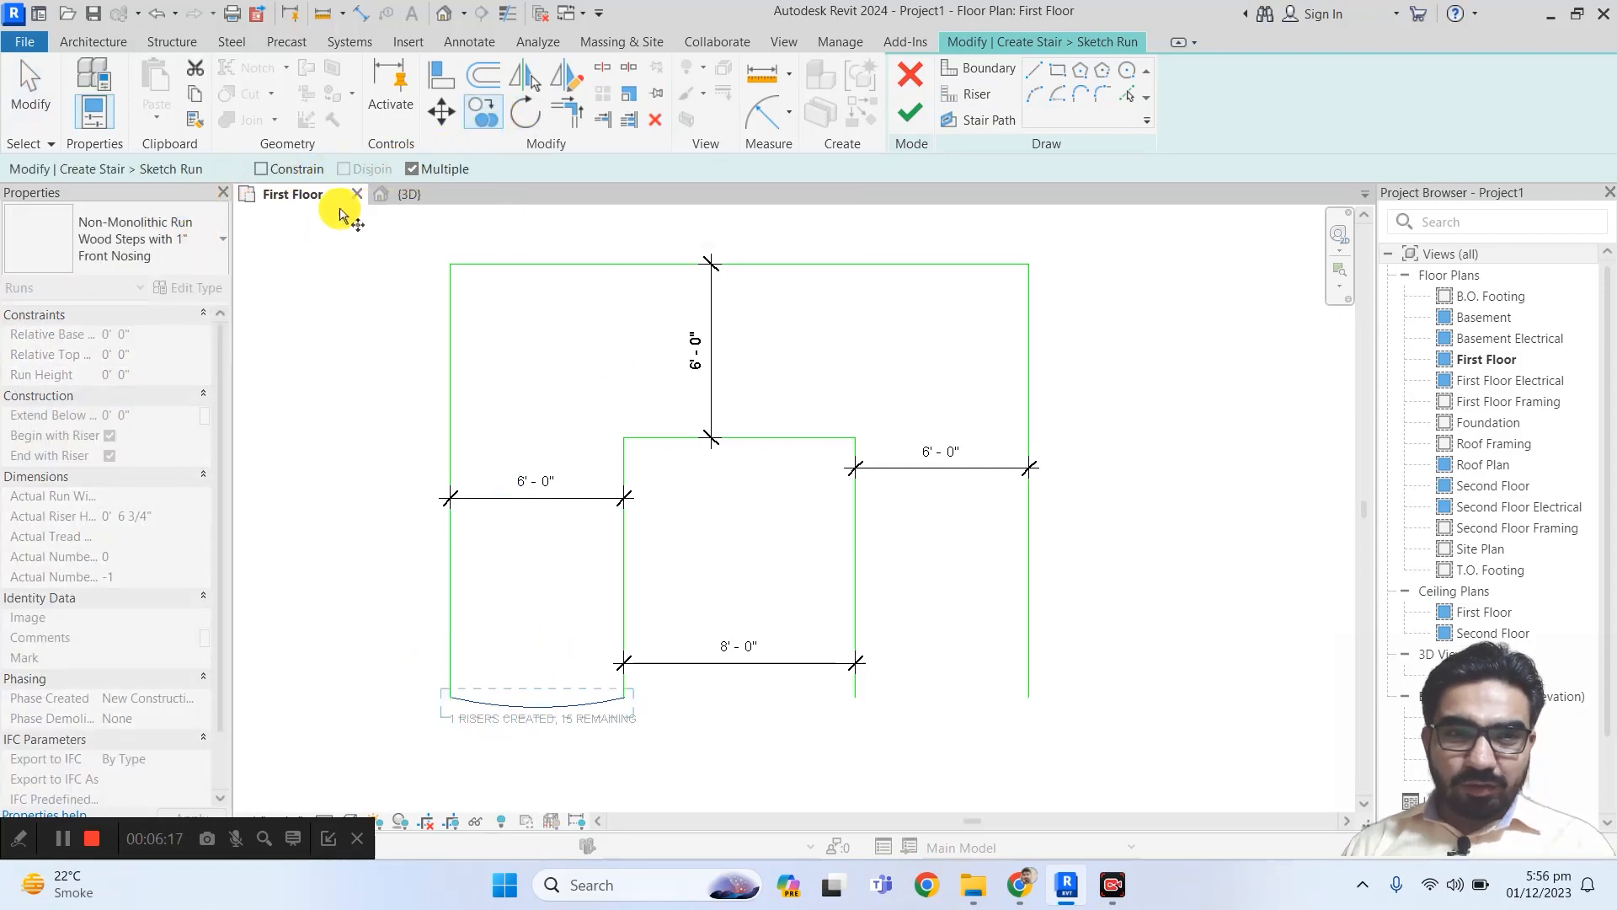
{"action": "key", "text": "Escape"}
{"action": "key", "text": "Escape"}
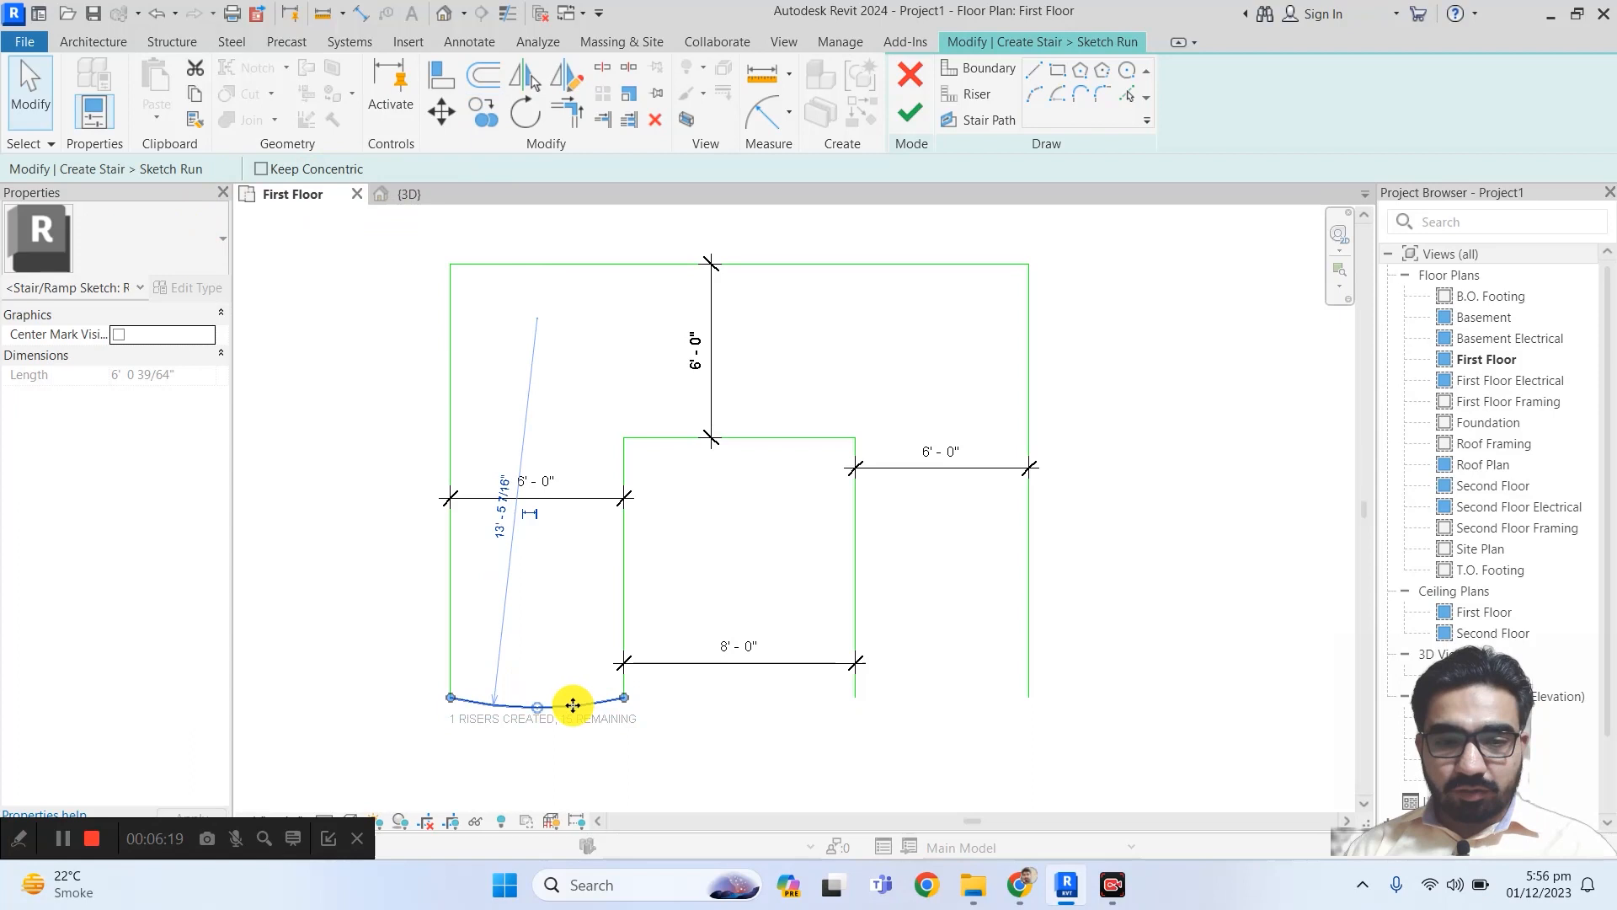
Step: Offset the arc riser up the left leg as nine successive copies spaced 0'-10" apart
{"action": "left_click", "coordinate": [575, 707]}
{"action": "key", "text": "o"}
{"action": "key", "text": "f"}
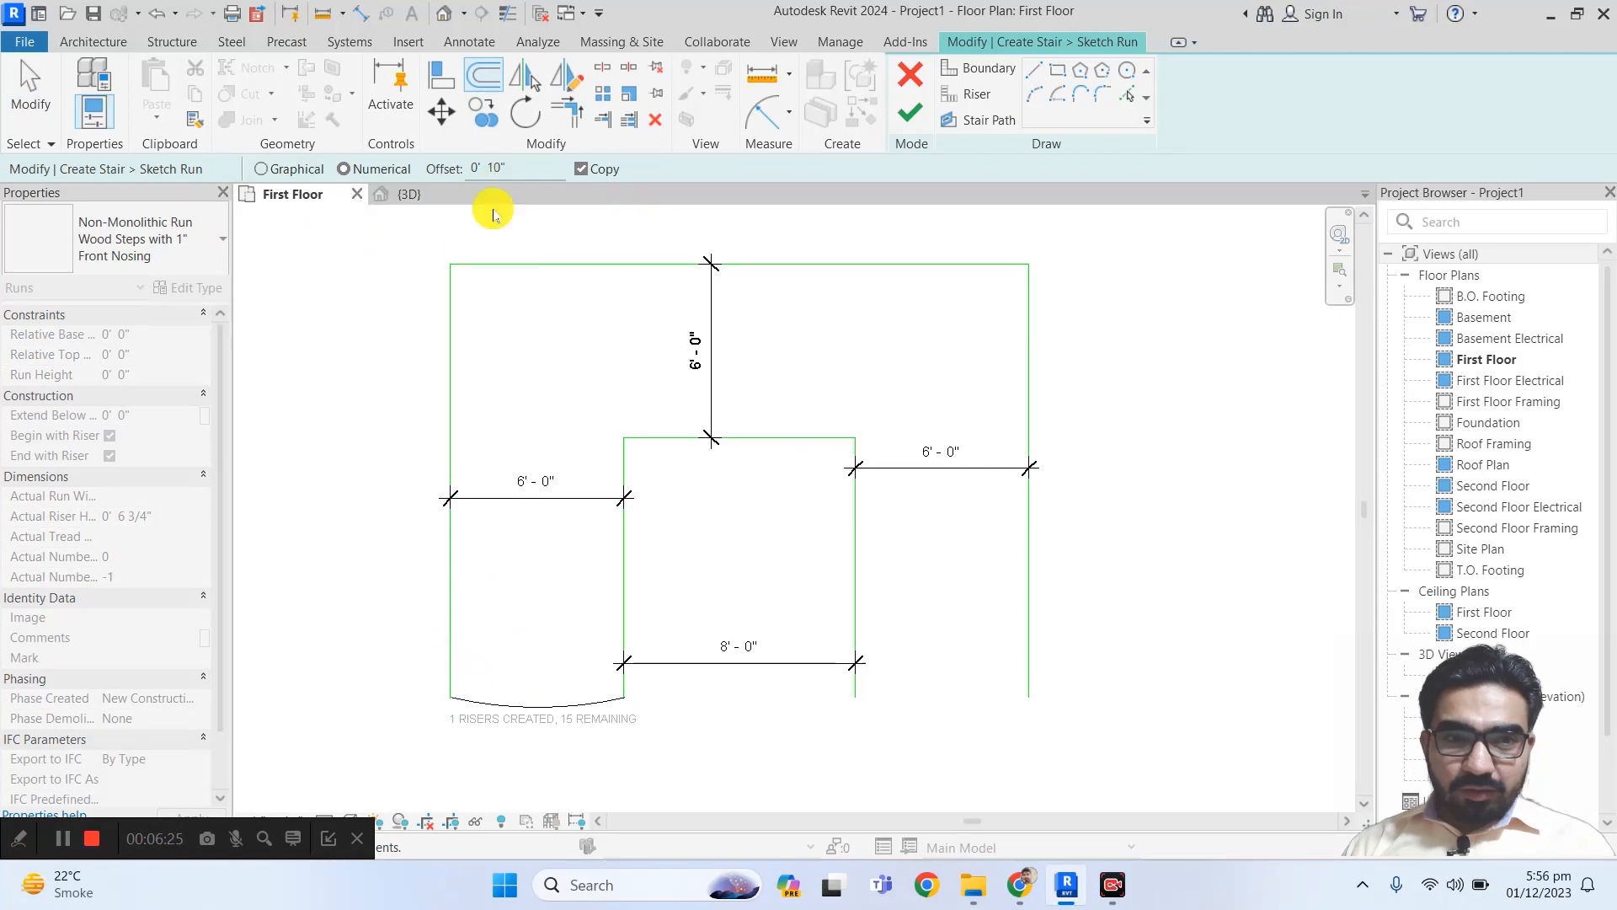
{"action": "left_click", "coordinate": [498, 670]}
{"action": "left_click", "coordinate": [498, 663]}
{"action": "left_click", "coordinate": [497, 646]}
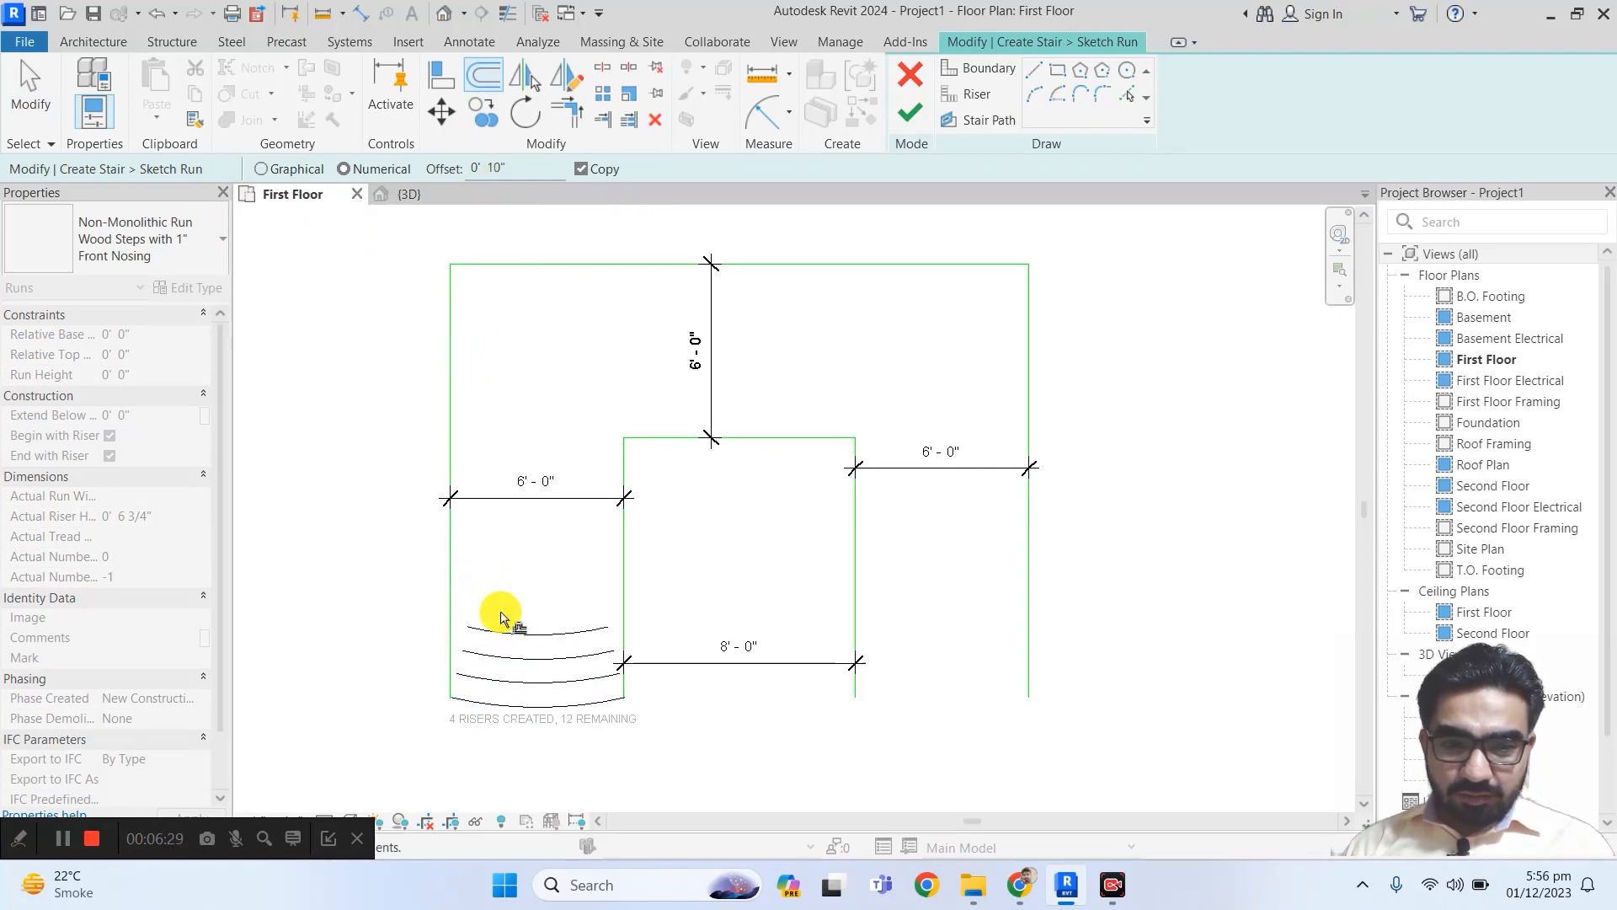
{"action": "left_click", "coordinate": [510, 628]}
{"action": "left_click", "coordinate": [509, 606]}
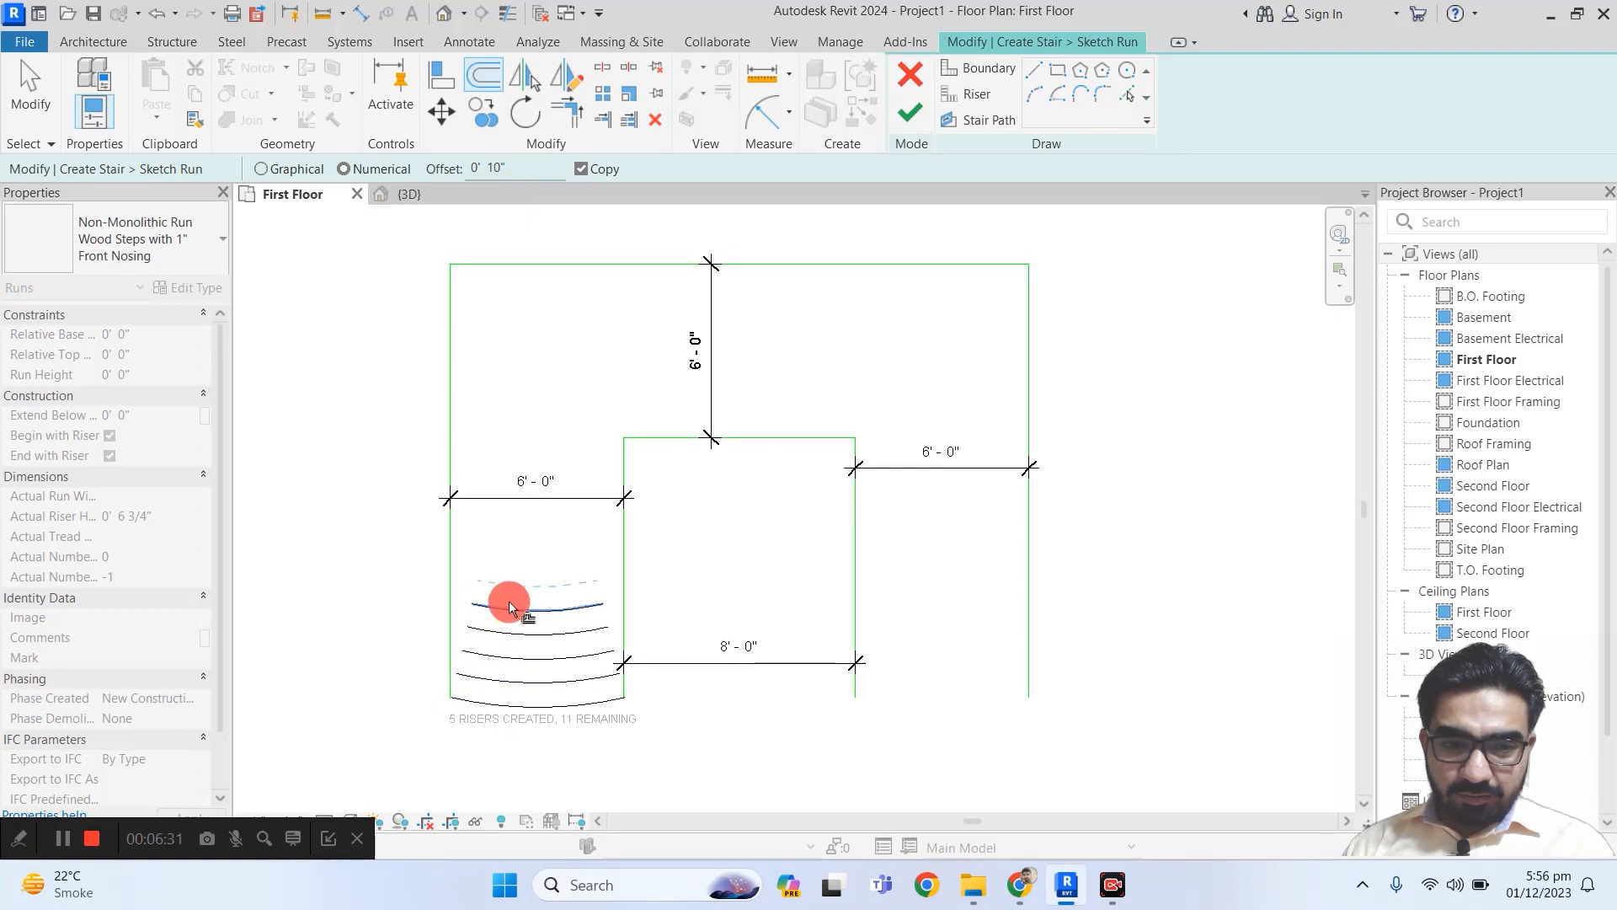
{"action": "left_click", "coordinate": [509, 583]}
{"action": "left_click", "coordinate": [509, 557]}
{"action": "left_click", "coordinate": [514, 535]}
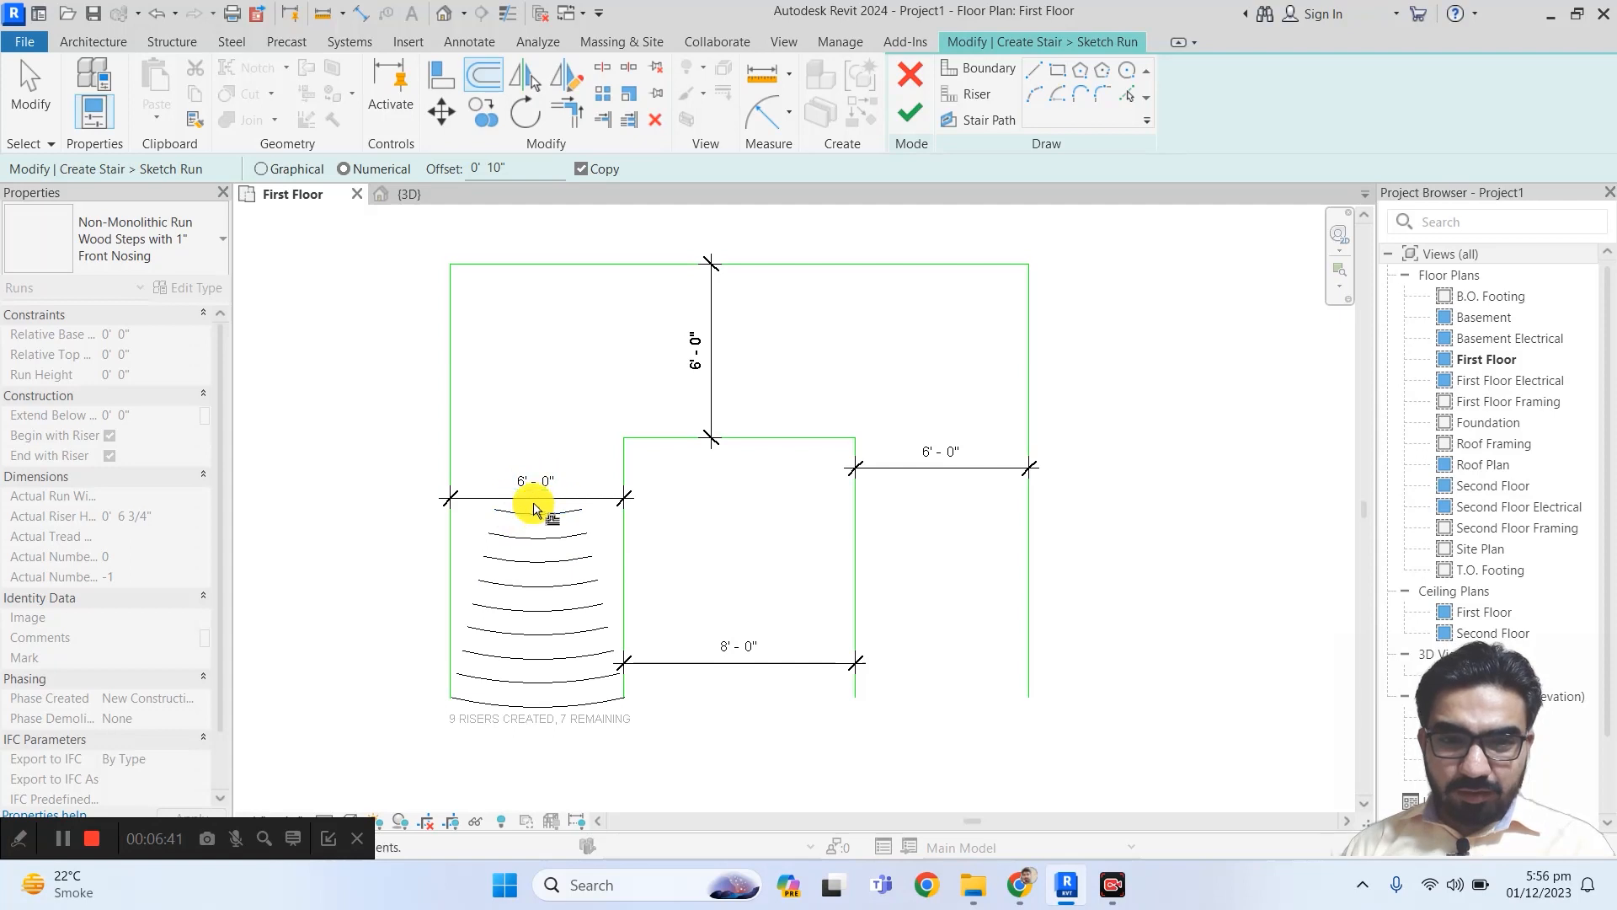
{"action": "left_click", "coordinate": [536, 515]}
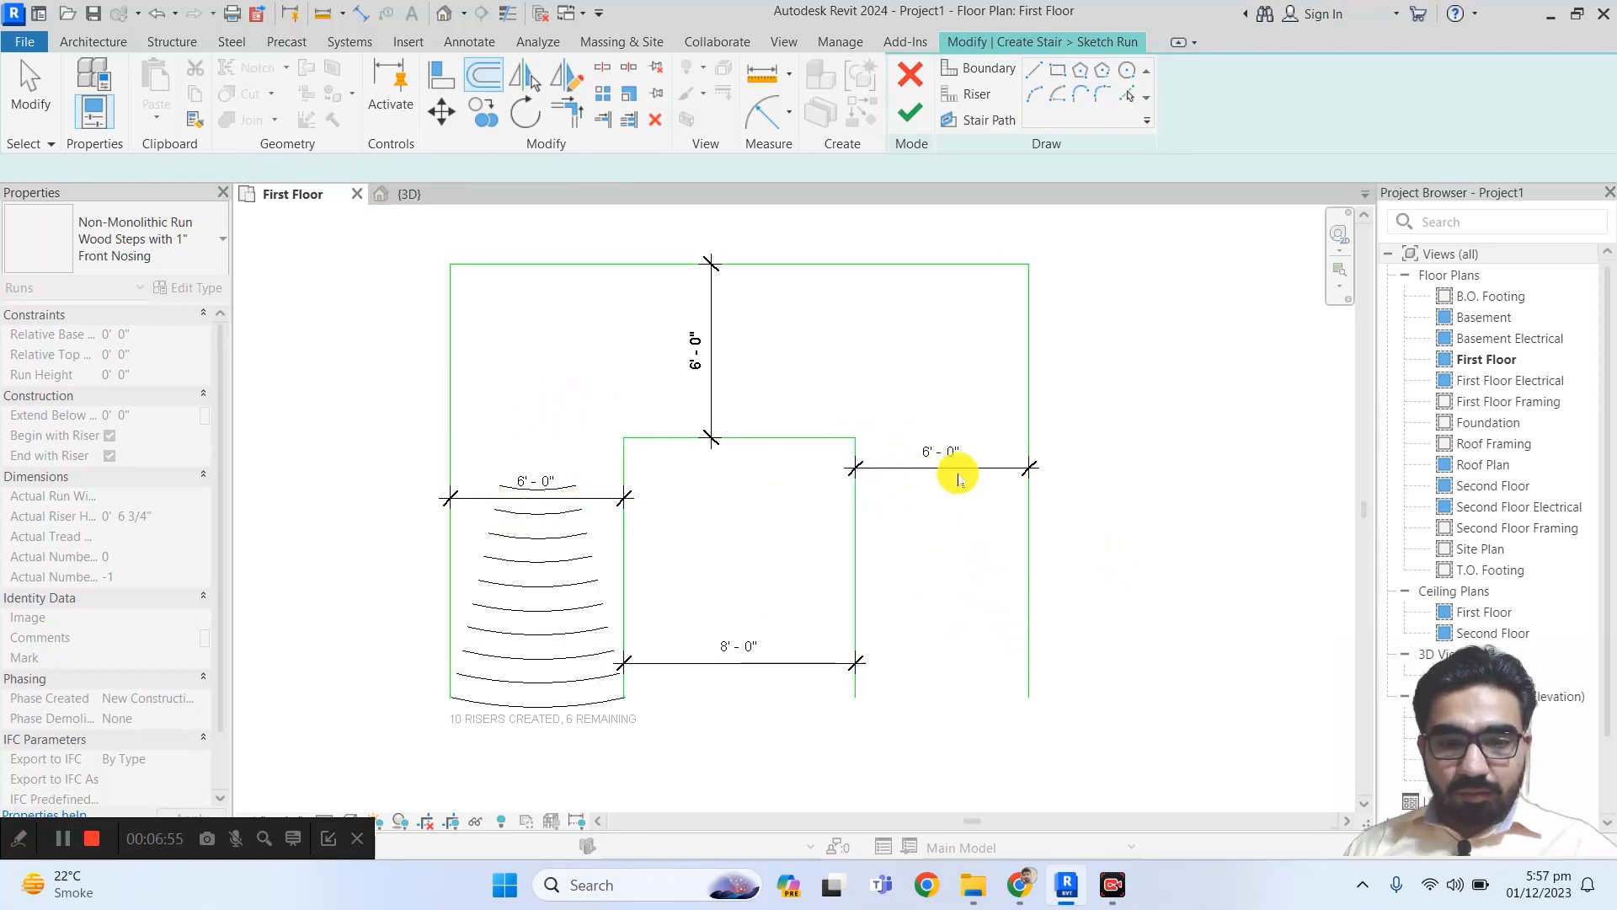
{"action": "key", "text": "Escape"}
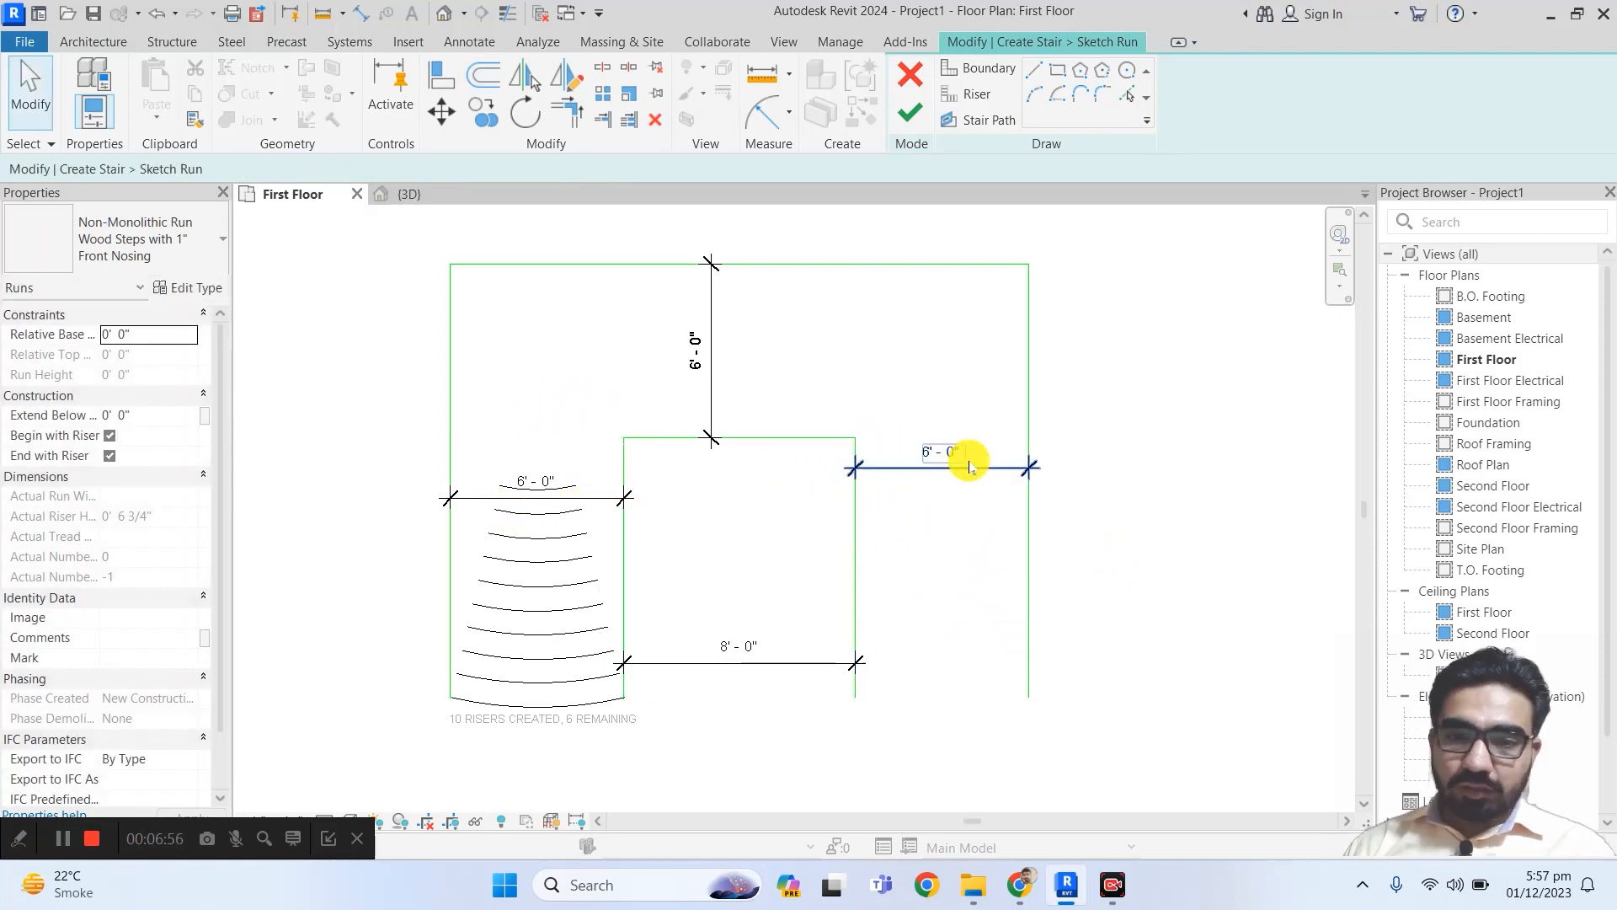
Step: Draw a straight 6'-0" riser across the right leg, from the inner boundary's upper right corner to the outer boundary
{"action": "left_click", "coordinate": [1035, 68]}
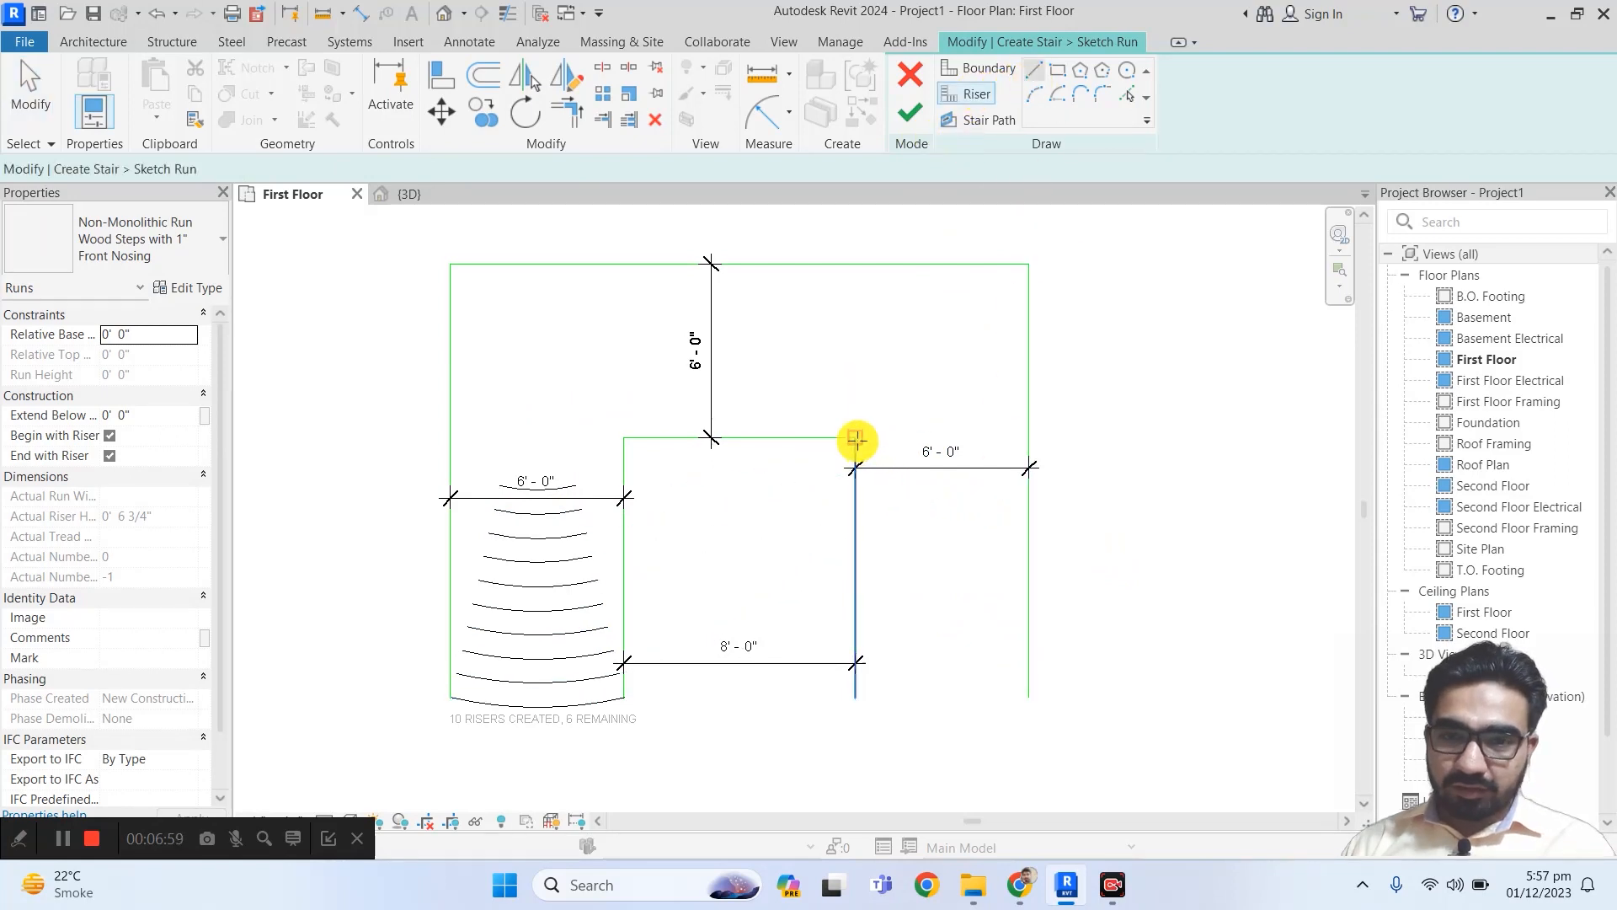
{"action": "left_click", "coordinate": [856, 439]}
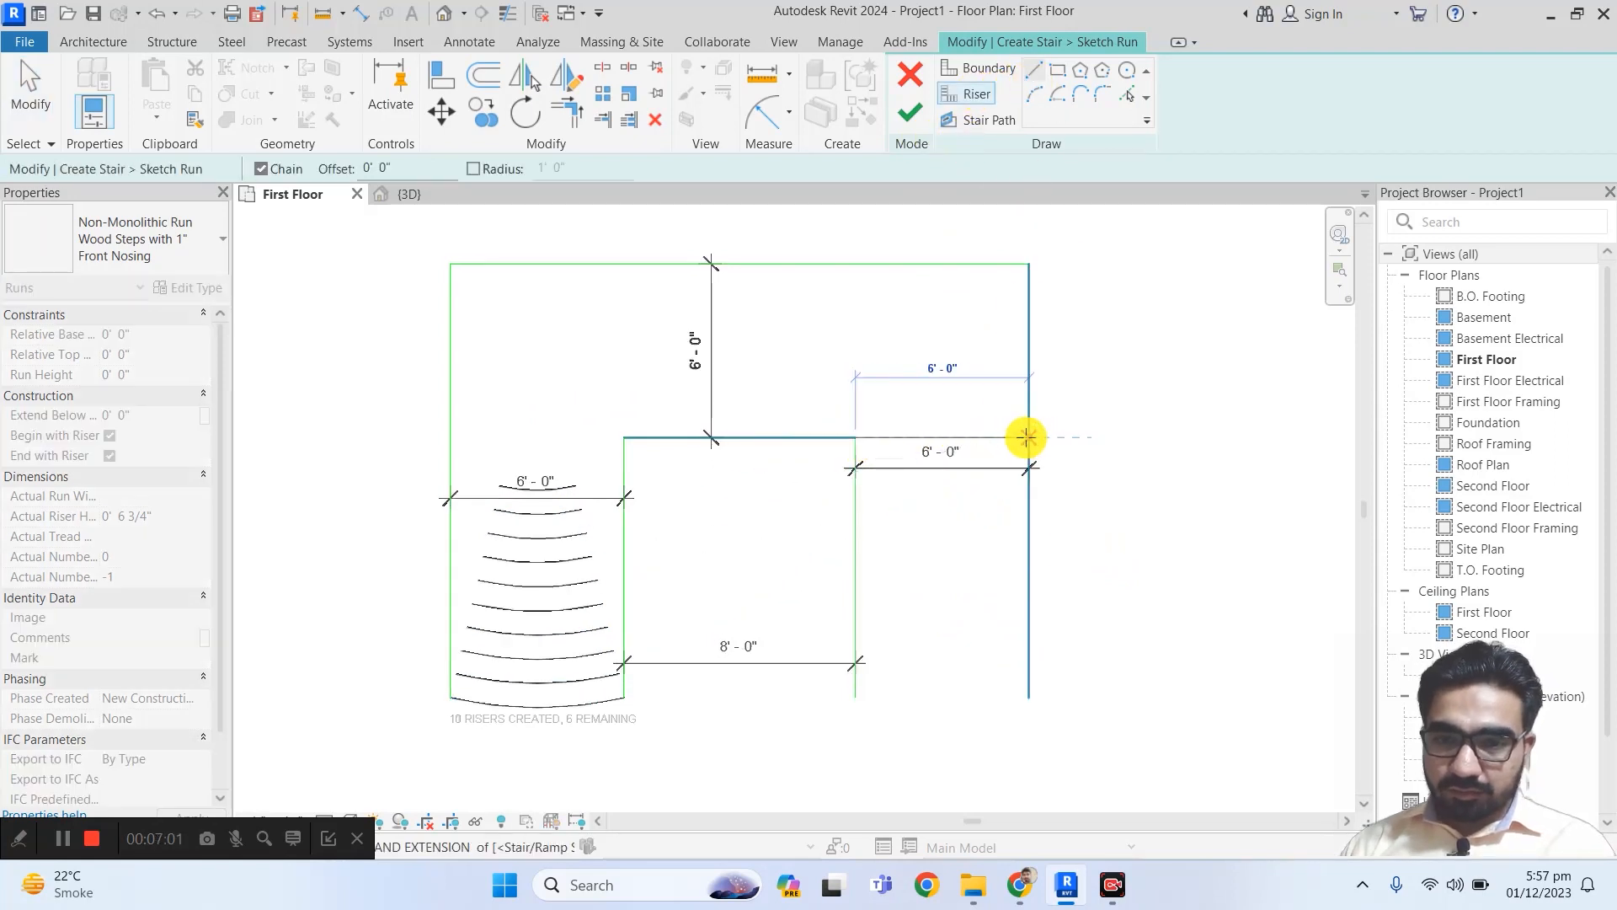
{"action": "left_click", "coordinate": [1027, 437]}
{"action": "key", "text": "Escape"}
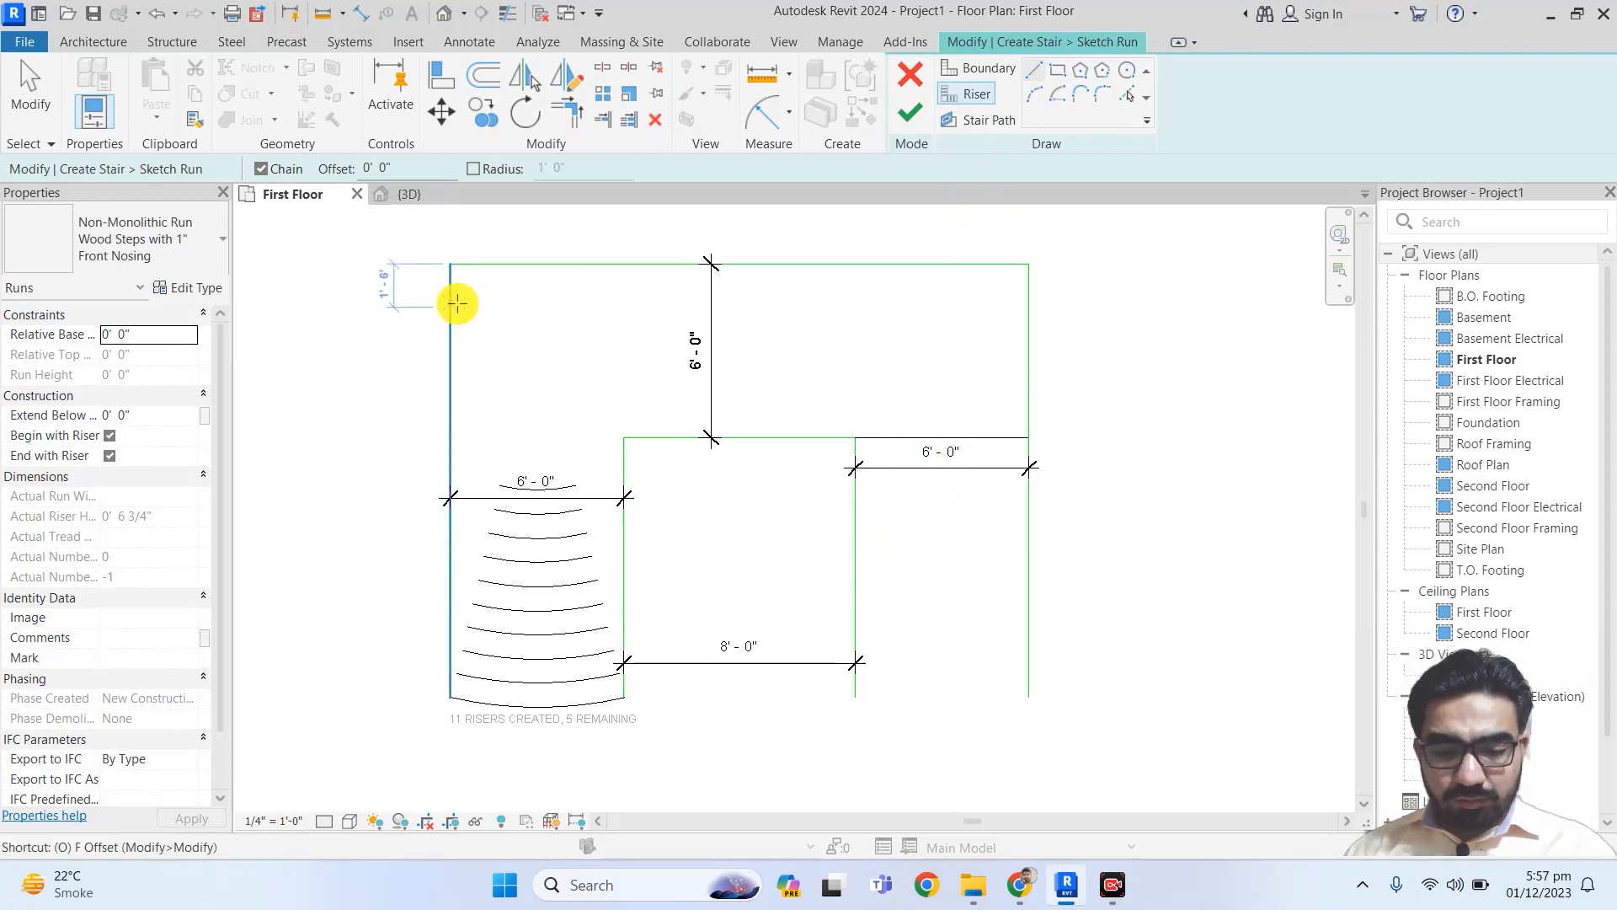
Step: Offset the straight riser down the right leg as five successive copies spaced 0'-10" apart
{"action": "key", "text": "f"}
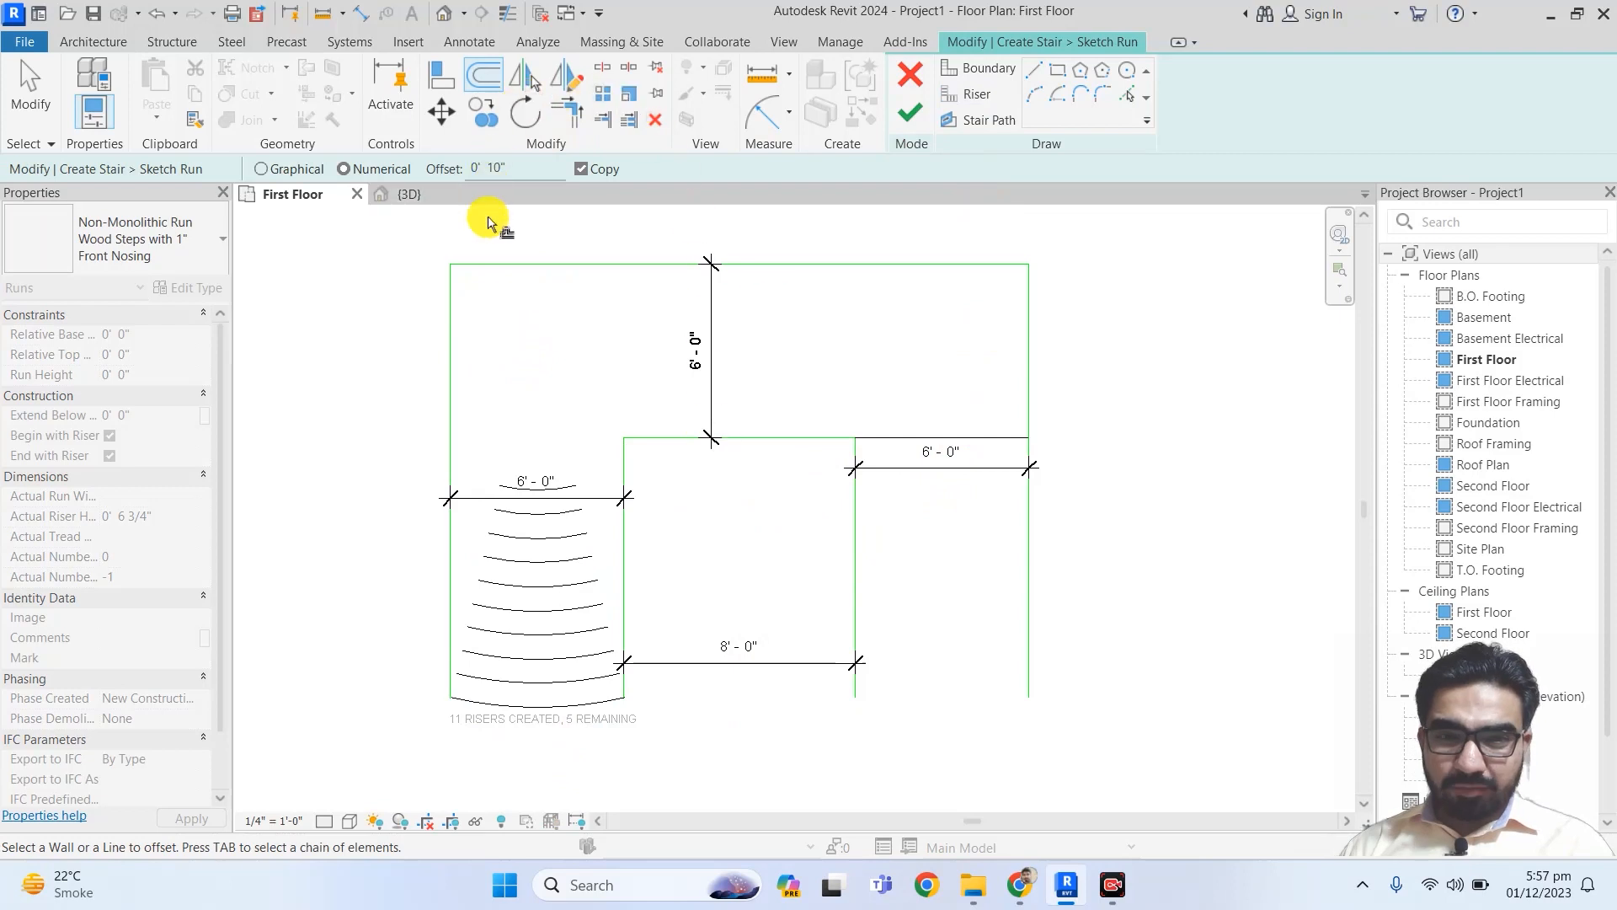
{"action": "left_click", "coordinate": [982, 446]}
{"action": "left_click", "coordinate": [969, 476]}
{"action": "left_click", "coordinate": [962, 498]}
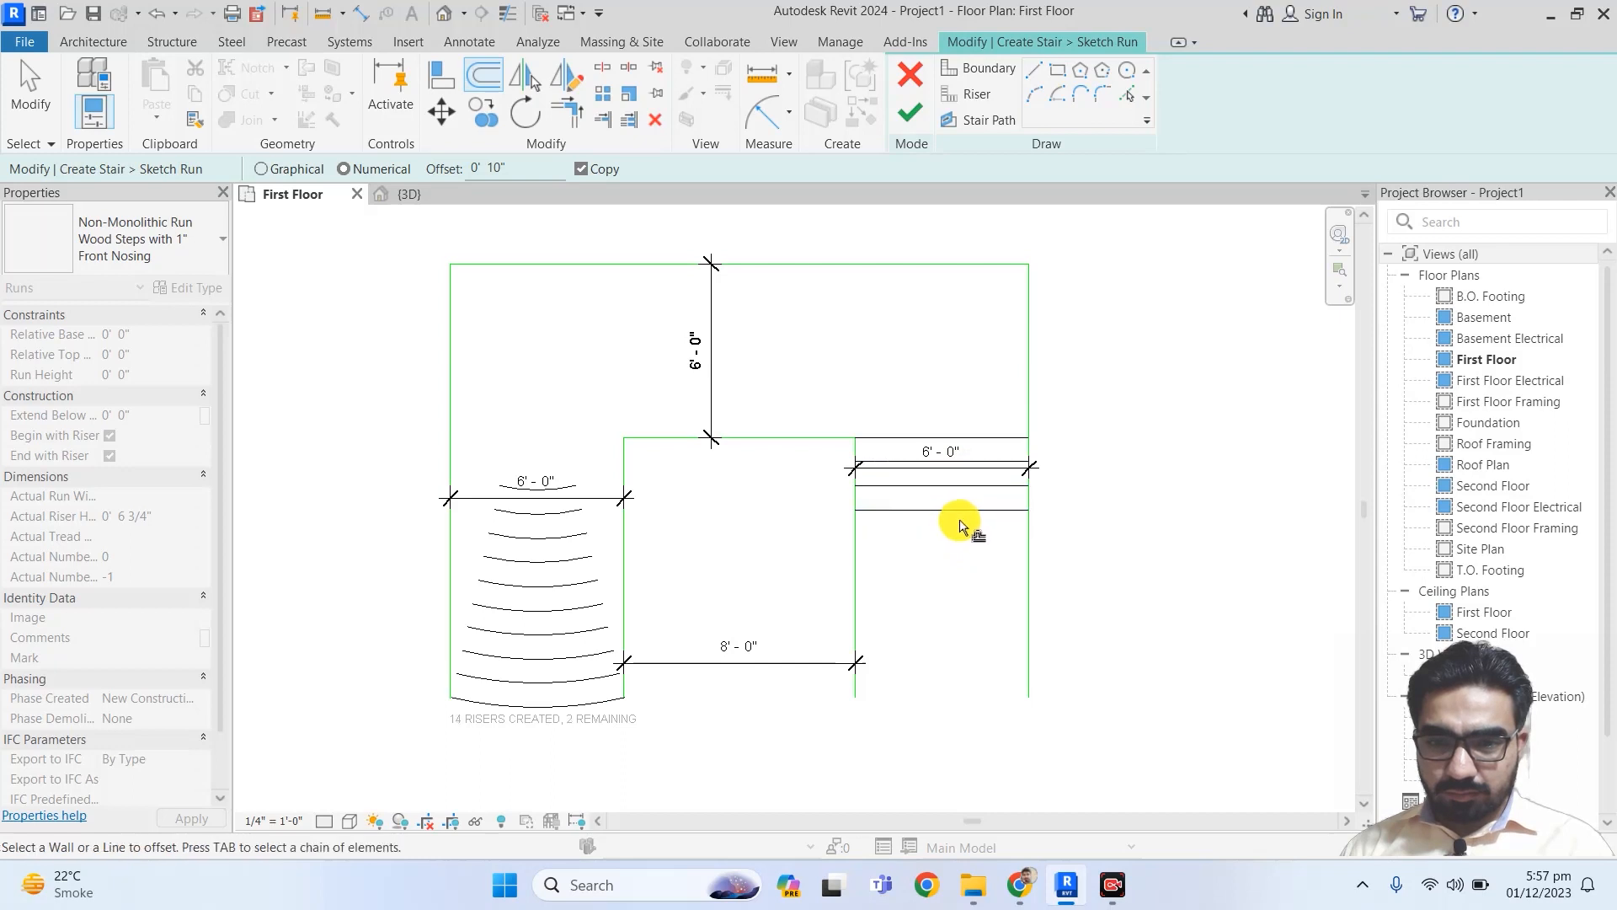
{"action": "left_click", "coordinate": [965, 520]}
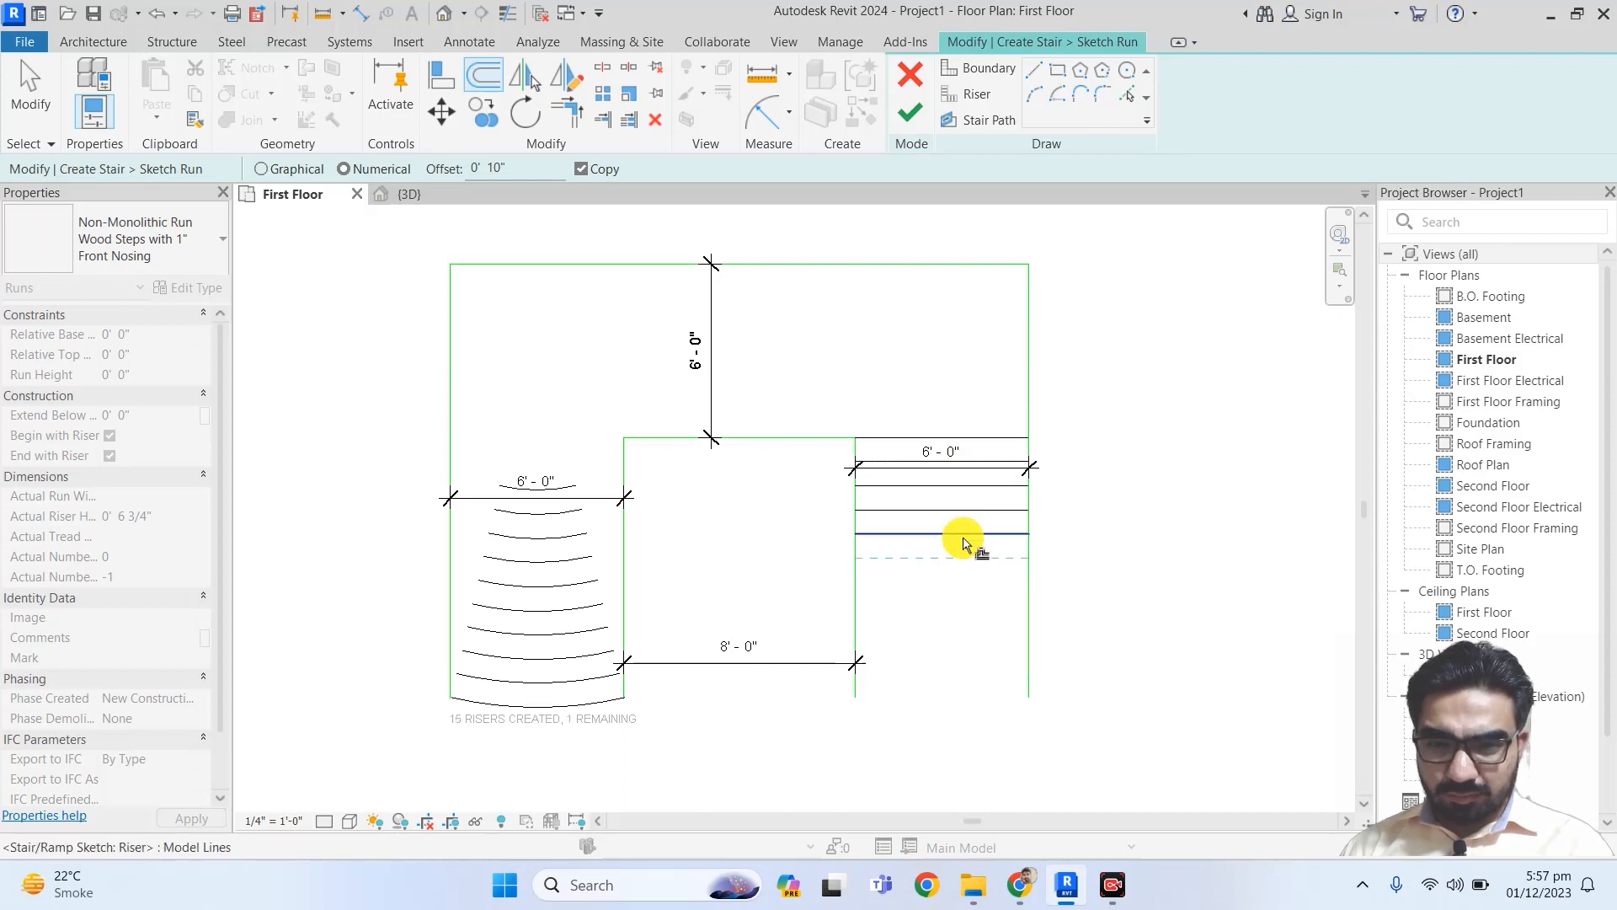
{"action": "key", "text": "Escape"}
{"action": "key", "text": "Escape"}
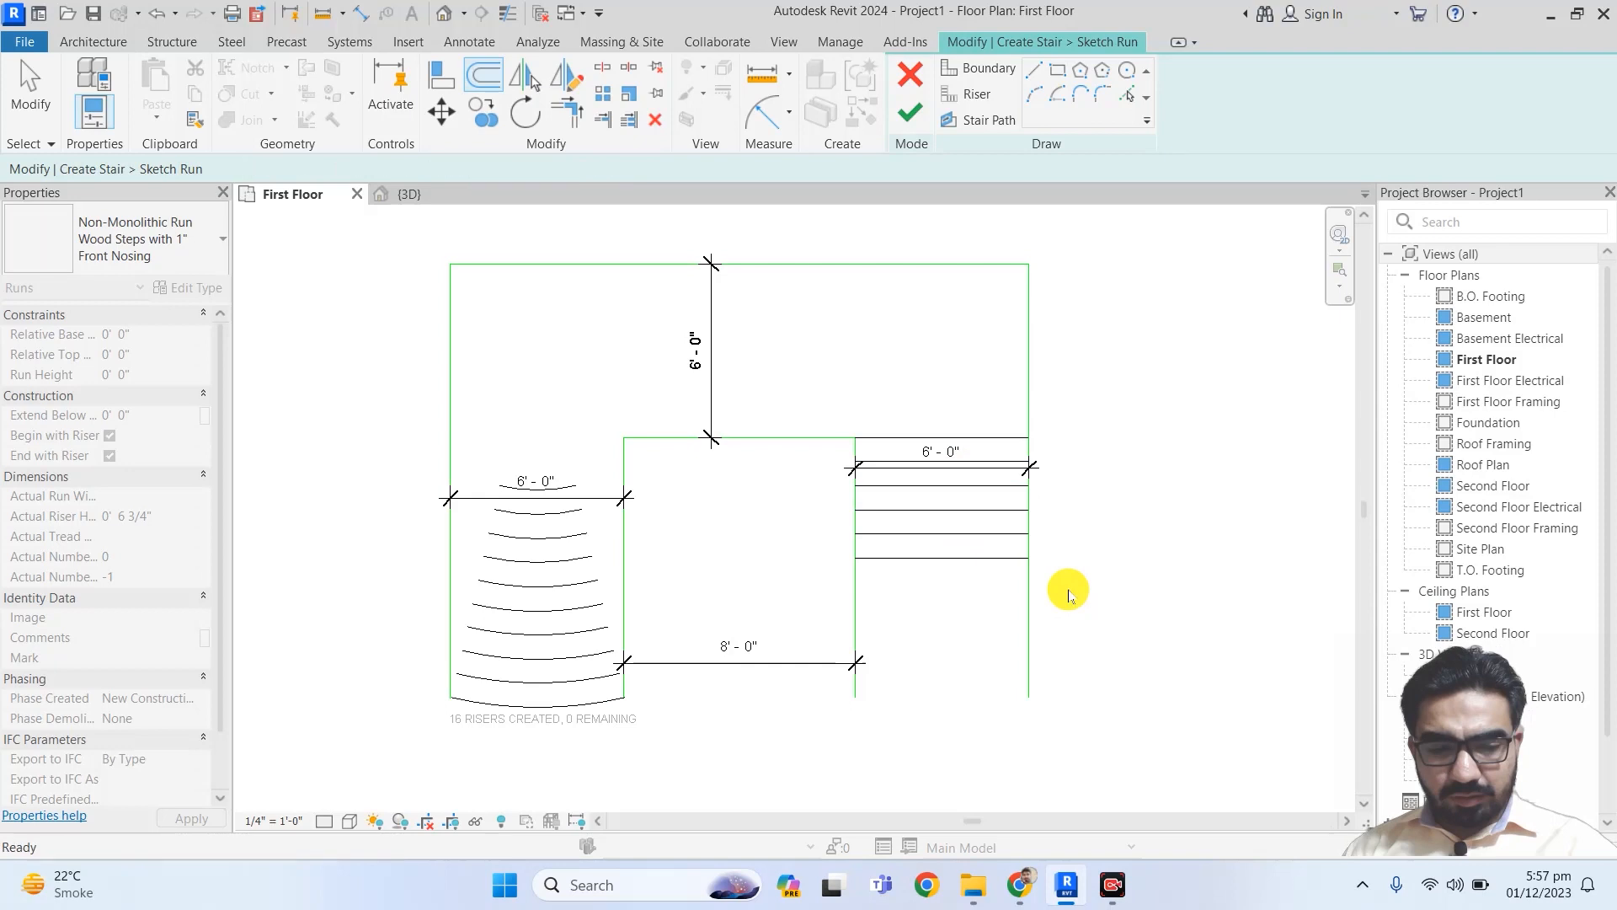
Step: Trim the right leg's inner boundary line to end at the lowest straight riser
{"action": "scroll", "coordinate": [881, 610], "scroll_direction": "up", "scroll_amount": 1}
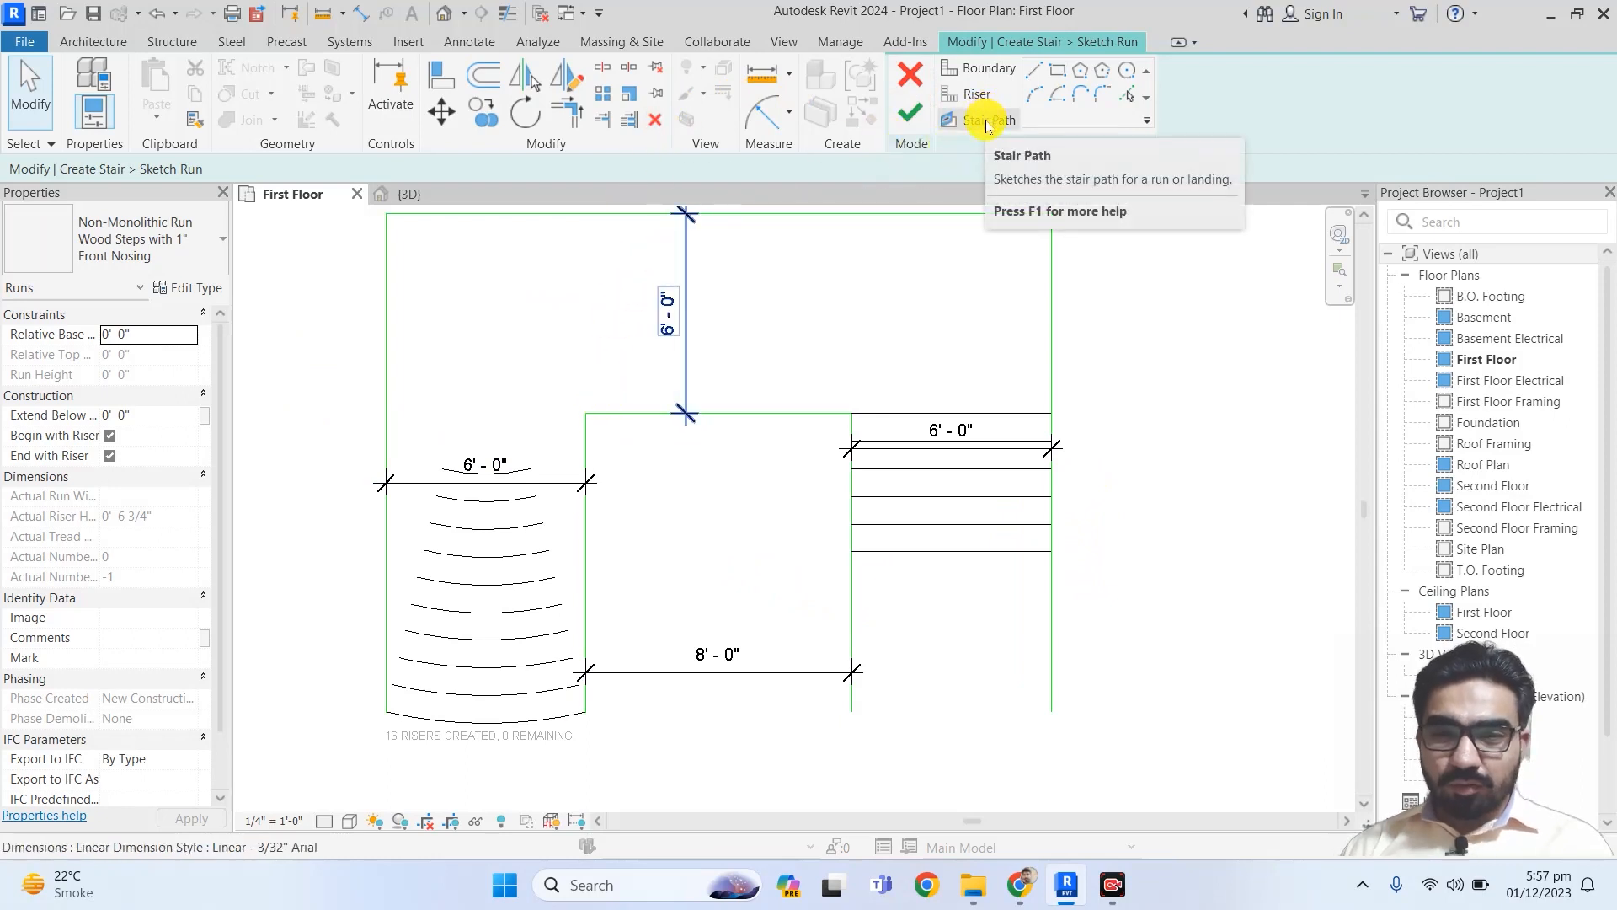
{"action": "key", "text": "t"}
{"action": "key", "text": "r"}
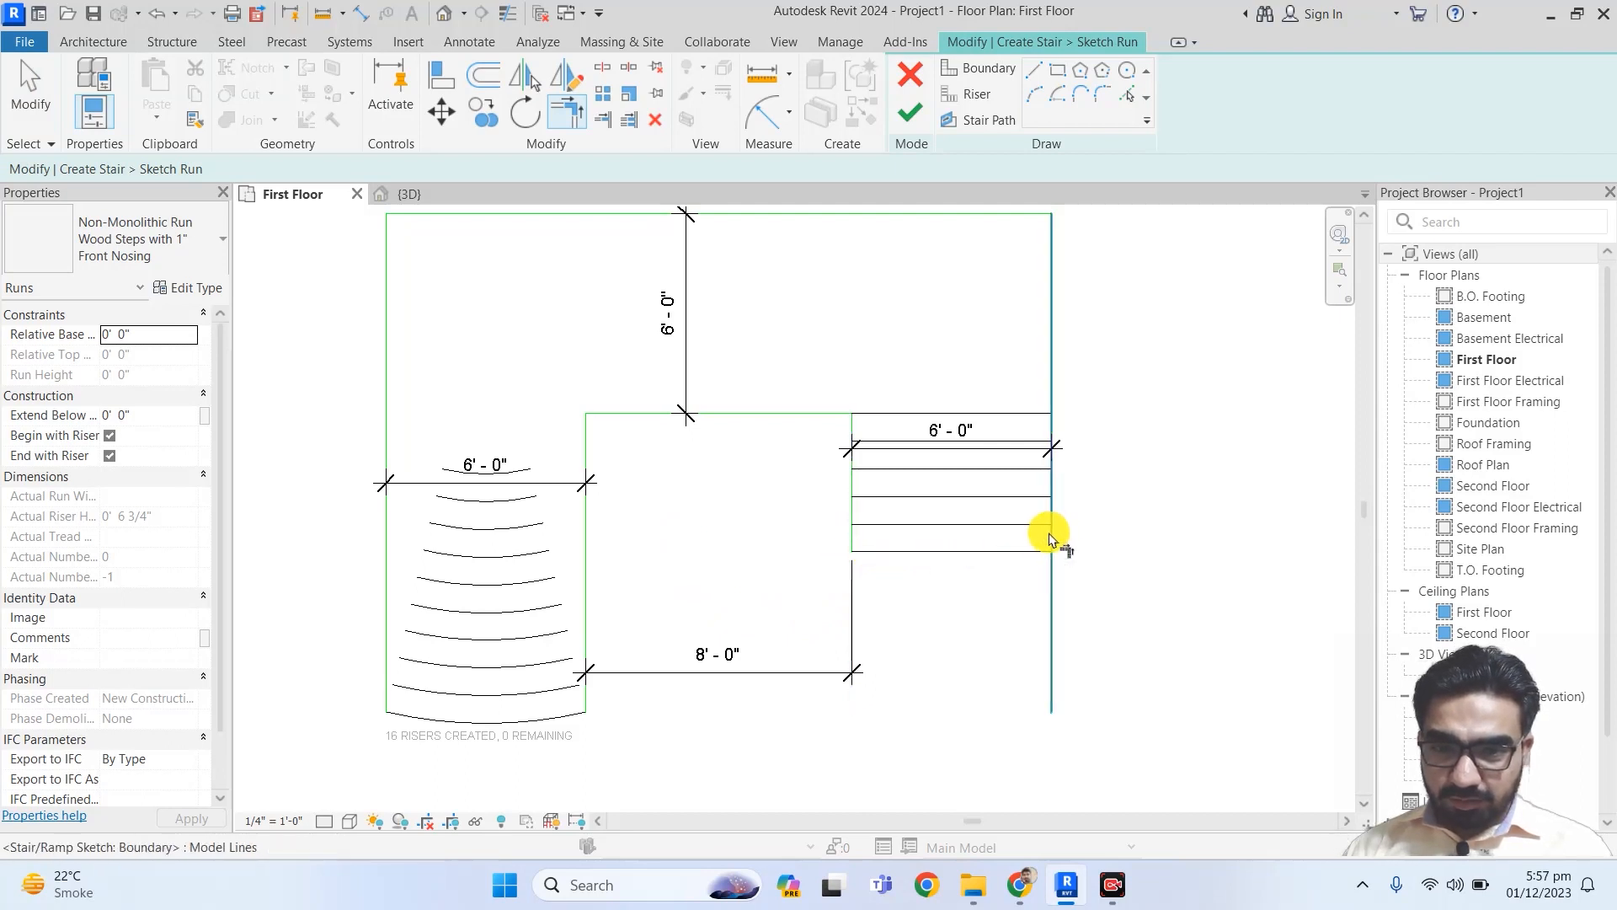
{"action": "left_click", "coordinate": [1052, 539]}
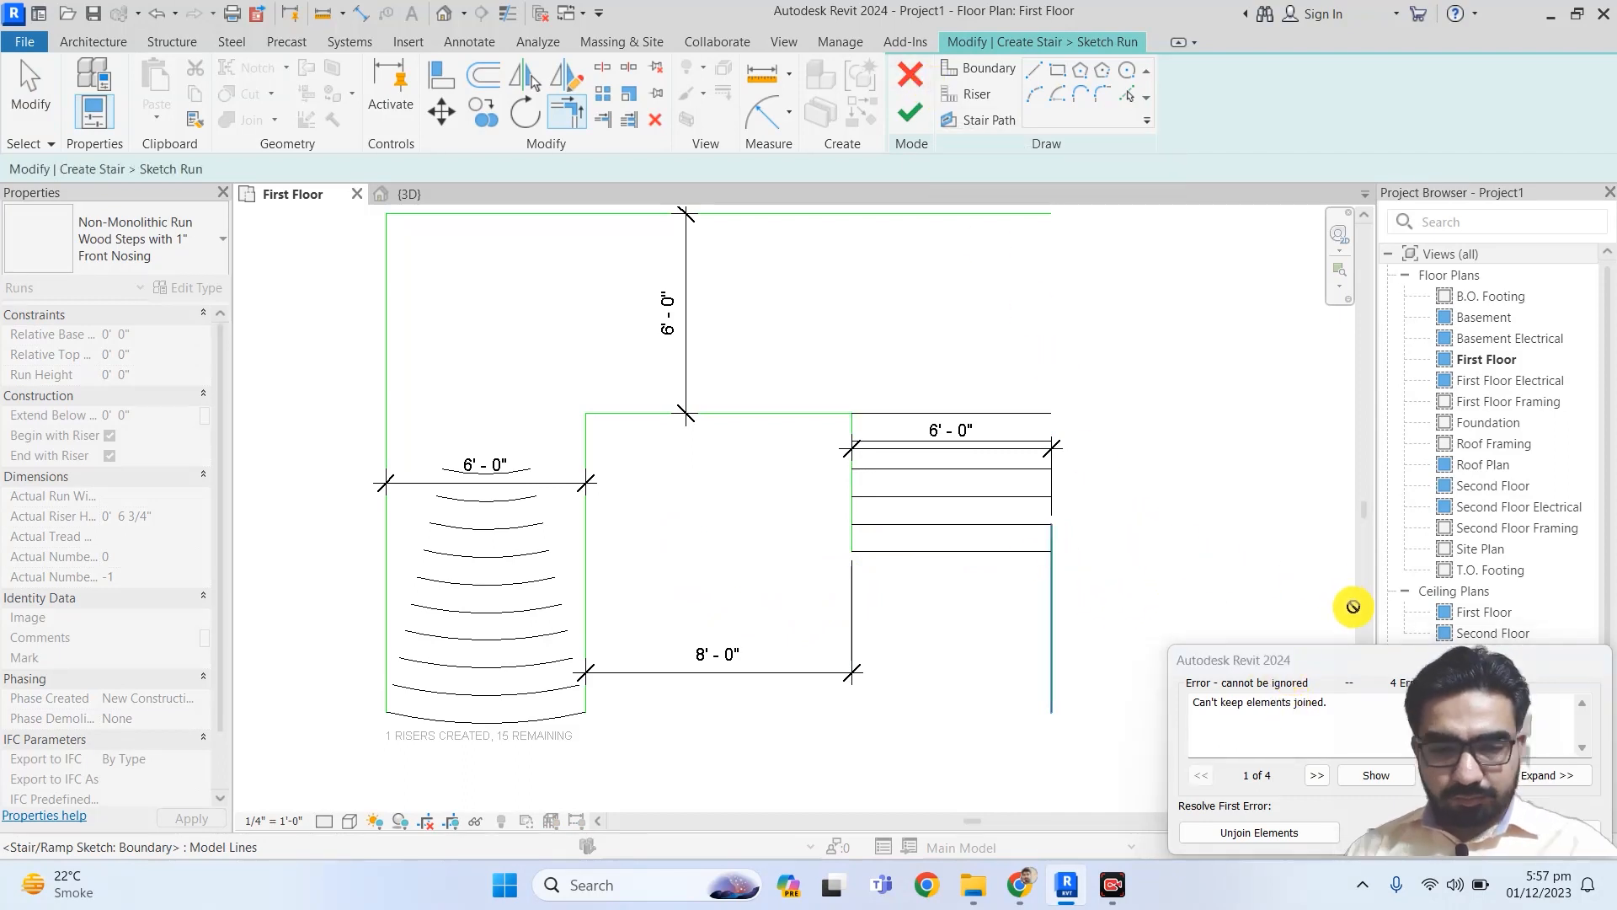
{"action": "left_click", "coordinate": [1251, 662]}
{"action": "left_click_drag", "start_coordinate": [1272, 670], "coordinate": [945, 573]}
{"action": "left_click", "coordinate": [1217, 736]}
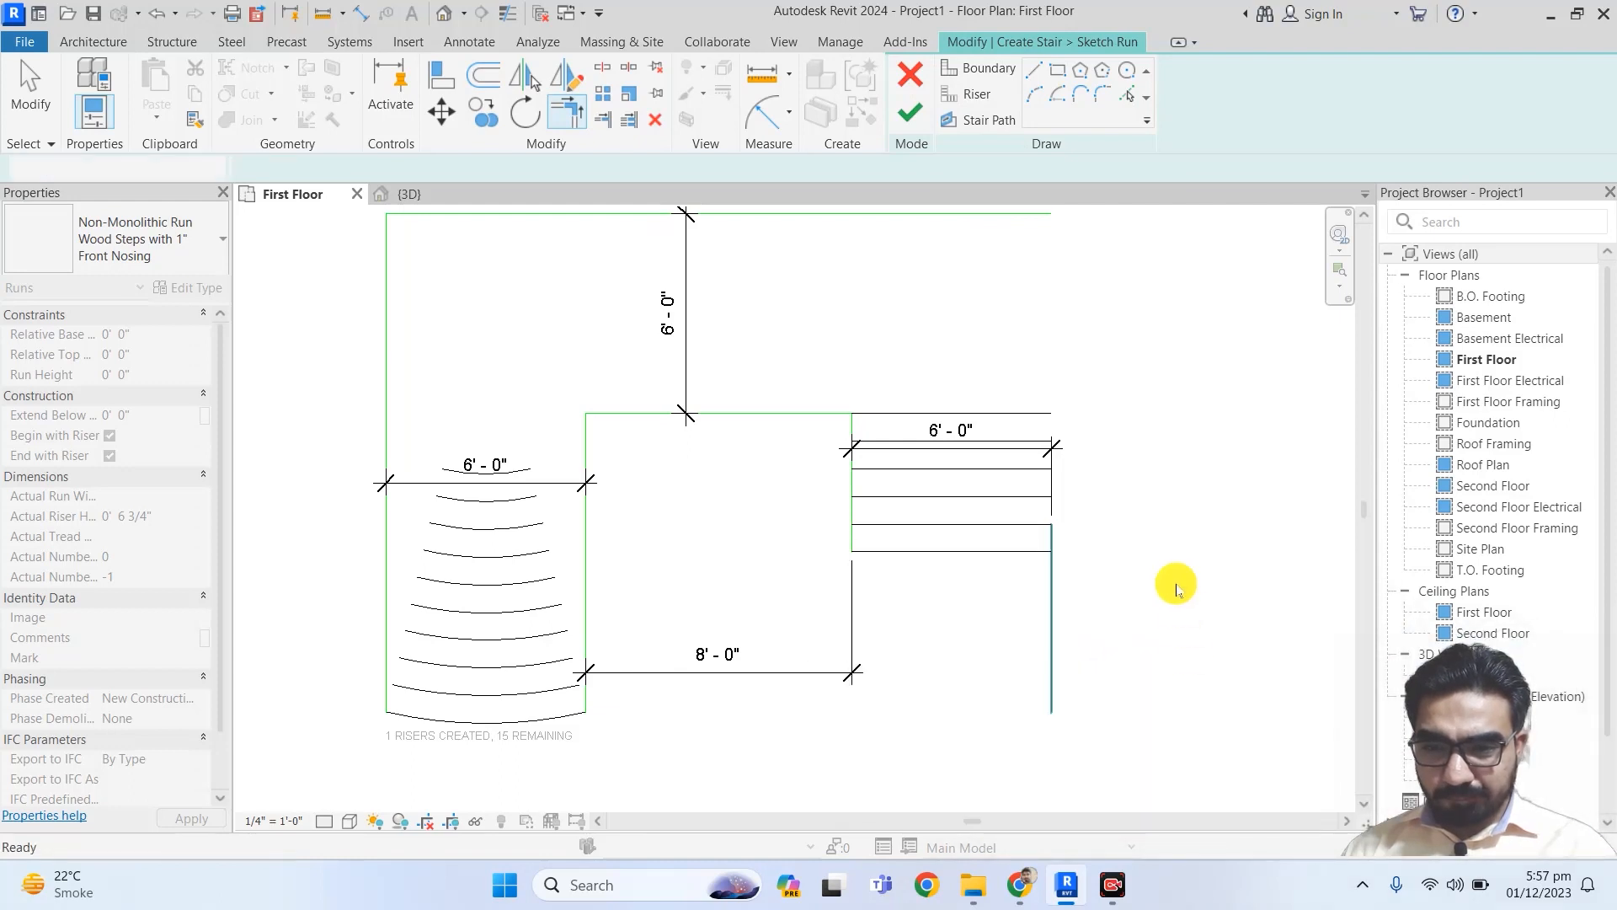
Step: Trim the right leg's outer boundary line to end at the lowest straight riser
{"action": "key", "text": "t"}
{"action": "key", "text": "r"}
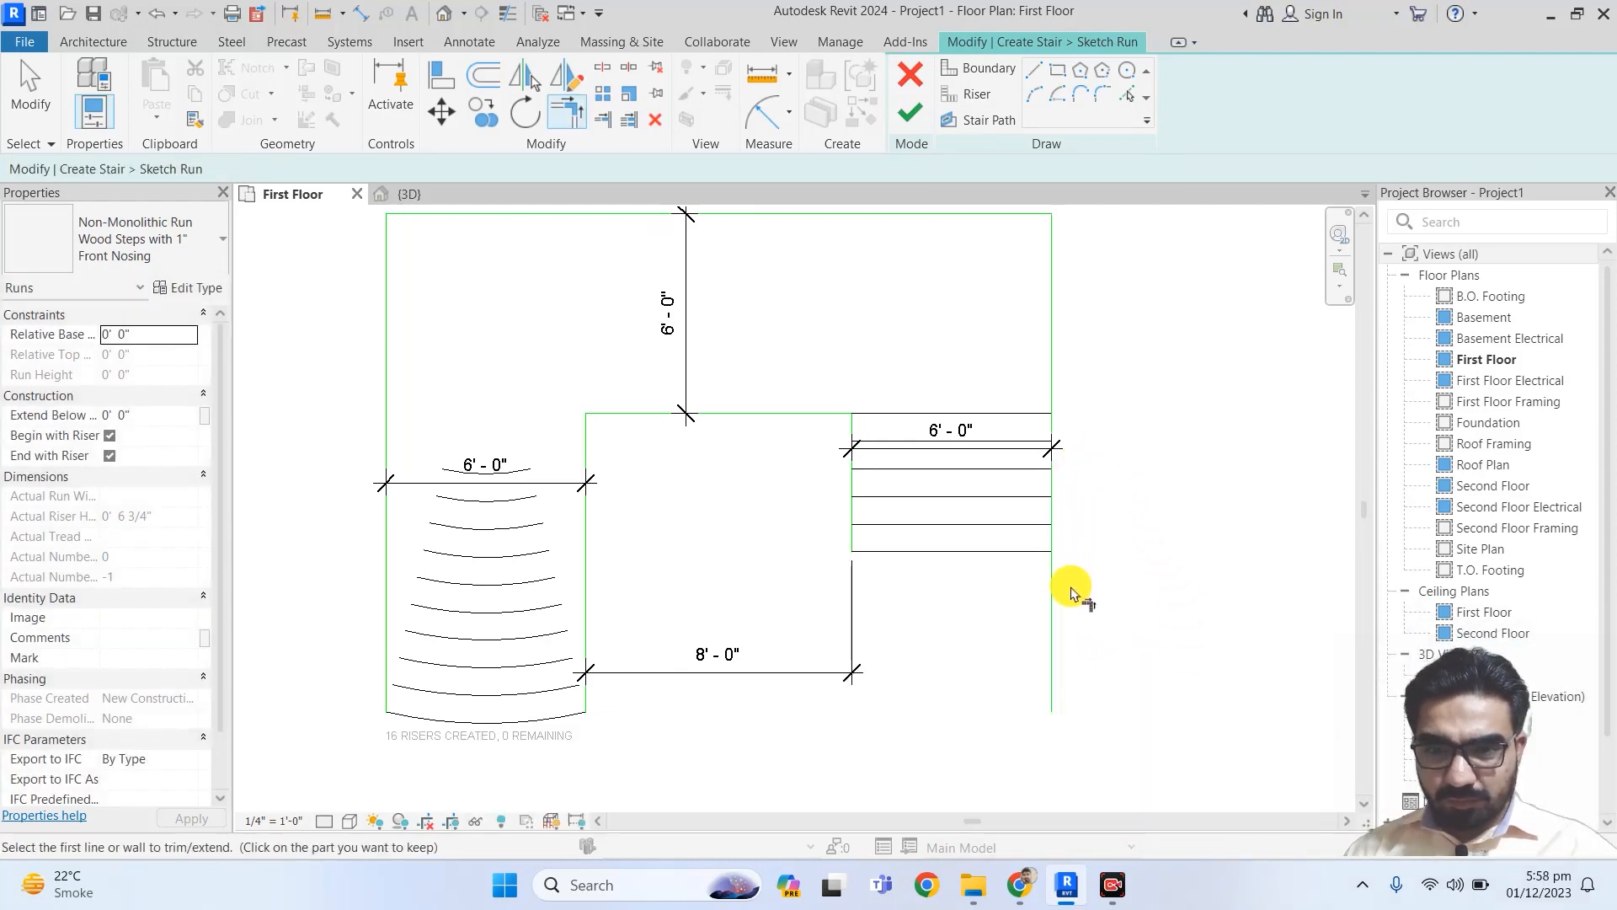
{"action": "left_click", "coordinate": [1053, 543]}
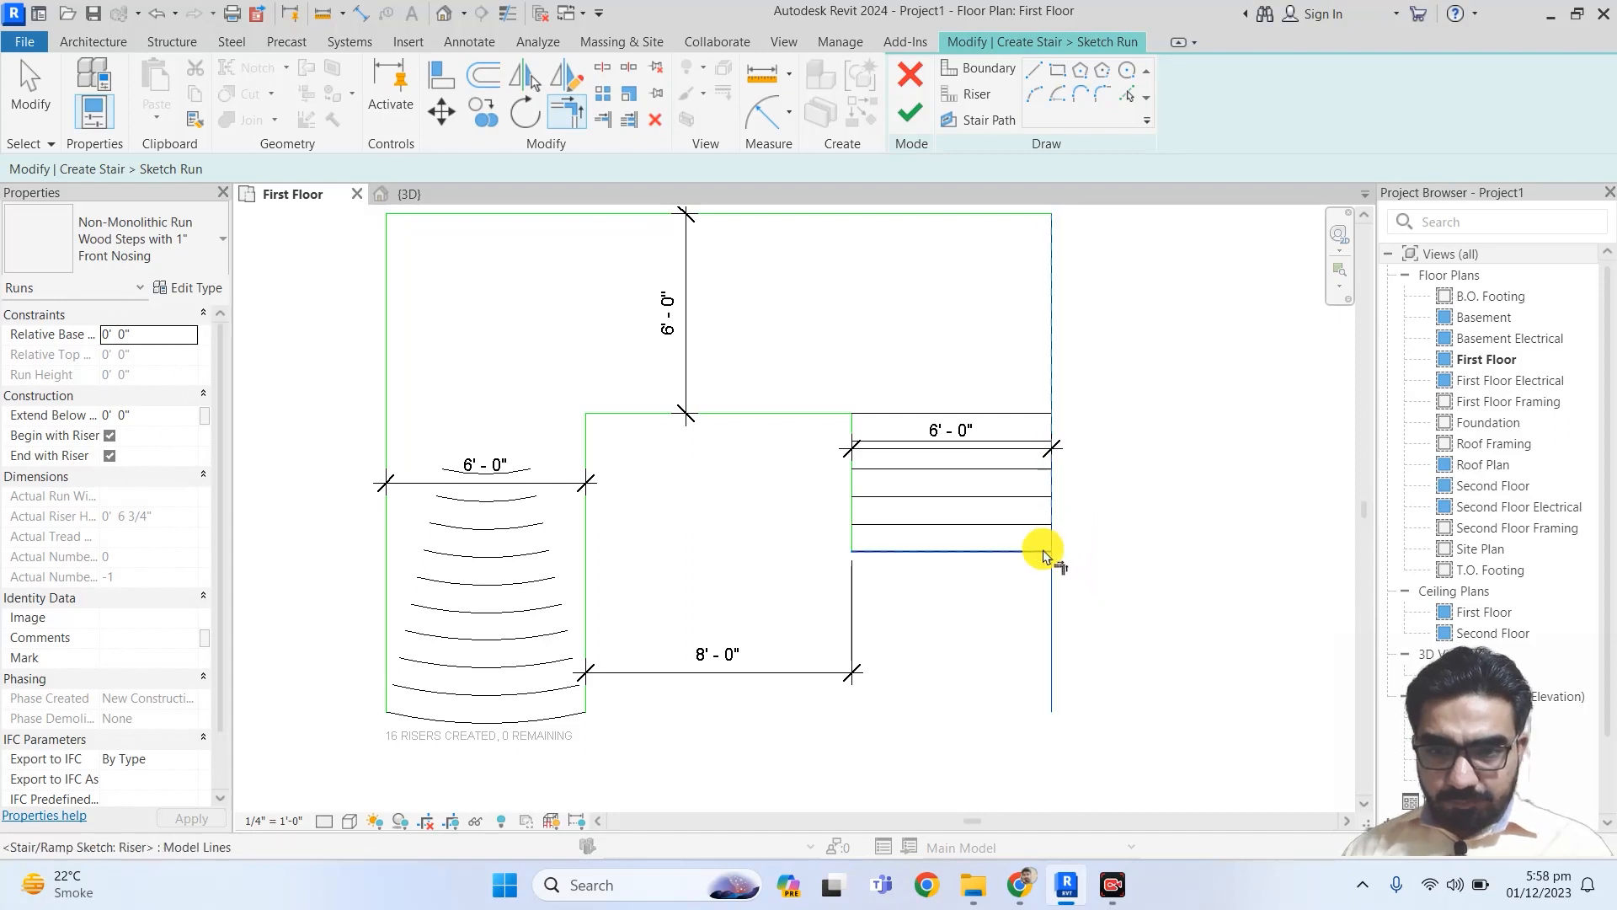
{"action": "left_click", "coordinate": [1044, 552]}
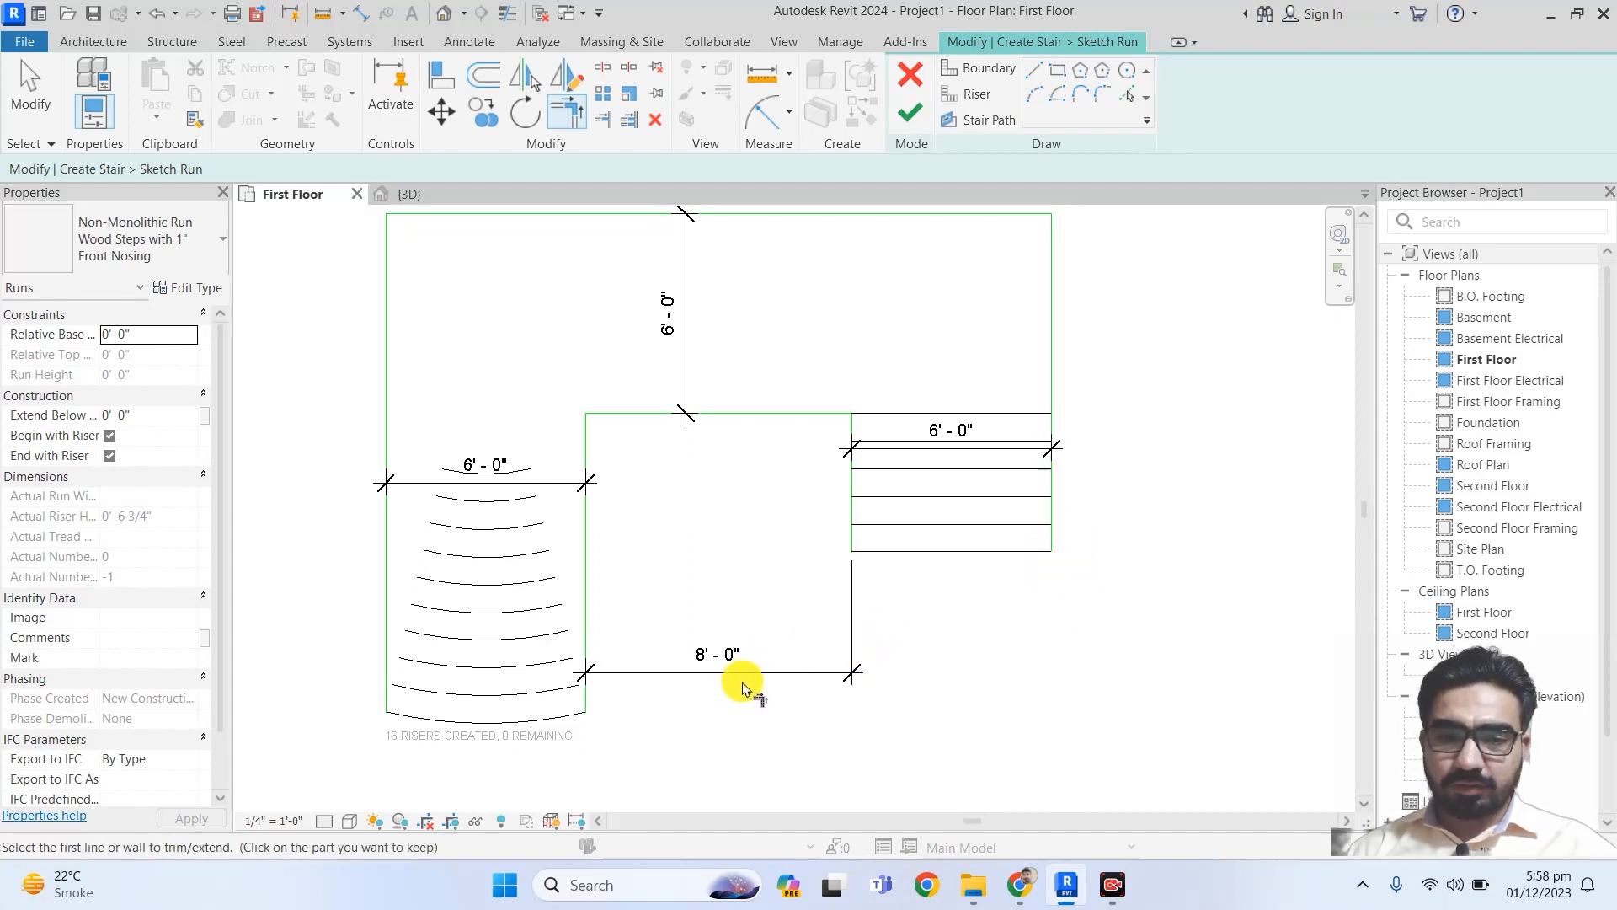
Step: Delete the four dimensions from the run sketch: the 8'-0" one and the three 6'-0" ones
{"action": "left_click", "coordinate": [748, 672]}
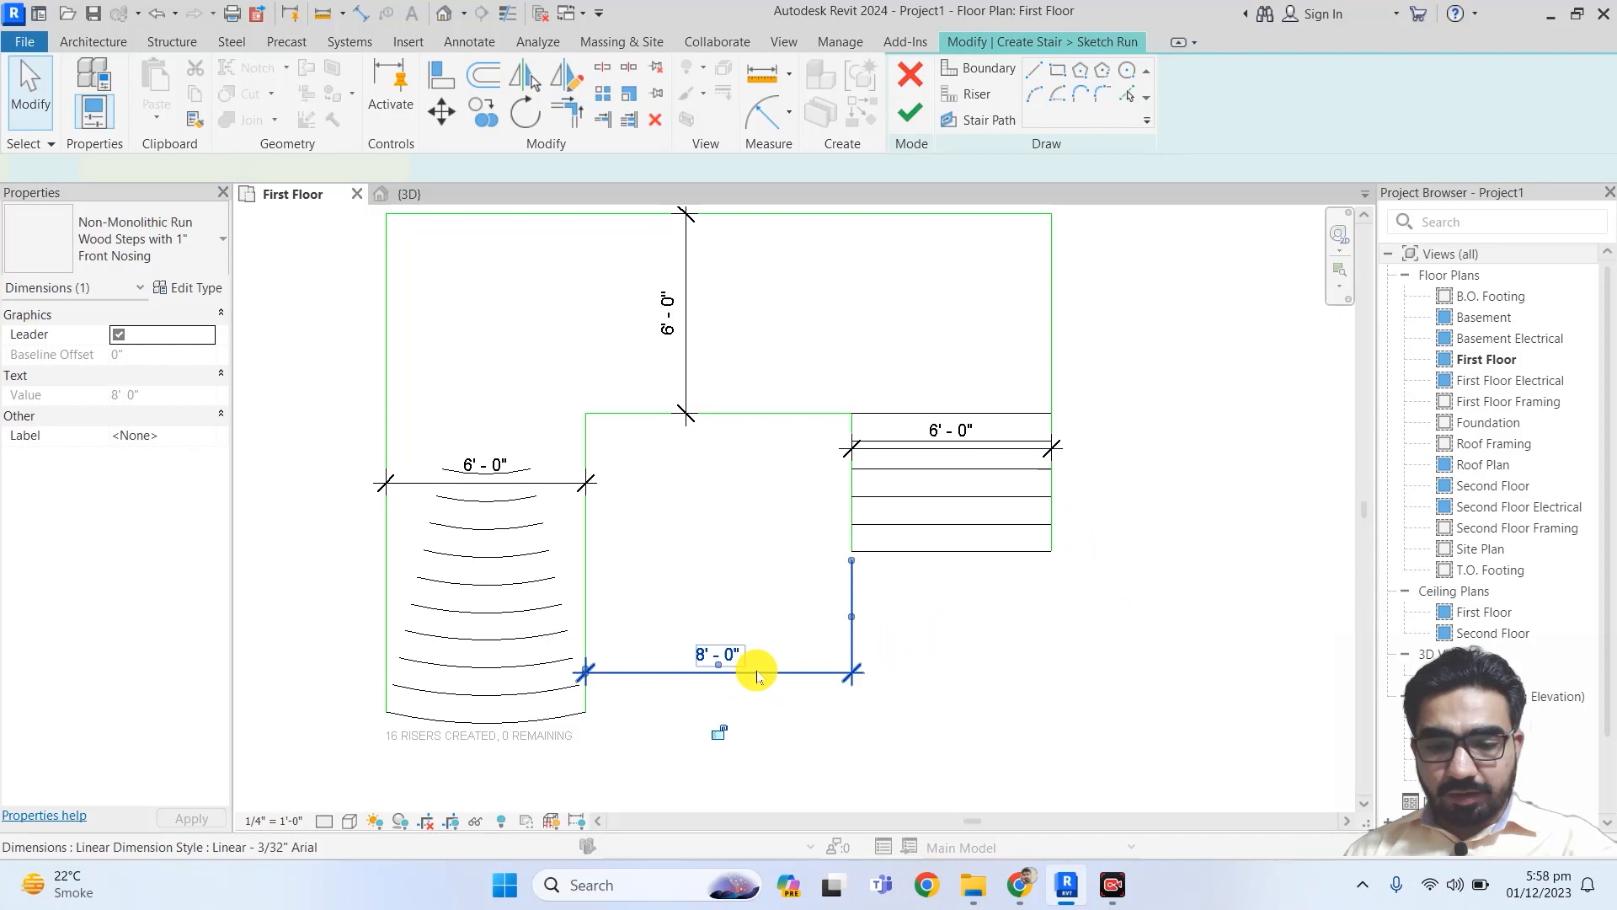
{"action": "left_click", "coordinate": [685, 321]}
{"action": "key", "text": "Delete"}
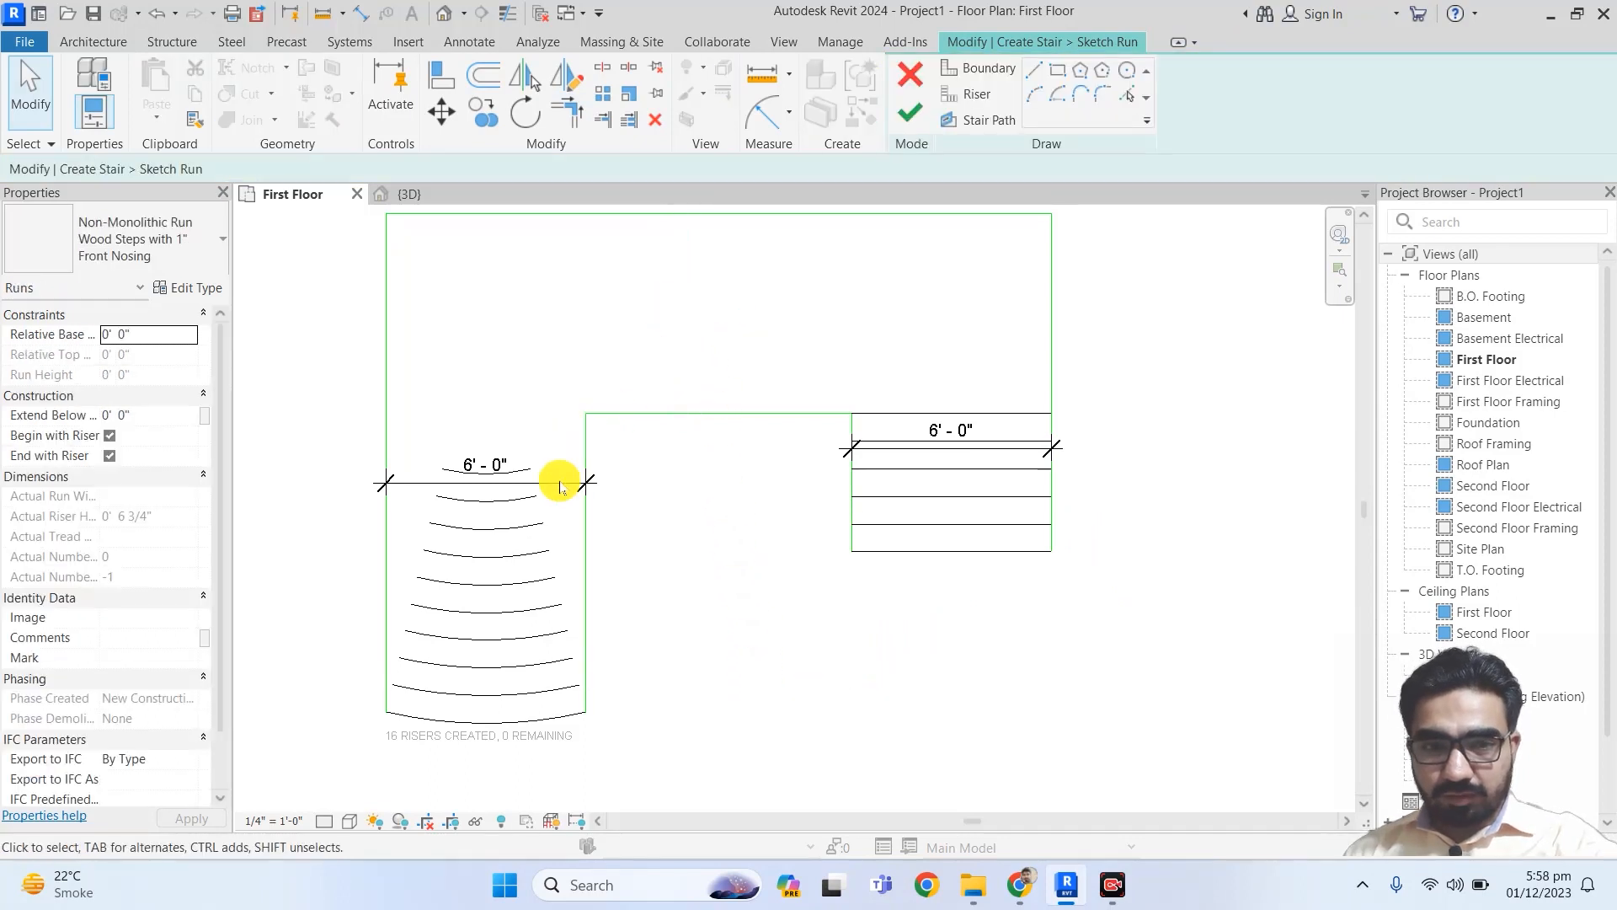
{"action": "left_click", "coordinate": [559, 486]}
{"action": "key", "text": "Delete"}
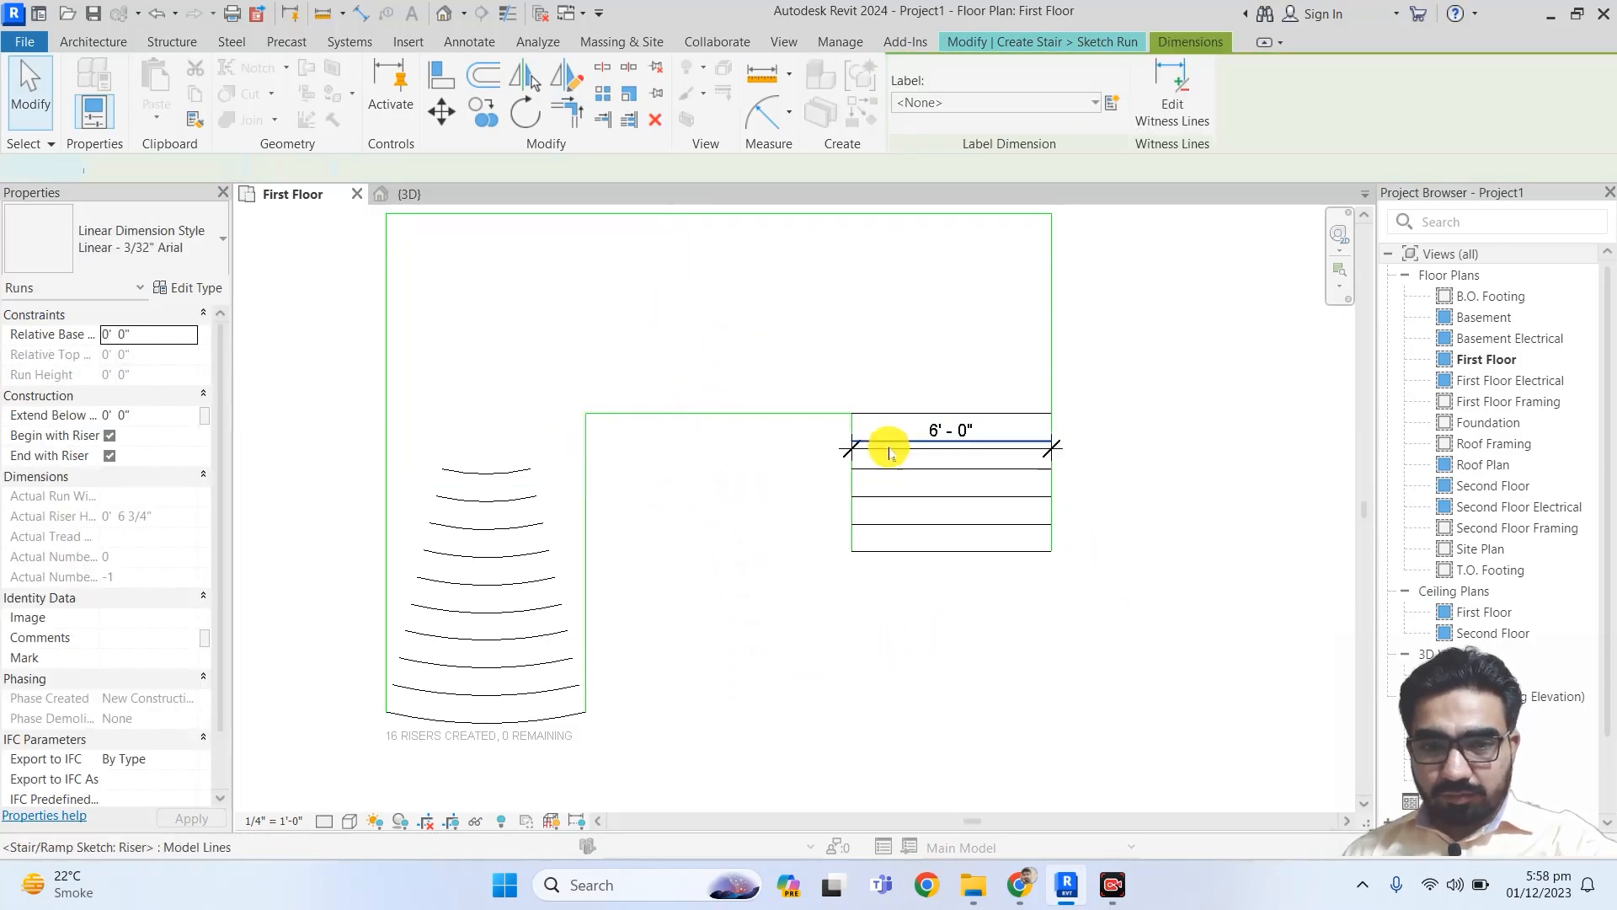
{"action": "left_click", "coordinate": [902, 459]}
{"action": "key", "text": "Delete"}
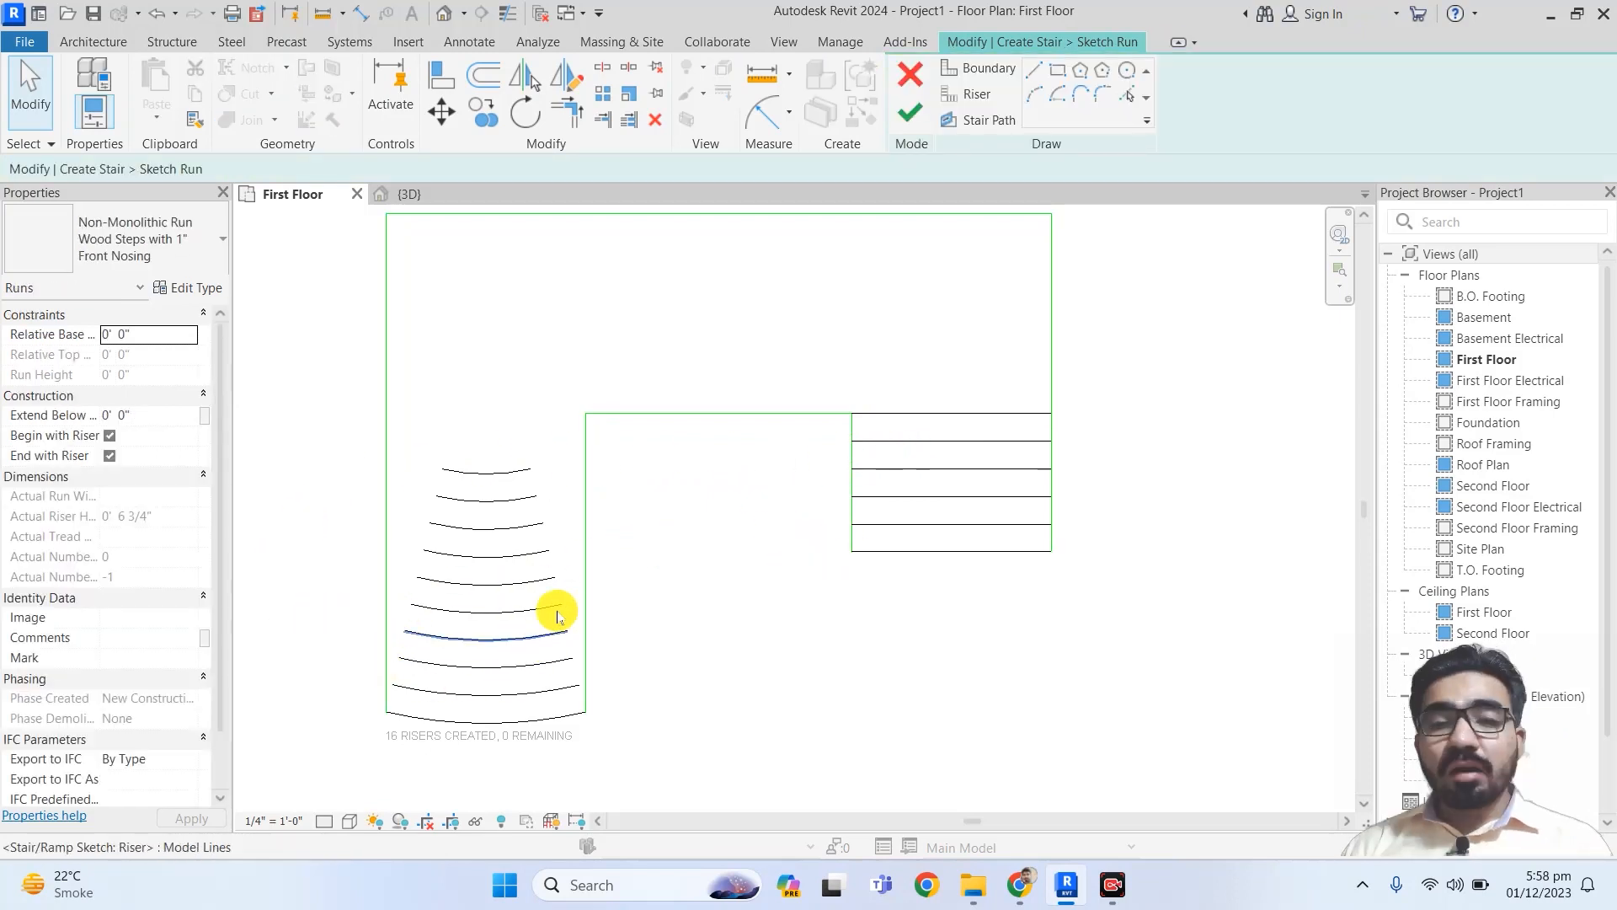
Step: Draw the stair path from the lowest arc riser's midpoint up the left leg, 14'-0" across, and down to the lowest straight riser's midpoint
{"action": "scroll", "coordinate": [514, 428], "scroll_direction": "up", "scroll_amount": 1}
{"action": "scroll", "coordinate": [514, 428], "scroll_direction": "down", "scroll_amount": 2}
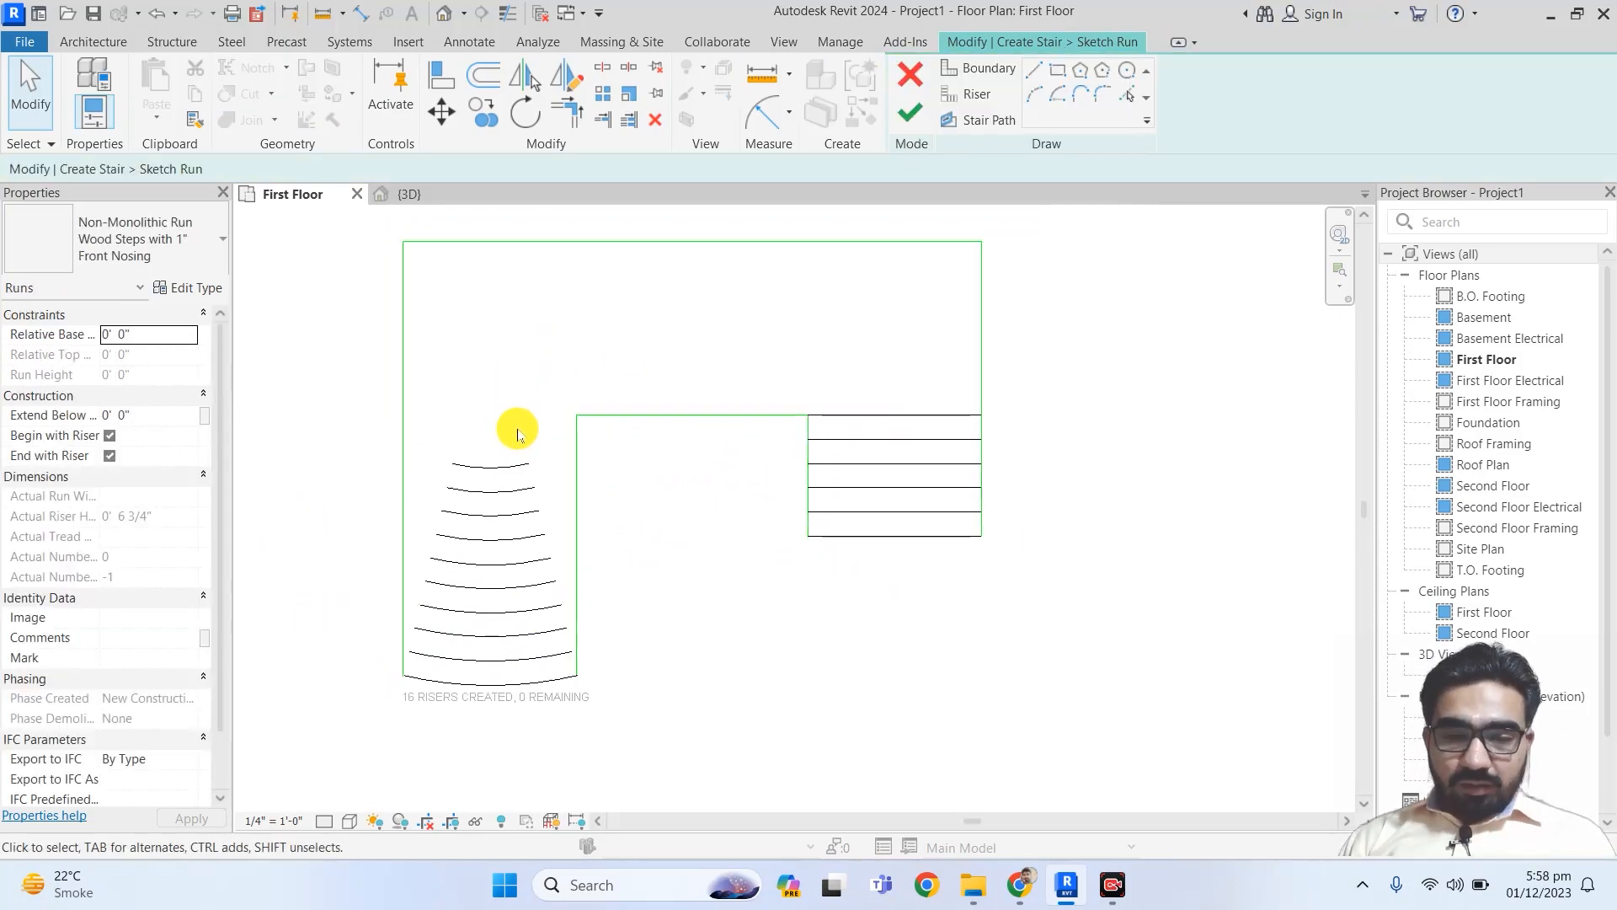
{"action": "scroll", "coordinate": [411, 718], "scroll_direction": "up", "scroll_amount": 2}
{"action": "scroll", "coordinate": [413, 716], "scroll_direction": "down", "scroll_amount": 2}
{"action": "scroll", "coordinate": [621, 621], "scroll_direction": "up", "scroll_amount": 1}
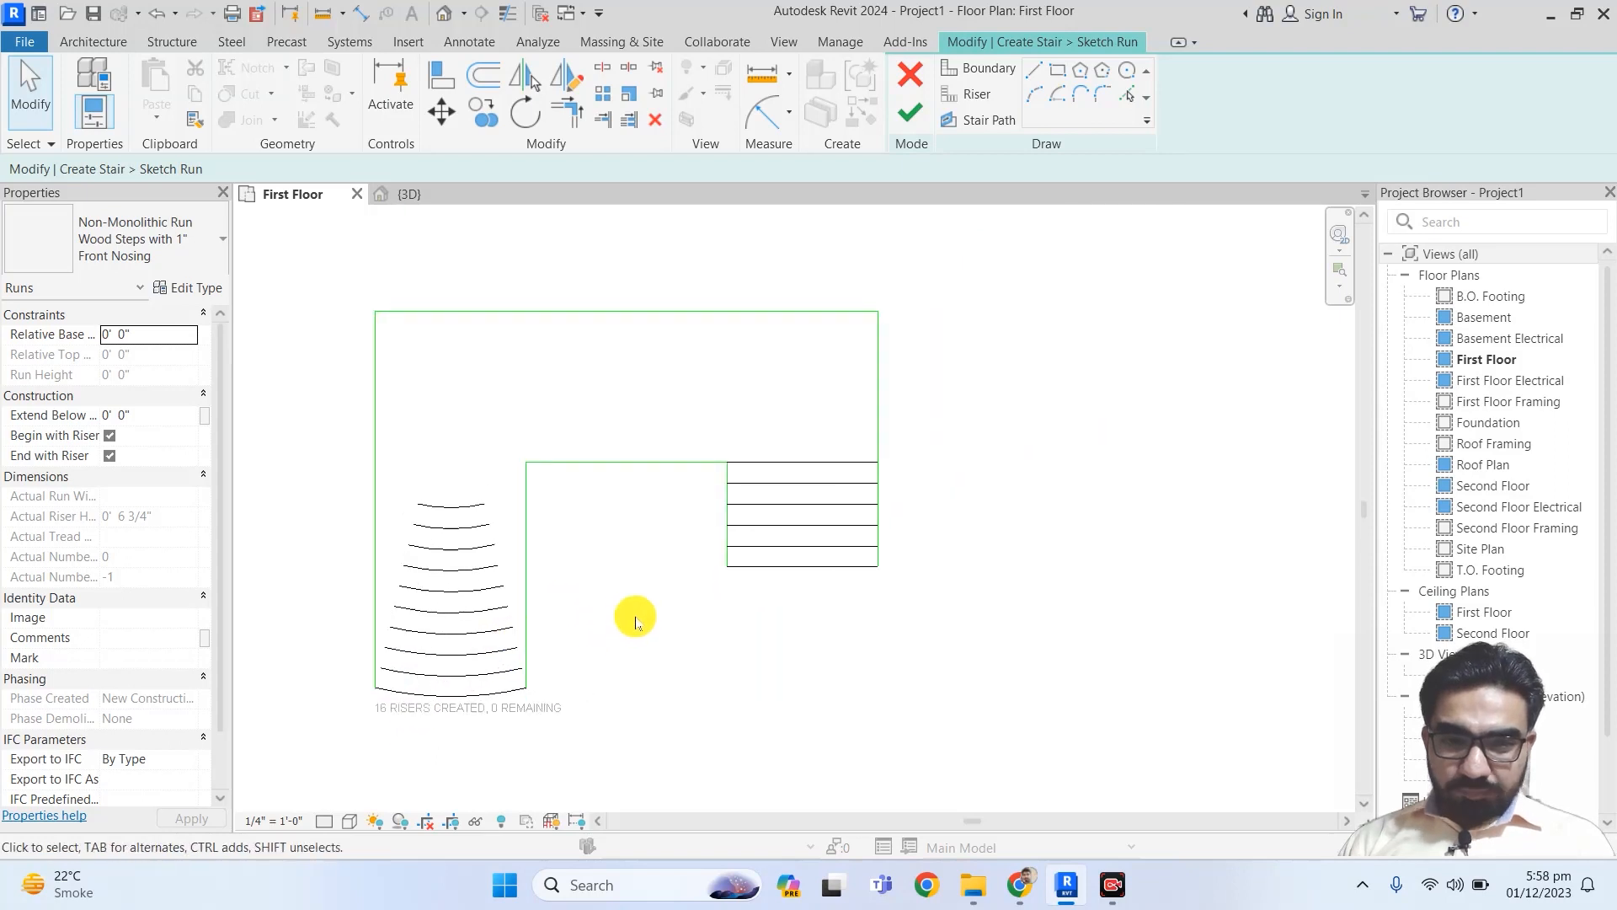
{"action": "left_click", "coordinate": [988, 120]}
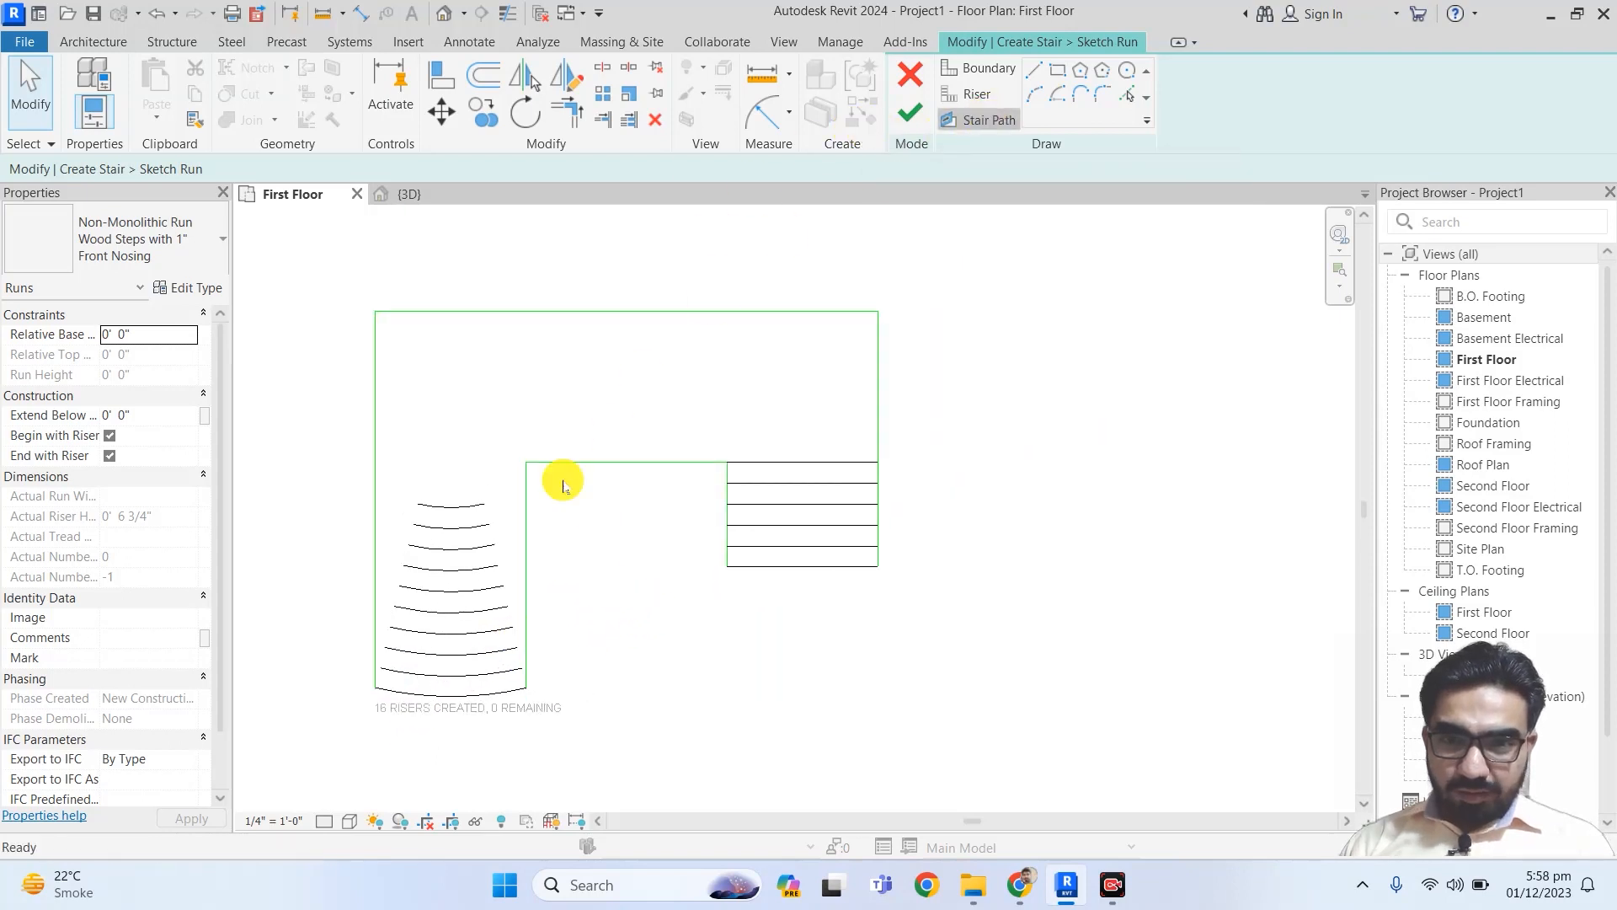
{"action": "left_click", "coordinate": [443, 698]}
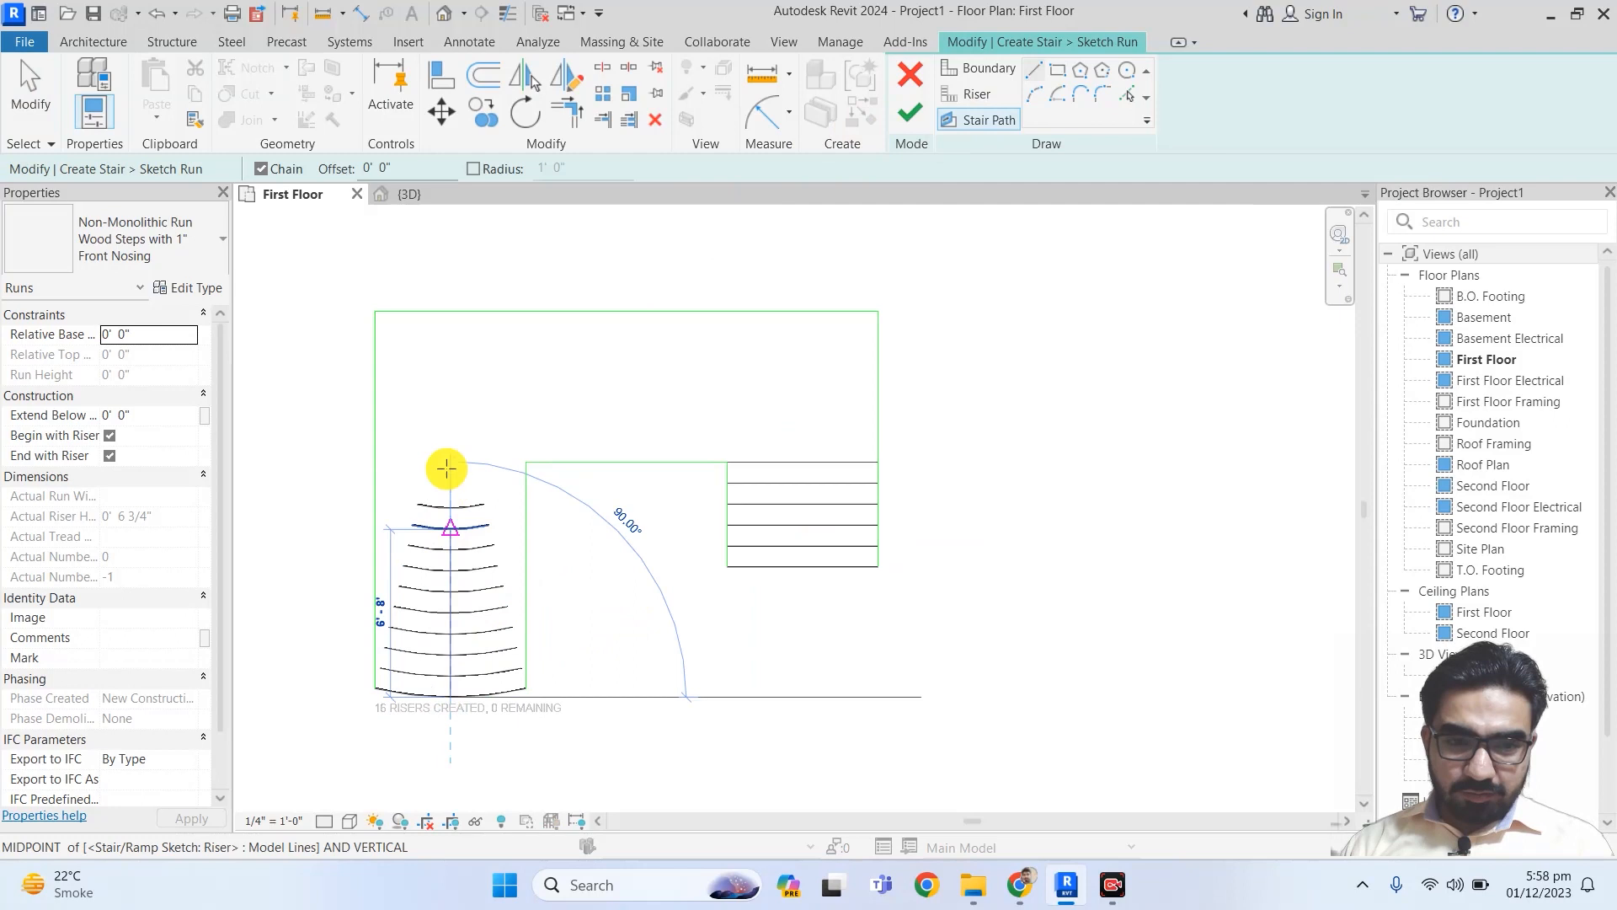
{"action": "left_click", "coordinate": [452, 380]}
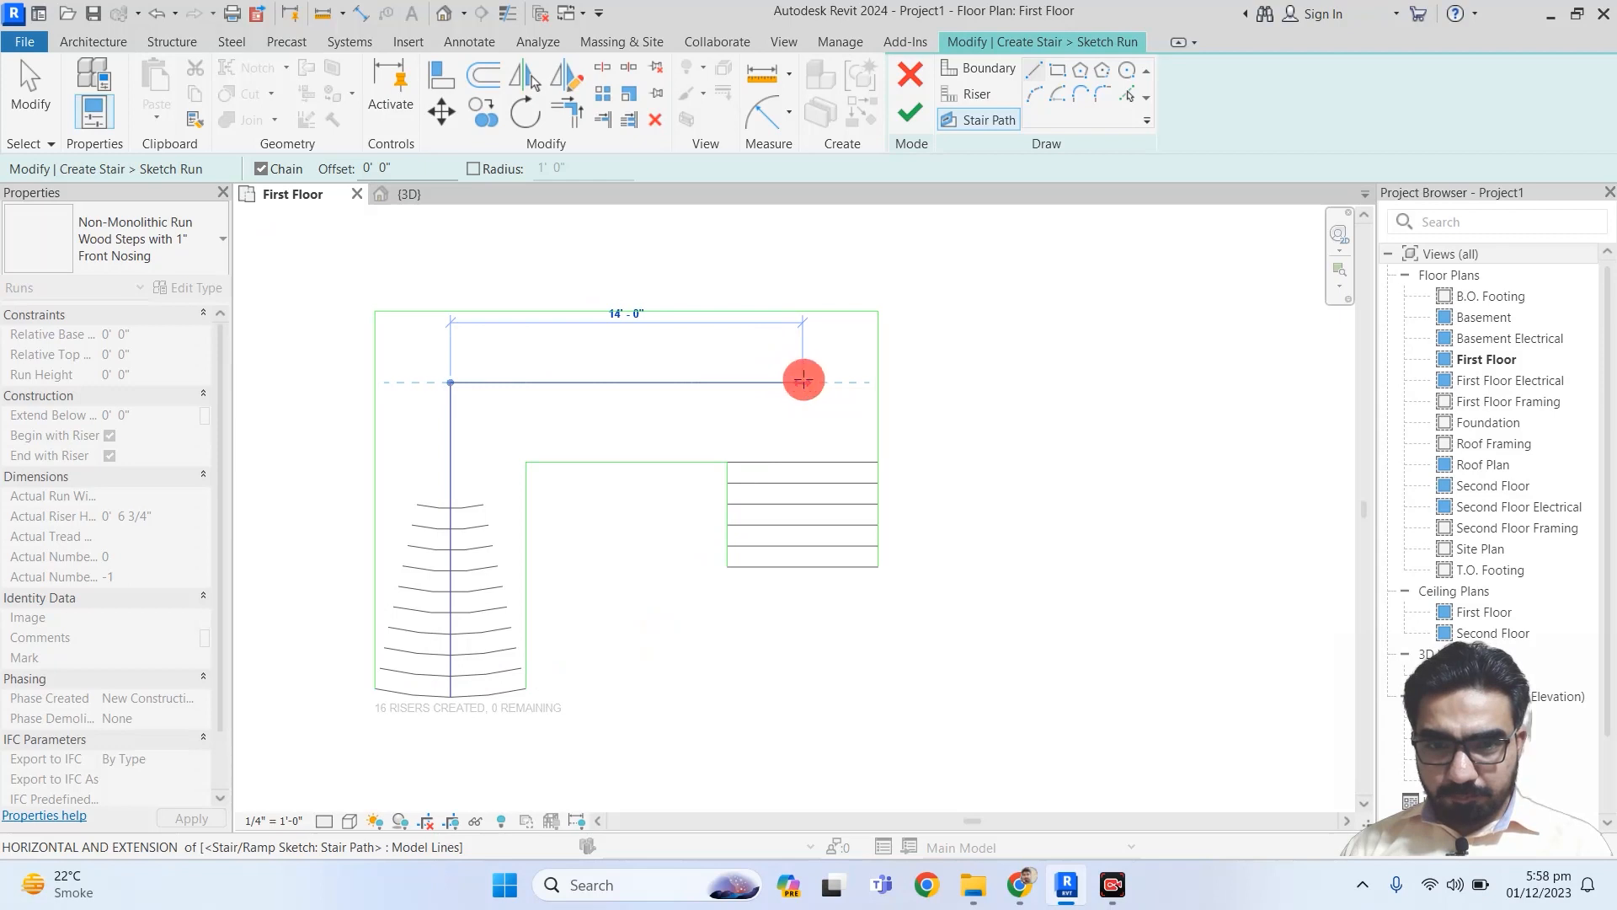
{"action": "left_click", "coordinate": [804, 381]}
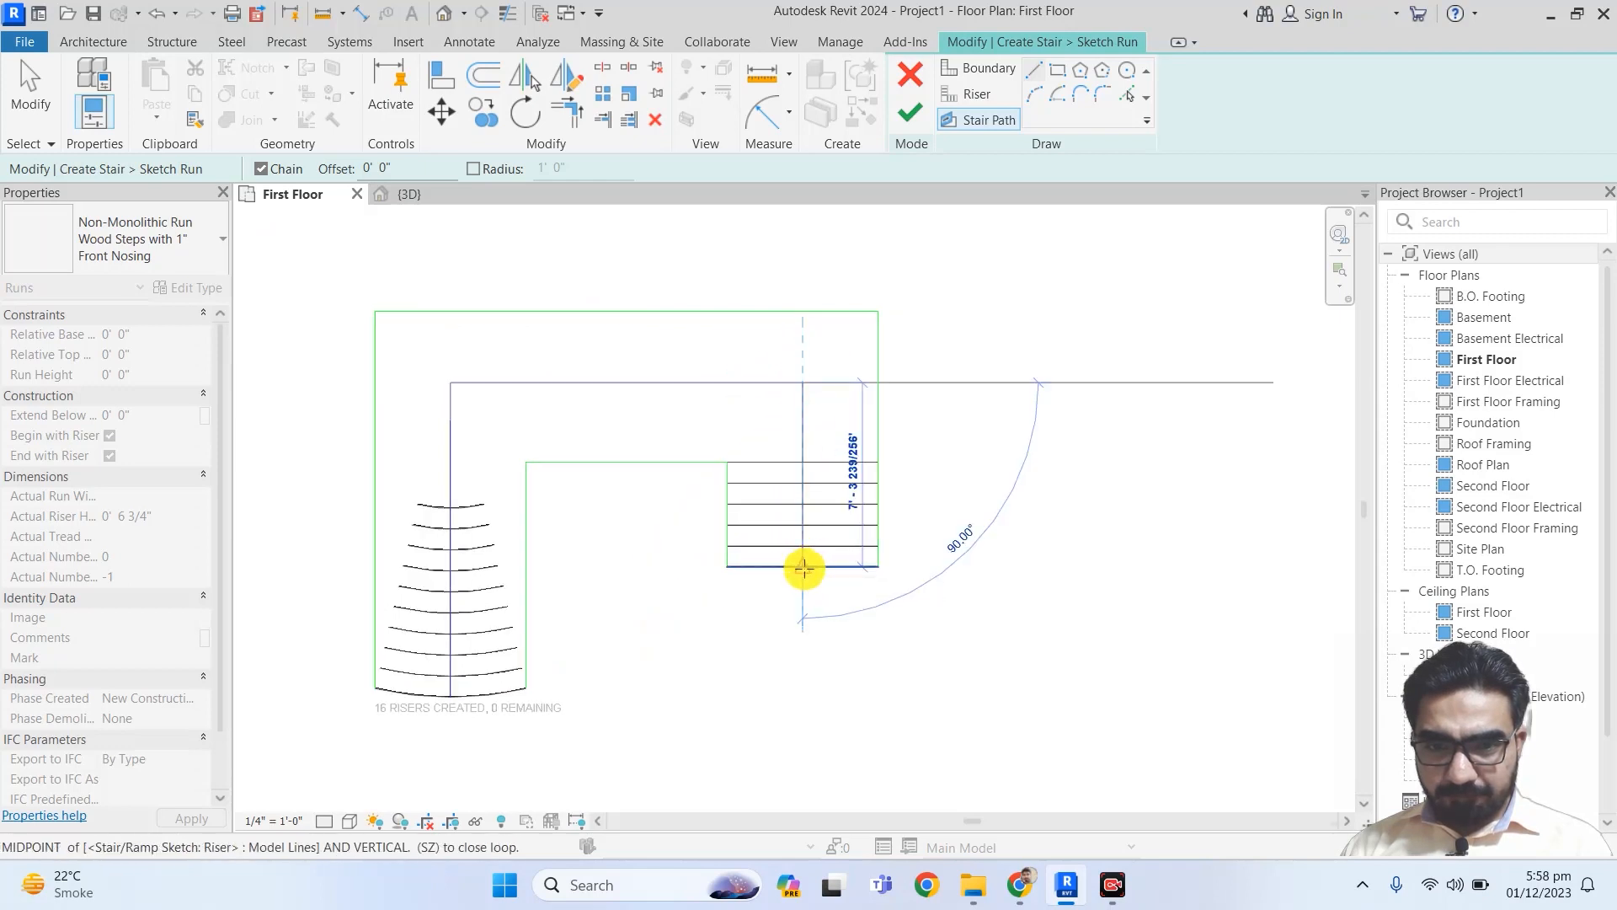
{"action": "left_click", "coordinate": [804, 569]}
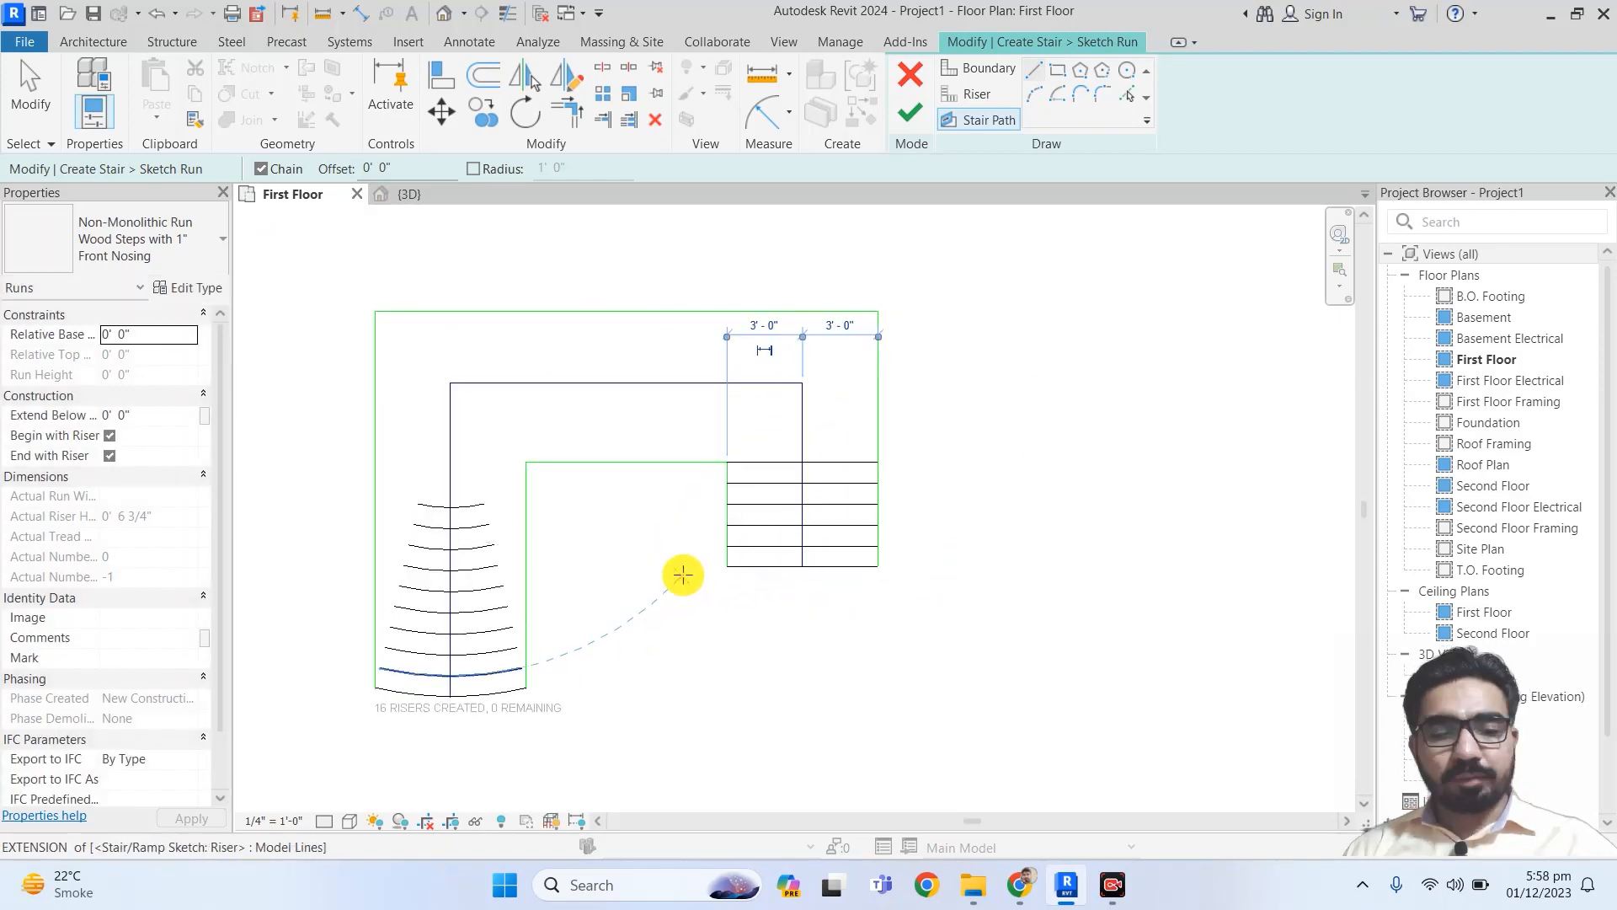
Step: Finish the run sketch and complete the stair
{"action": "left_click", "coordinate": [914, 113]}
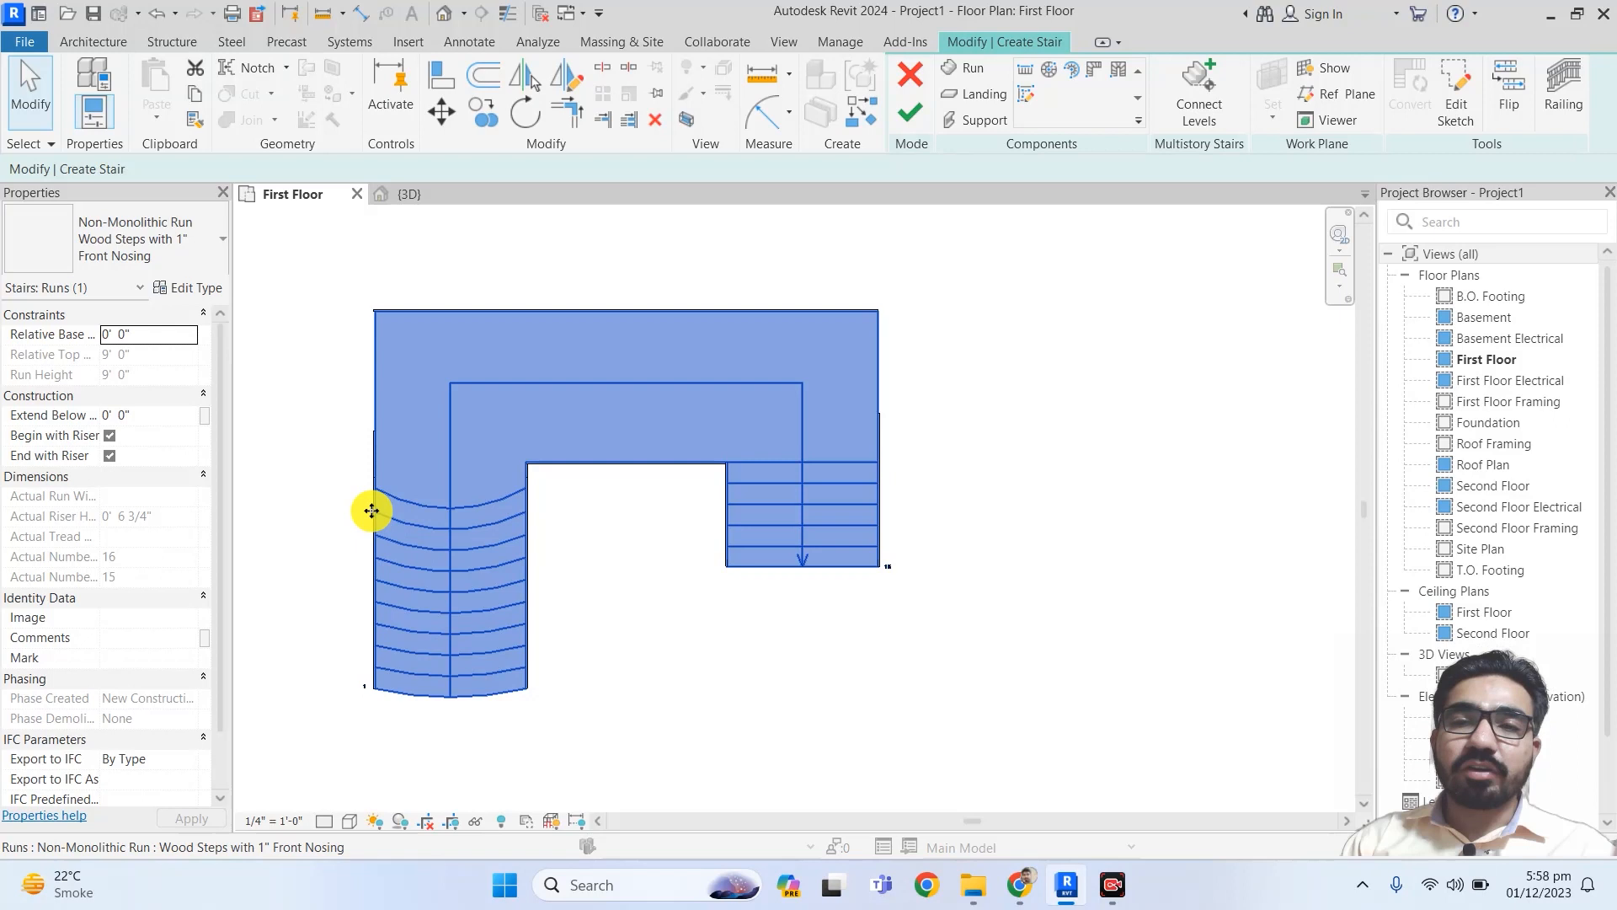
{"action": "left_click", "coordinate": [915, 114]}
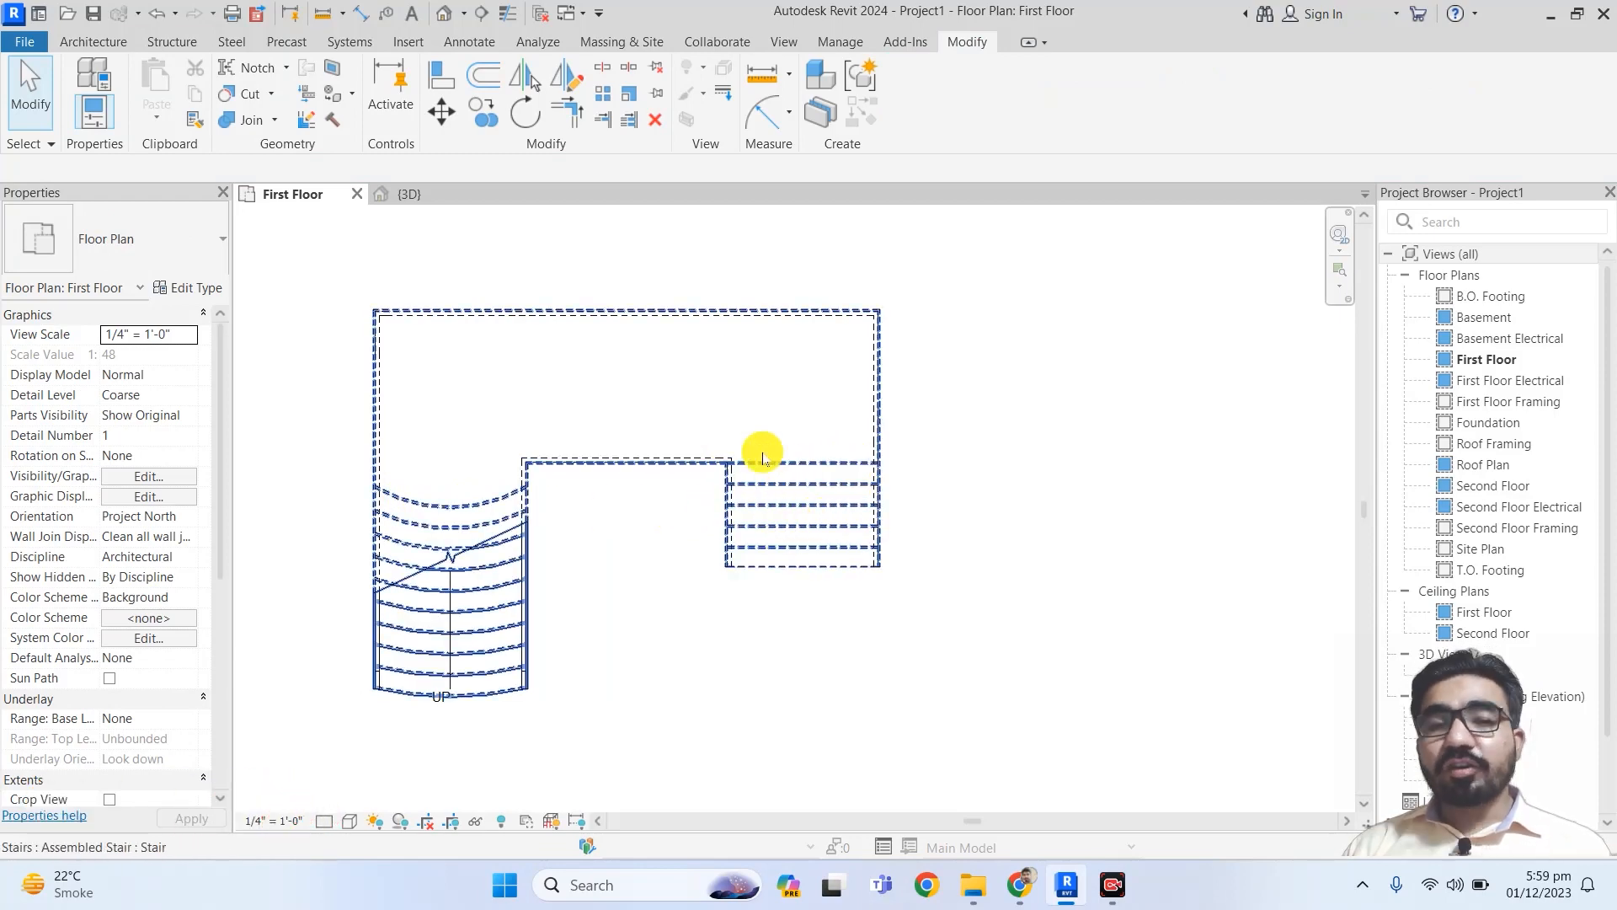
Step: Examine the finished stair in the 3D view, checking its curved steps, landing and railings
{"action": "left_click", "coordinate": [390, 195]}
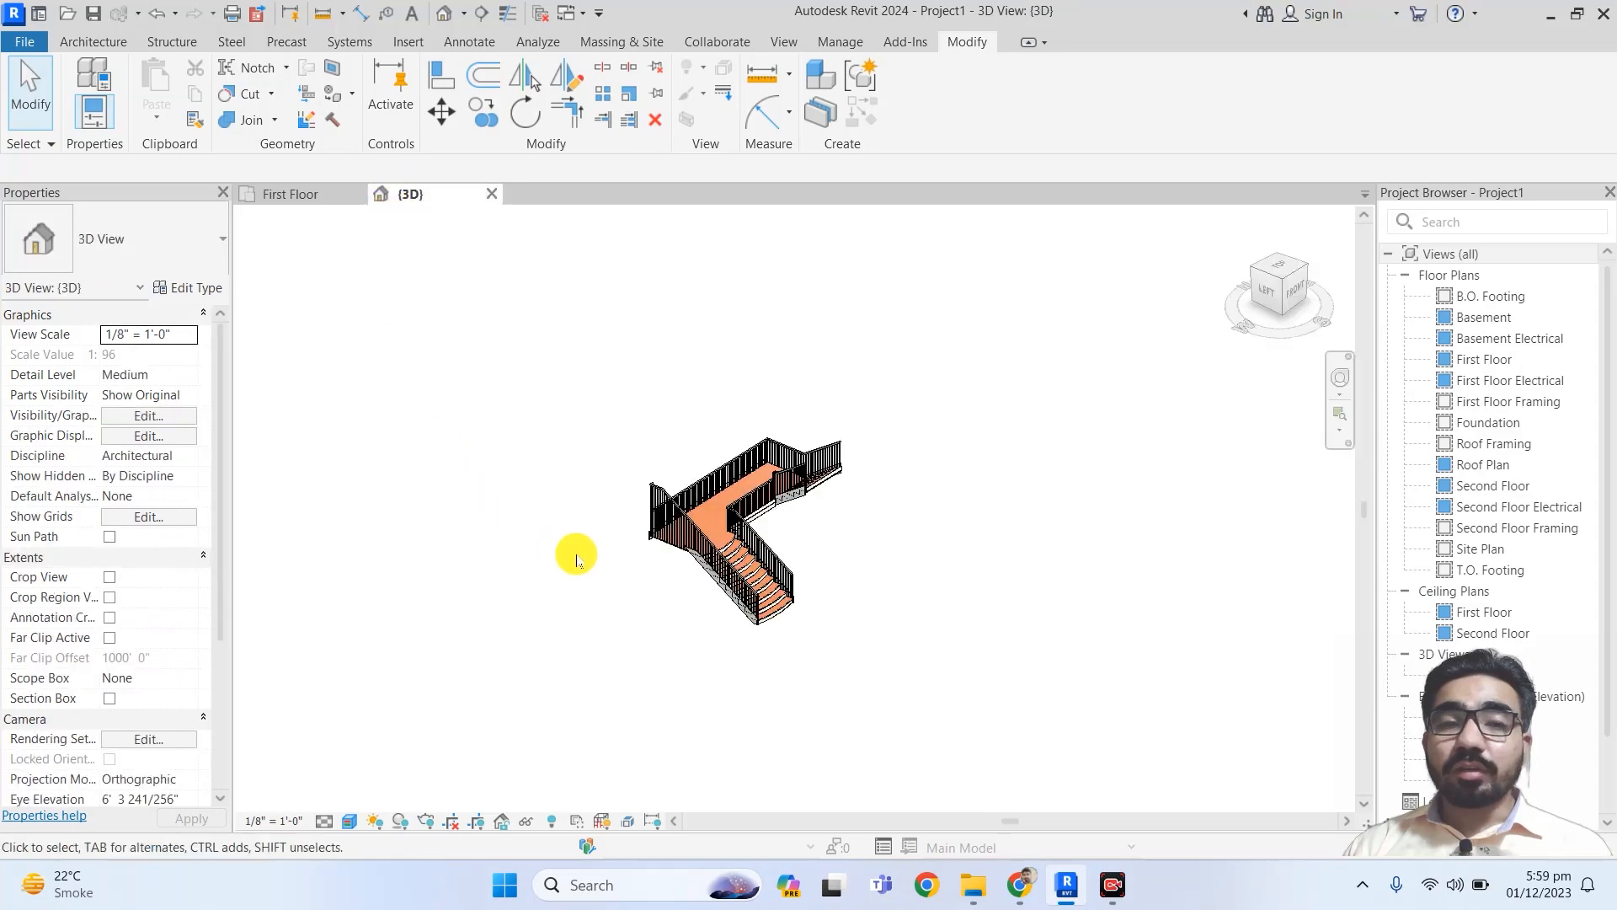
{"action": "scroll", "coordinate": [786, 606], "scroll_direction": "up", "scroll_amount": 5}
{"action": "middle_click_drag", "start_coordinate": [857, 630], "coordinate": [963, 628], "text": "shift"}
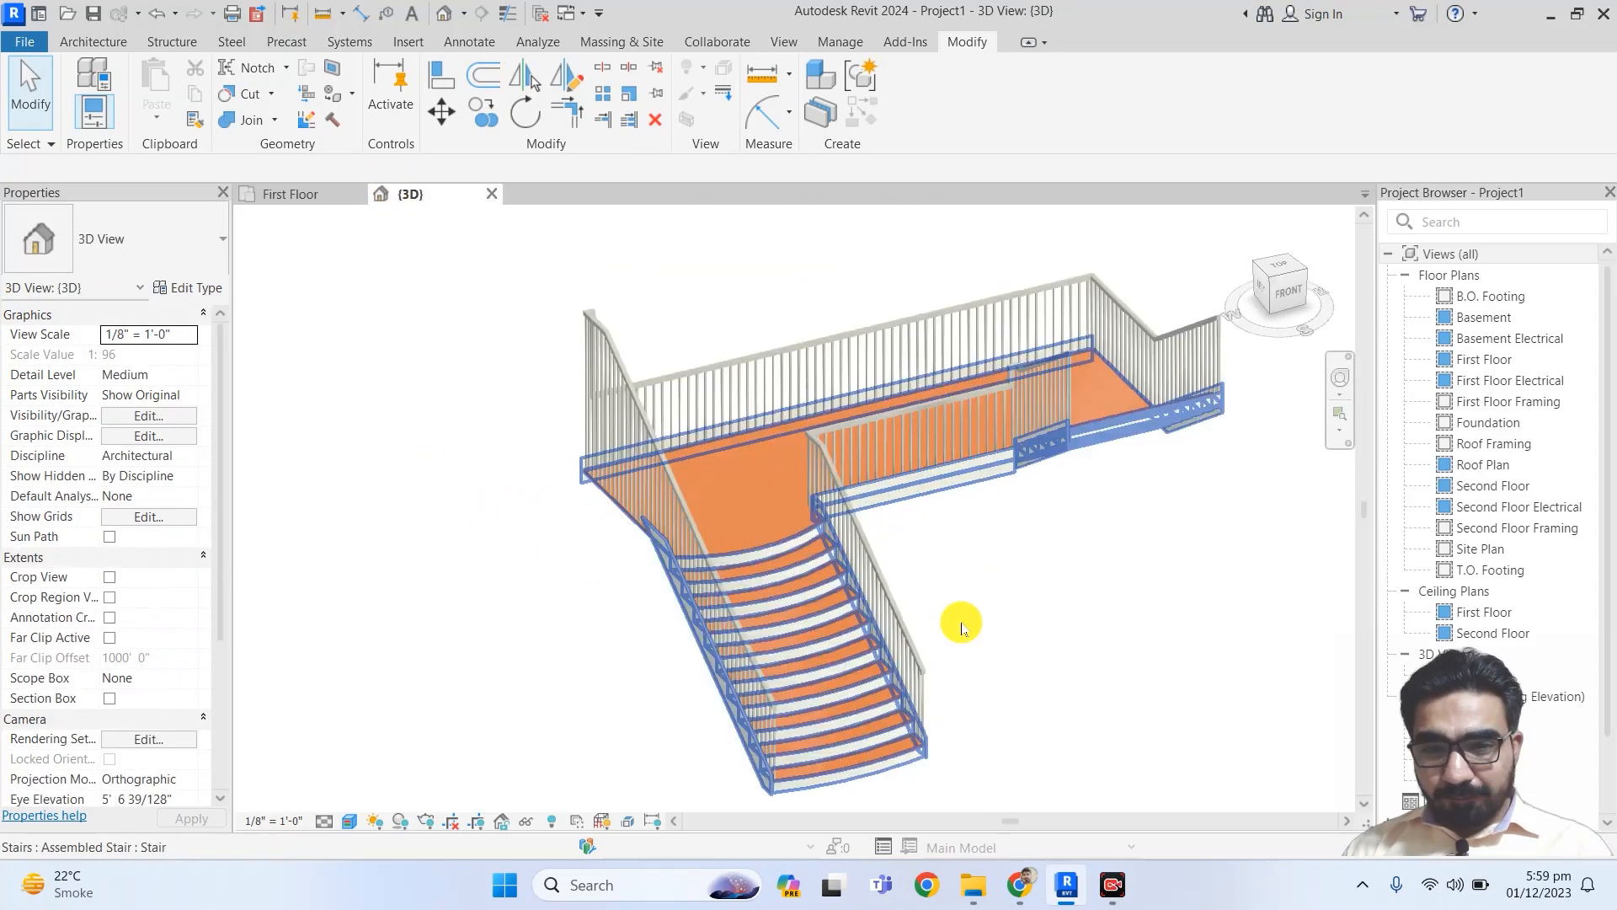
{"action": "middle_click_drag", "start_coordinate": [823, 671], "coordinate": [806, 668], "text": "shift"}
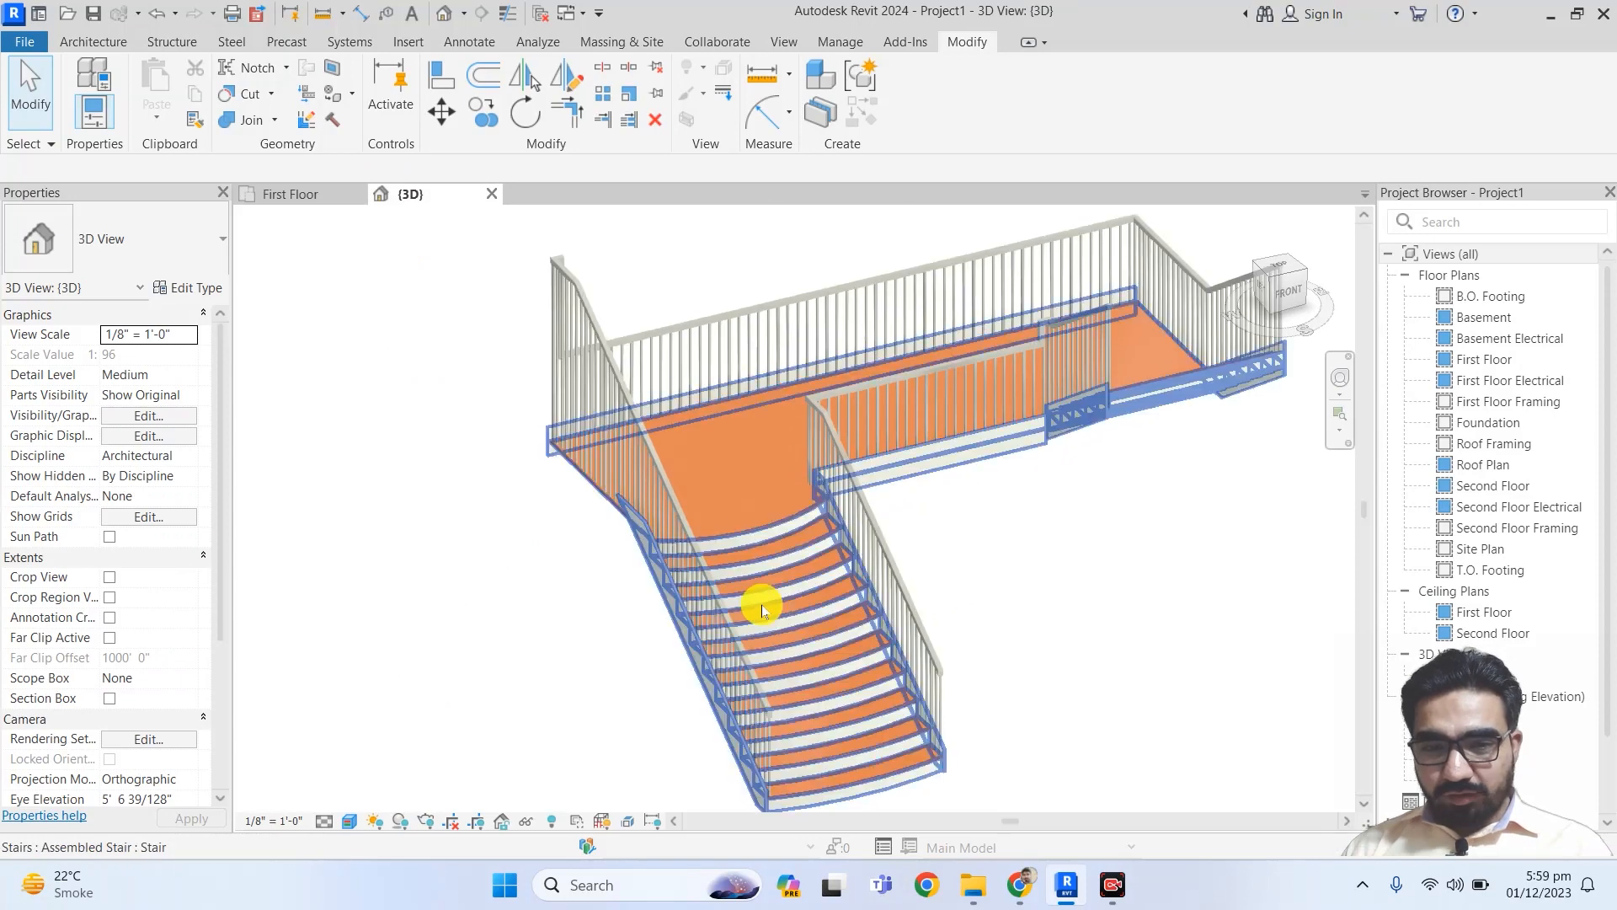
{"action": "scroll", "coordinate": [974, 558], "scroll_direction": "down", "scroll_amount": 2}
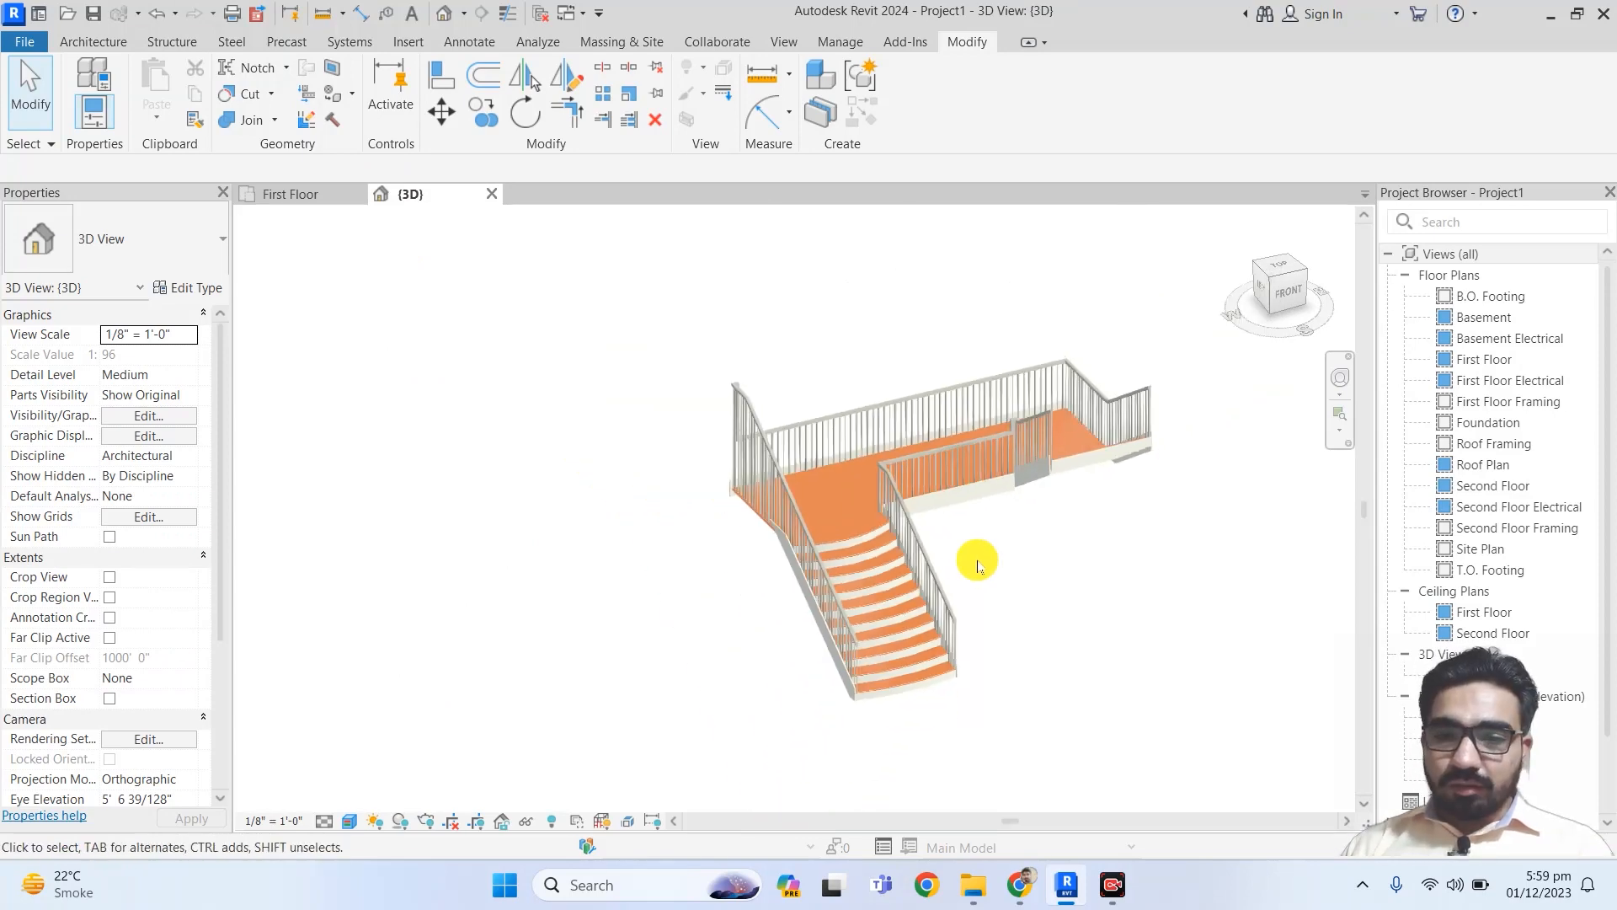
{"action": "scroll", "coordinate": [1007, 663], "scroll_direction": "up", "scroll_amount": 5}
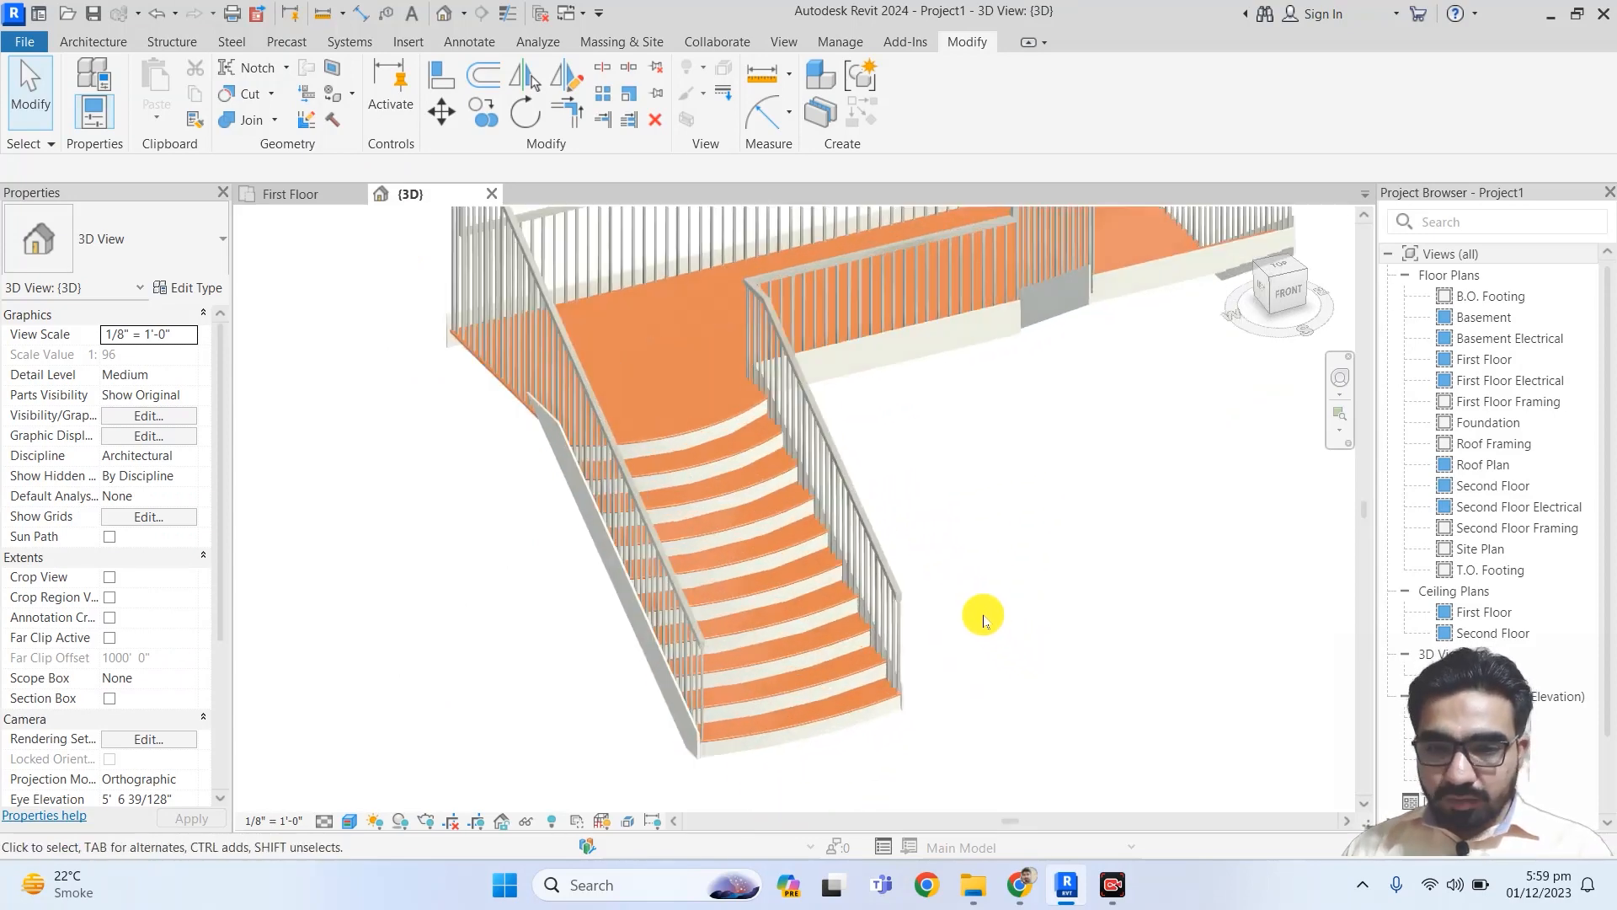
{"action": "scroll", "coordinate": [634, 352], "scroll_direction": "up", "scroll_amount": 5}
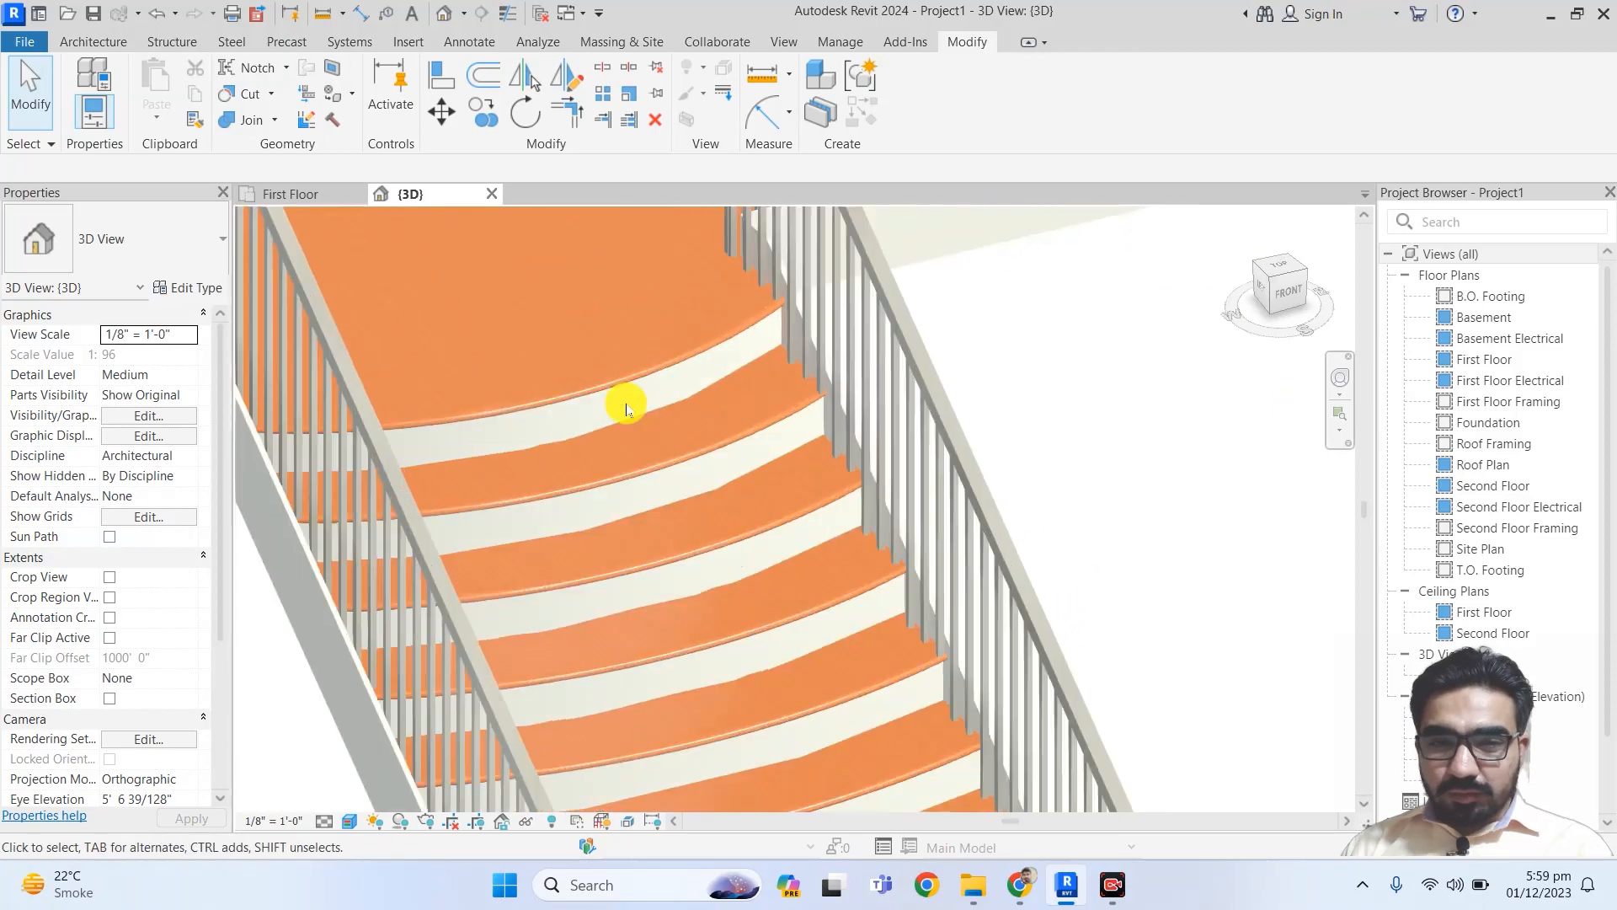
{"action": "scroll", "coordinate": [643, 465], "scroll_direction": "down", "scroll_amount": 6}
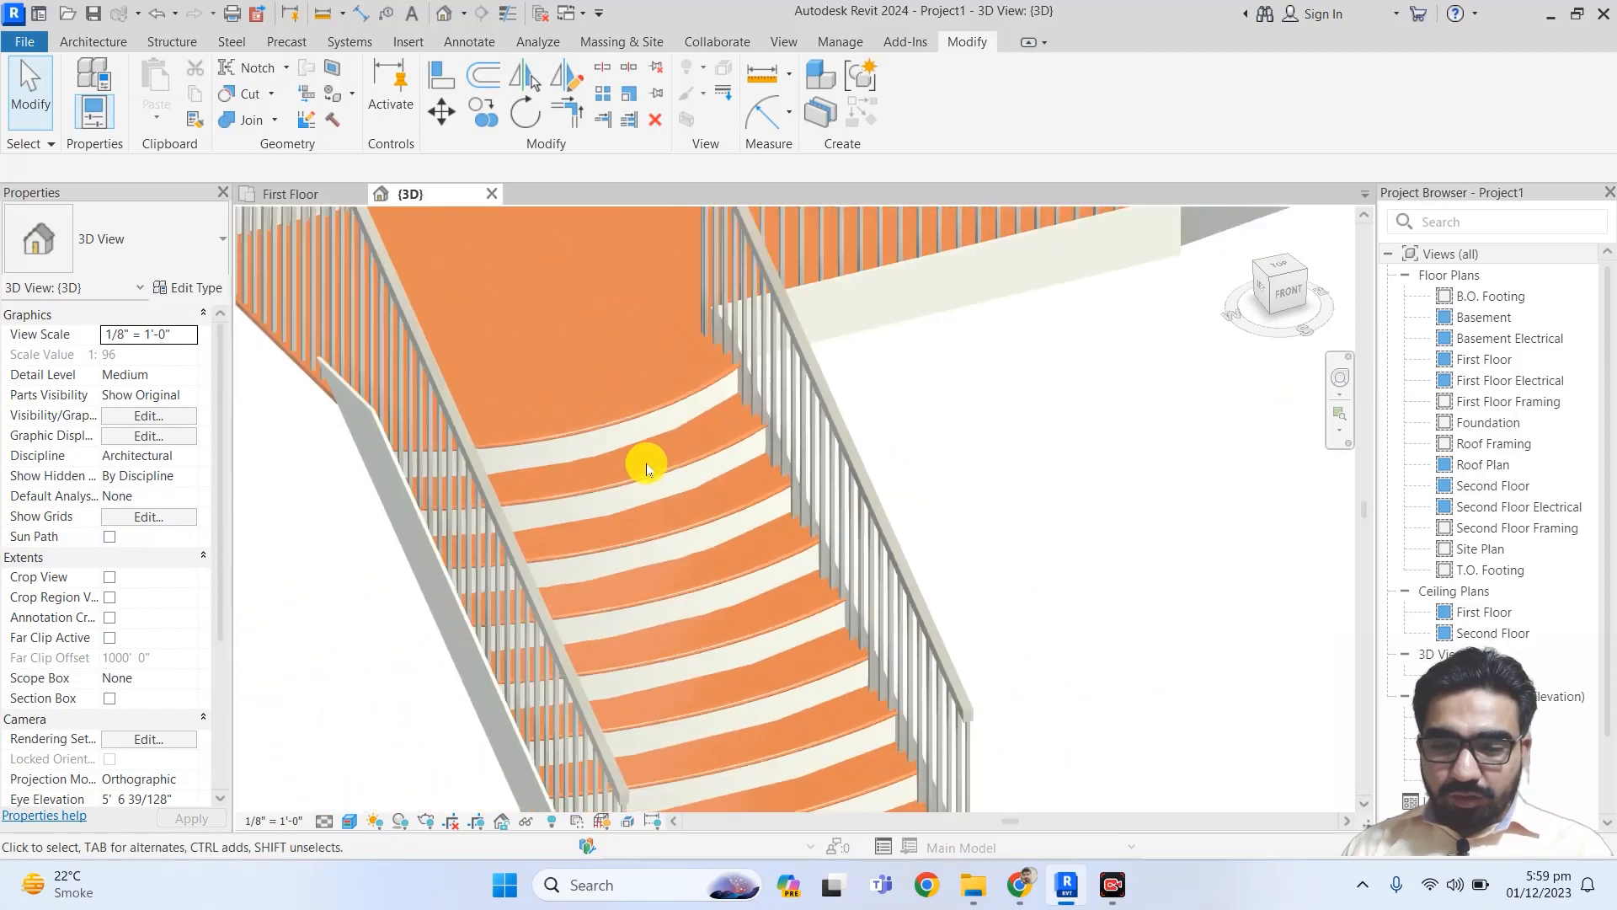
{"action": "scroll", "coordinate": [741, 539], "scroll_direction": "down", "scroll_amount": 2}
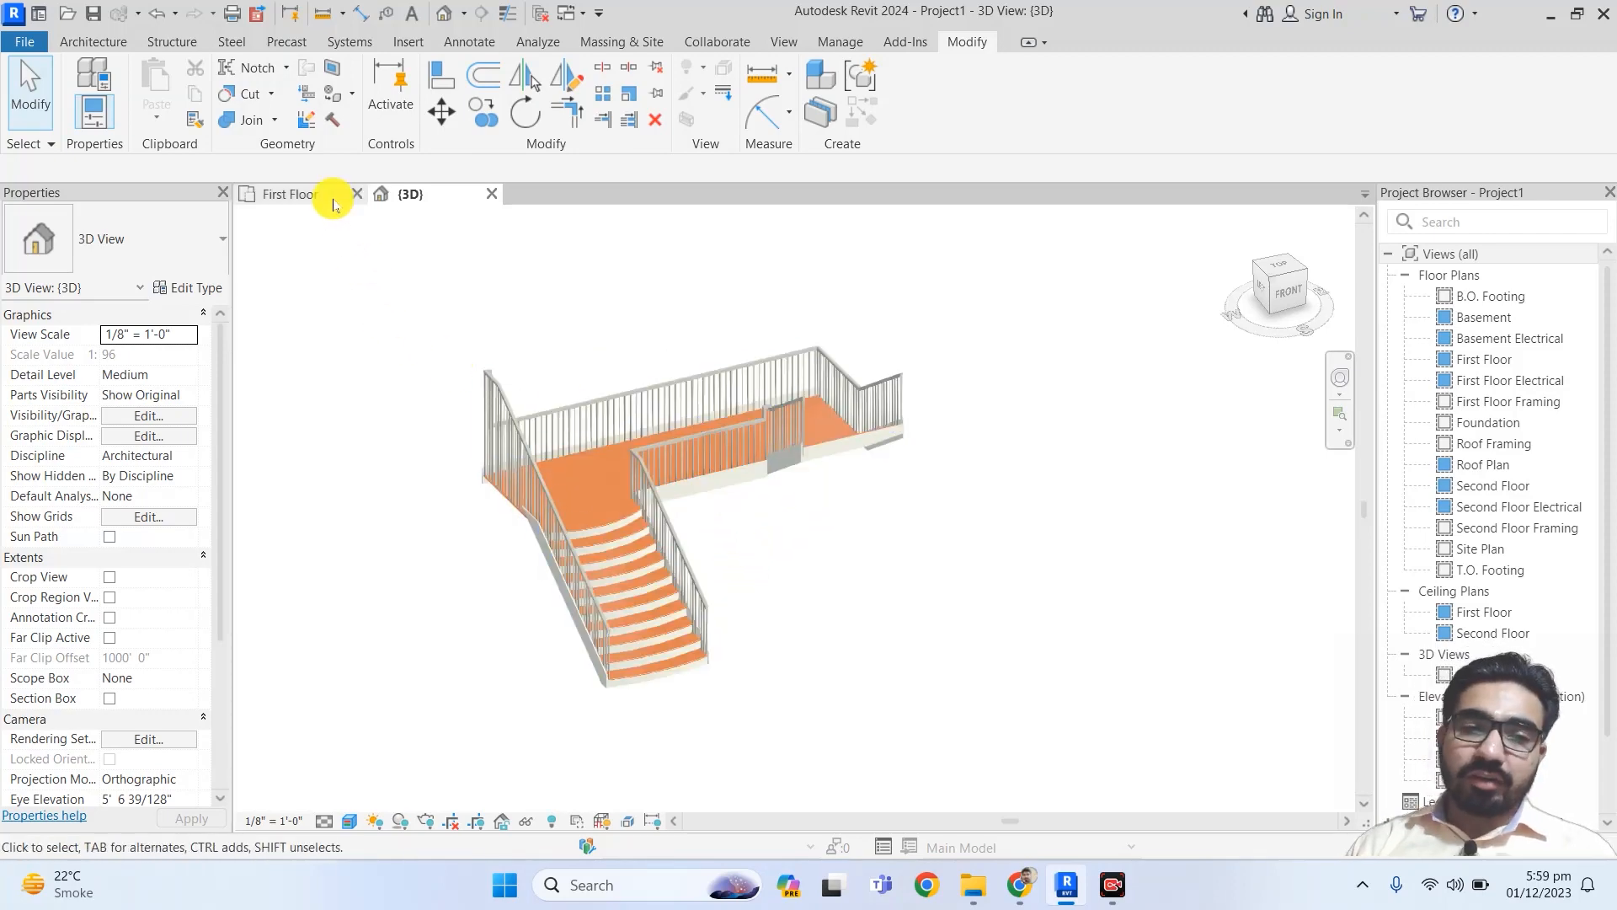
Step: Select the stair on the First Floor plan and review its instance properties, from level constraints and riser count to phasing and IFC parameters
{"action": "left_click", "coordinate": [303, 194]}
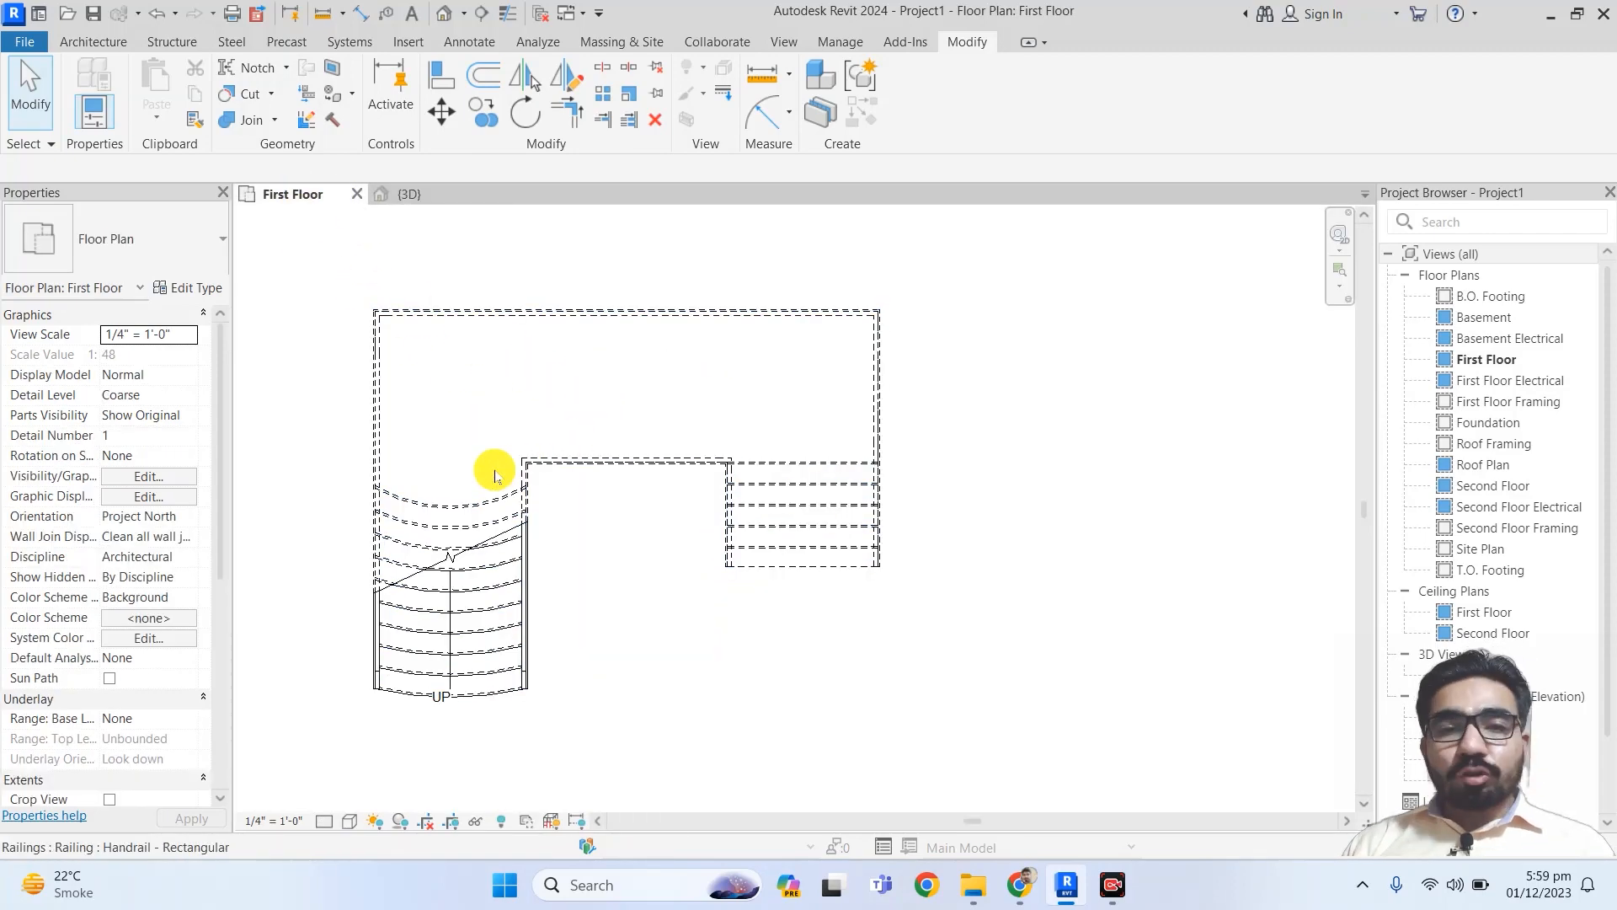
{"action": "left_click", "coordinate": [574, 464]}
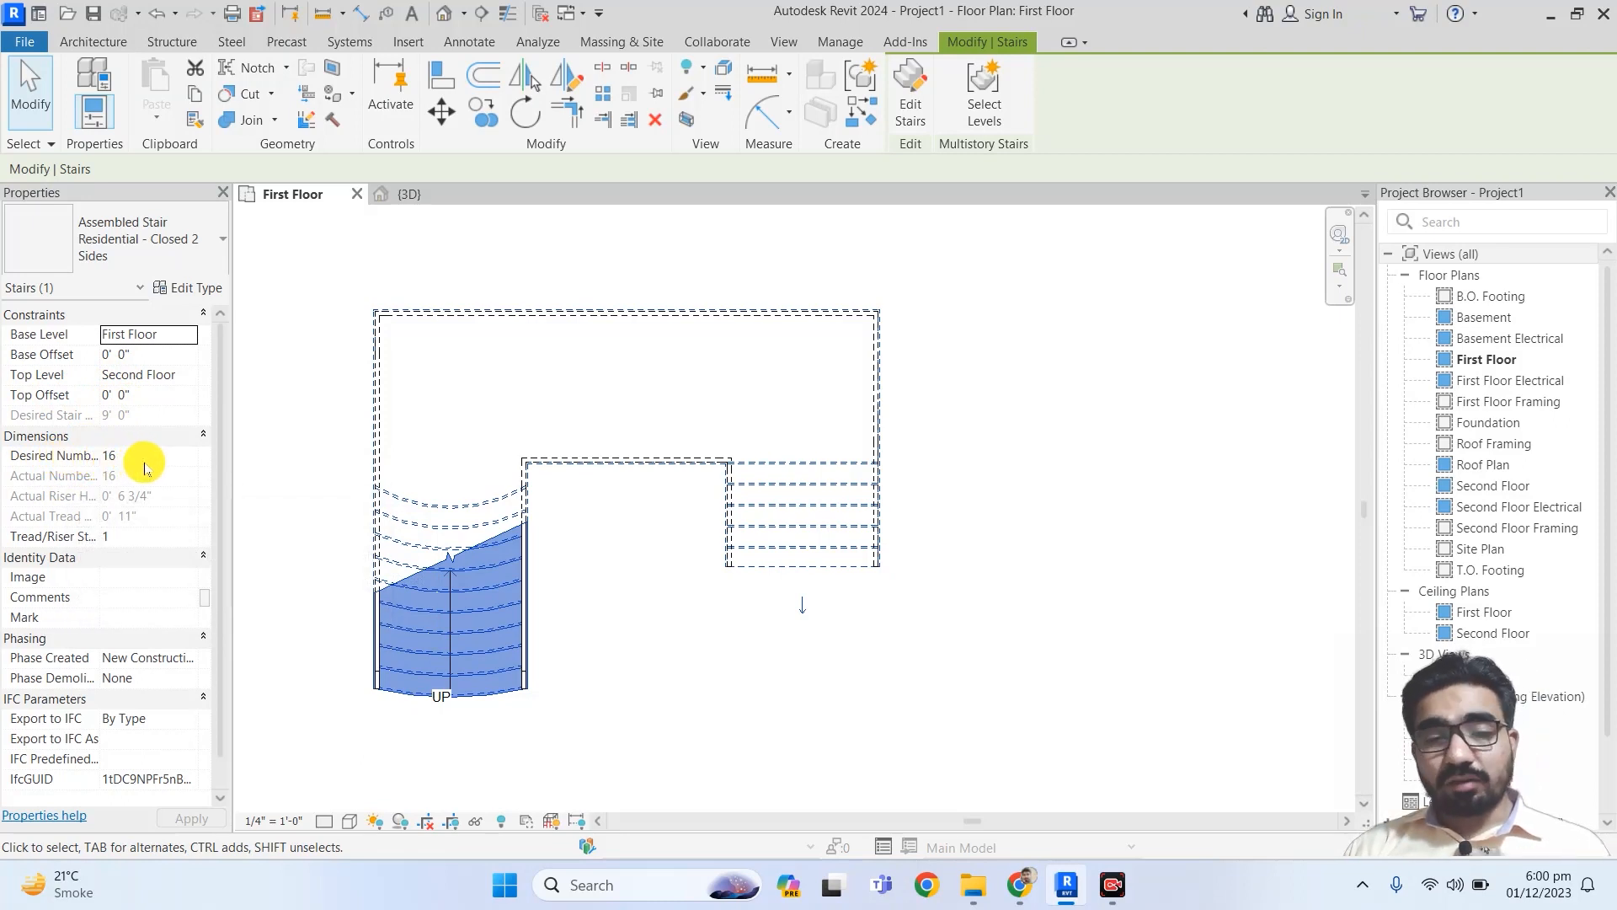
{"action": "scroll", "coordinate": [77, 581], "scroll_direction": "down", "scroll_amount": 1}
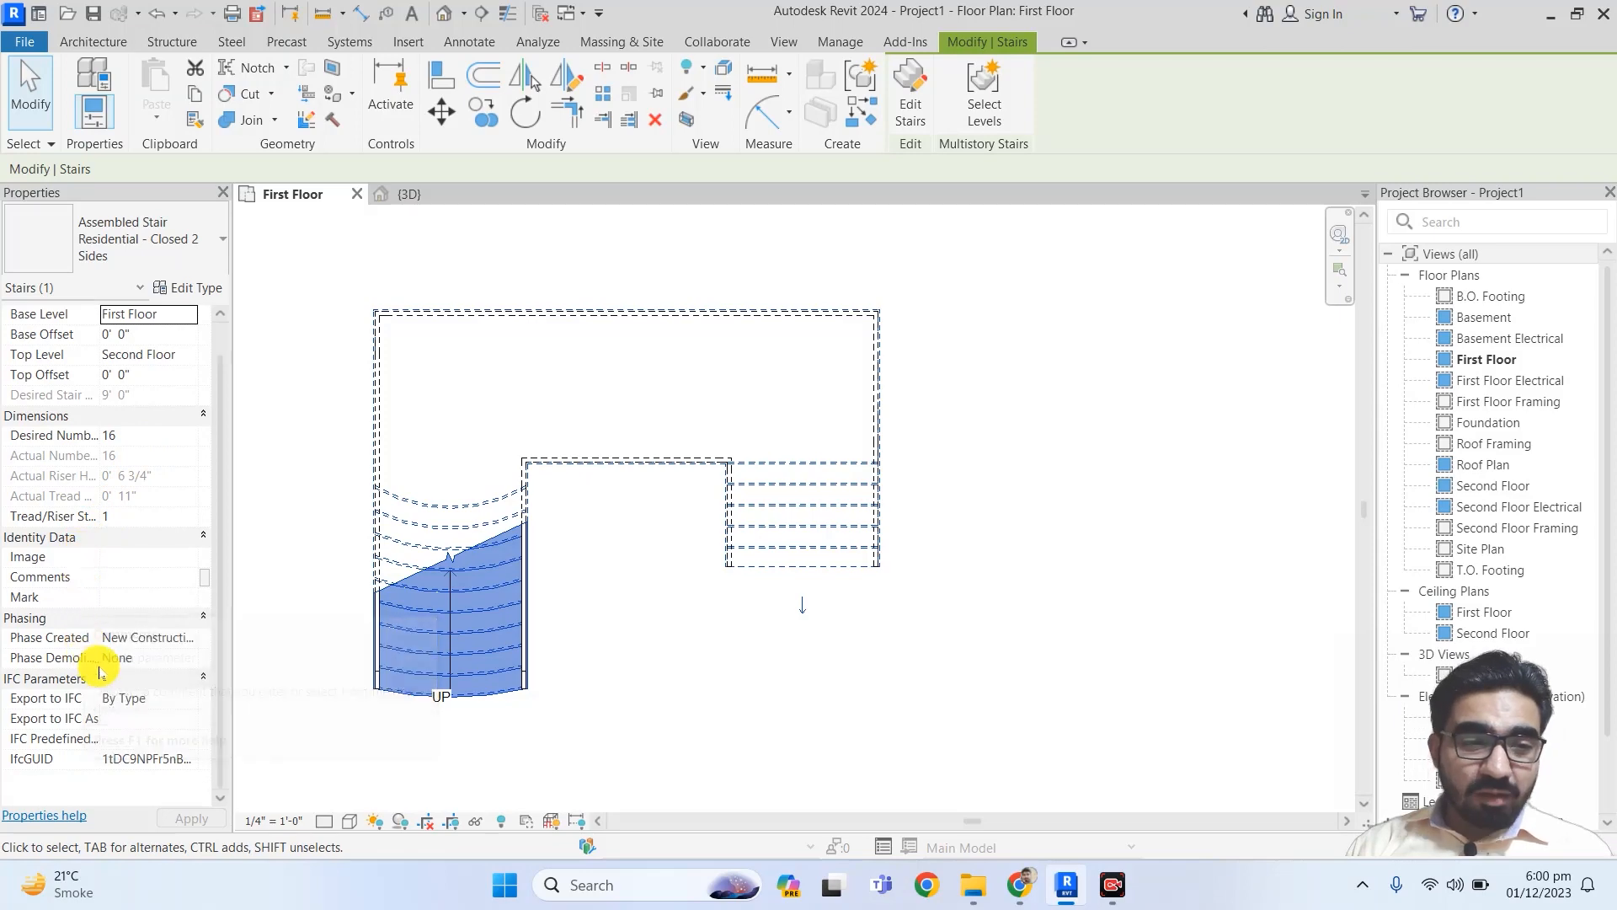
{"action": "scroll", "coordinate": [93, 665], "scroll_direction": "up", "scroll_amount": 1}
Step: Review the stair's type properties, covering calculation rules, construction and supports, including the available Right Support options
{"action": "left_click", "coordinate": [181, 287]}
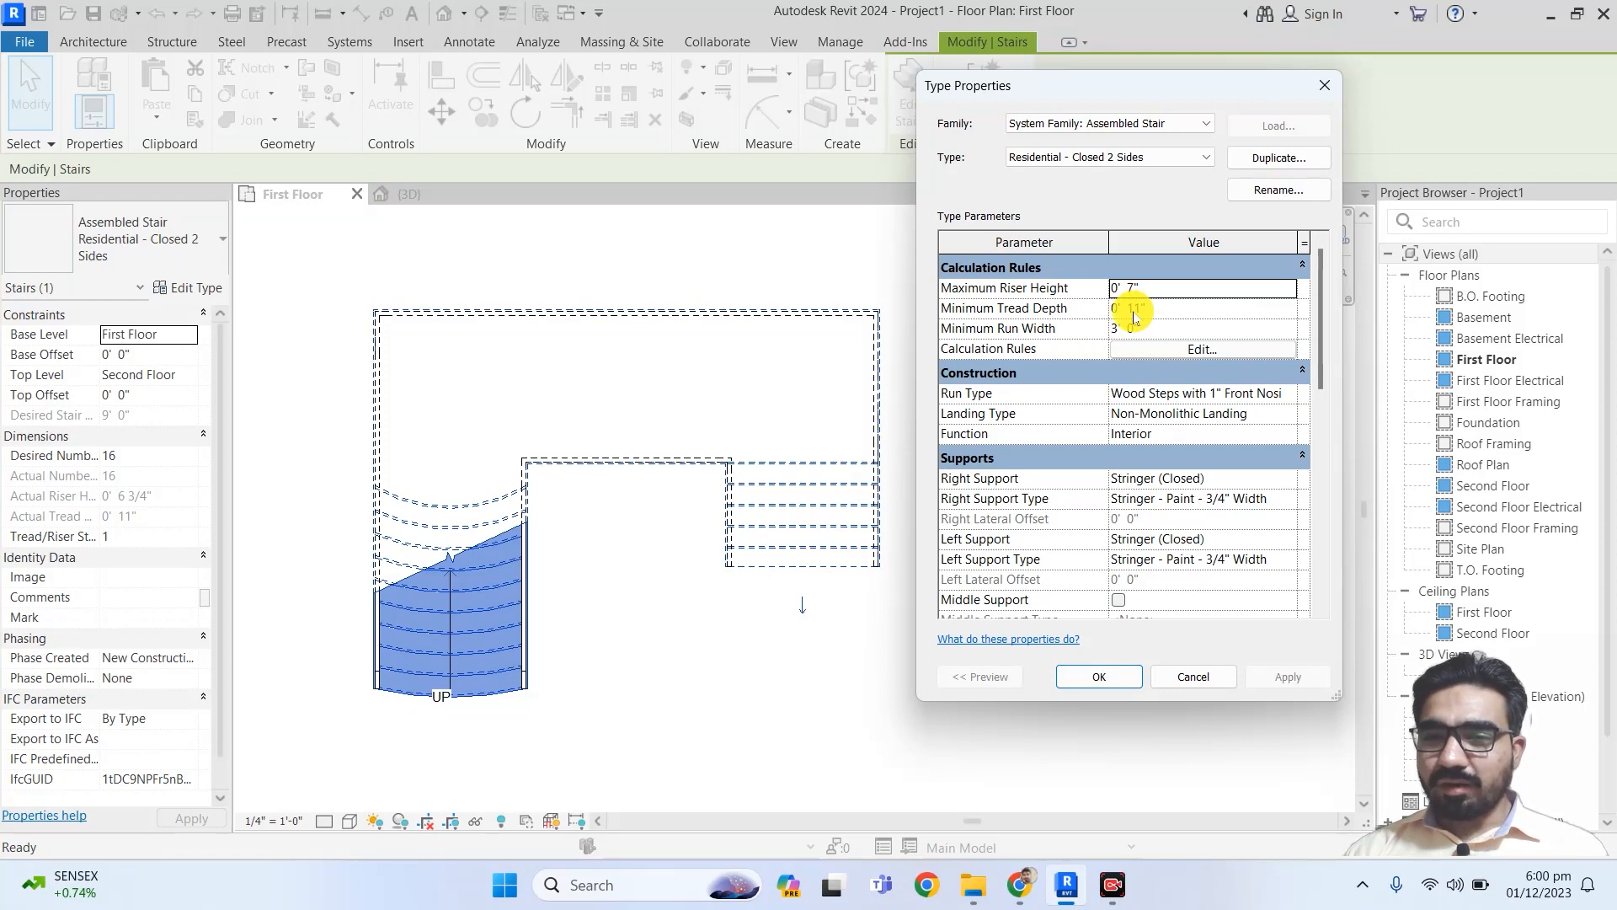
{"action": "scroll", "coordinate": [1159, 563], "scroll_direction": "down", "scroll_amount": 2}
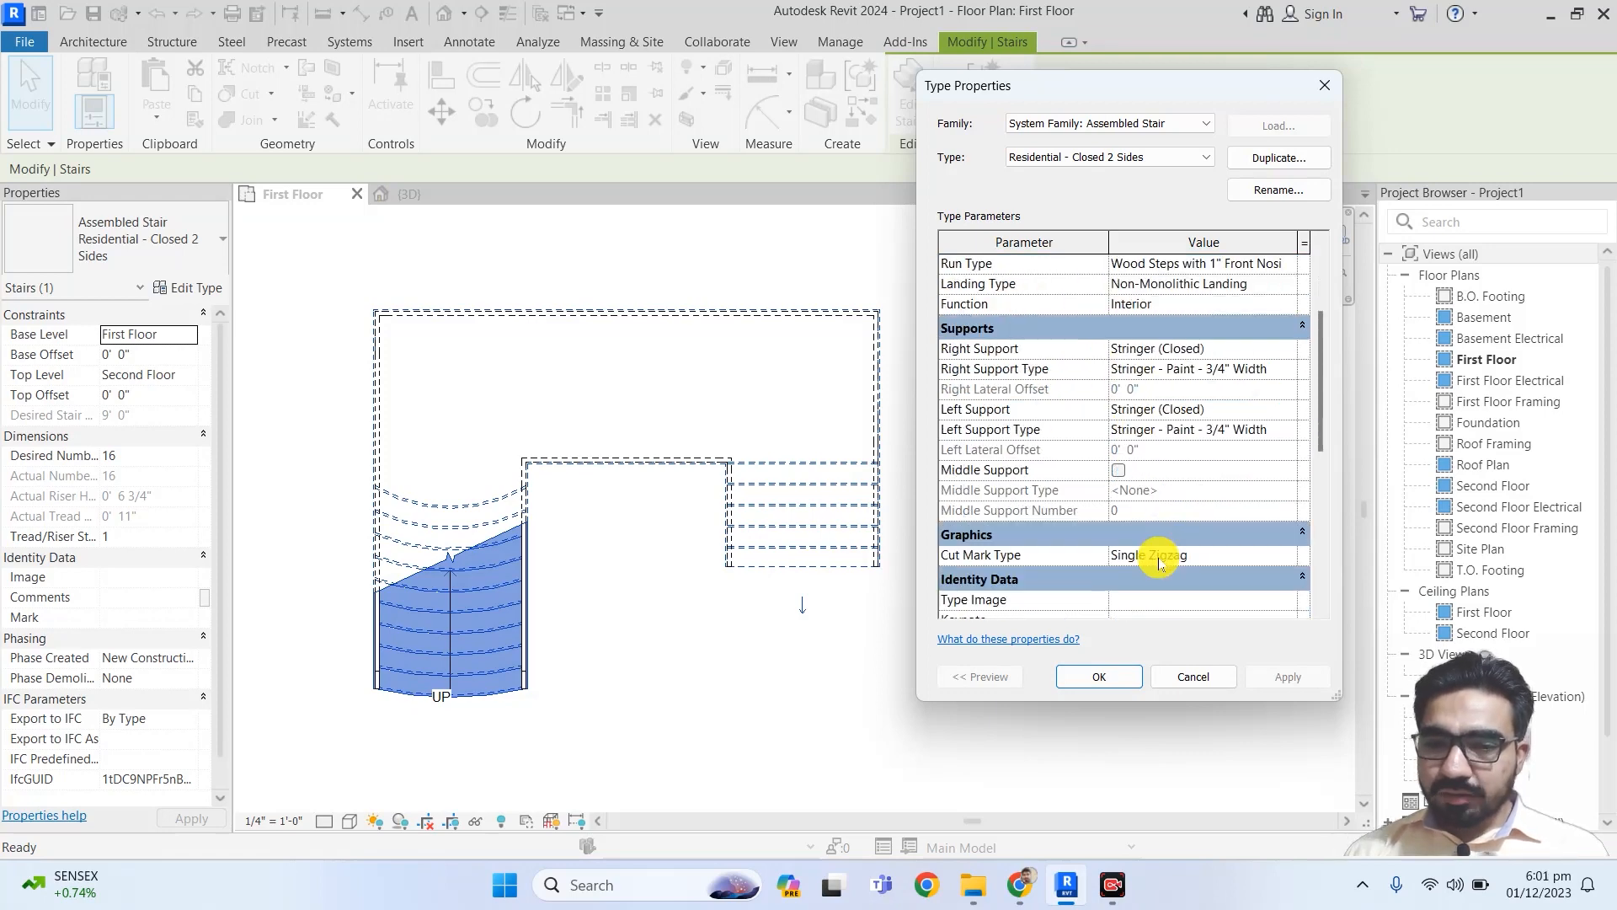
{"action": "scroll", "coordinate": [1159, 563], "scroll_direction": "up", "scroll_amount": 1}
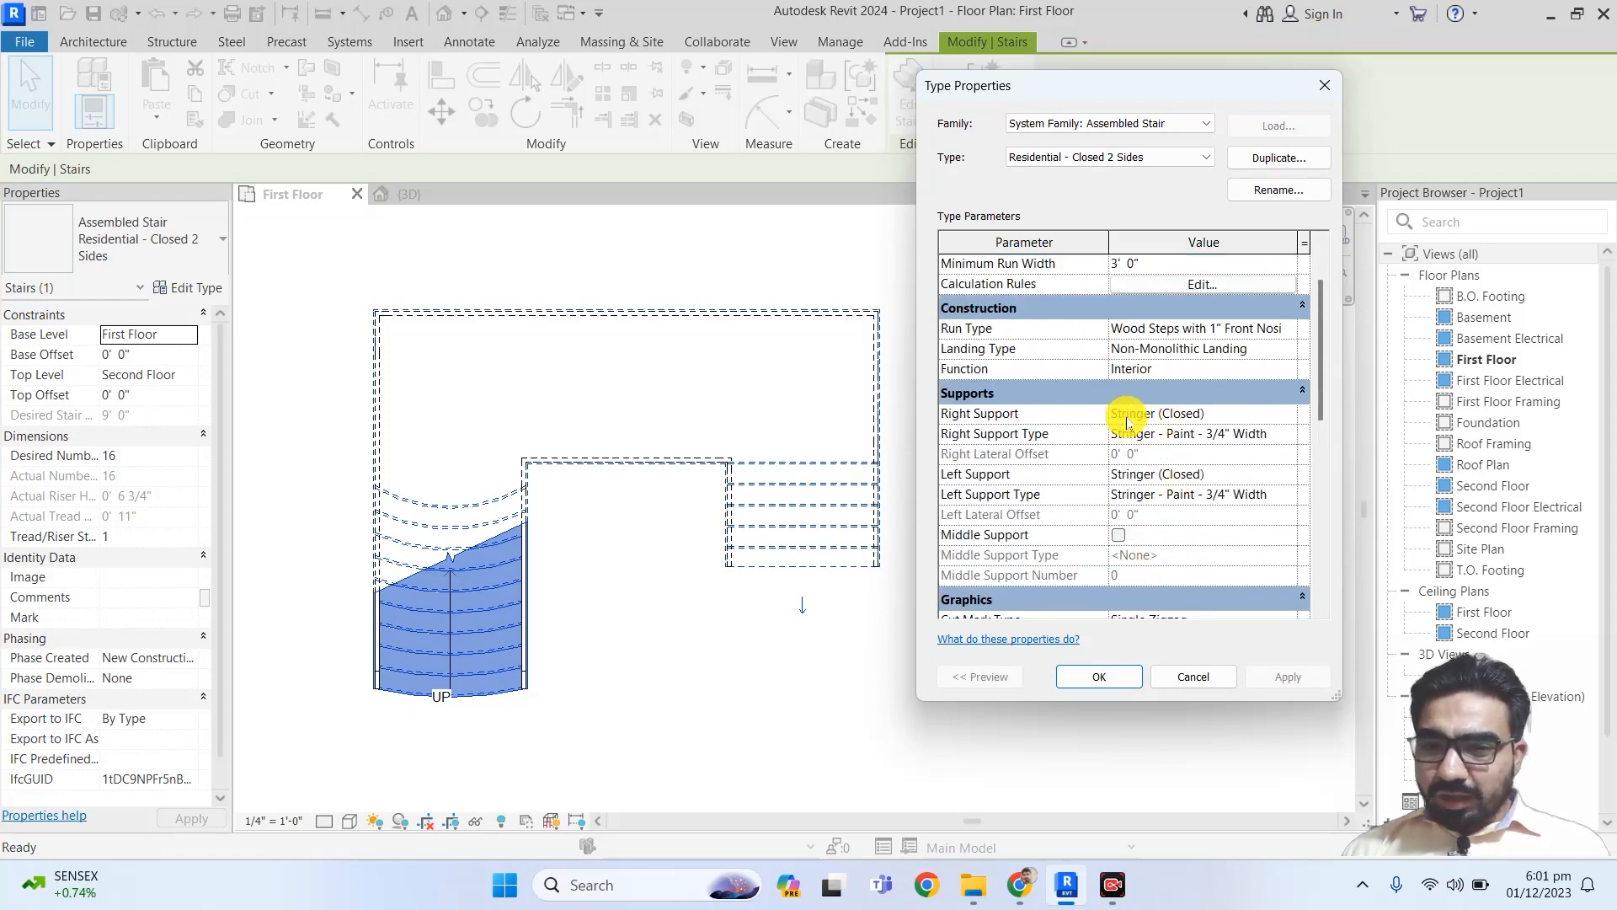
{"action": "left_click", "coordinate": [1166, 414]}
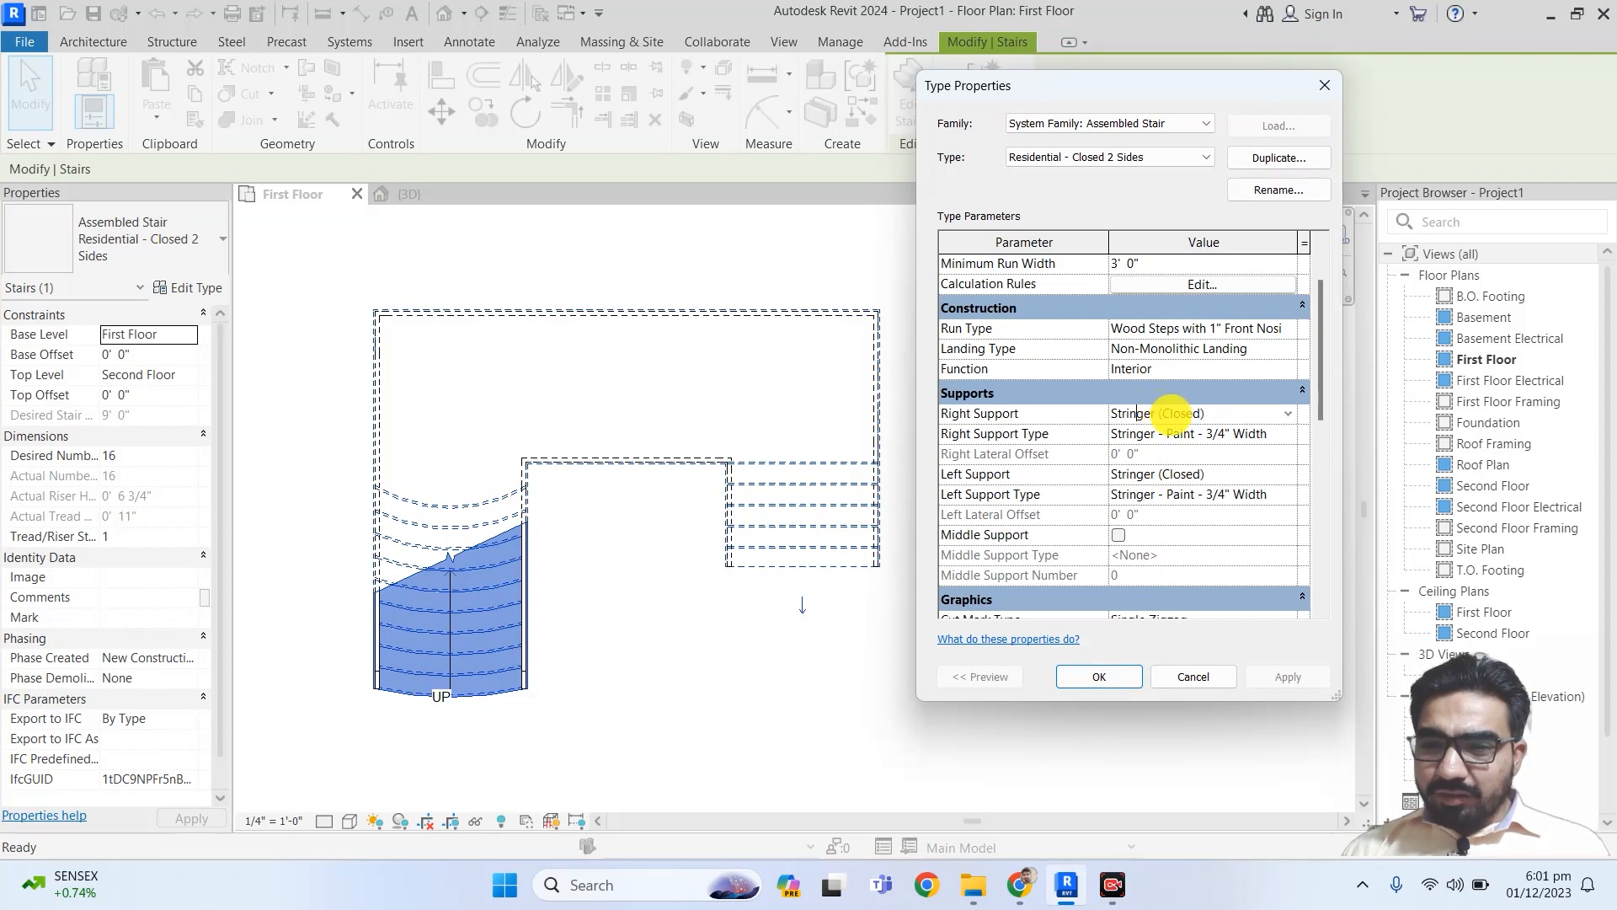
{"action": "left_click", "coordinate": [1288, 415]}
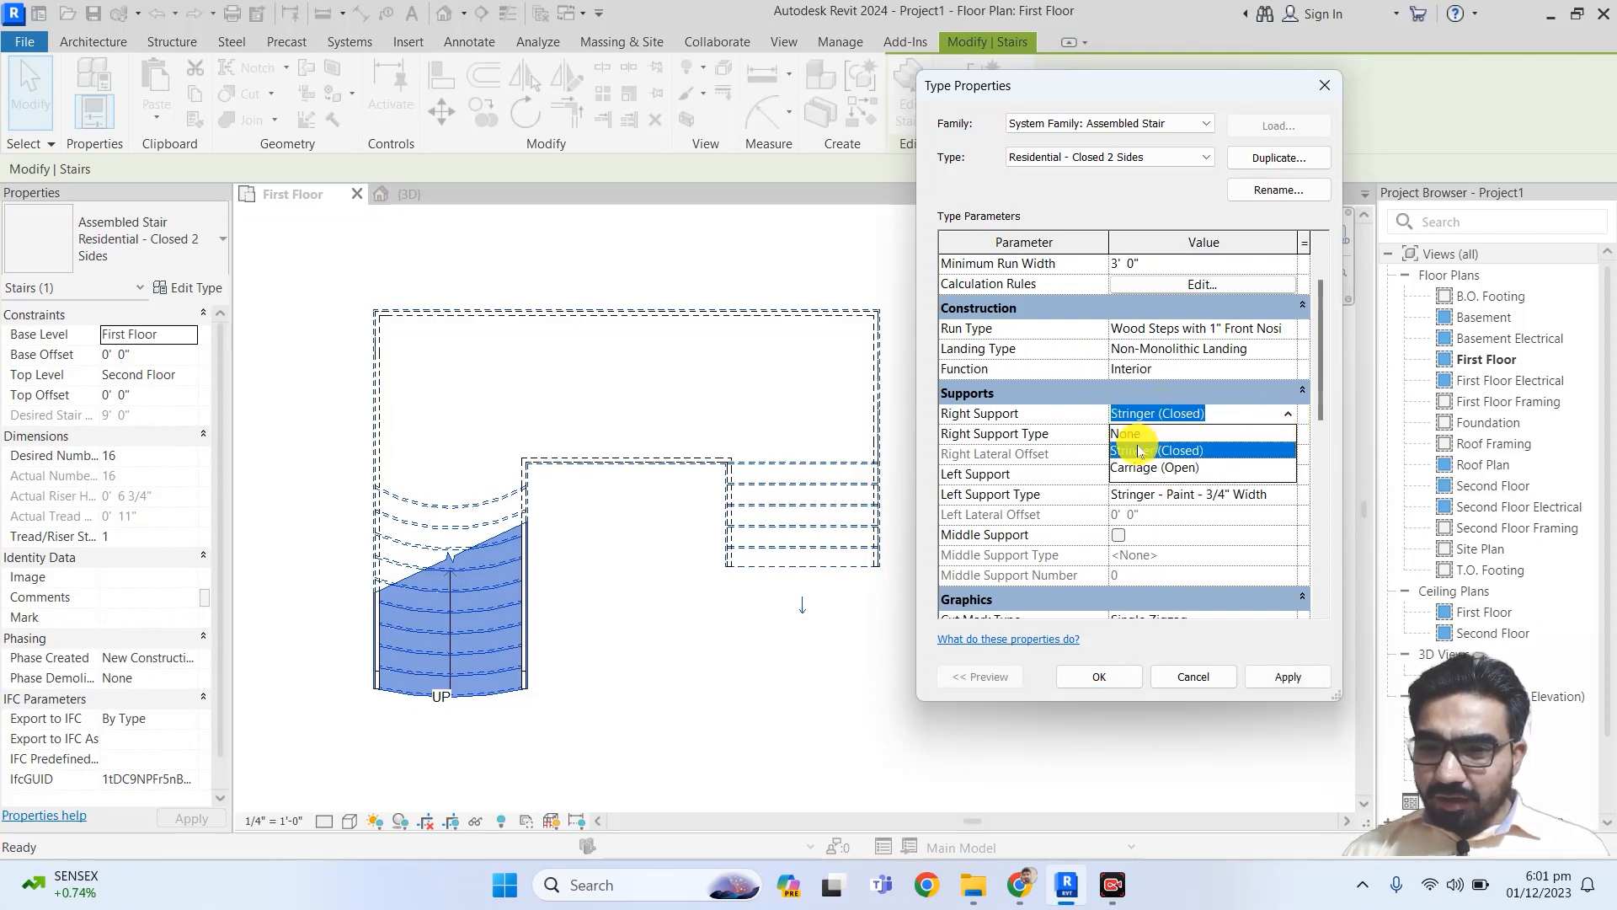
{"action": "left_click", "coordinate": [1077, 418]}
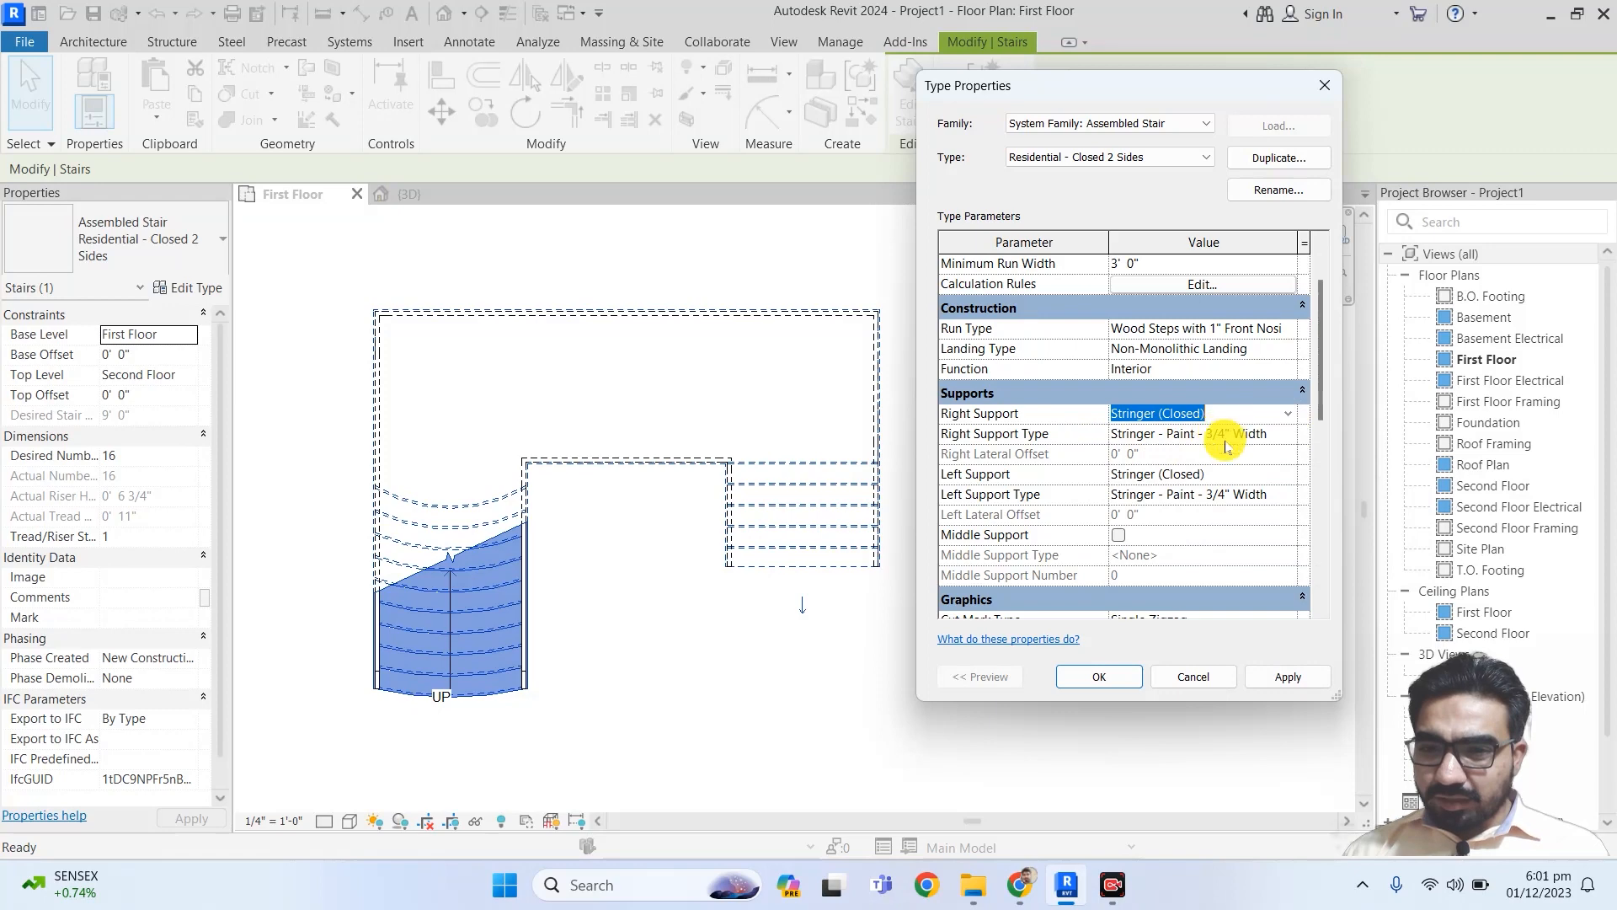
{"action": "scroll", "coordinate": [1181, 494], "scroll_direction": "down", "scroll_amount": 3}
{"action": "scroll", "coordinate": [1180, 494], "scroll_direction": "down", "scroll_amount": 3}
{"action": "scroll", "coordinate": [1192, 459], "scroll_direction": "up", "scroll_amount": 8}
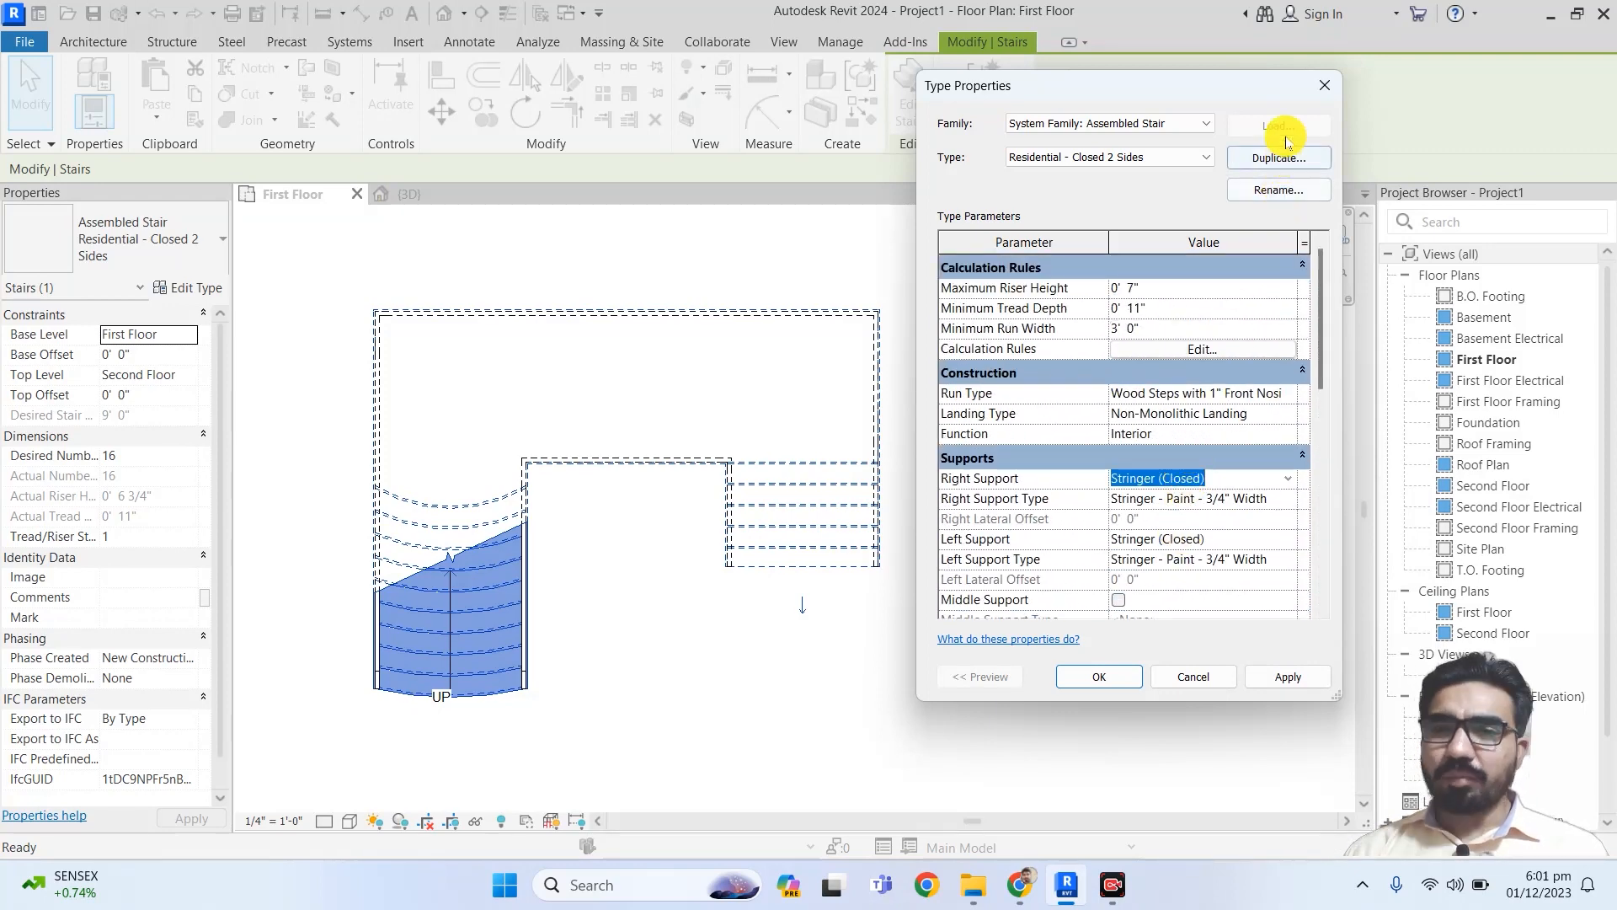
{"action": "left_click", "coordinate": [1324, 85]}
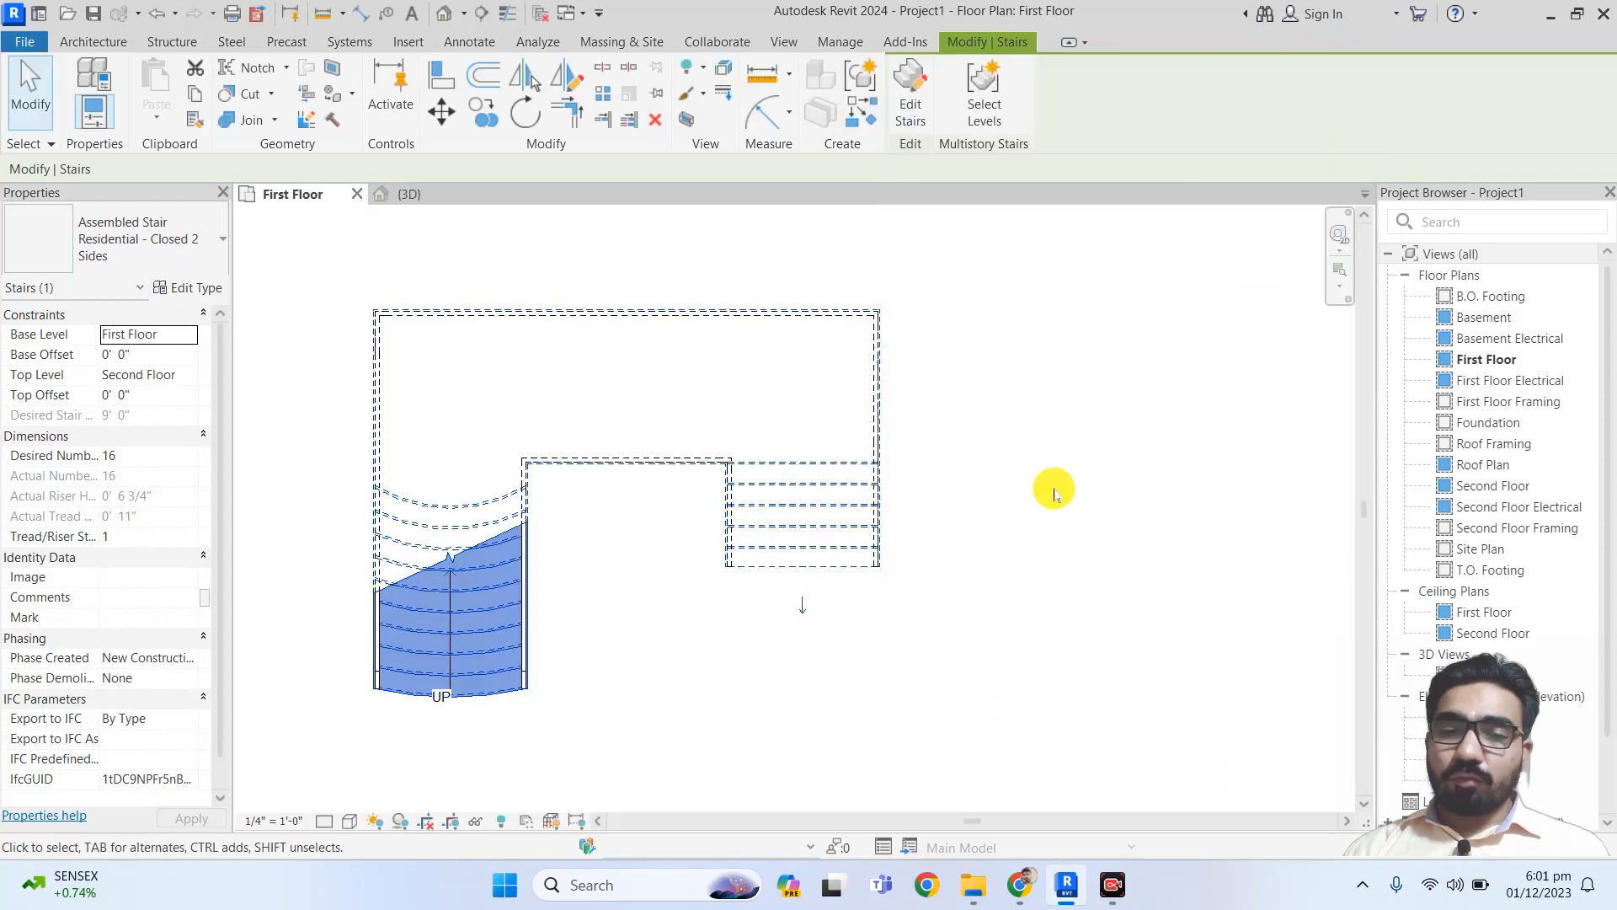
Step: In the 3D view, change the stair's inner railing to the Glass Panel - Bottom Fill type
{"action": "left_click", "coordinate": [1011, 345]}
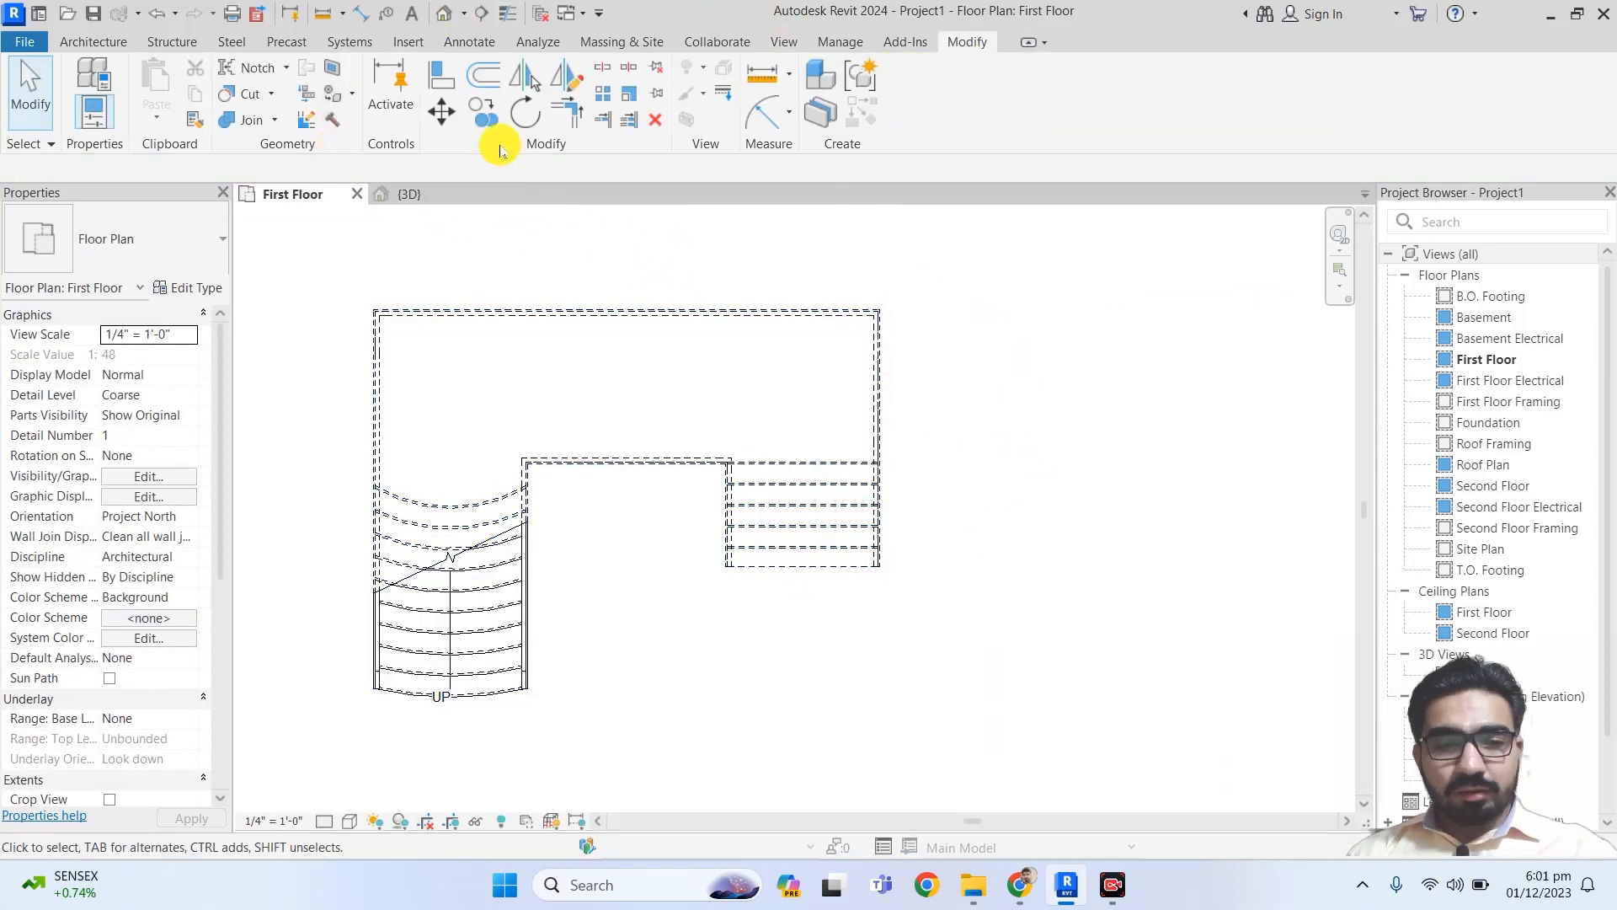
{"action": "left_click", "coordinate": [414, 194]}
{"action": "left_click", "coordinate": [320, 196]}
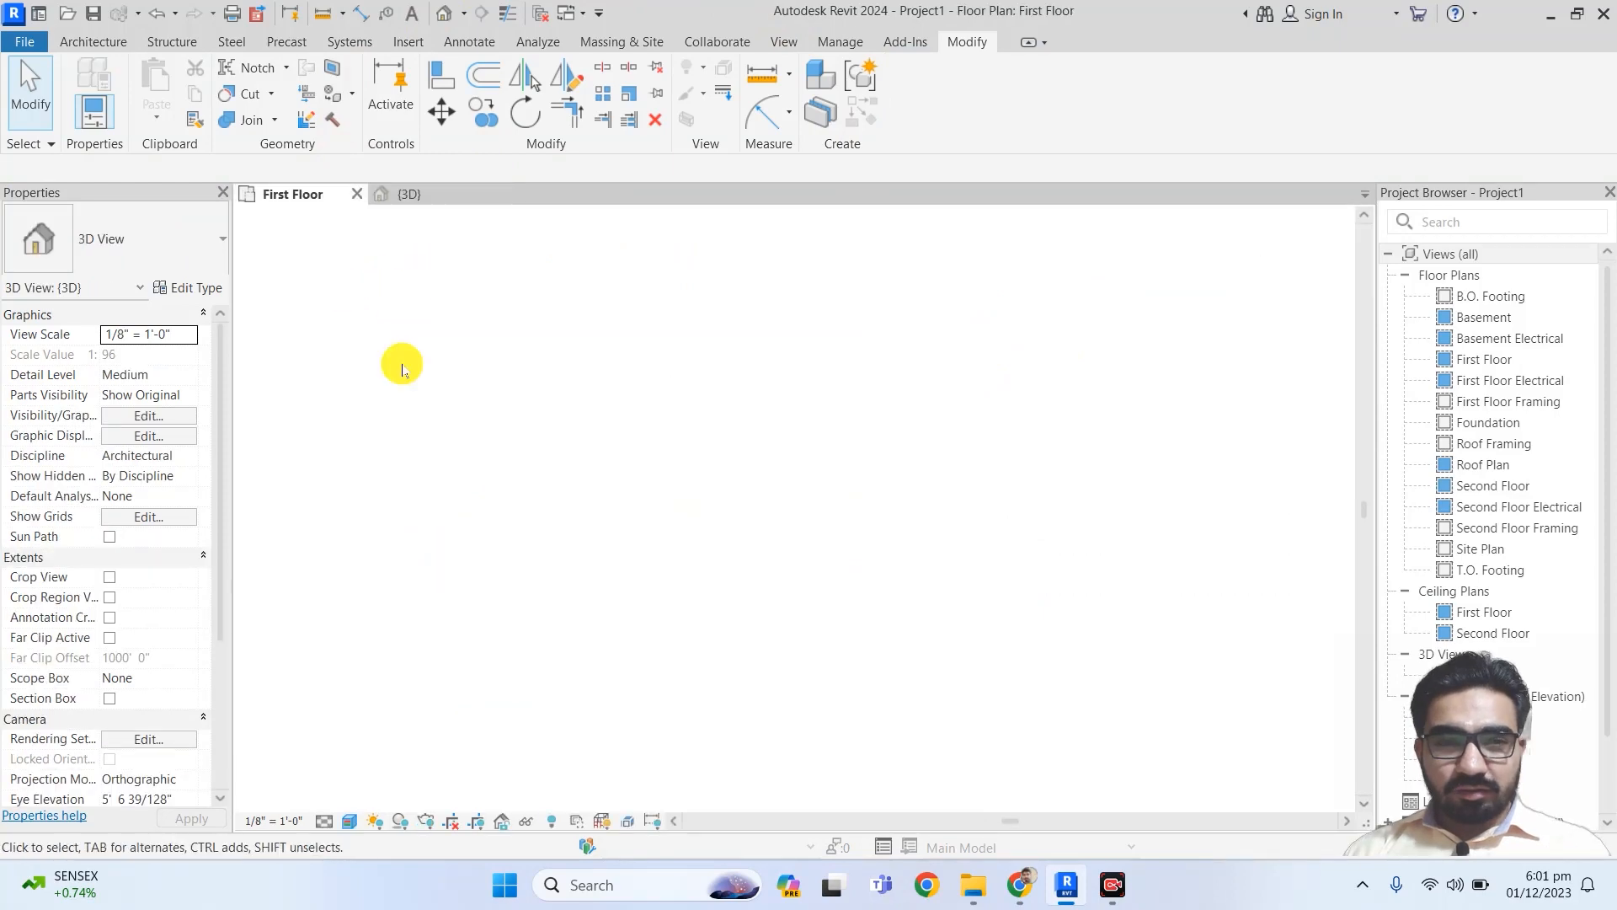
{"action": "left_click", "coordinate": [415, 196]}
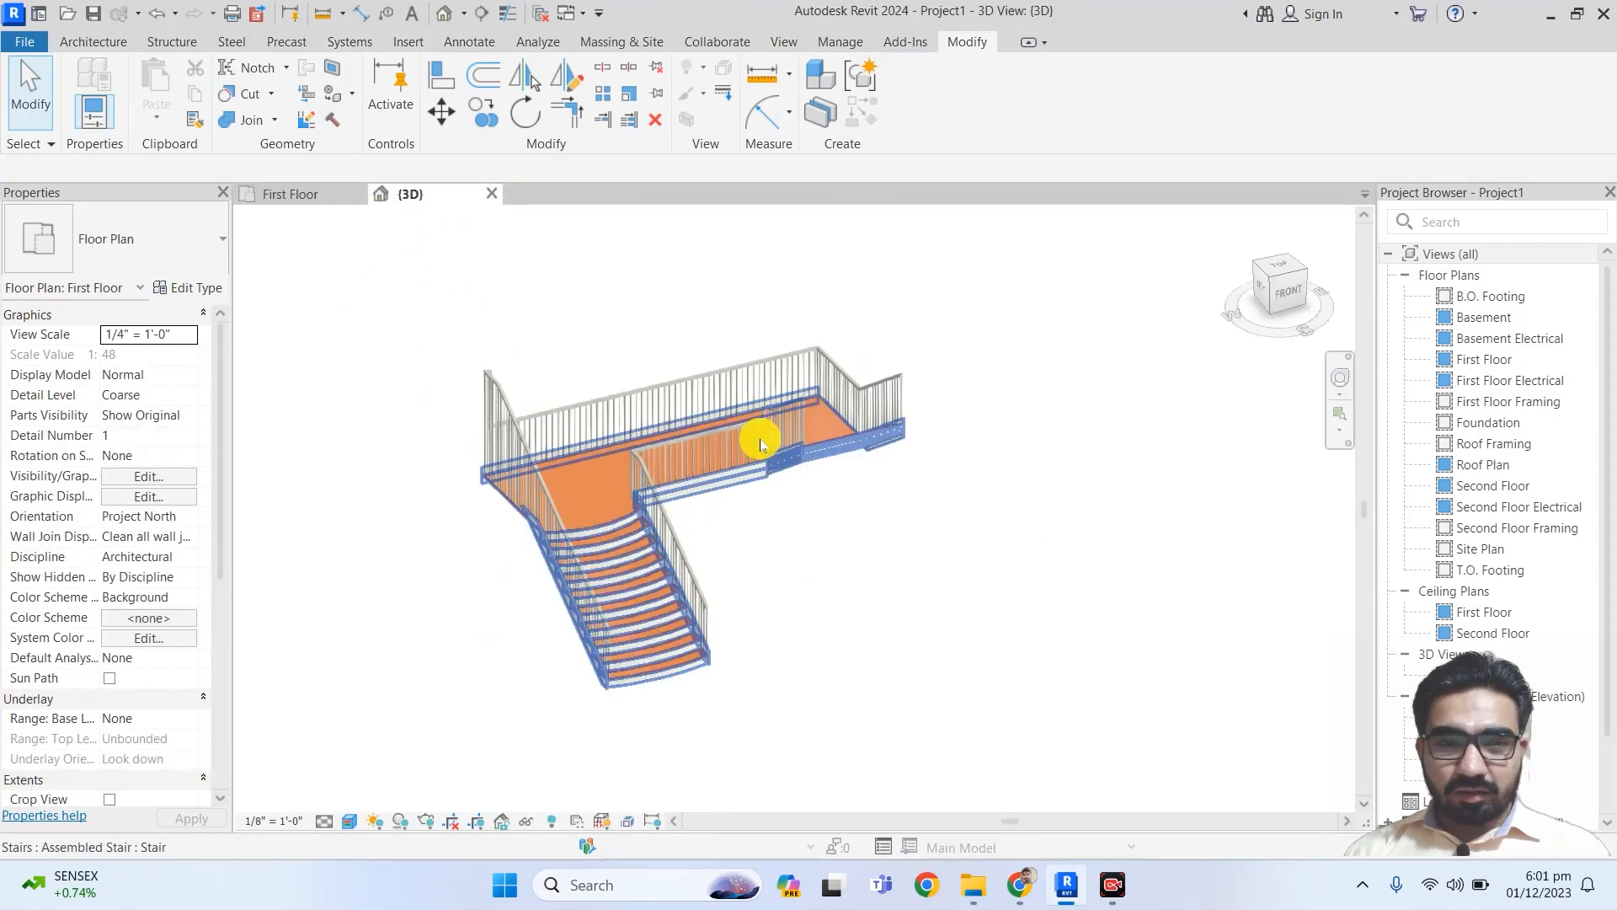
{"action": "left_click", "coordinate": [774, 428]}
{"action": "left_click", "coordinate": [162, 236]}
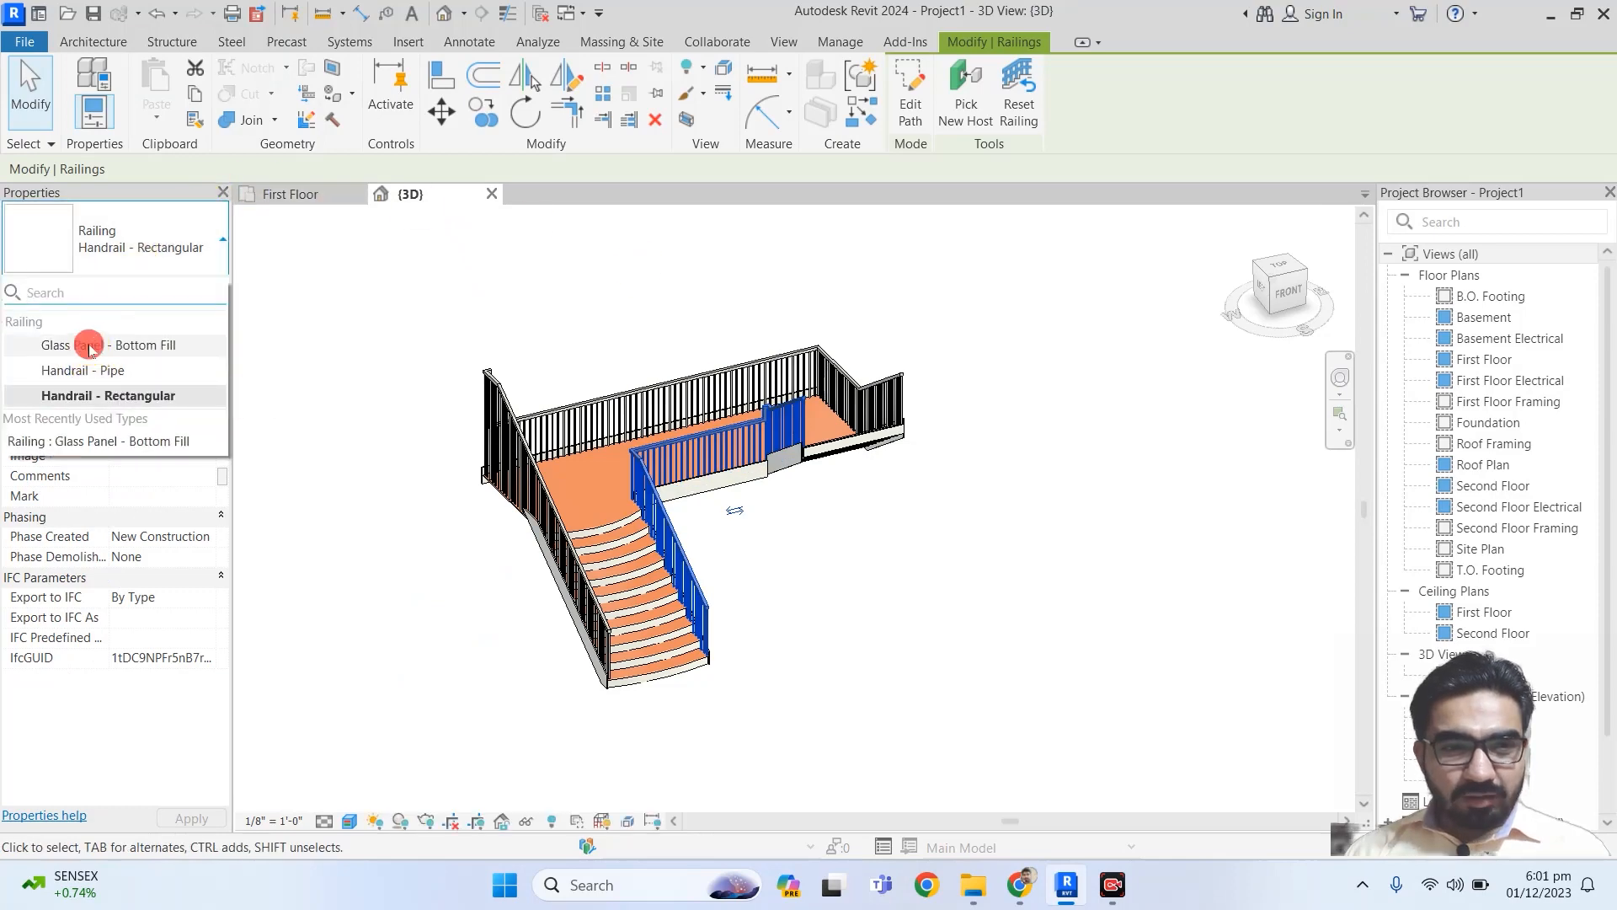
{"action": "left_click", "coordinate": [90, 346]}
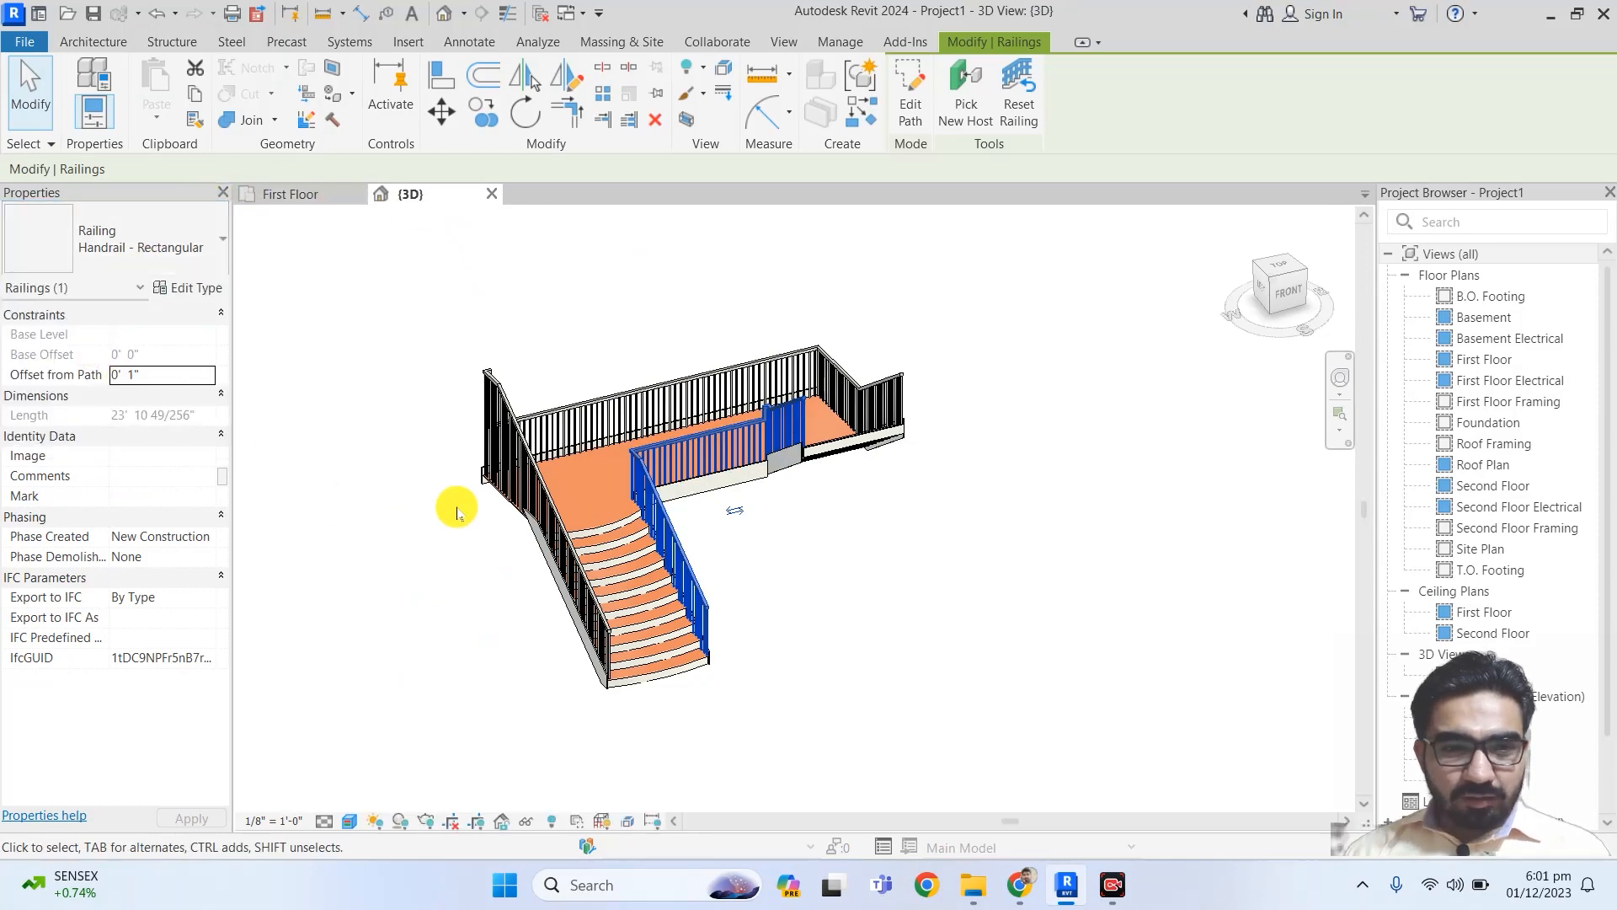
Step: Change the stair's outer railing to the Glass Panel - Bottom Fill type
{"action": "left_click", "coordinate": [528, 442]}
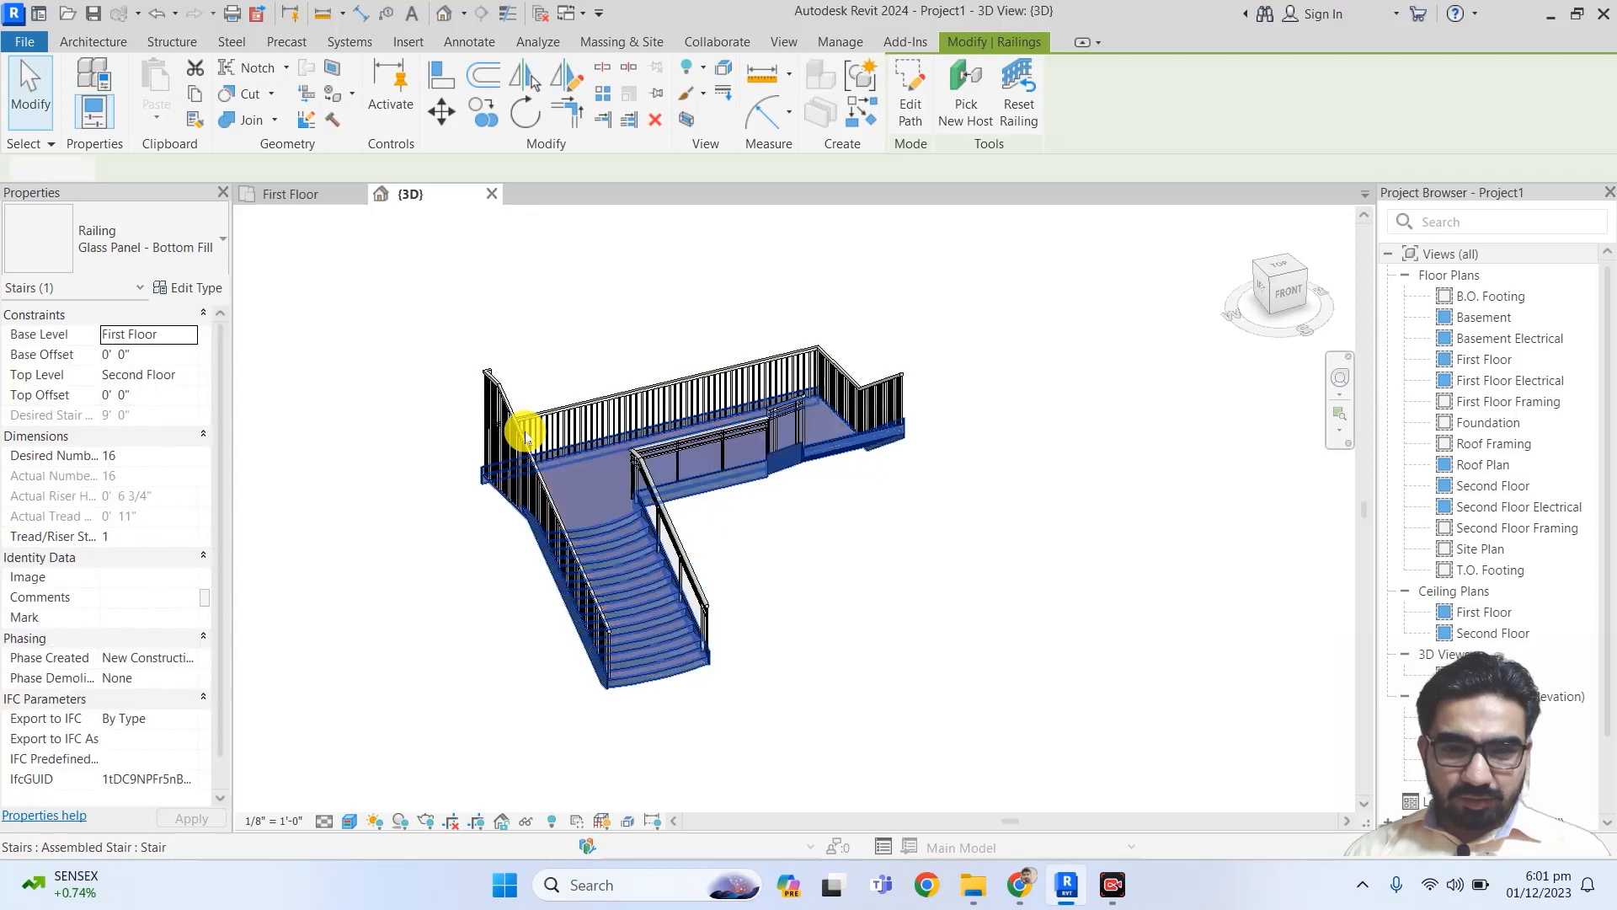
{"action": "left_click", "coordinate": [489, 423]}
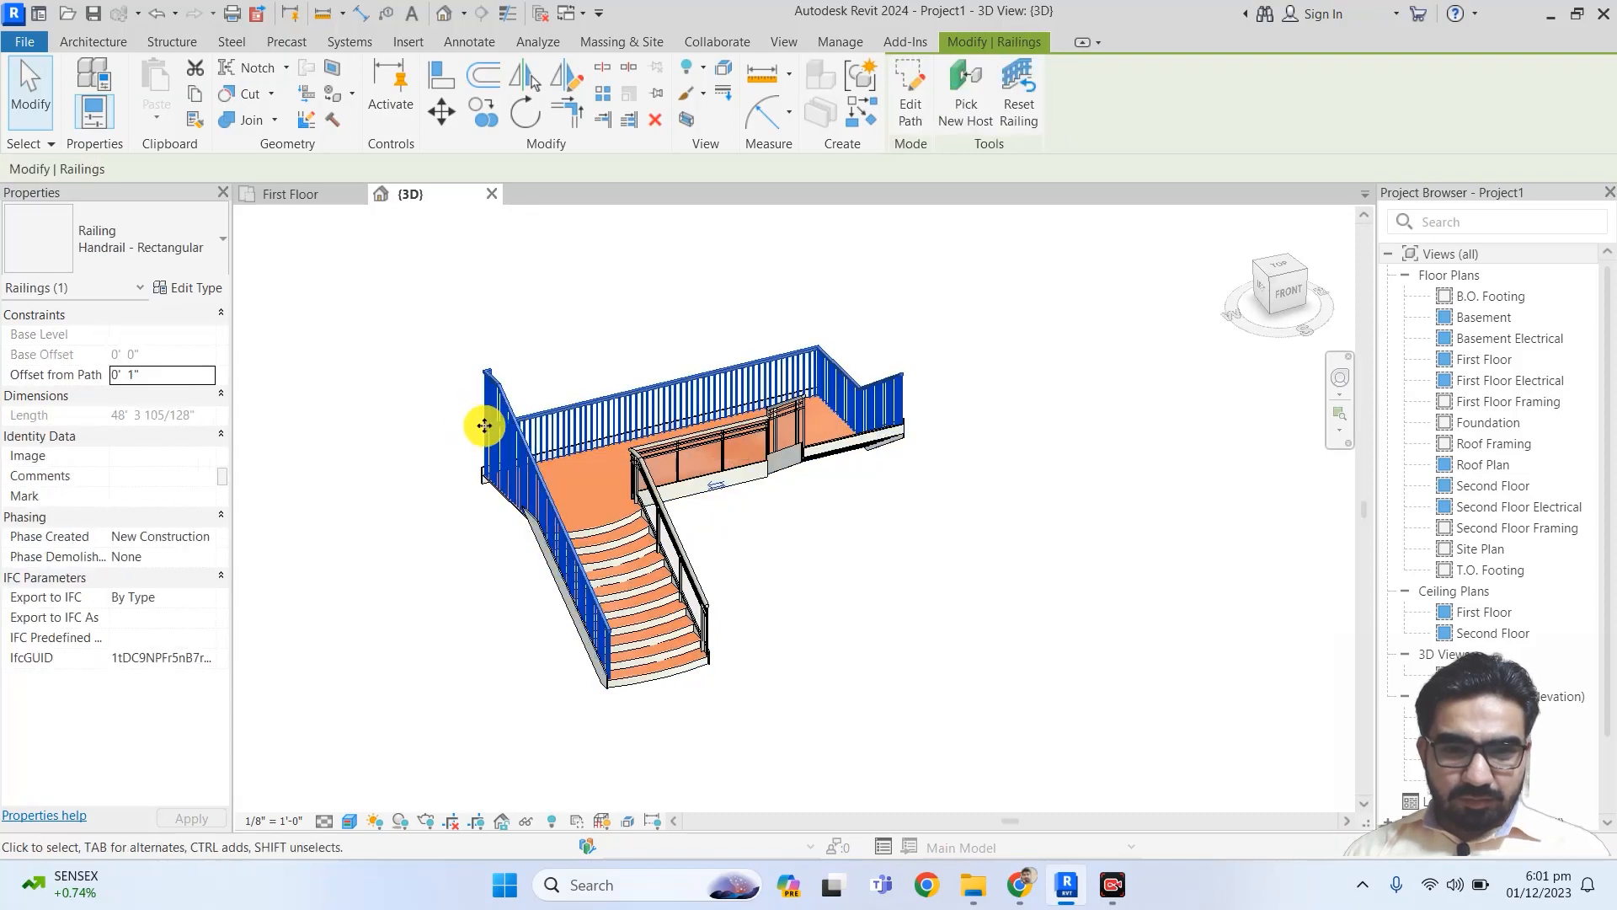
{"action": "left_click", "coordinate": [174, 287]}
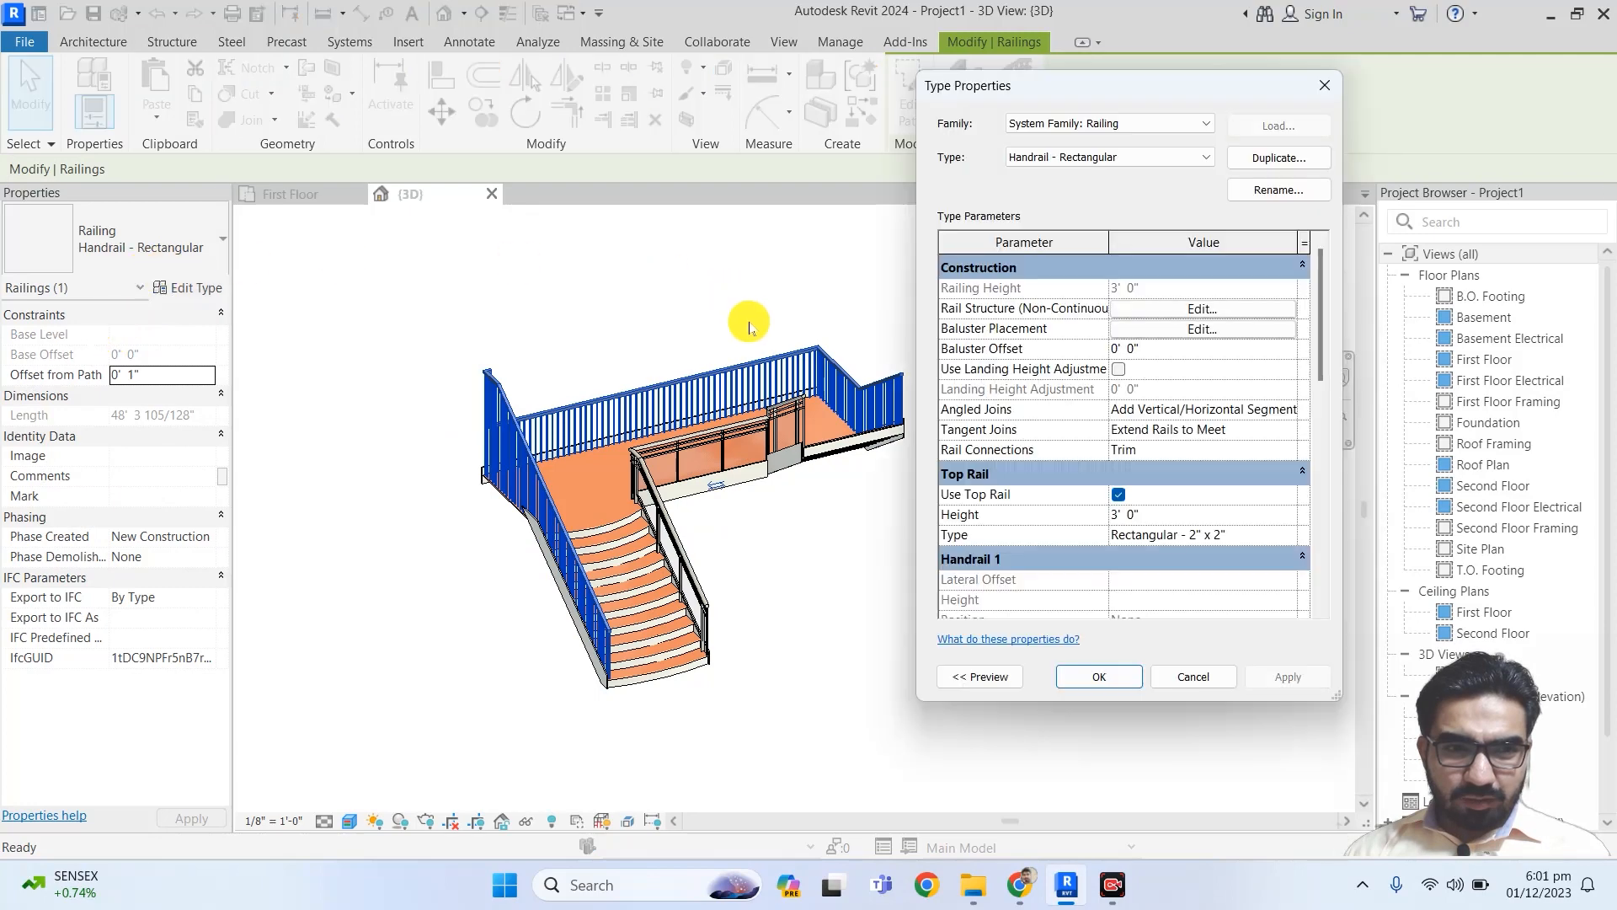
{"action": "left_click", "coordinate": [1325, 85]}
{"action": "left_click", "coordinate": [106, 253]}
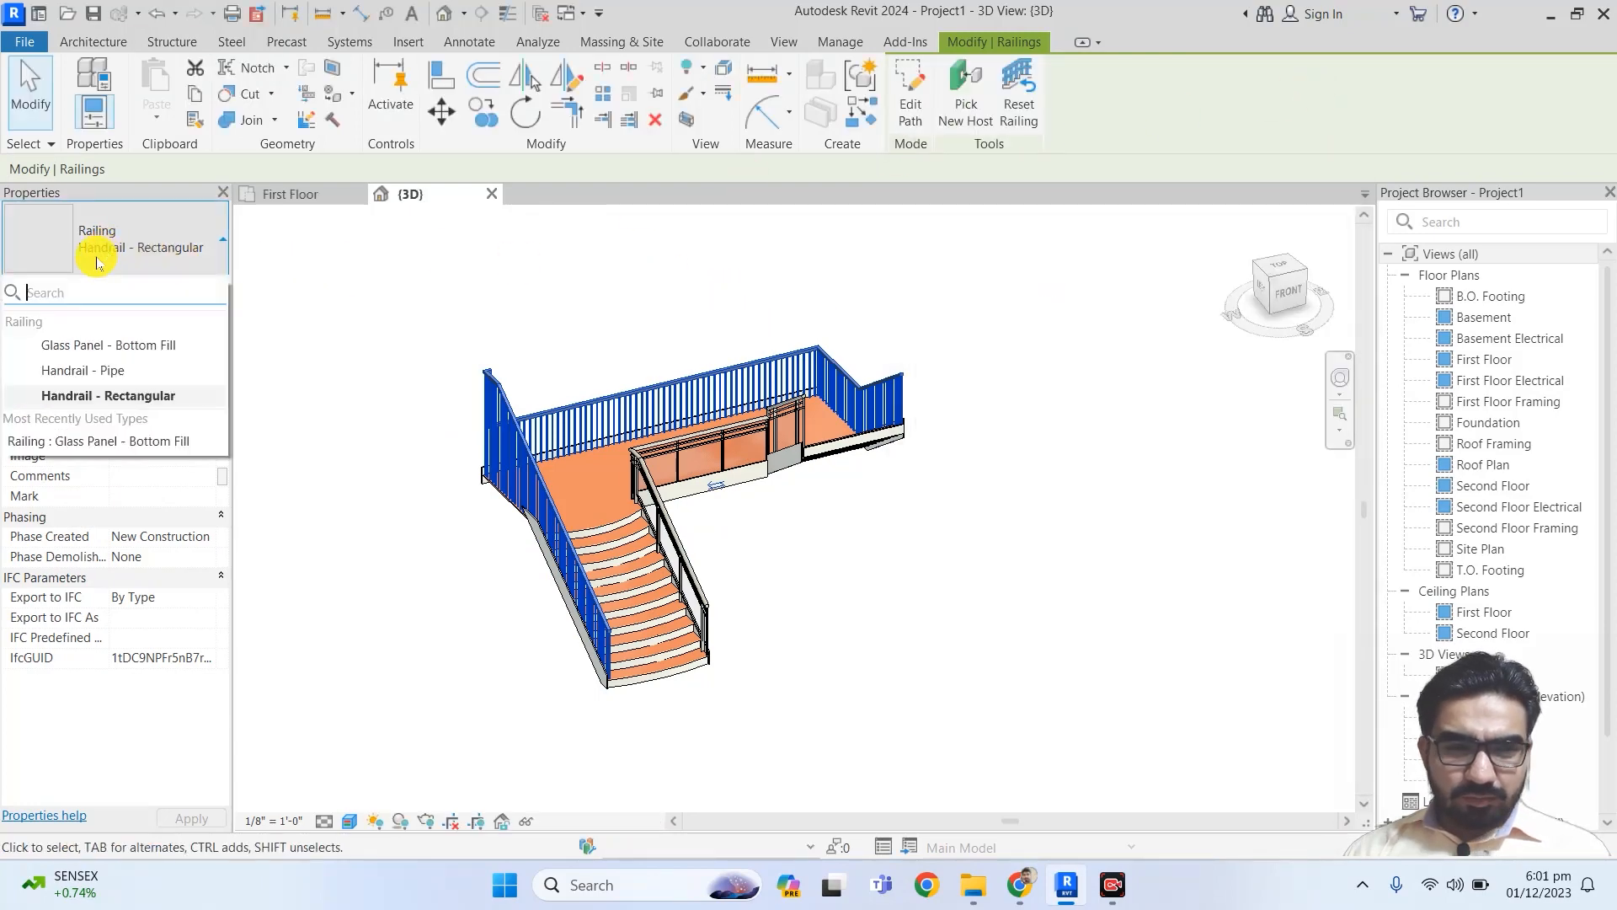
{"action": "left_click", "coordinate": [89, 340]}
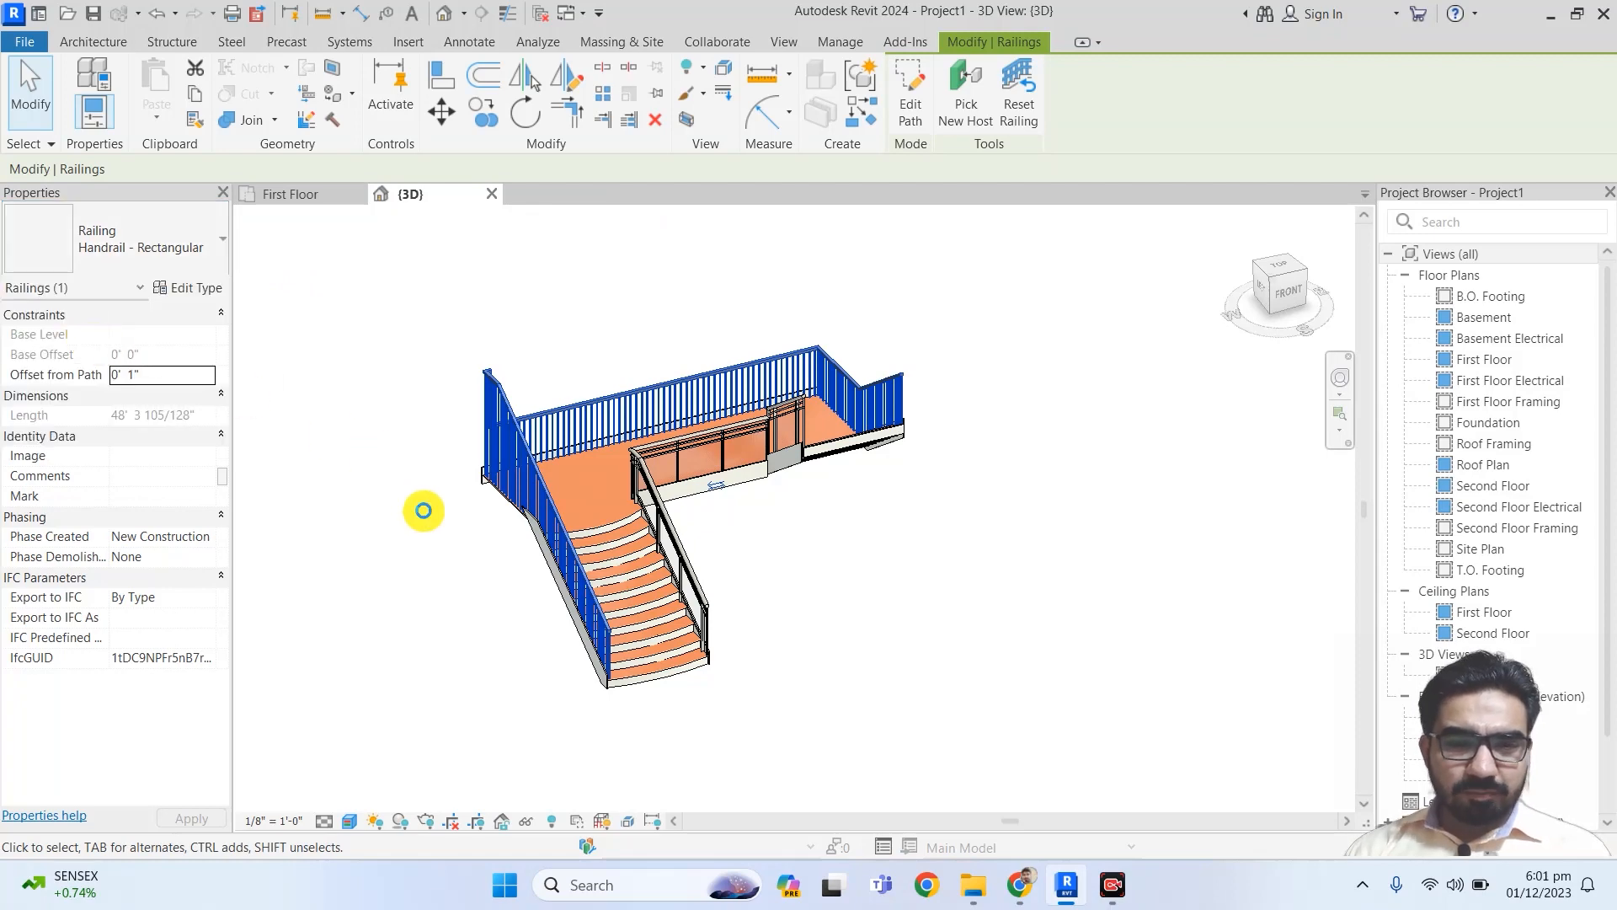
{"action": "left_click", "coordinate": [424, 516]}
Step: Examine the stair from several sides in 3D, checking the glass railings along both flights, the landing and the corners
{"action": "middle_click_drag", "start_coordinate": [451, 624], "coordinate": [830, 619], "text": "shift"}
{"action": "scroll", "coordinate": [522, 442], "scroll_direction": "up", "scroll_amount": 4}
{"action": "middle_click_drag", "start_coordinate": [510, 558], "coordinate": [924, 563], "text": "shift"}
{"action": "scroll", "coordinate": [876, 540], "scroll_direction": "down", "scroll_amount": 4}
{"action": "scroll", "coordinate": [445, 578], "scroll_direction": "up", "scroll_amount": 2}
{"action": "scroll", "coordinate": [444, 578], "scroll_direction": "up", "scroll_amount": 5}
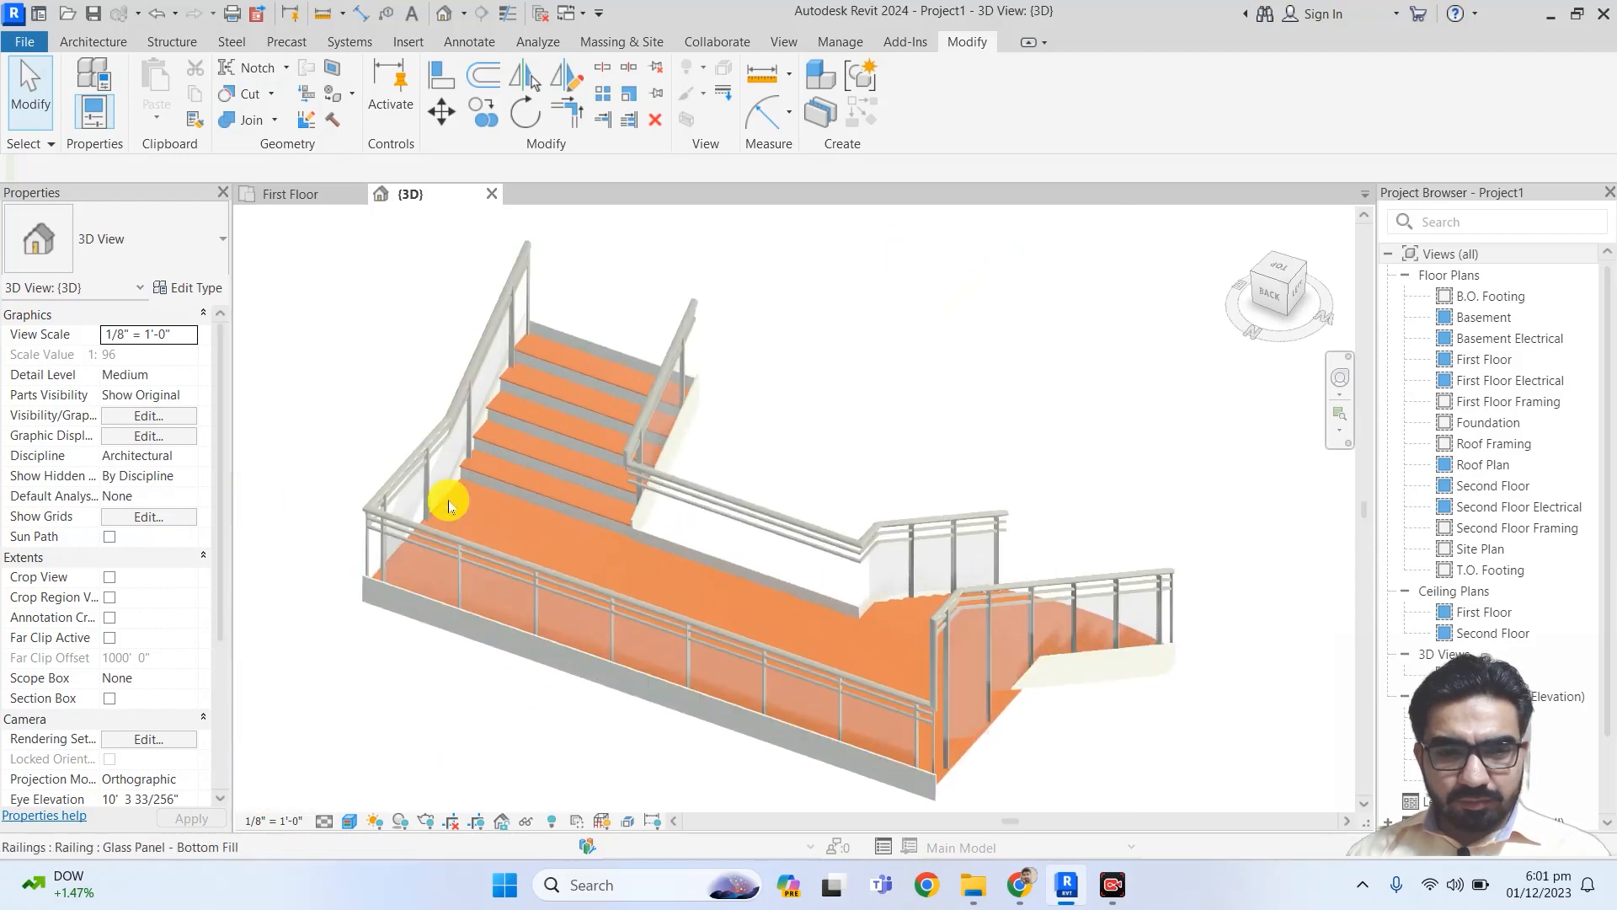
{"action": "scroll", "coordinate": [687, 444], "scroll_direction": "down", "scroll_amount": 5}
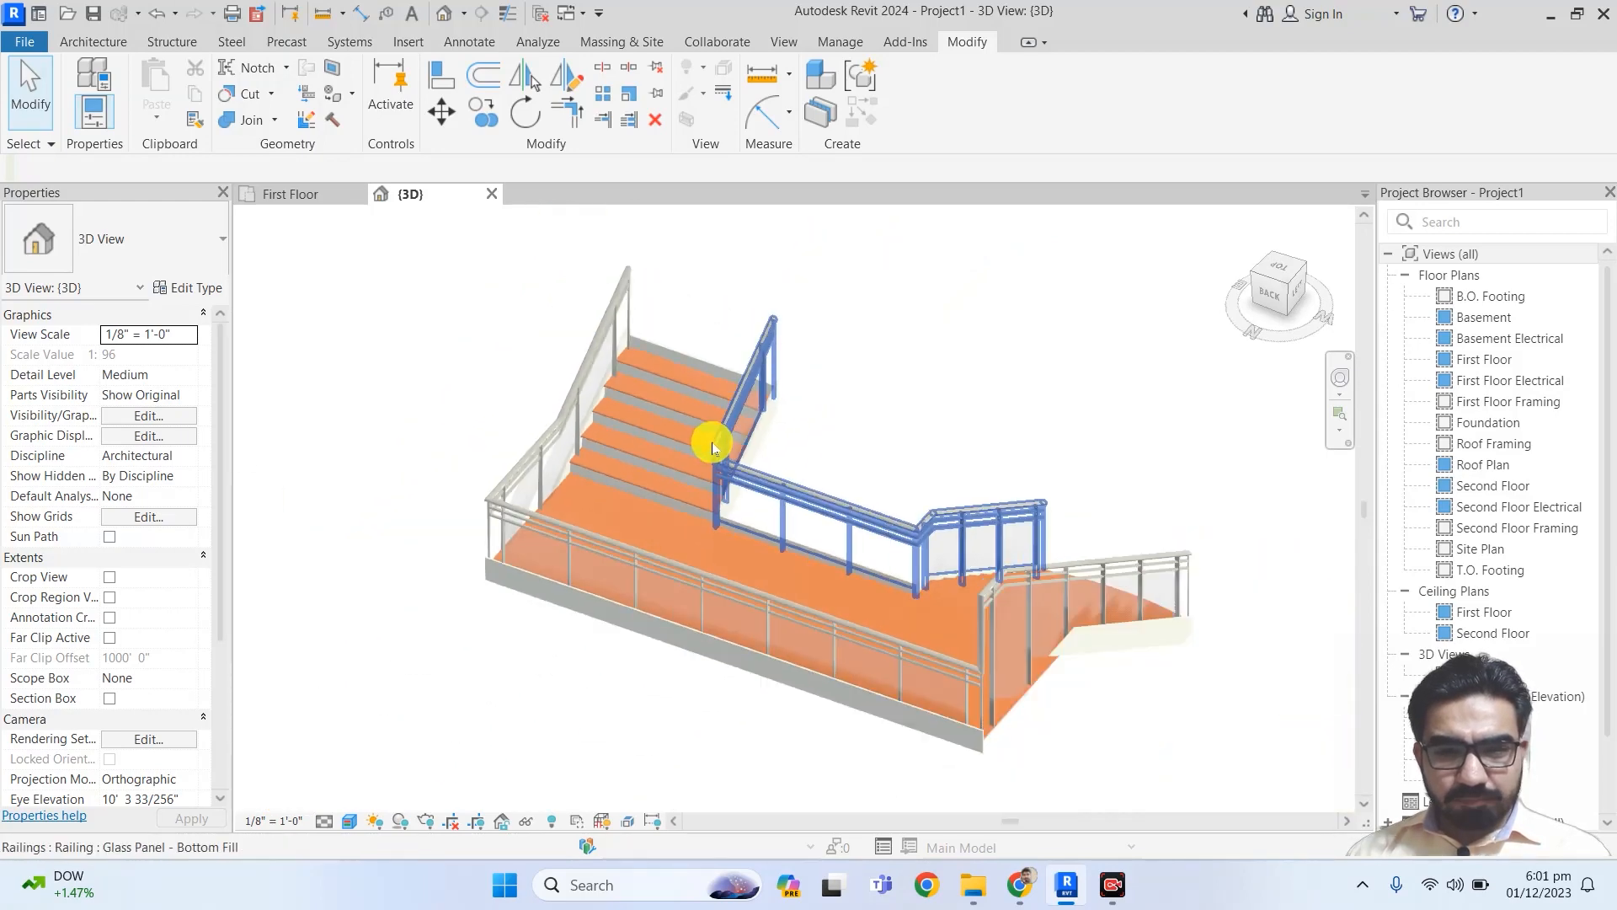
{"action": "middle_click_drag", "start_coordinate": [916, 643], "coordinate": [828, 628], "text": "shift"}
{"action": "scroll", "coordinate": [799, 504], "scroll_direction": "up", "scroll_amount": 6}
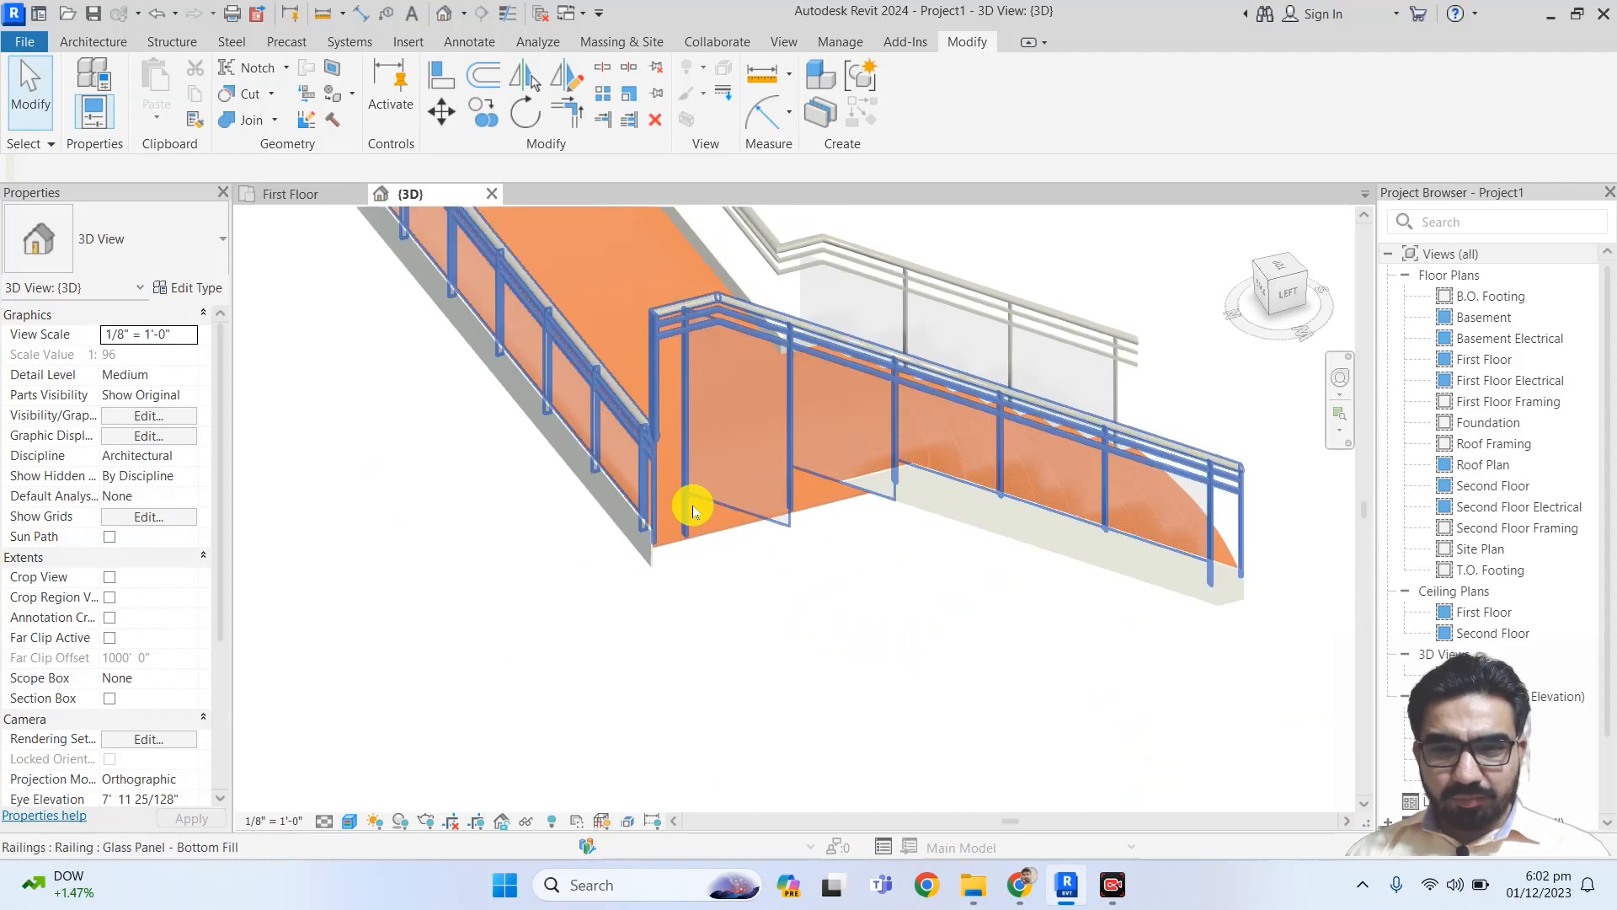
{"action": "scroll", "coordinate": [666, 527], "scroll_direction": "down", "scroll_amount": 3}
{"action": "scroll", "coordinate": [630, 537], "scroll_direction": "down", "scroll_amount": 4}
{"action": "middle_click_drag", "start_coordinate": [621, 571], "coordinate": [734, 588], "text": "shift"}
{"action": "middle_click_drag", "start_coordinate": [927, 599], "coordinate": [664, 580]}
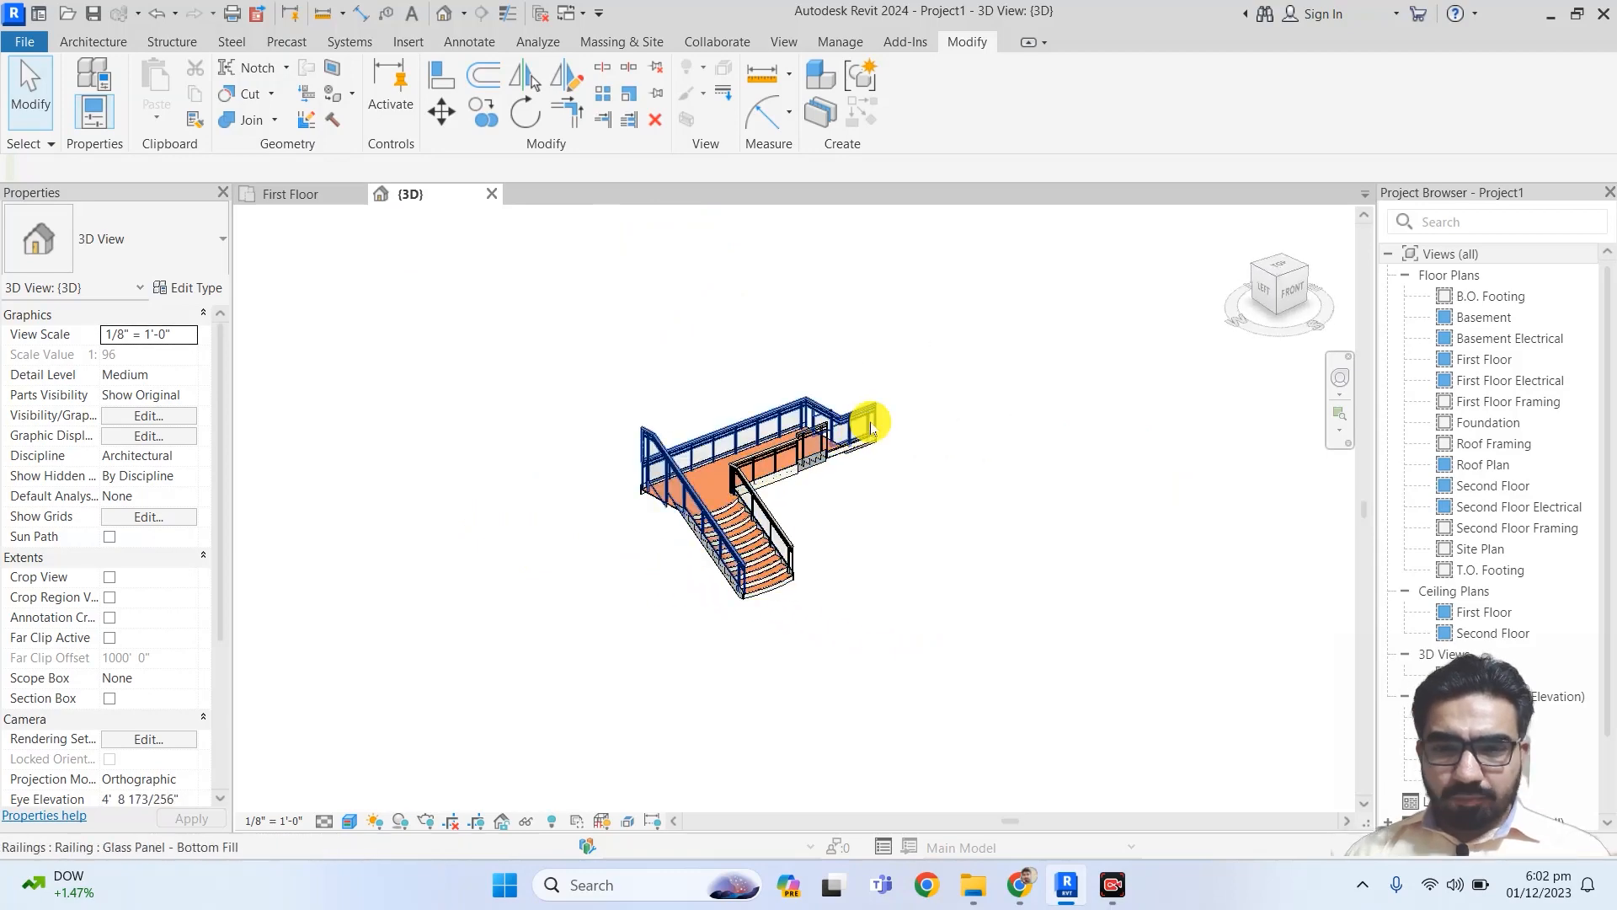
{"action": "scroll", "coordinate": [865, 432], "scroll_direction": "up", "scroll_amount": 6}
{"action": "scroll", "coordinate": [838, 471], "scroll_direction": "down", "scroll_amount": 2}
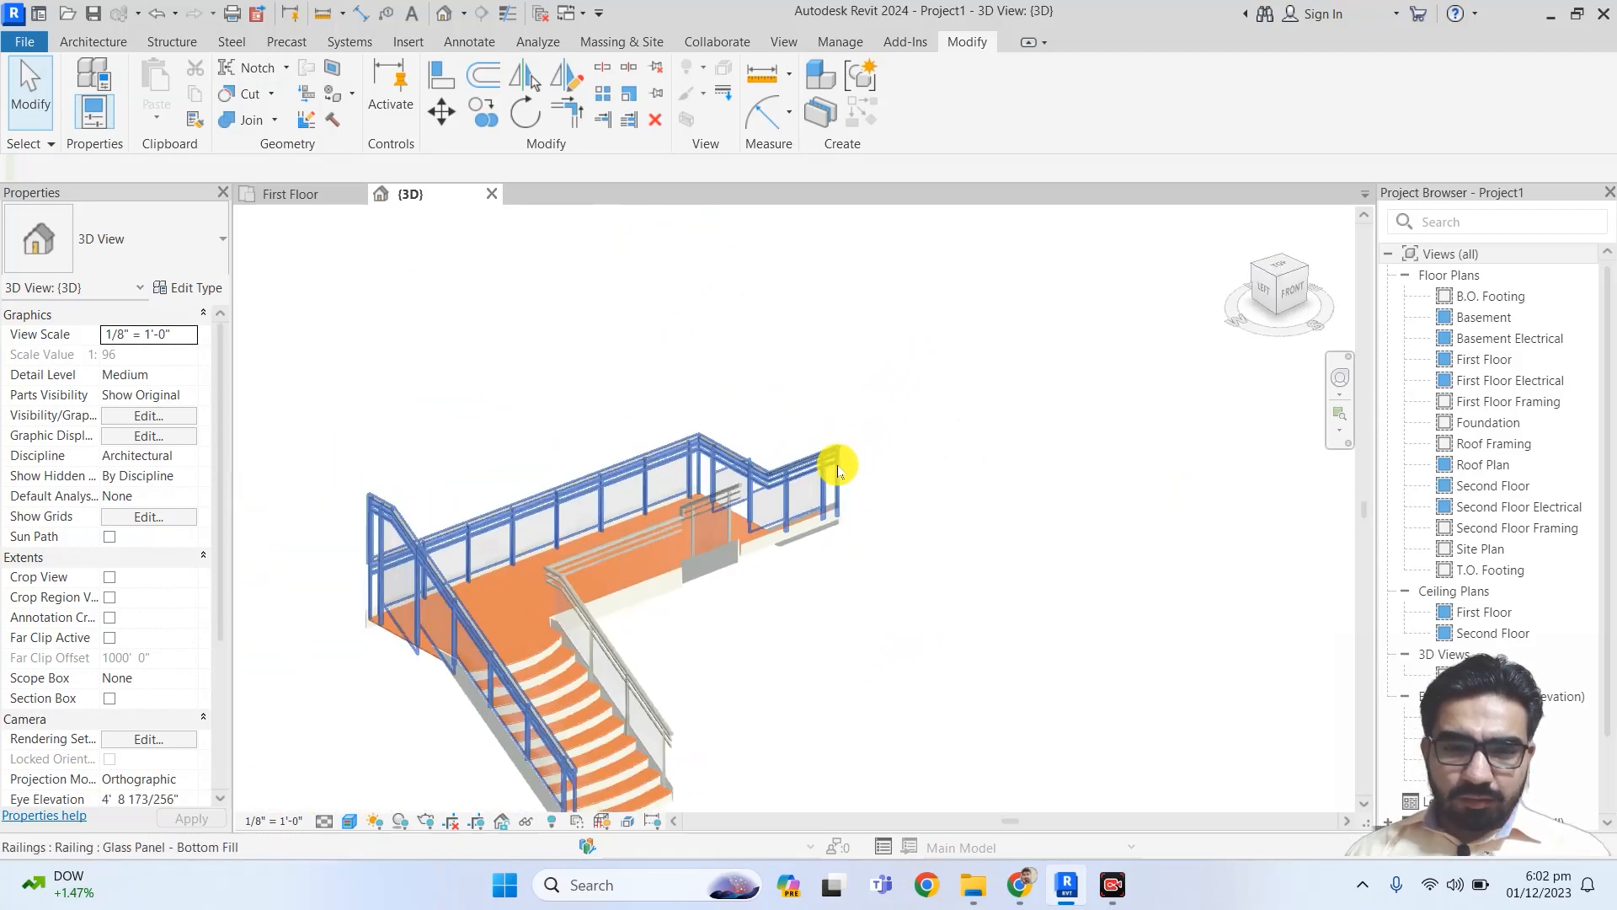
{"action": "scroll", "coordinate": [838, 472], "scroll_direction": "down", "scroll_amount": 3}
{"action": "middle_click_drag", "start_coordinate": [826, 494], "coordinate": [719, 615], "text": "shift"}
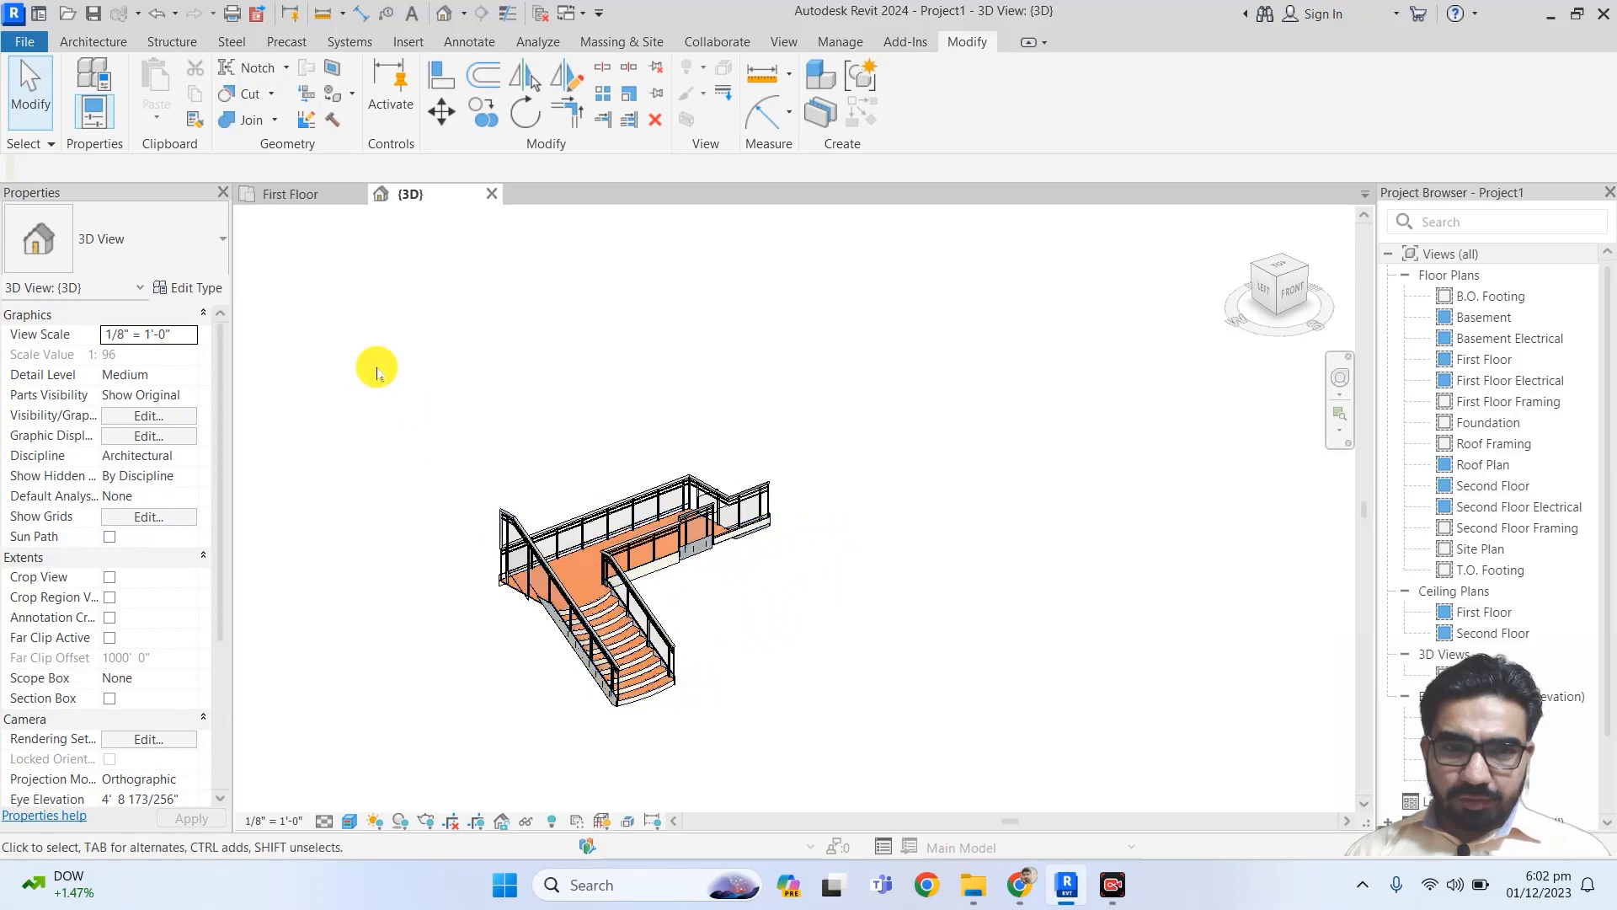
Step: Return to the First Floor plan, check the stair's run and risers in stair edit mode, and finish the stair
{"action": "left_click", "coordinate": [314, 197]}
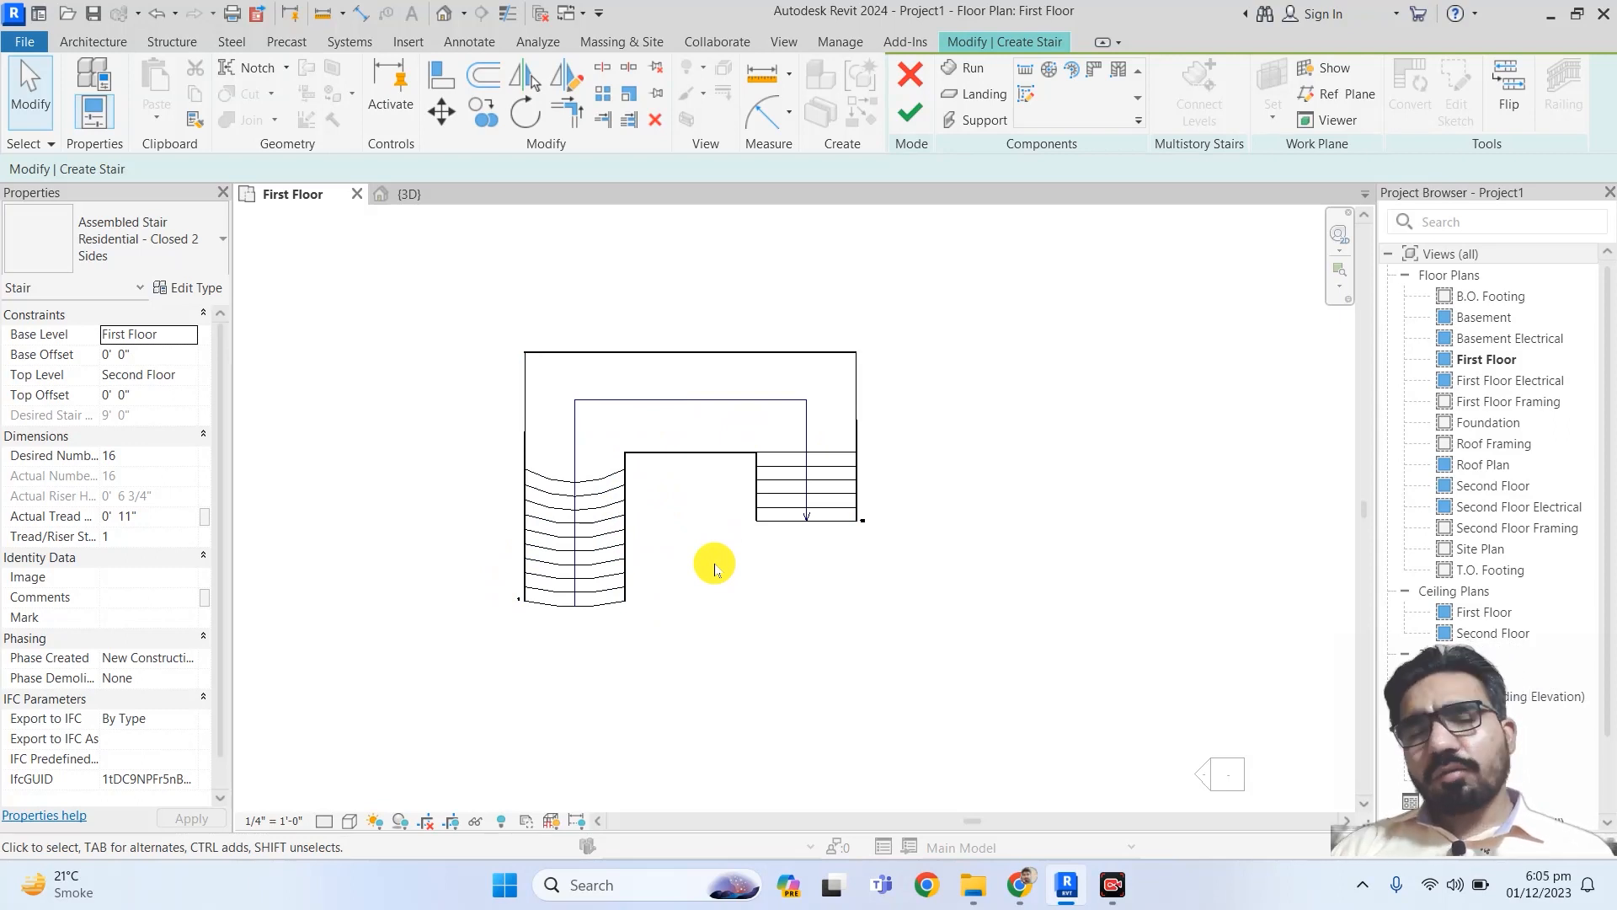
{"action": "scroll", "coordinate": [714, 569], "scroll_direction": "down", "scroll_amount": 3}
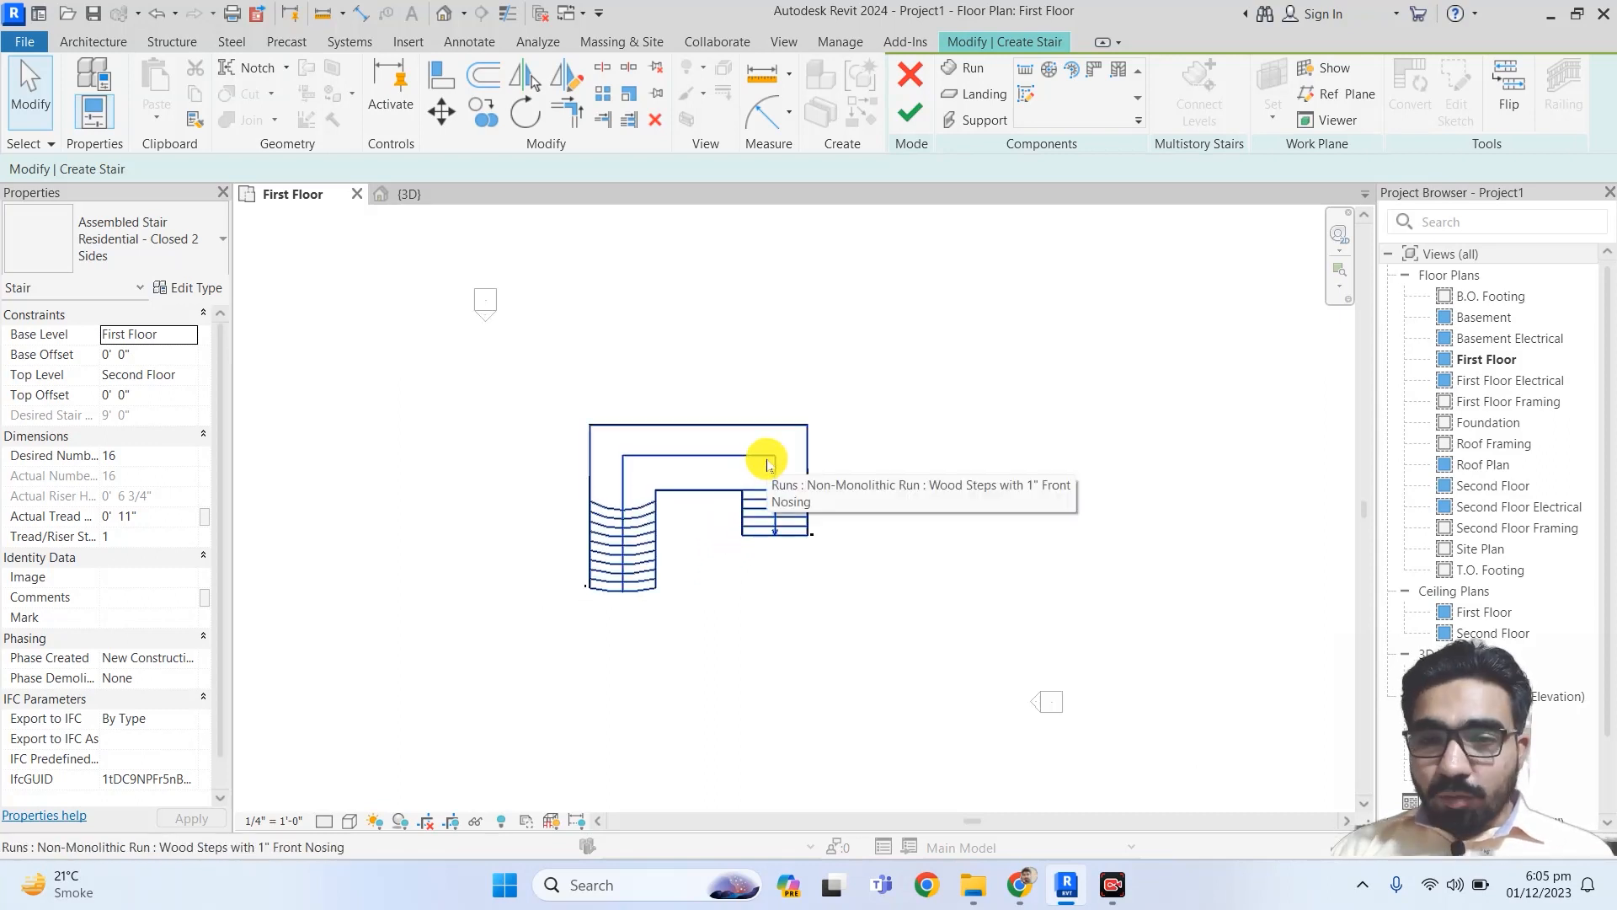
{"action": "scroll", "coordinate": [768, 466], "scroll_direction": "up", "scroll_amount": 1}
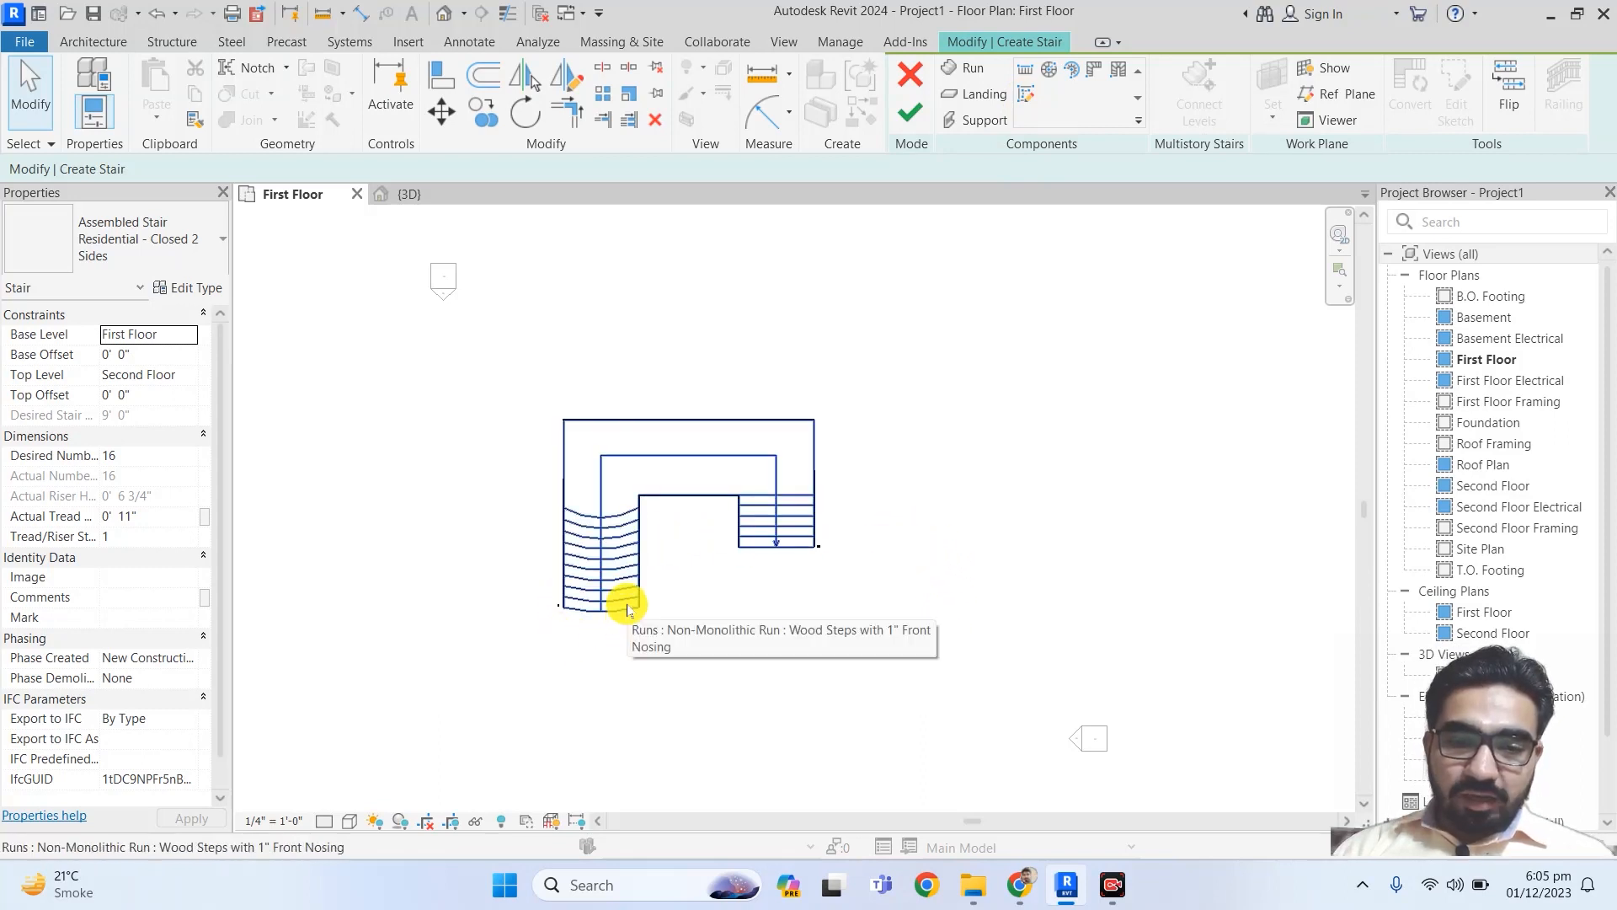
{"action": "left_click", "coordinate": [455, 48]}
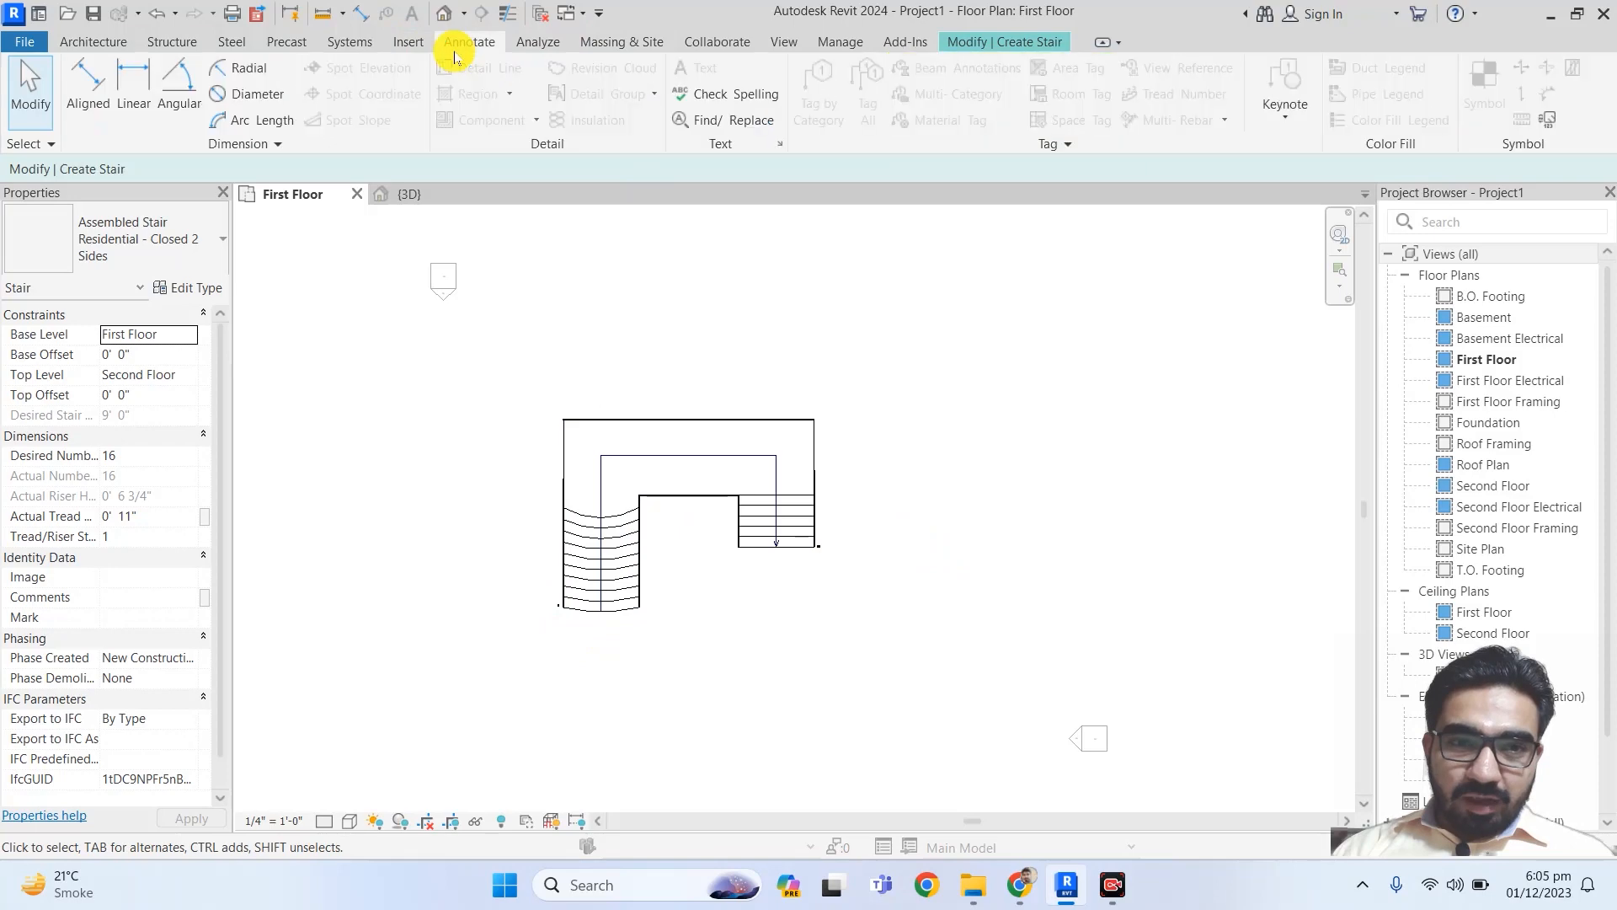
{"action": "left_click", "coordinate": [1034, 43]}
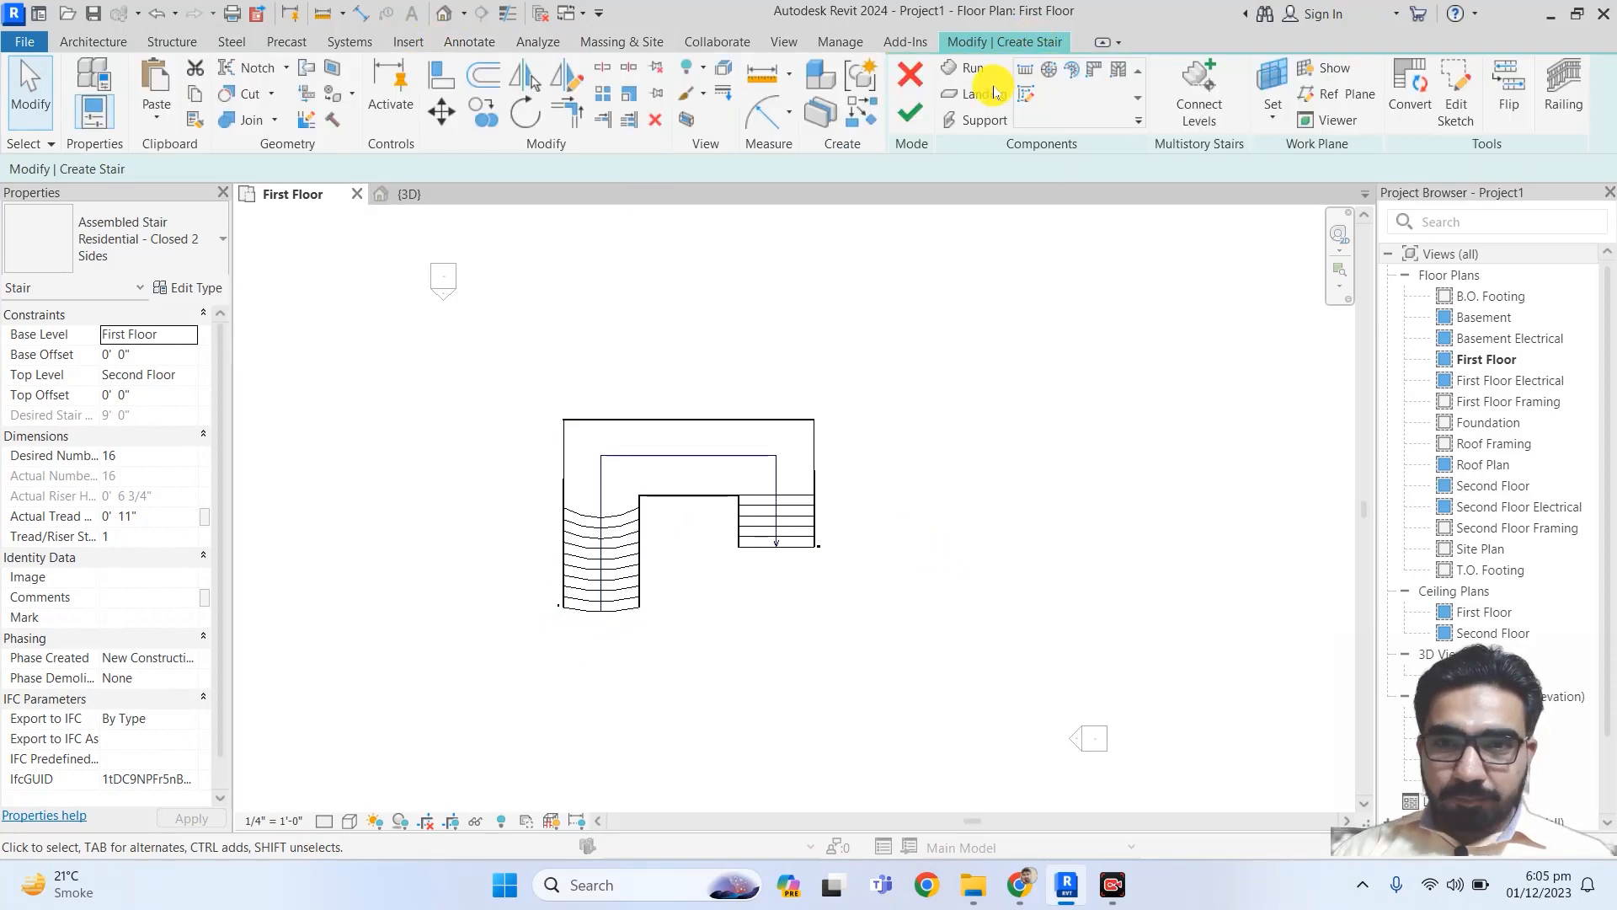
{"action": "left_click", "coordinate": [910, 112]}
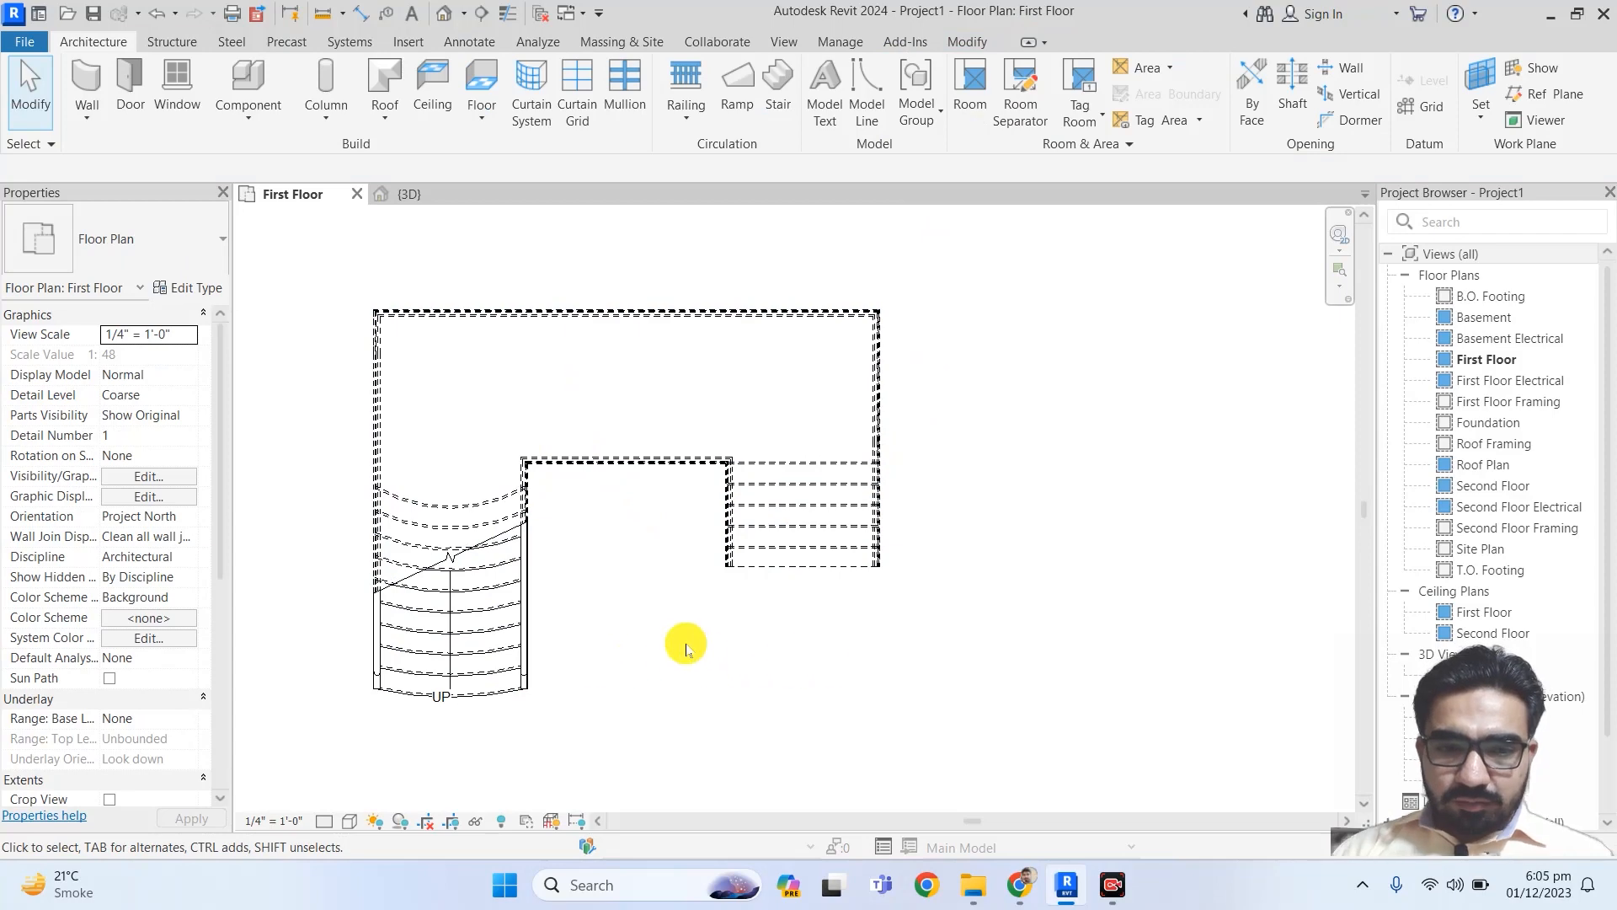
Step: Add tread numbers along the stair's central reference line and check the numbering on both flights
{"action": "left_click", "coordinate": [469, 42]}
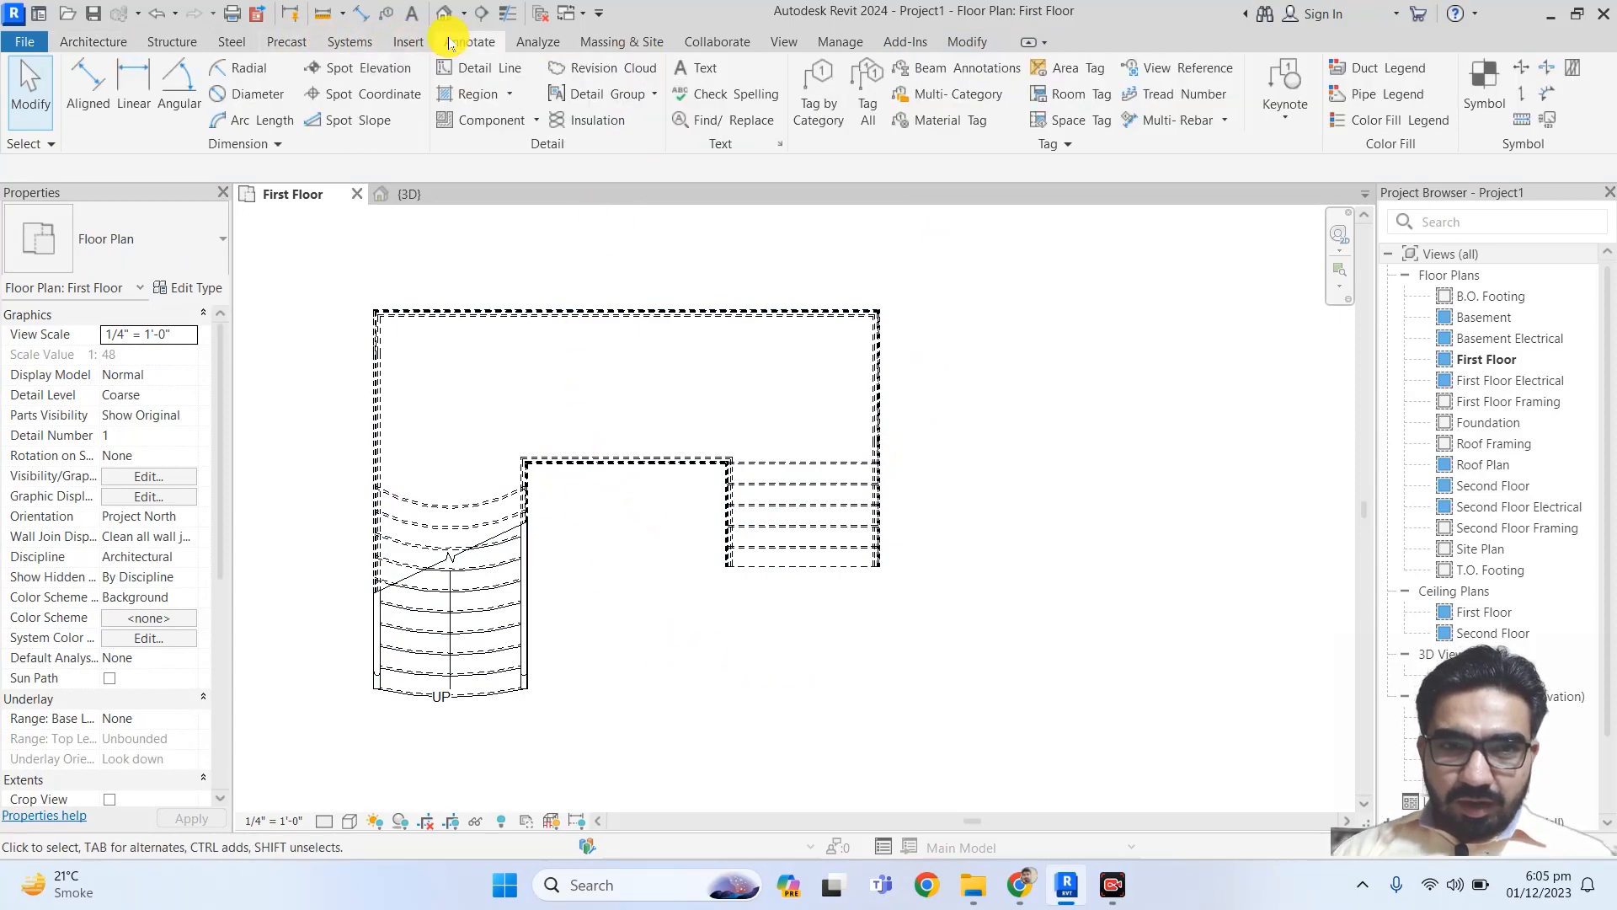
{"action": "left_click", "coordinate": [1177, 94]}
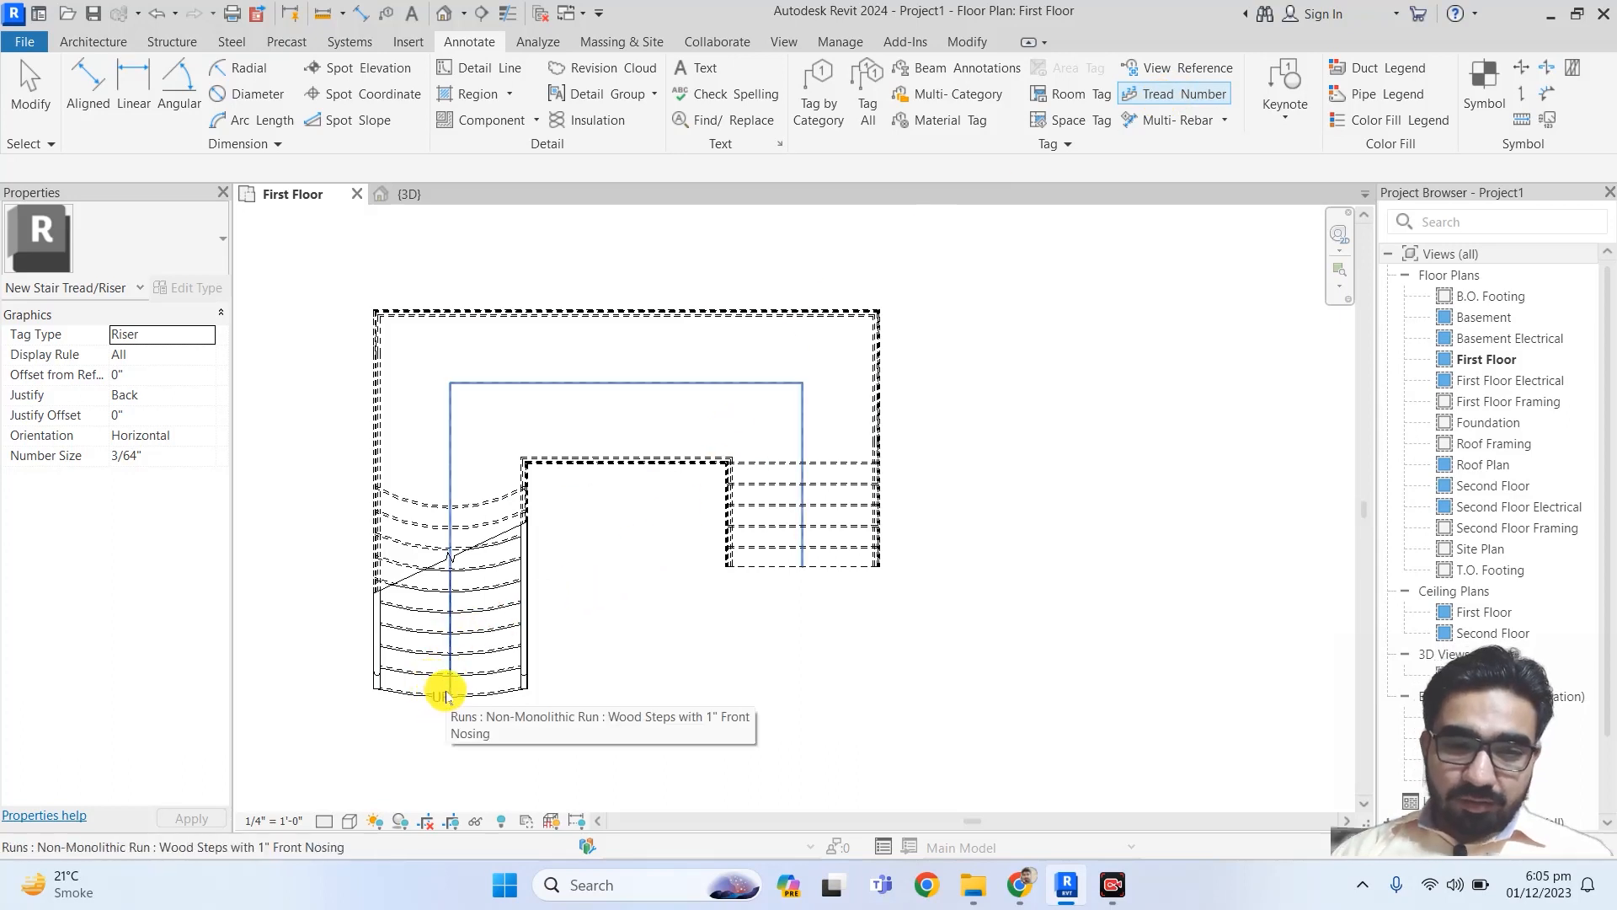
{"action": "left_click", "coordinate": [447, 697]}
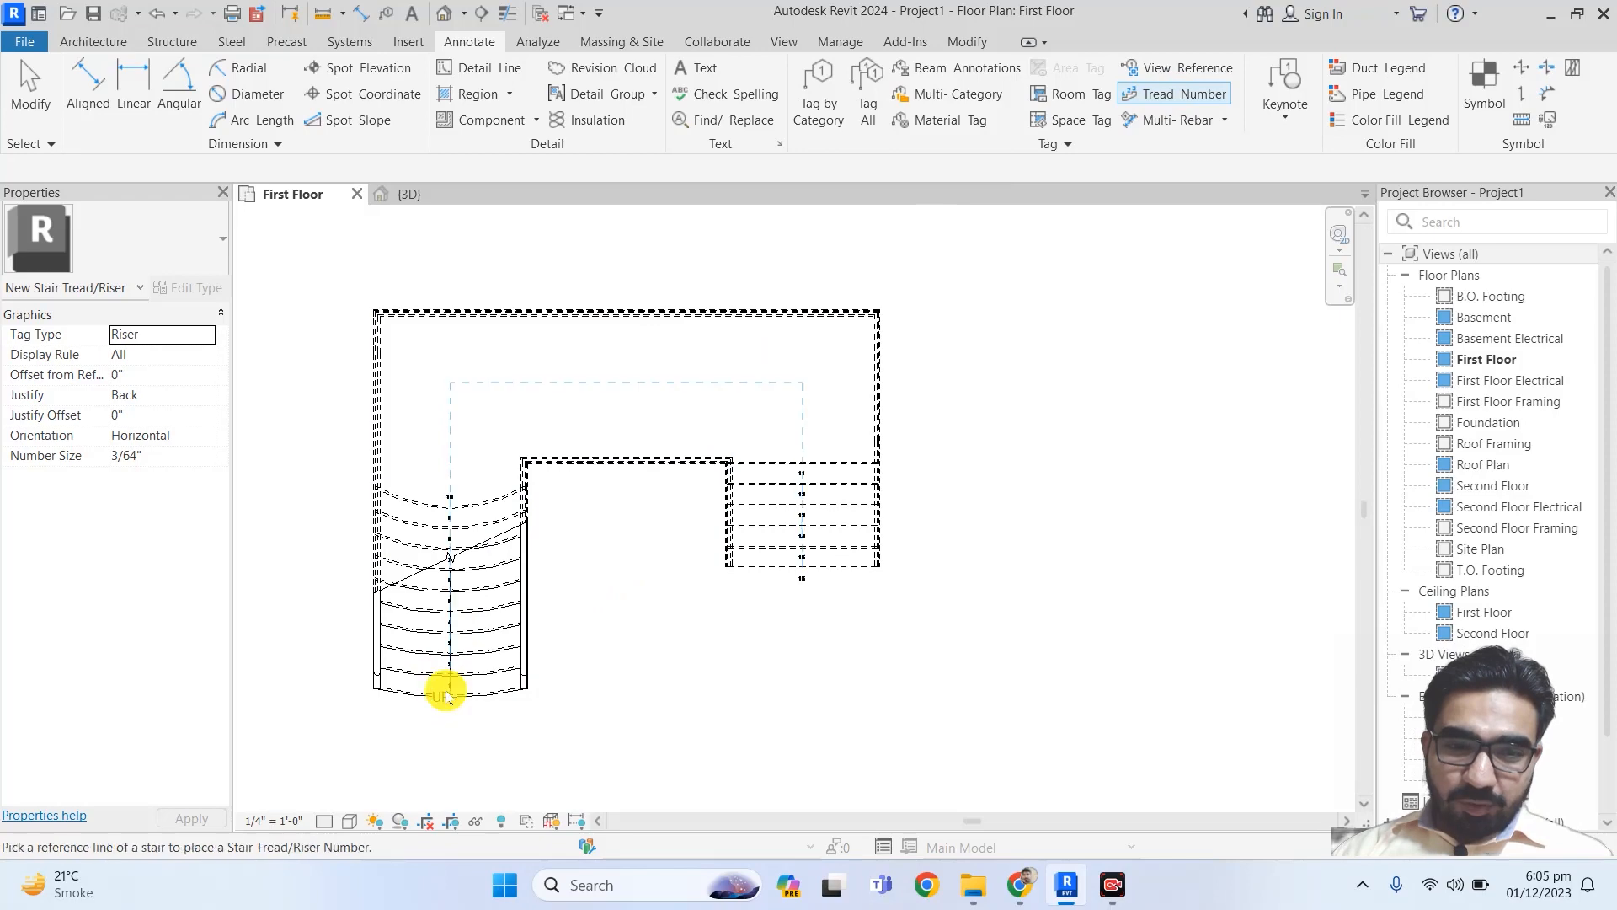
{"action": "scroll", "coordinate": [809, 480], "scroll_direction": "up", "scroll_amount": 8}
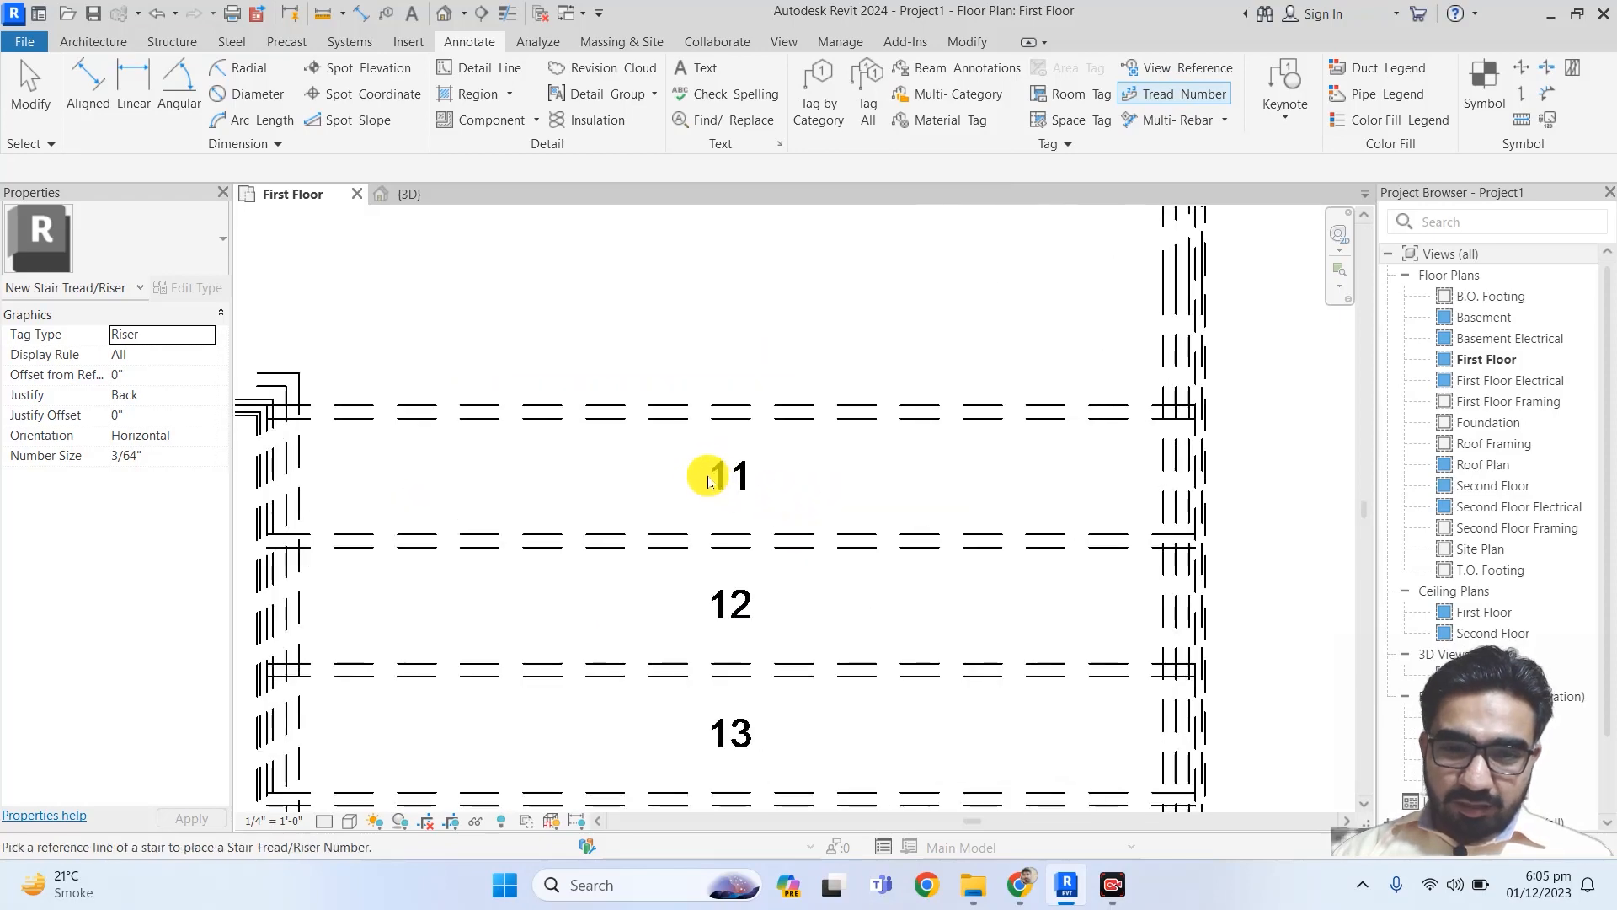
{"action": "scroll", "coordinate": [707, 473], "scroll_direction": "down", "scroll_amount": 6}
{"action": "scroll", "coordinate": [710, 479], "scroll_direction": "down", "scroll_amount": 3}
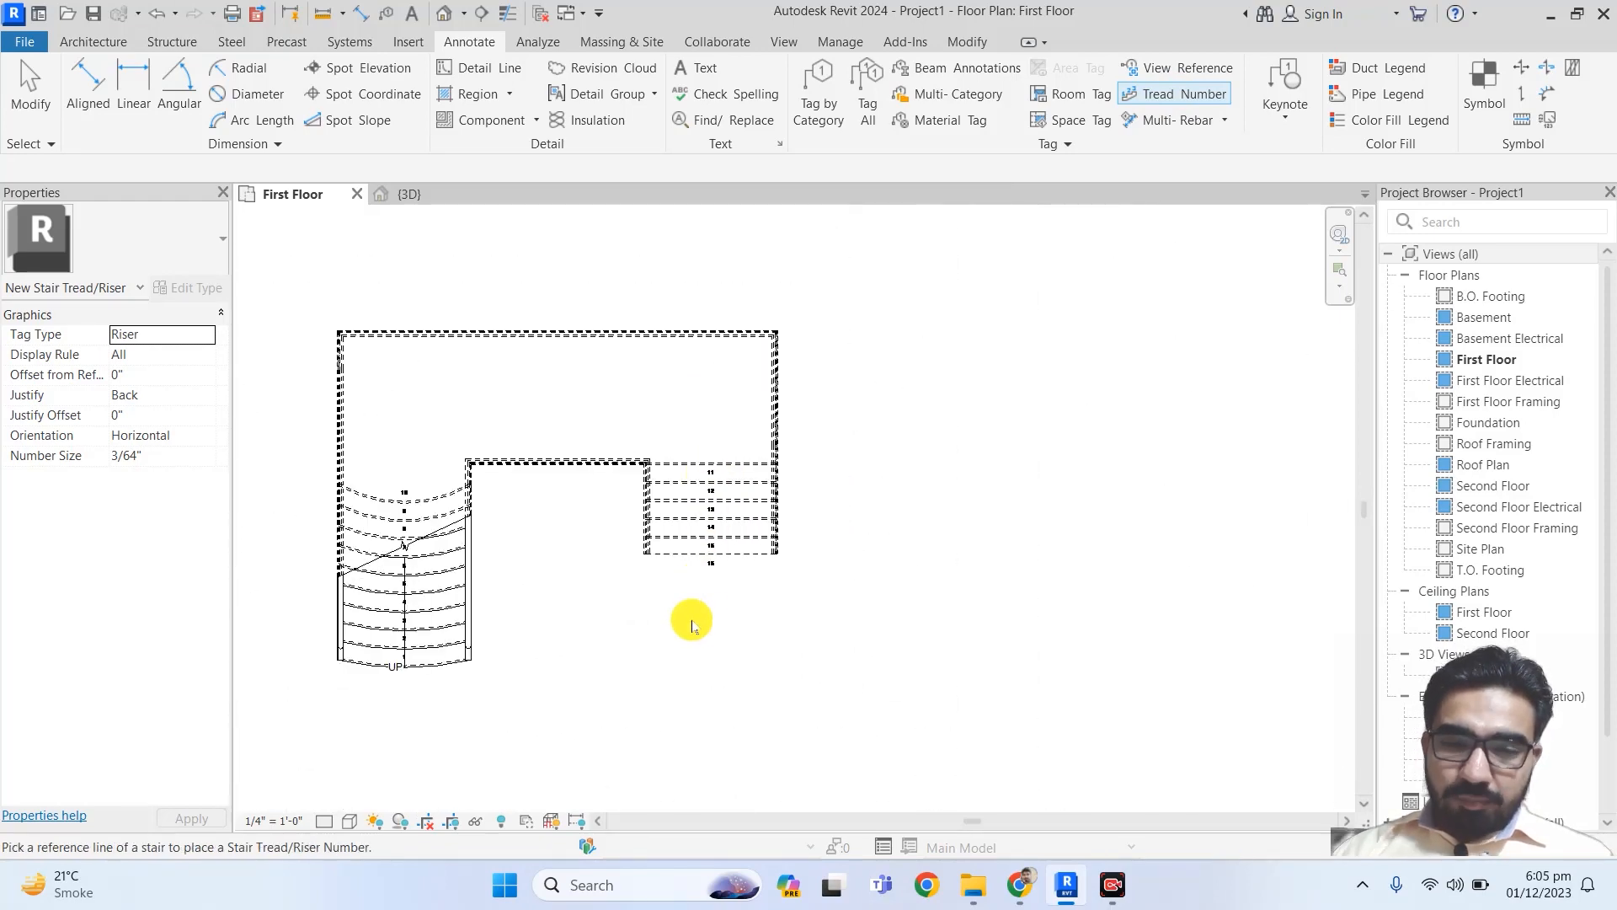
{"action": "scroll", "coordinate": [723, 619], "scroll_direction": "up", "scroll_amount": 2}
{"action": "middle_click_drag", "start_coordinate": [751, 596], "coordinate": [1000, 626]}
{"action": "middle_click_drag", "start_coordinate": [1144, 452], "coordinate": [1148, 515]}
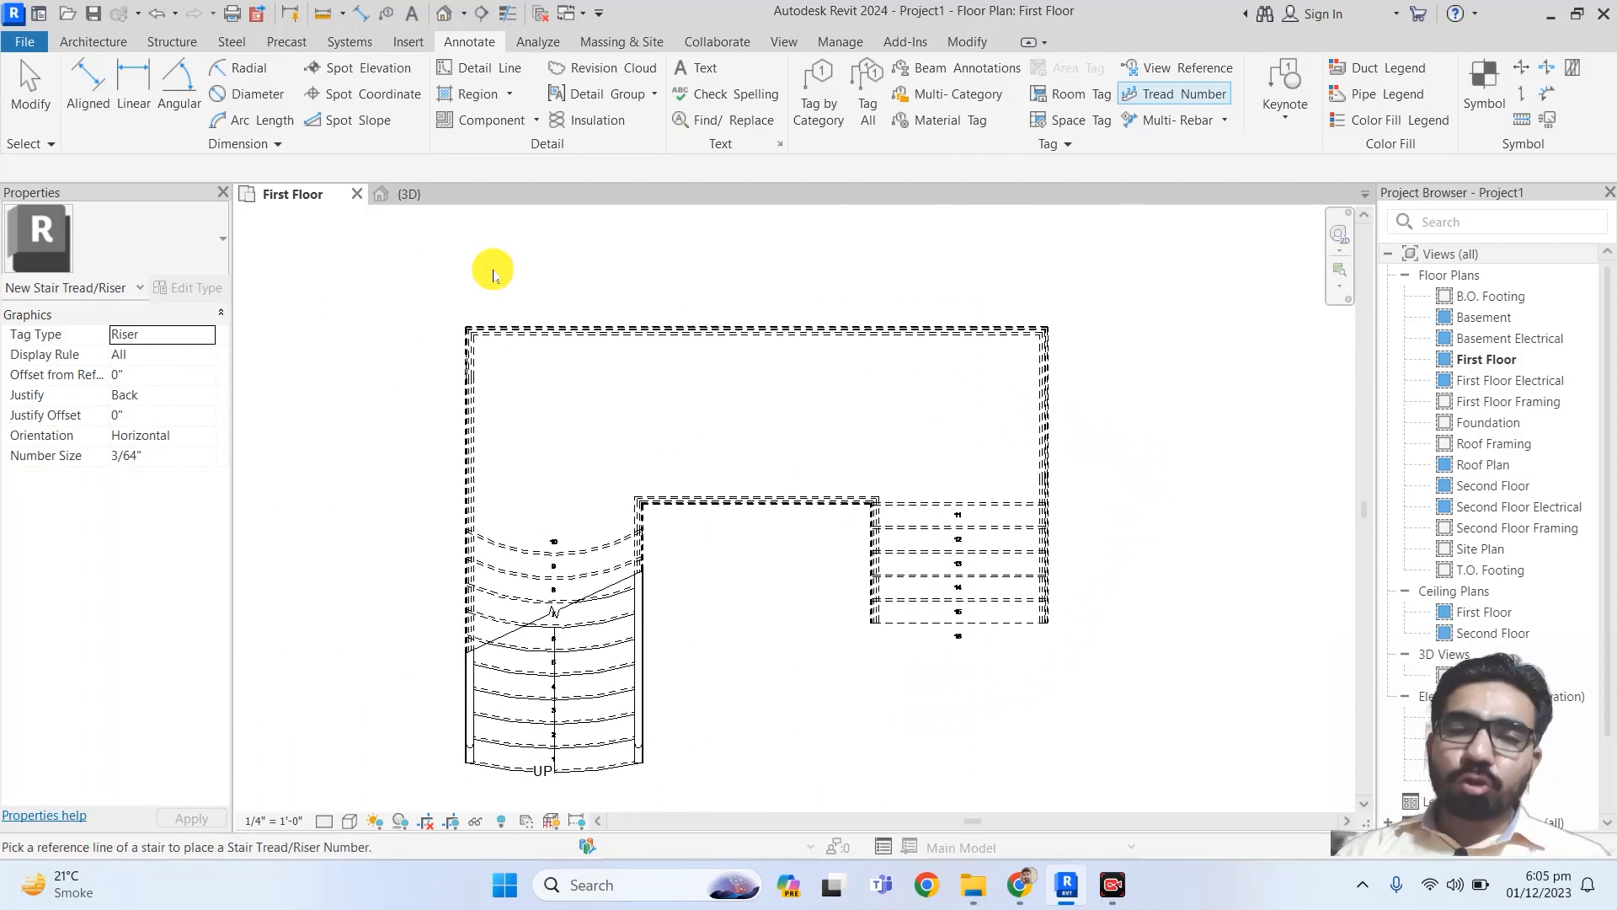
Step: Close the Properties palette and restore it through the user interface visibility options
{"action": "left_click", "coordinate": [221, 193]}
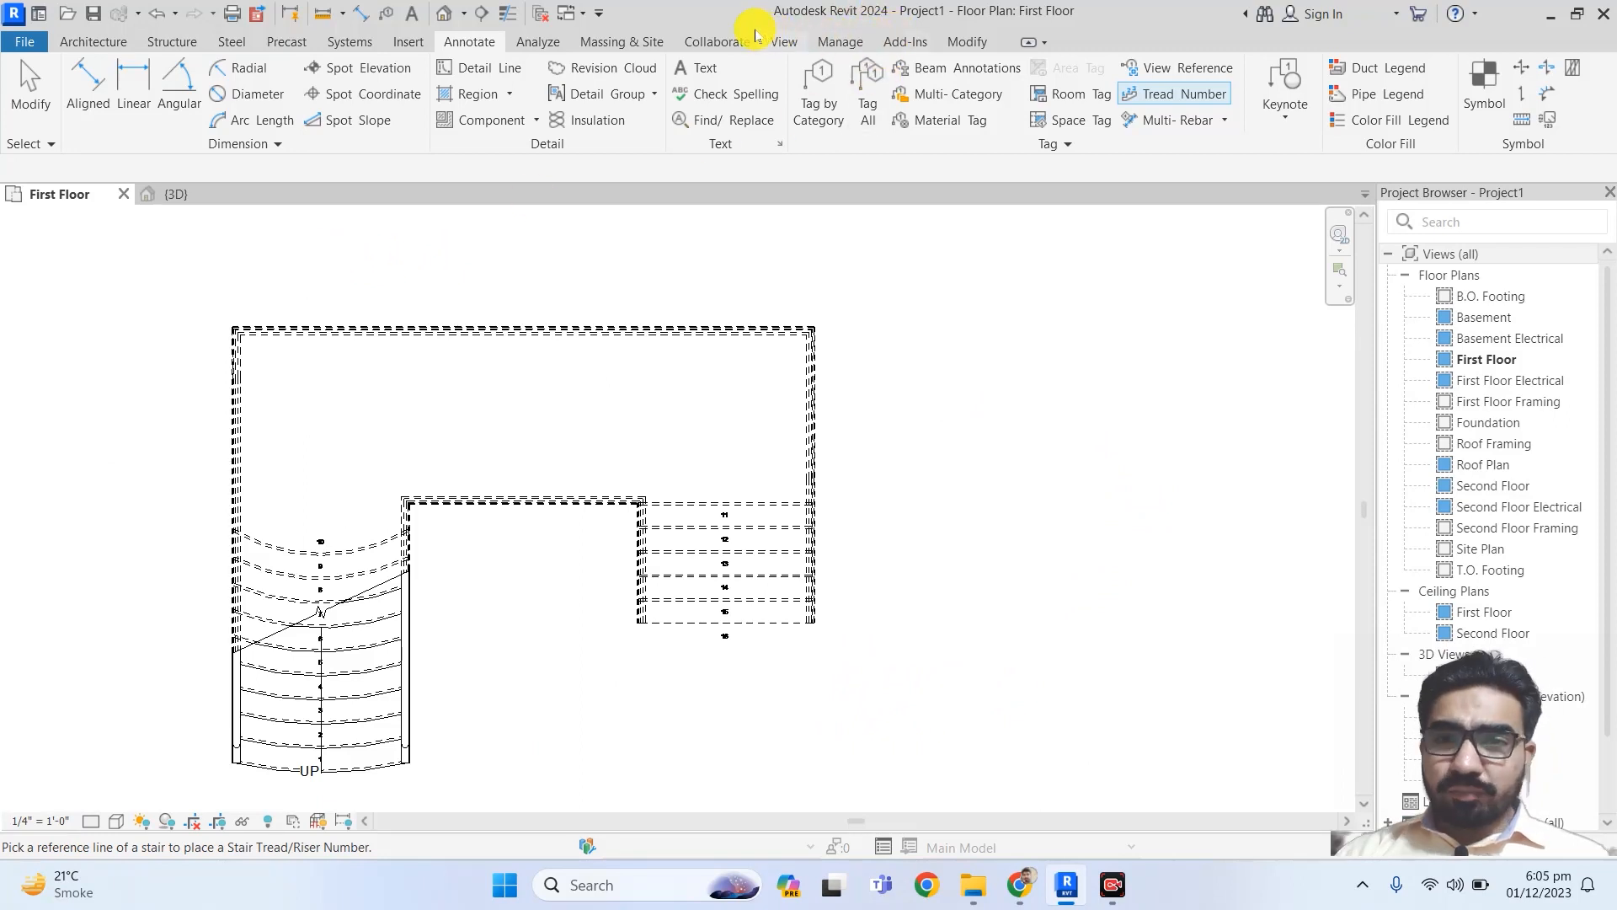
{"action": "left_click", "coordinate": [784, 40]}
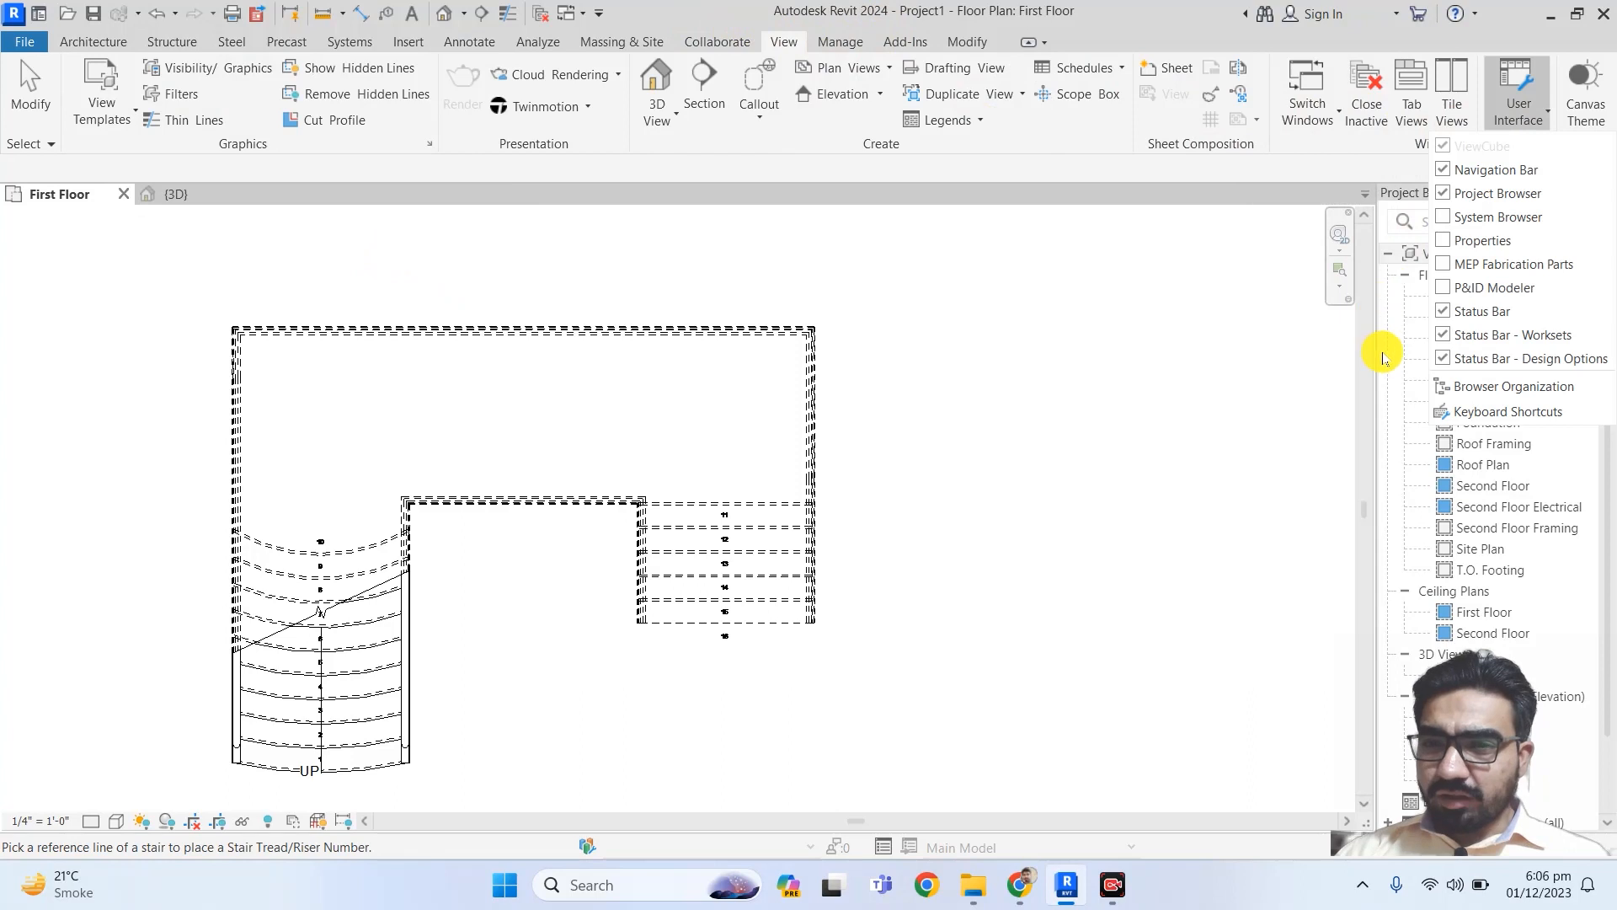
{"action": "left_click", "coordinate": [1460, 245]}
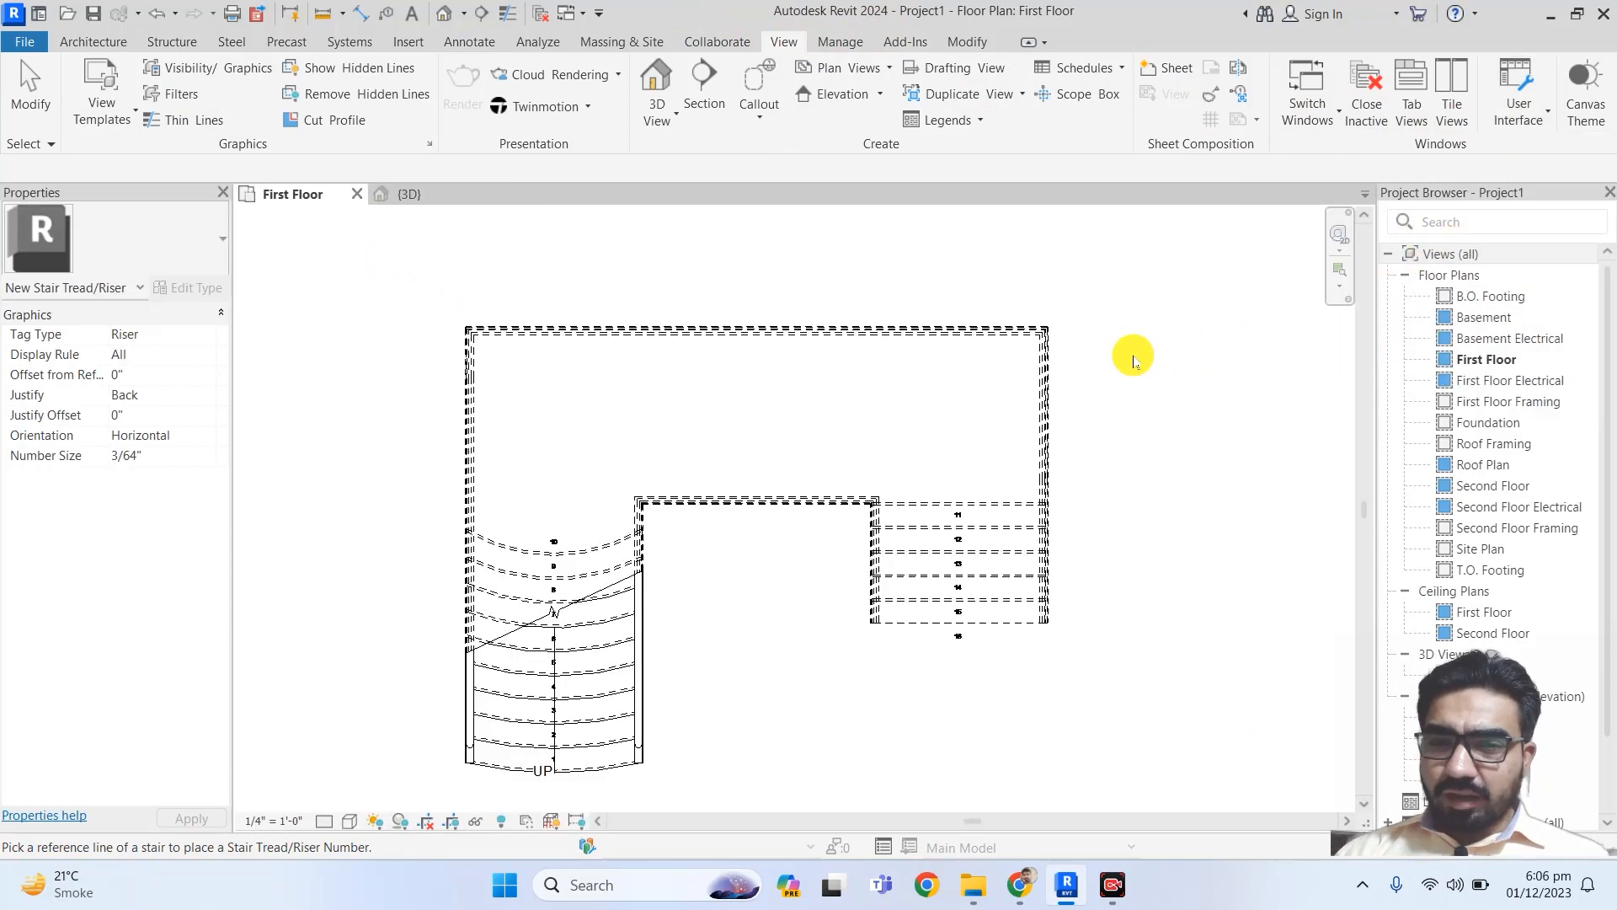